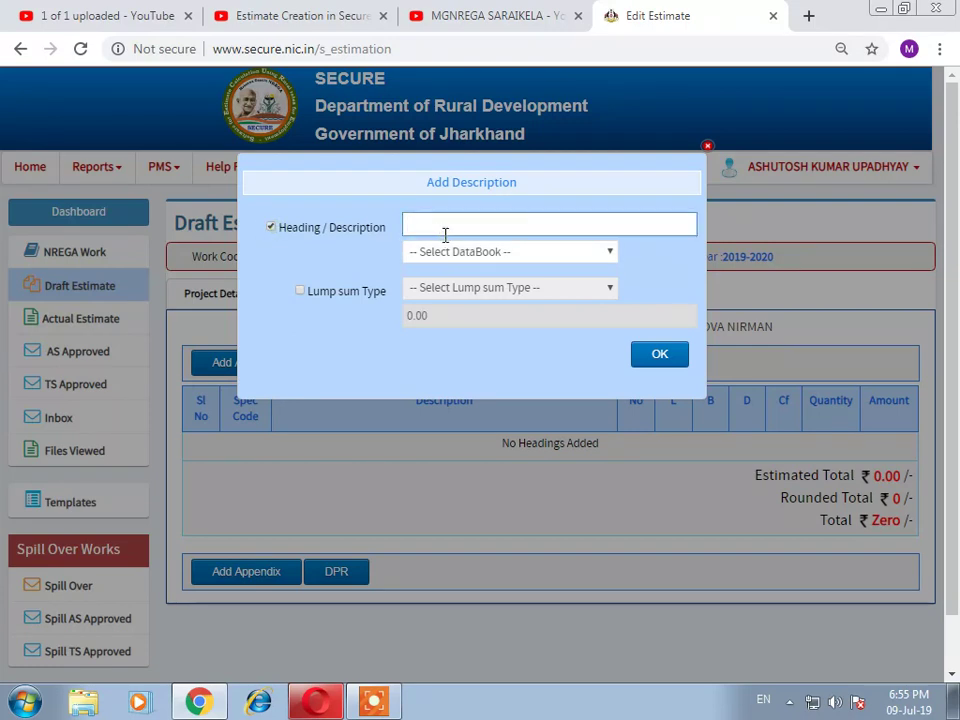
# - Add the estimate heading "Labour For Site Clearance" using the Analysis of Rate data book
pyautogui.write('La')
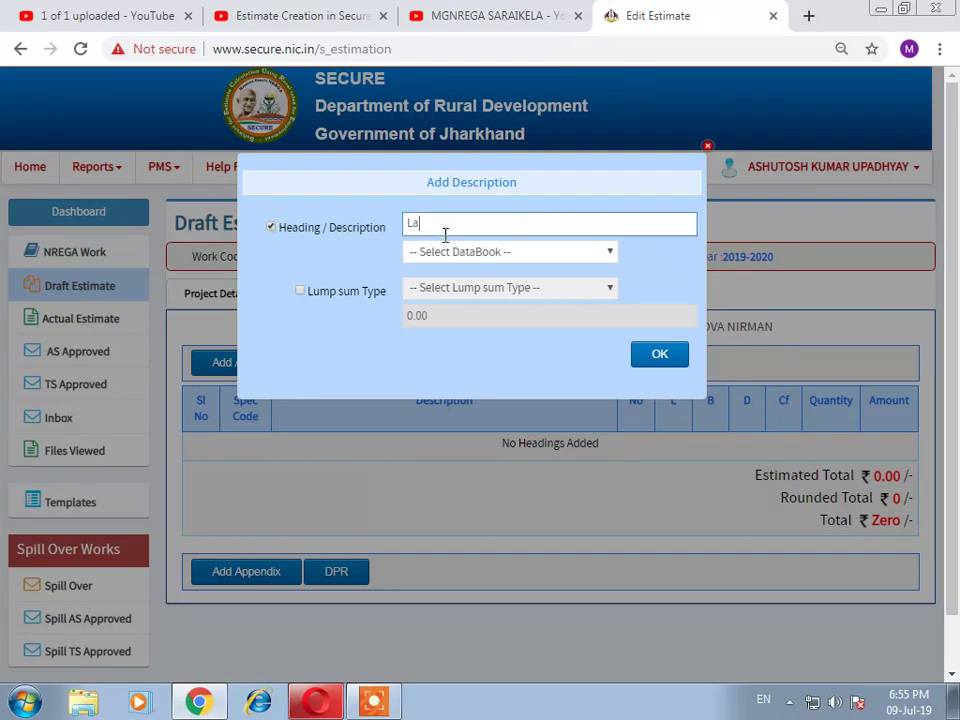
pyautogui.write('bour For Site Clearance')
pyautogui.click(489, 255)
pyautogui.click(440, 287)
pyautogui.click(668, 364)
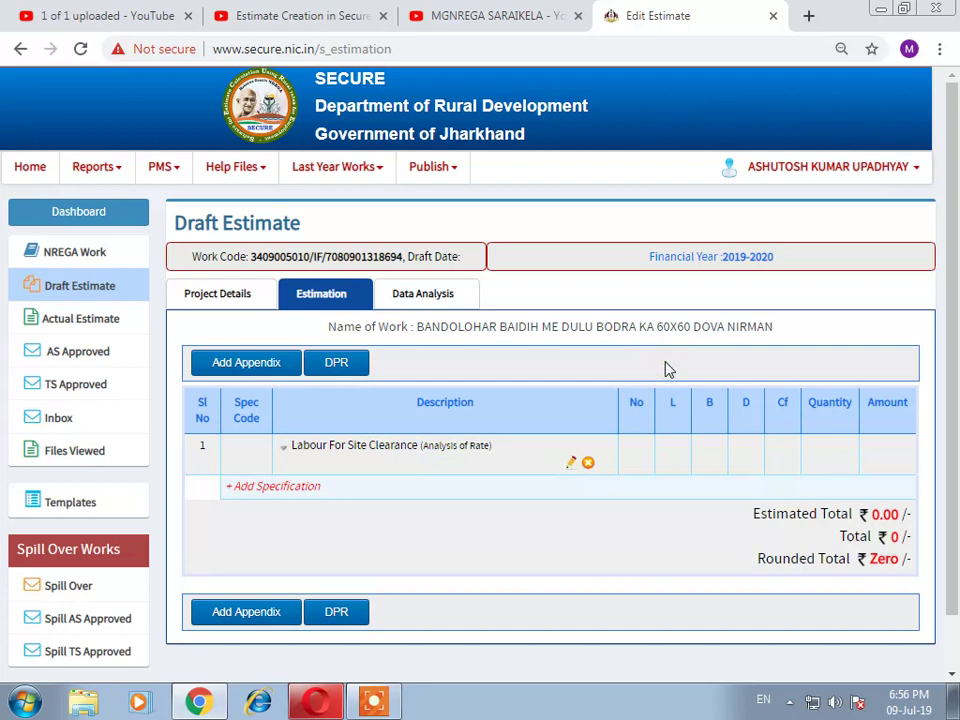
# - Add specification 81.1SC from subhead 81 - MGNREGA Jharkhand Data to the Labour For Site Clearance heading
pyautogui.scroll(-1, 600, 385)
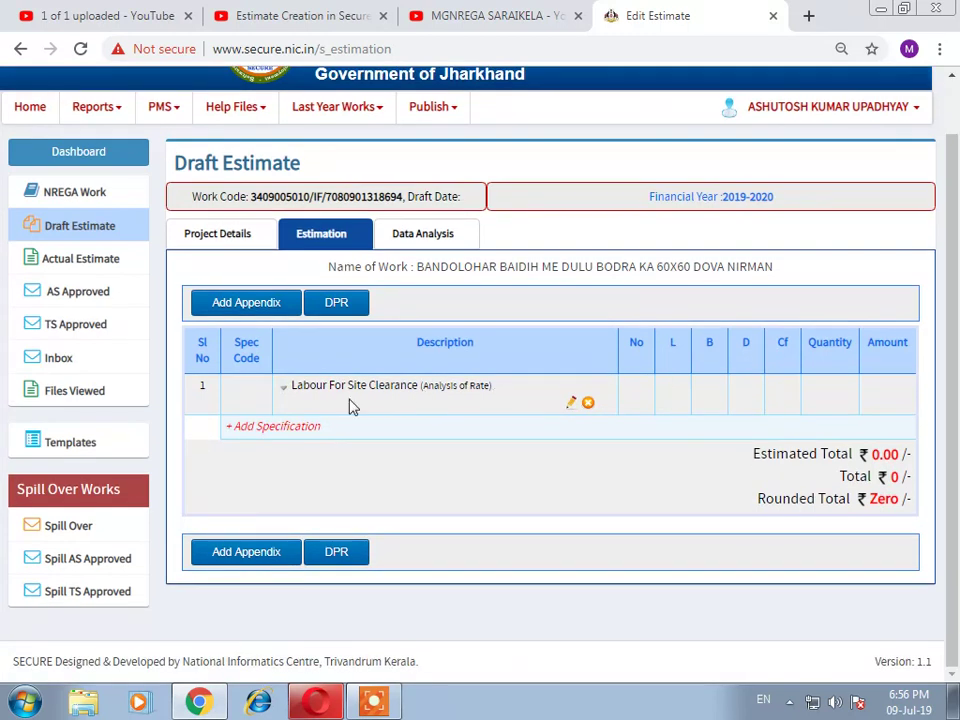
pyautogui.click(292, 428)
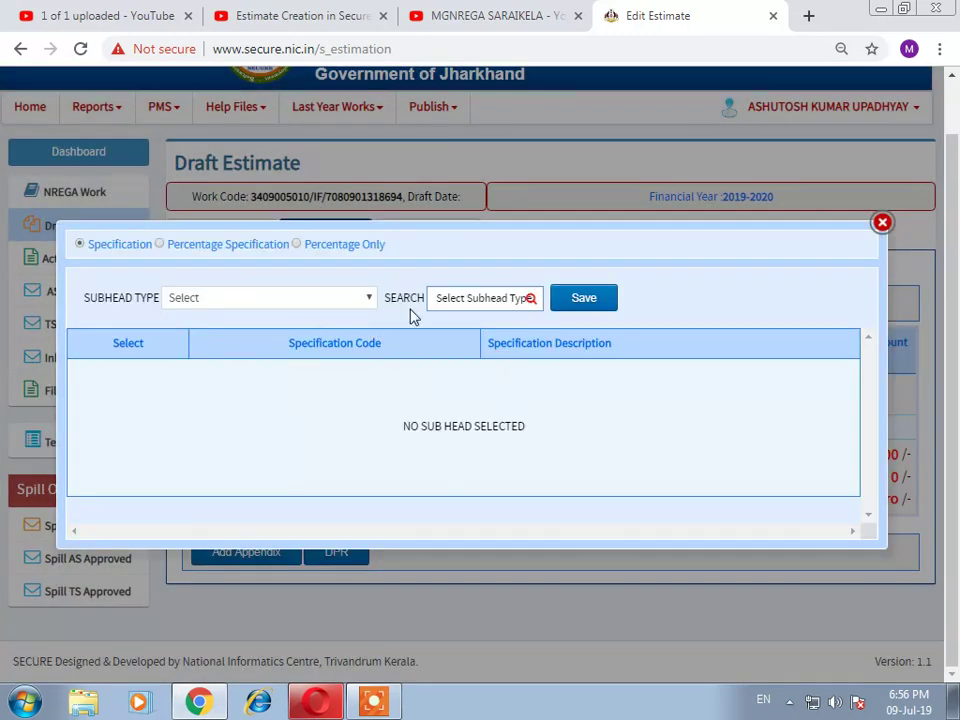
pyautogui.click(360, 298)
pyautogui.scroll(-3, 340, 450)
pyautogui.click(263, 620)
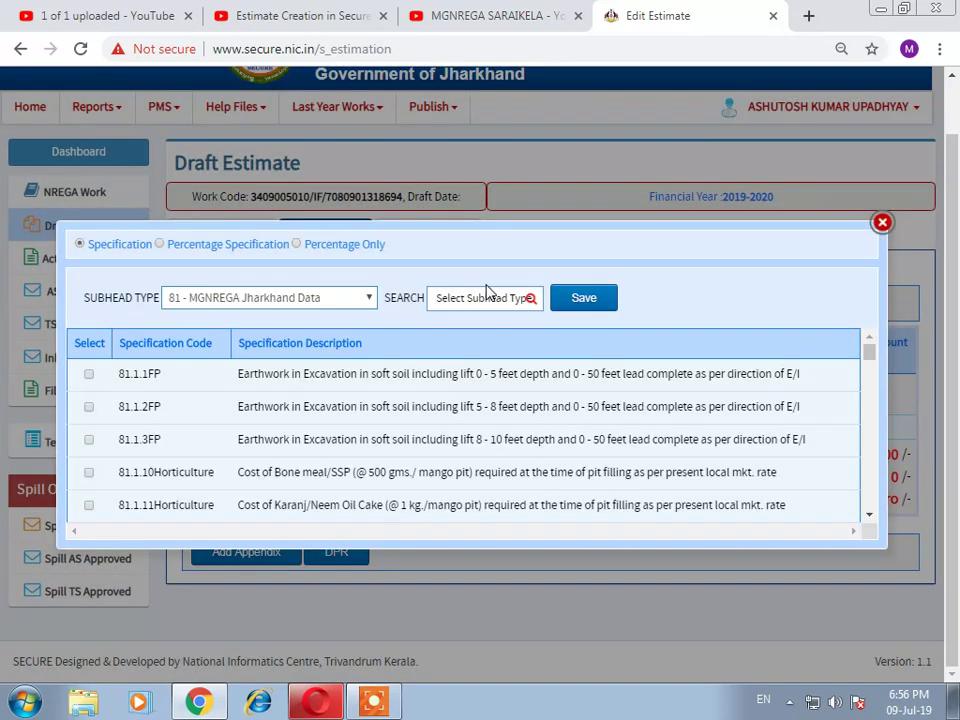
pyautogui.click(485, 297)
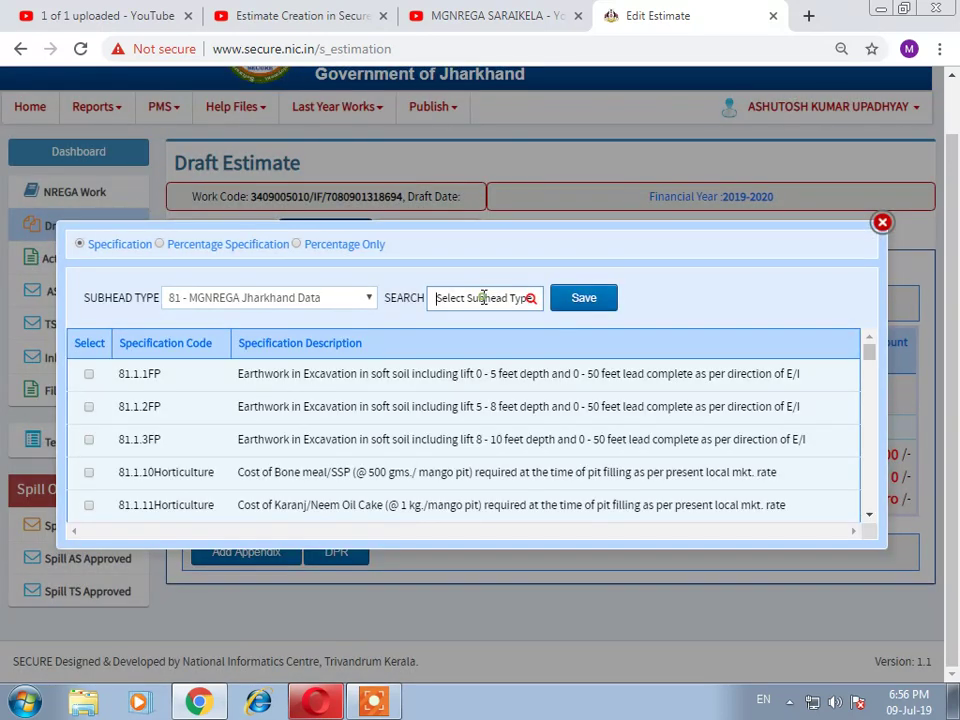
pyautogui.write('81')
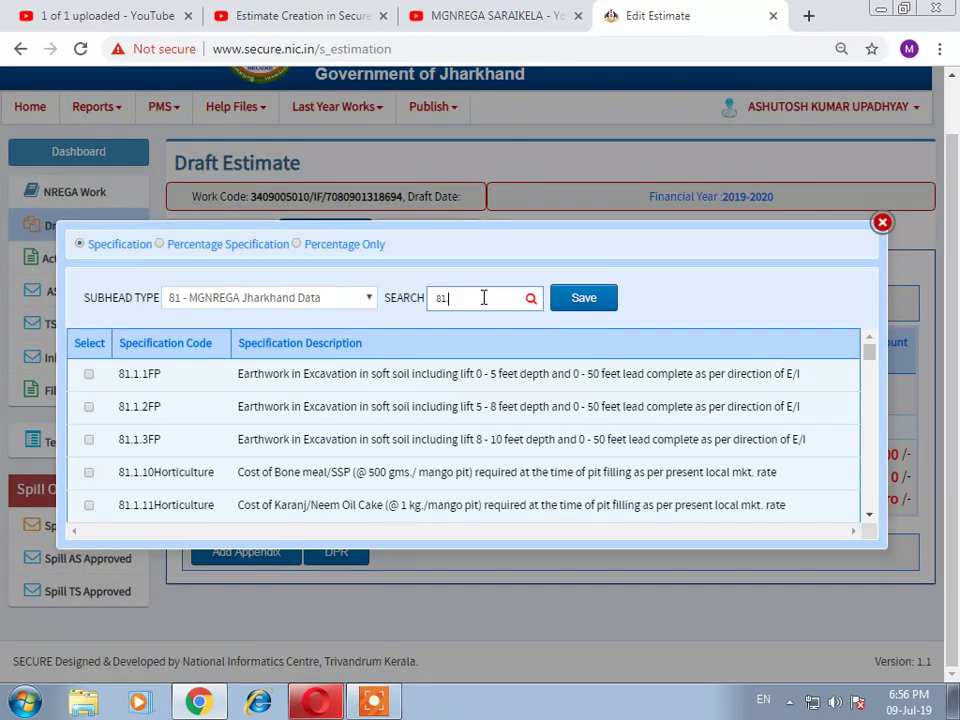
pyautogui.write('.1SC')
pyautogui.click(529, 300)
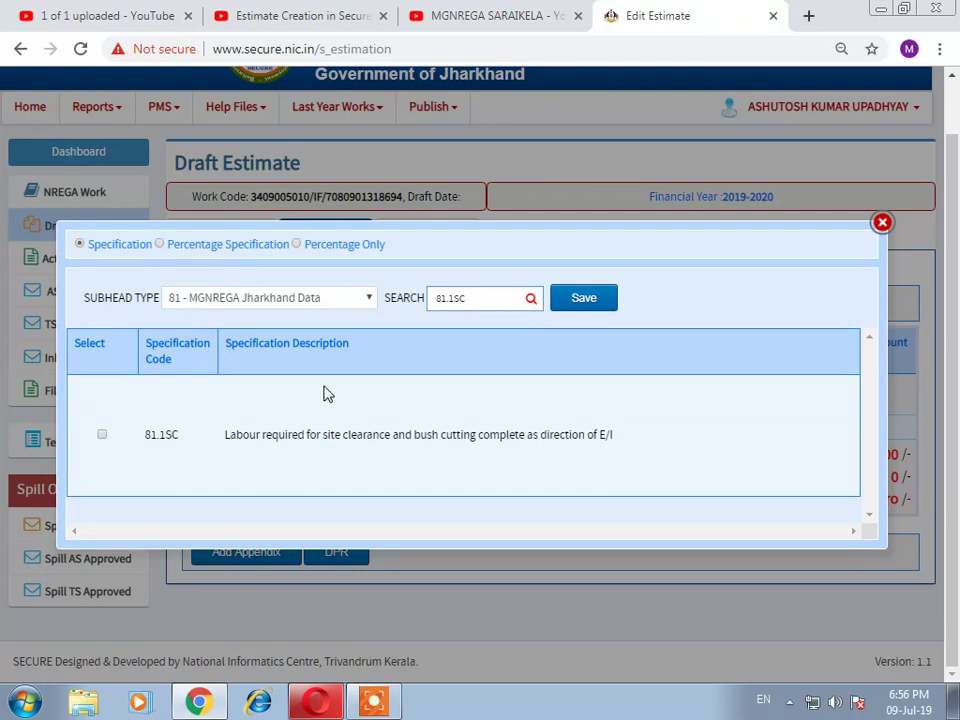
pyautogui.click(102, 434)
pyautogui.click(572, 302)
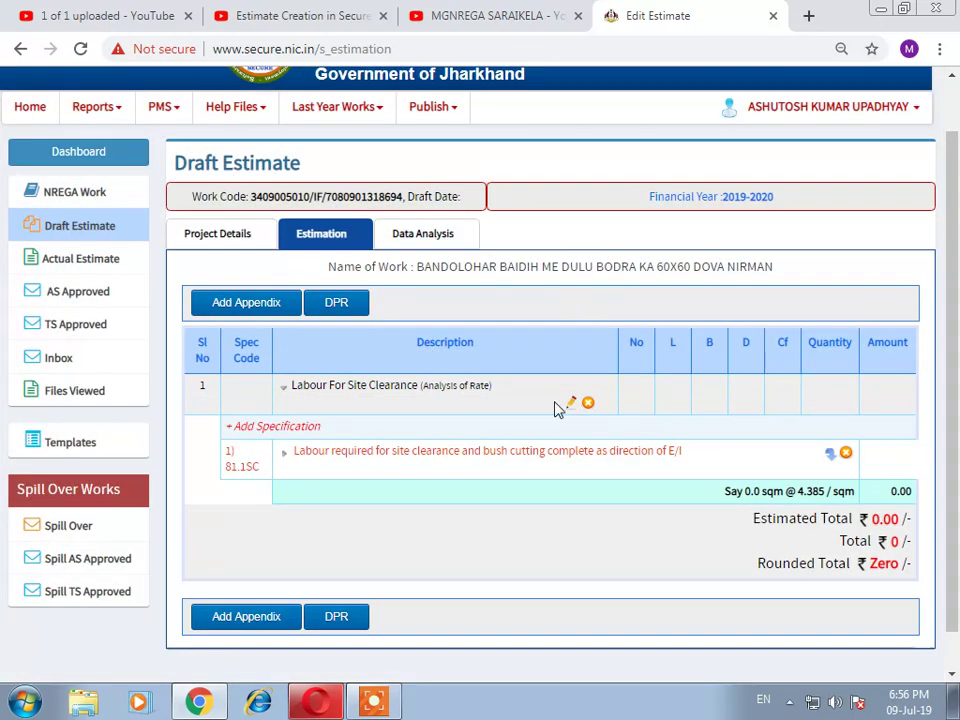
# - Start a new measurement for specification 81.1SC with the heading description "Site clearance"
pyautogui.click(530, 467)
pyautogui.scroll(-1, 557, 463)
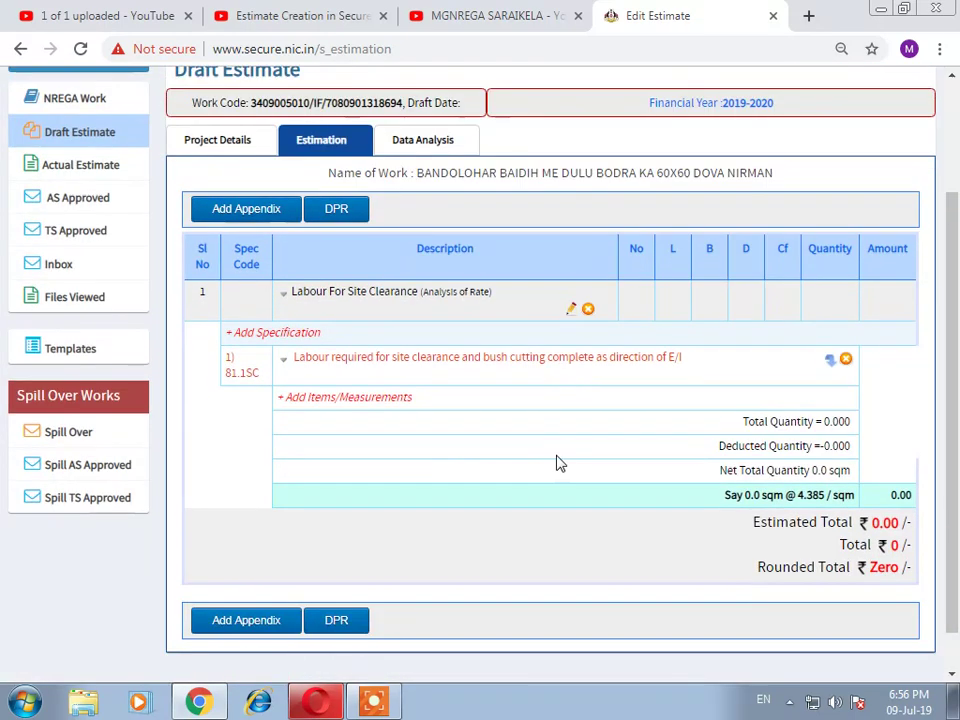
pyautogui.click(375, 402)
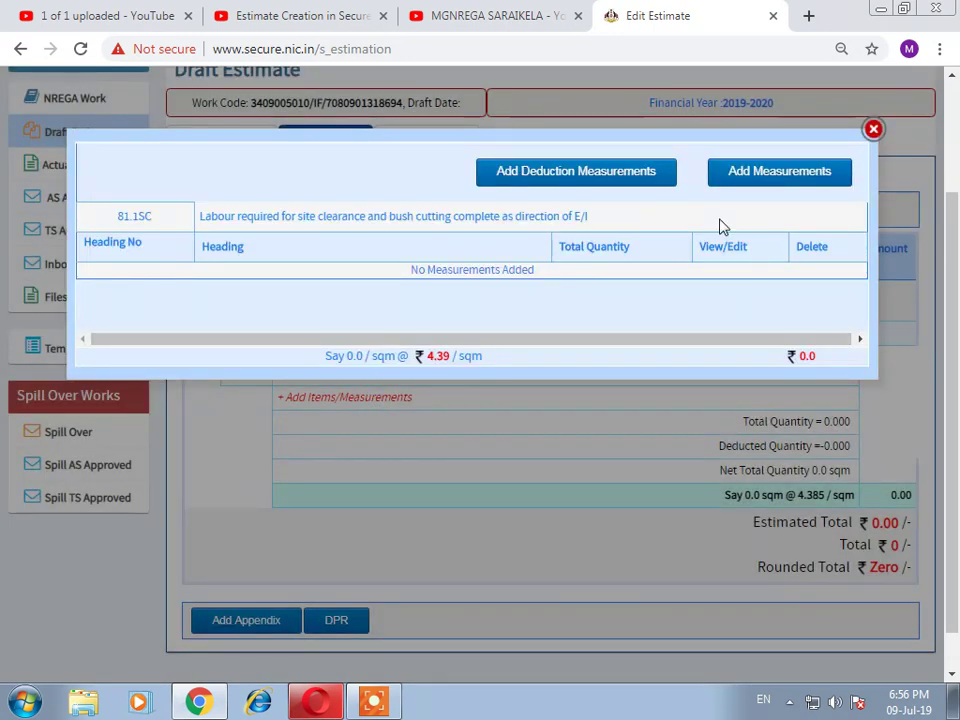
pyautogui.click(766, 176)
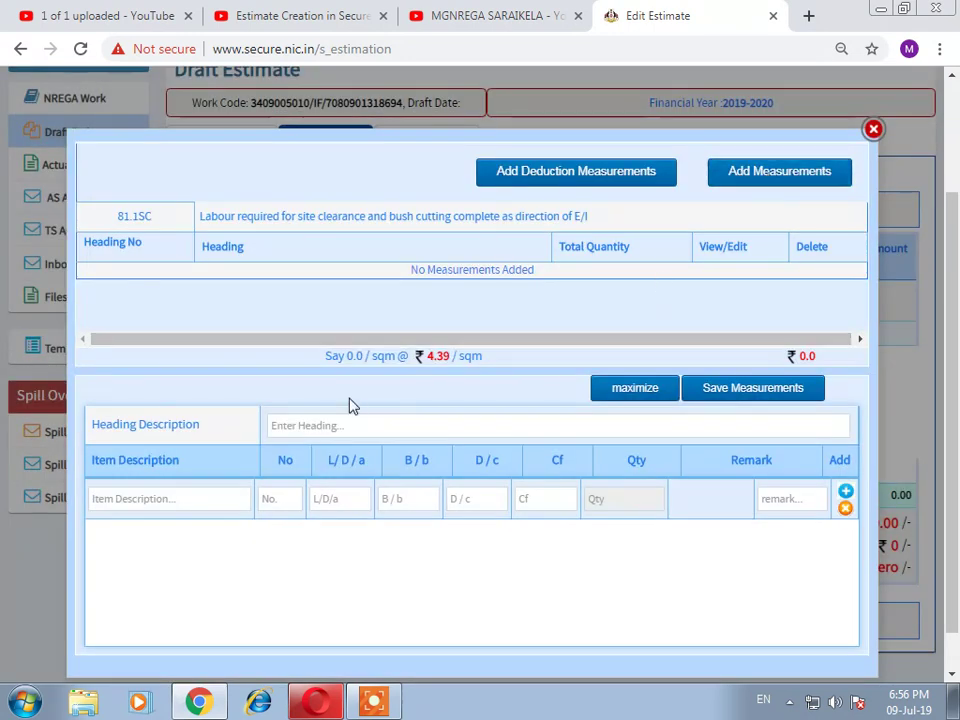
pyautogui.moveTo(199, 216); pyautogui.dragTo(318, 222)
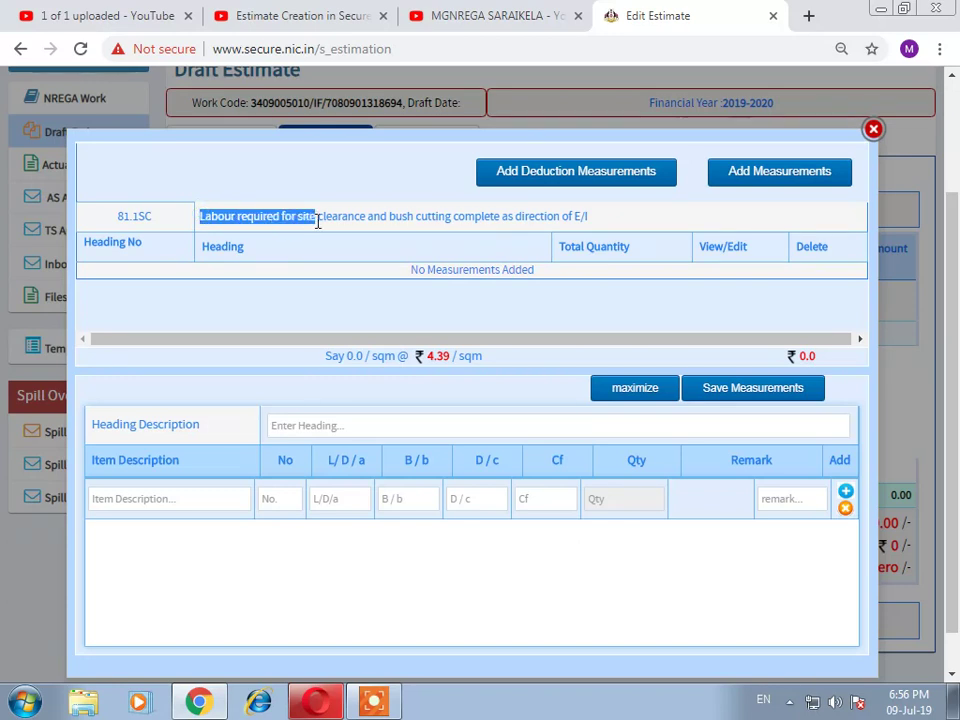
pyautogui.moveTo(318, 222); pyautogui.dragTo(370, 218)
pyautogui.hotkey('ctrl', 'c')
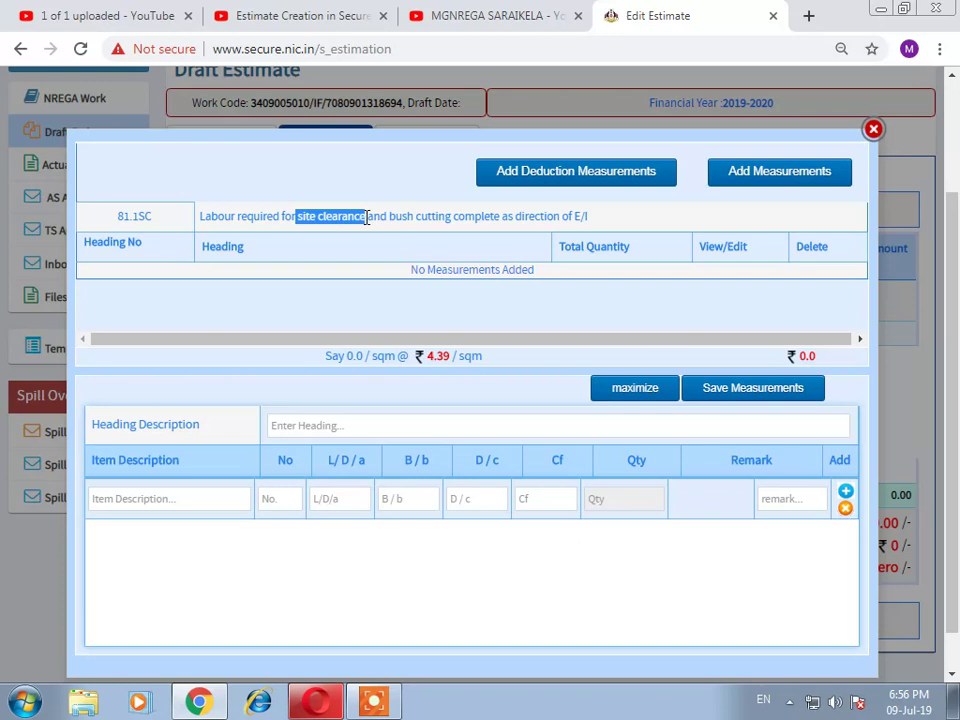
pyautogui.click(394, 426)
pyautogui.hotkey('ctrl', 'v')
pyautogui.press('Home')
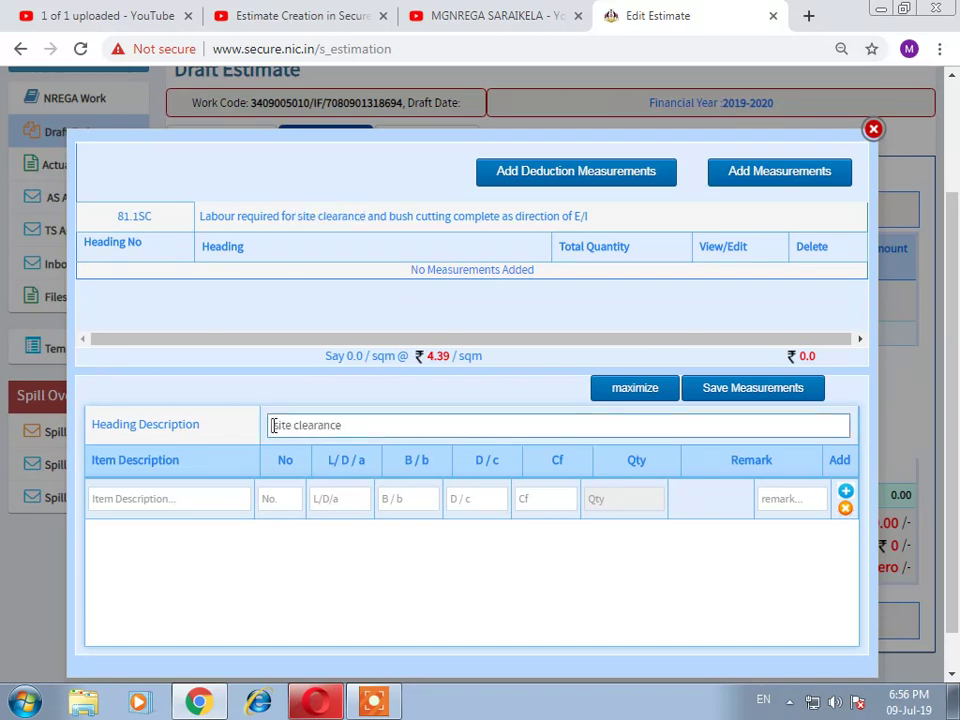
pyautogui.press('Delete')
pyautogui.press('Delete')
pyautogui.write('S')
# - Fill in the measurement item "Labour required for site clearance" with number 1, length 18.288 and breadth 18.288
pyautogui.moveTo(200, 214); pyautogui.dragTo(370, 220)
pyautogui.hotkey('ctrl', 'c')
pyautogui.click(150, 497)
pyautogui.hotkey('ctrl', 'v')
pyautogui.click(272, 499)
pyautogui.write('1')
pyautogui.click(349, 503)
pyautogui.write('18.288')
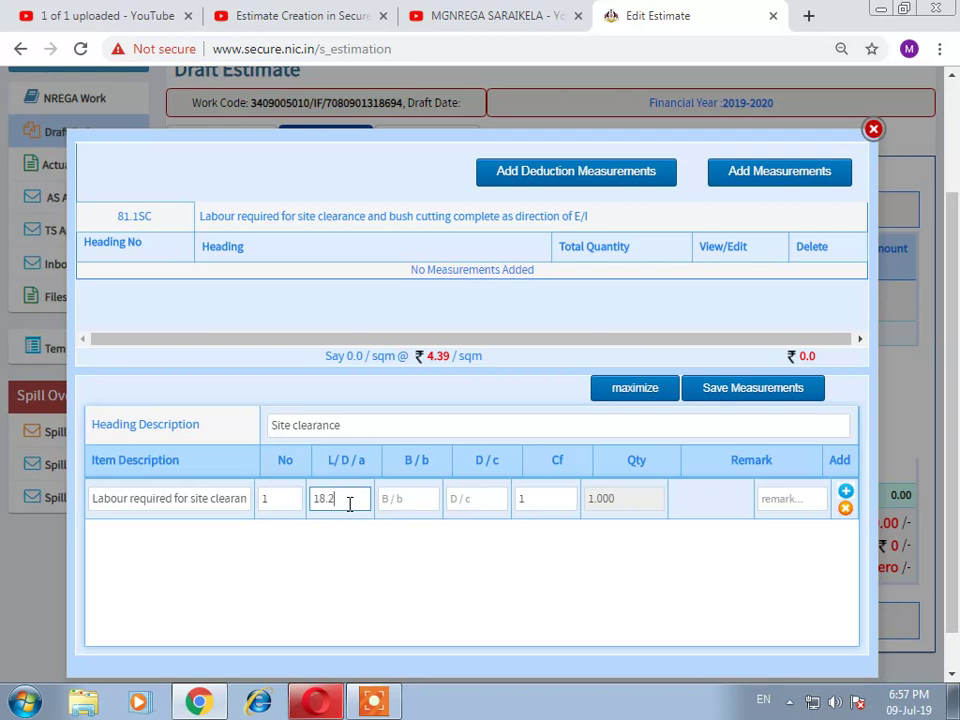
pyautogui.click(385, 503)
pyautogui.write('18.288')
pyautogui.click(499, 558)
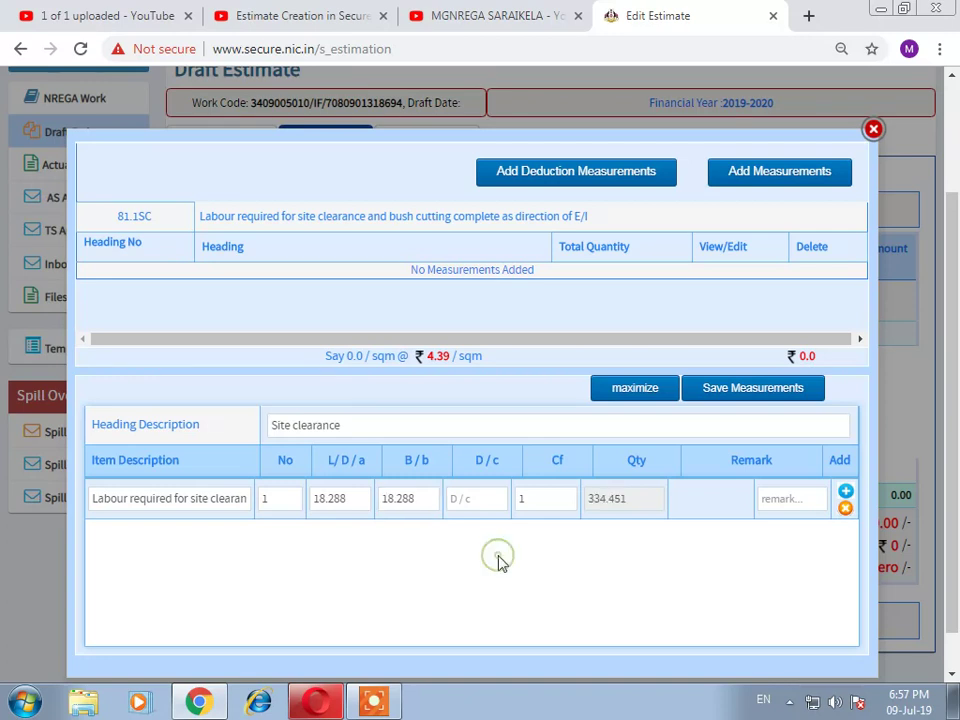
# - Save the site clearance measurement, close the measurements window and collapse the 81.1SC specification
pyautogui.scroll(-1, 566, 557)
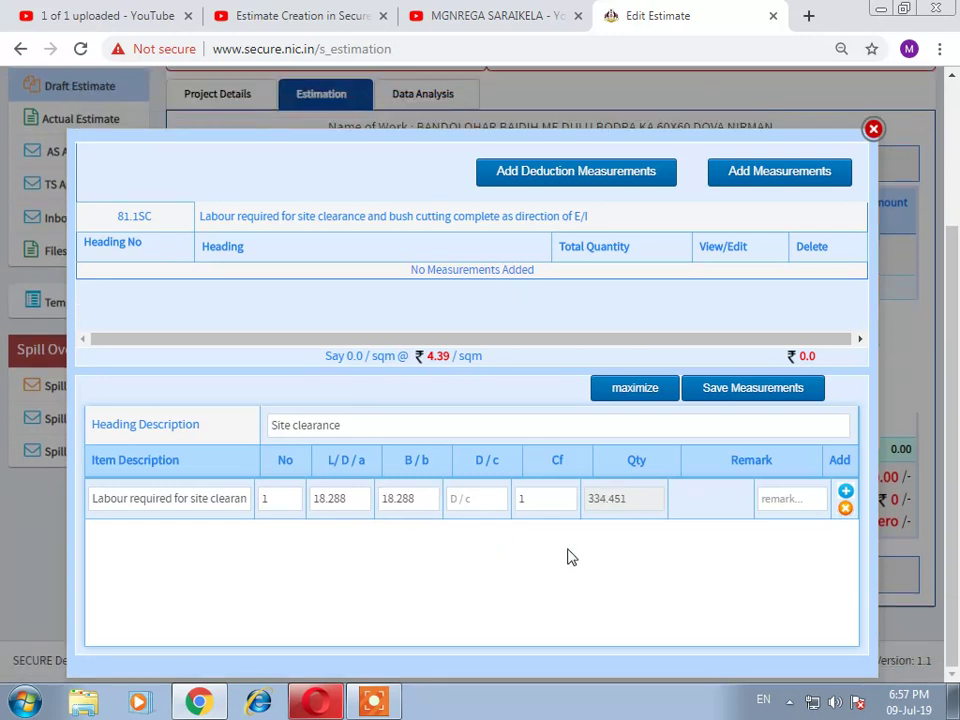
pyautogui.click(740, 390)
pyautogui.click(457, 483)
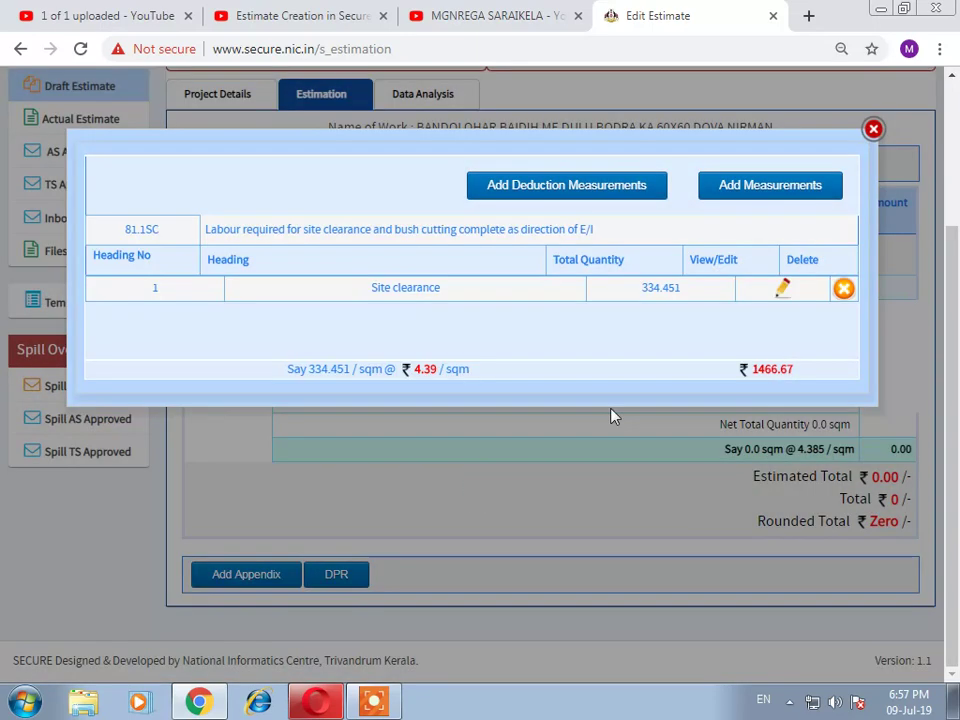
pyautogui.click(873, 130)
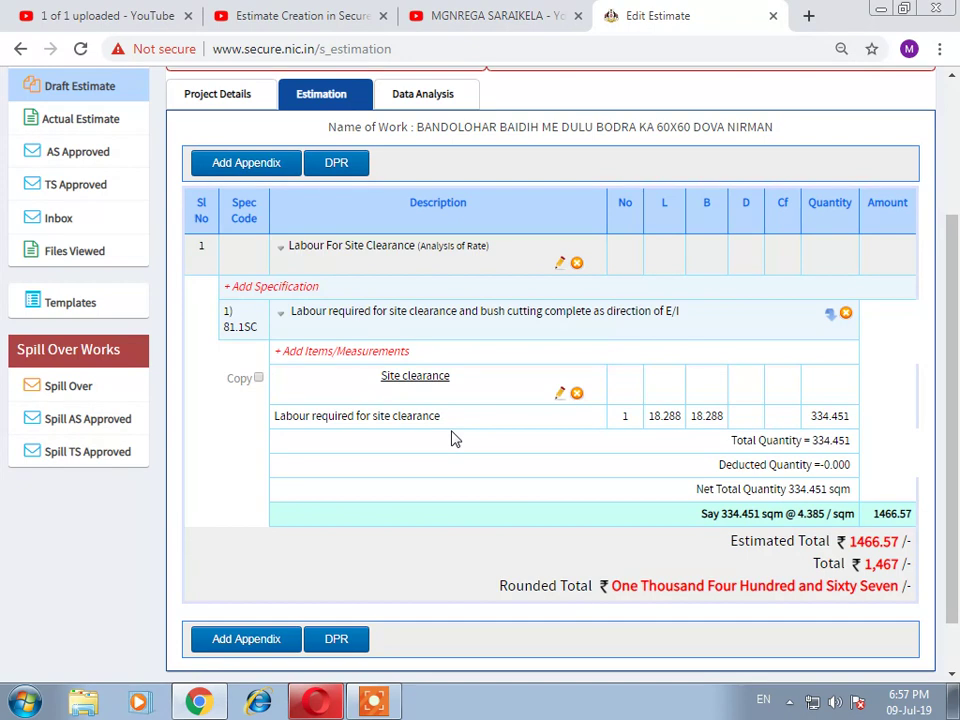
pyautogui.click(373, 320)
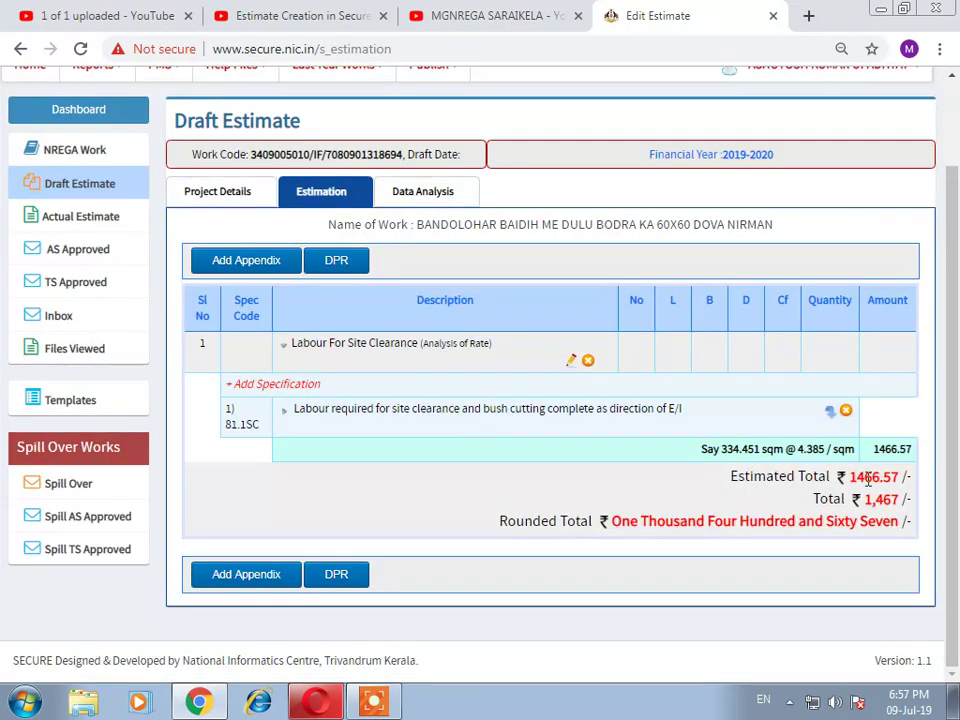
# - Add a second estimate heading "Earth Work" using the Analysis of Rate data book
pyautogui.click(240, 262)
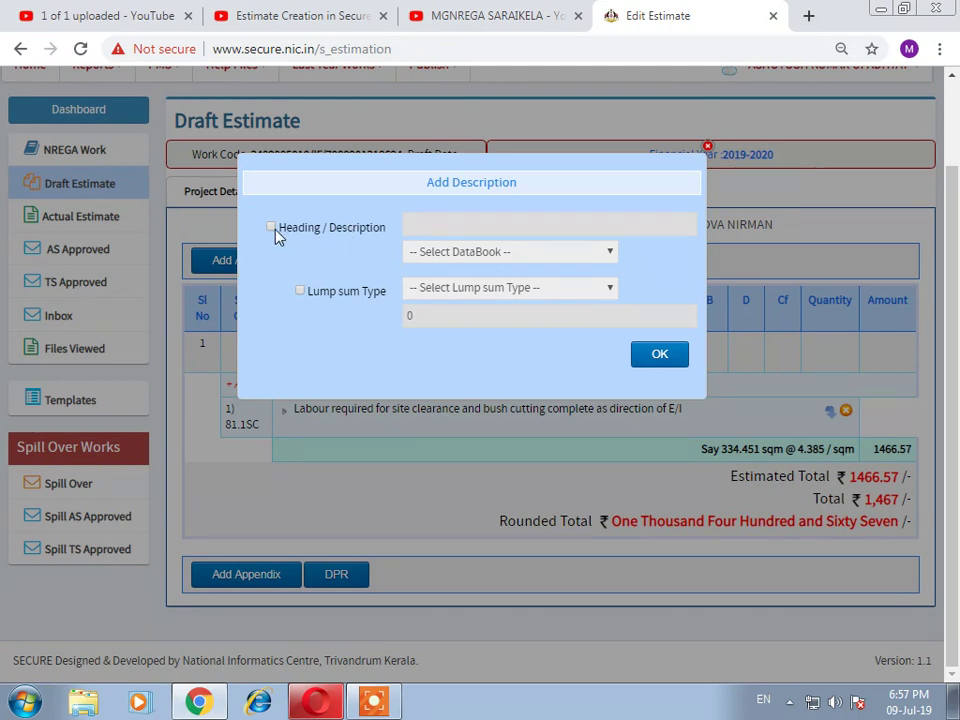
pyautogui.click(270, 227)
pyautogui.click(428, 222)
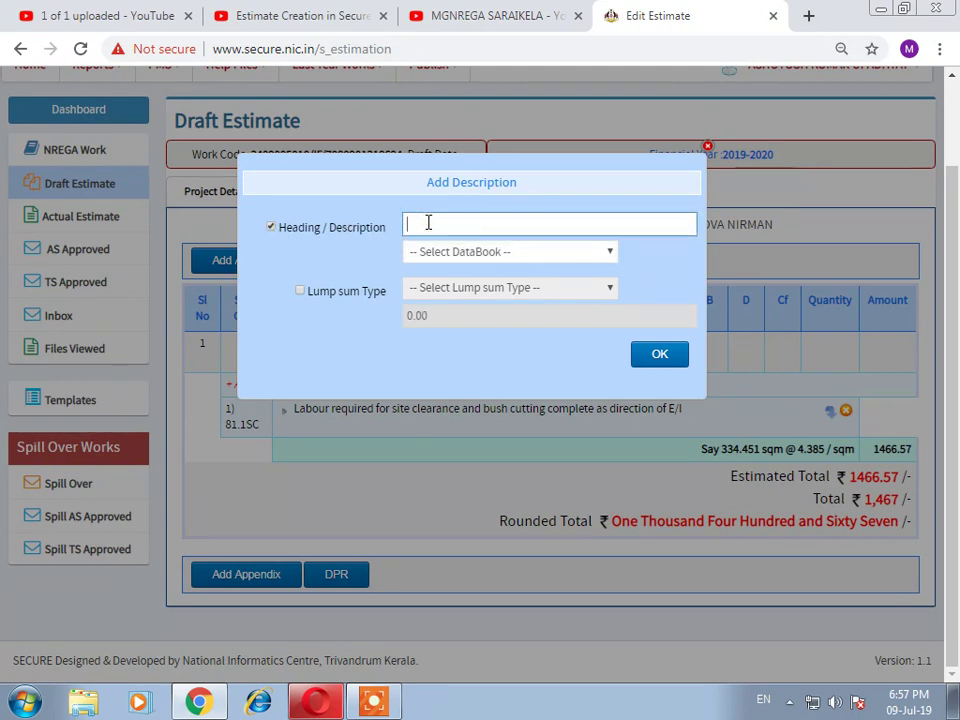
pyautogui.write('Earth Work')
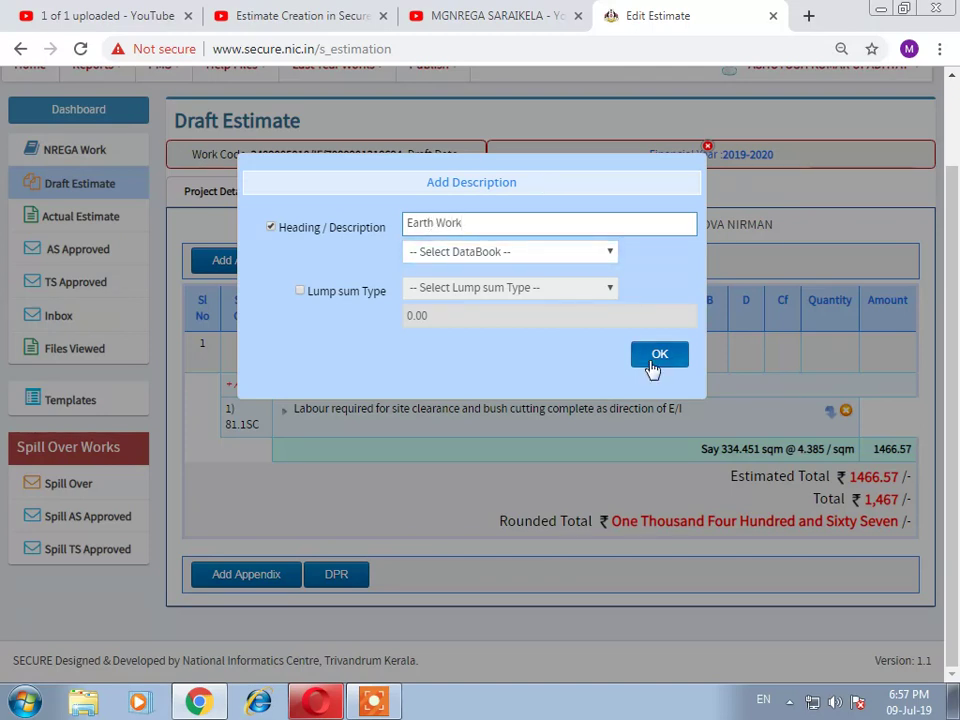
pyautogui.click(580, 254)
pyautogui.click(514, 285)
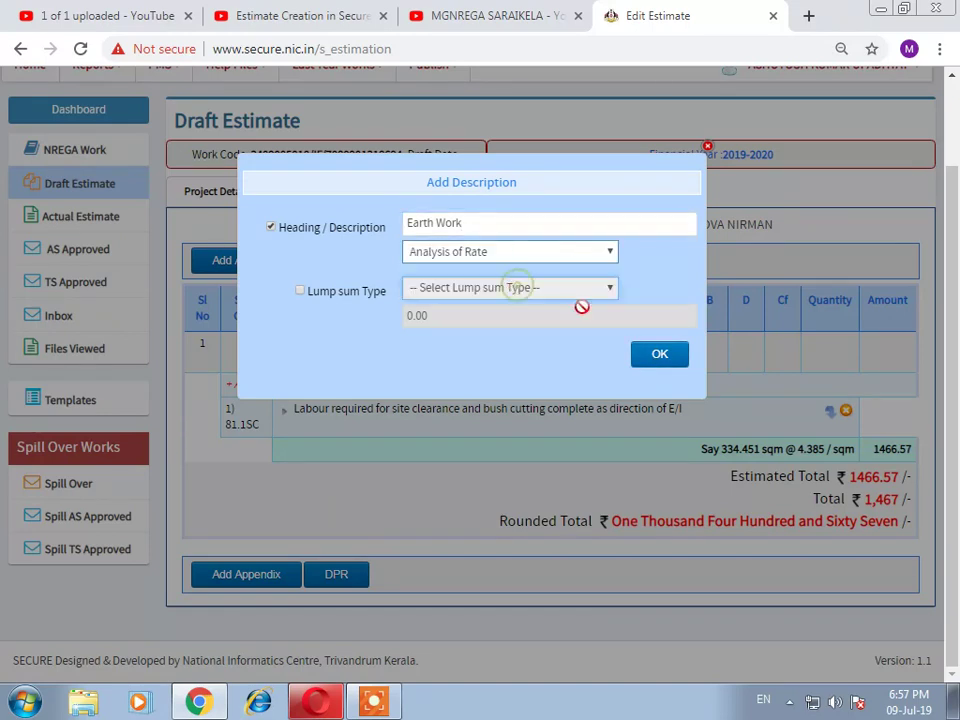
pyautogui.click(656, 354)
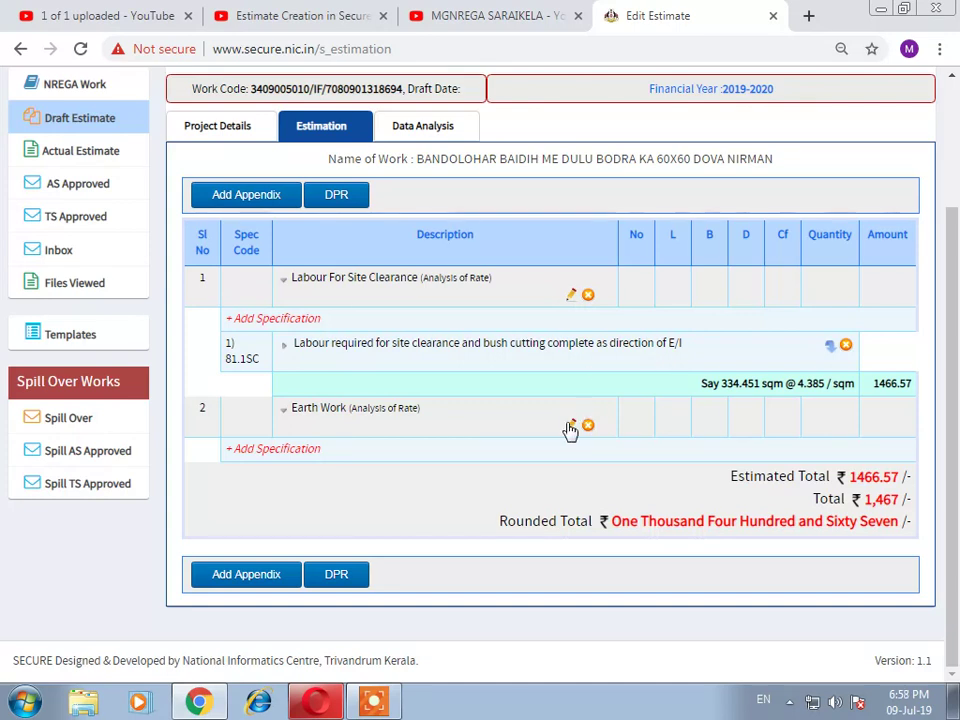
# - Add specification 81.1.1FP from subhead 81 - MGNREGA Jharkhand Data to the Earth Work heading
pyautogui.click(291, 452)
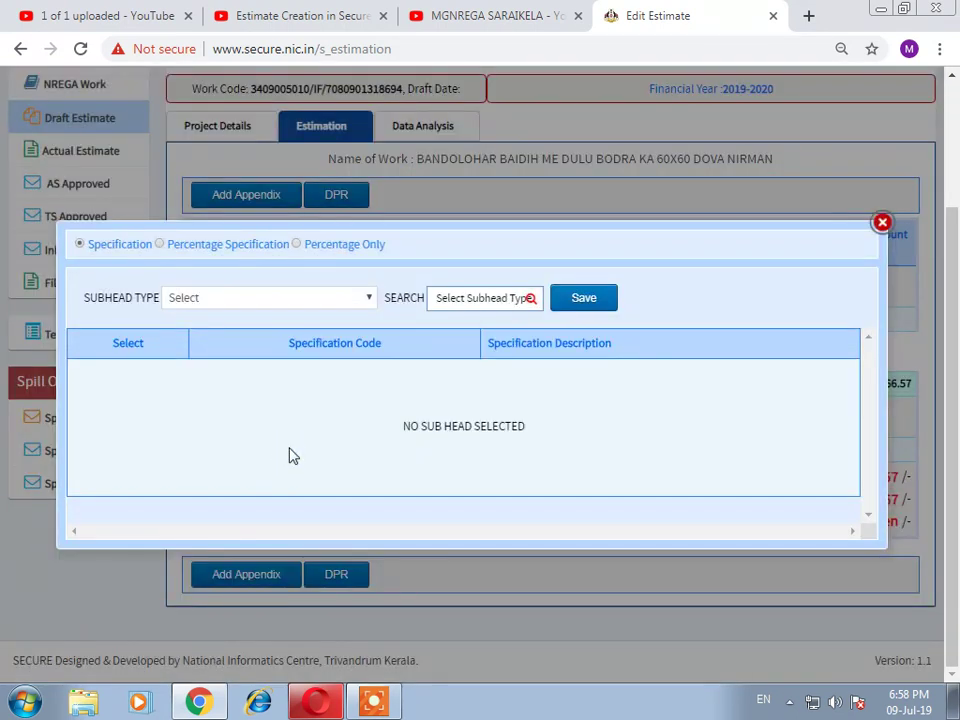
pyautogui.click(336, 303)
pyautogui.scroll(-3, 332, 520)
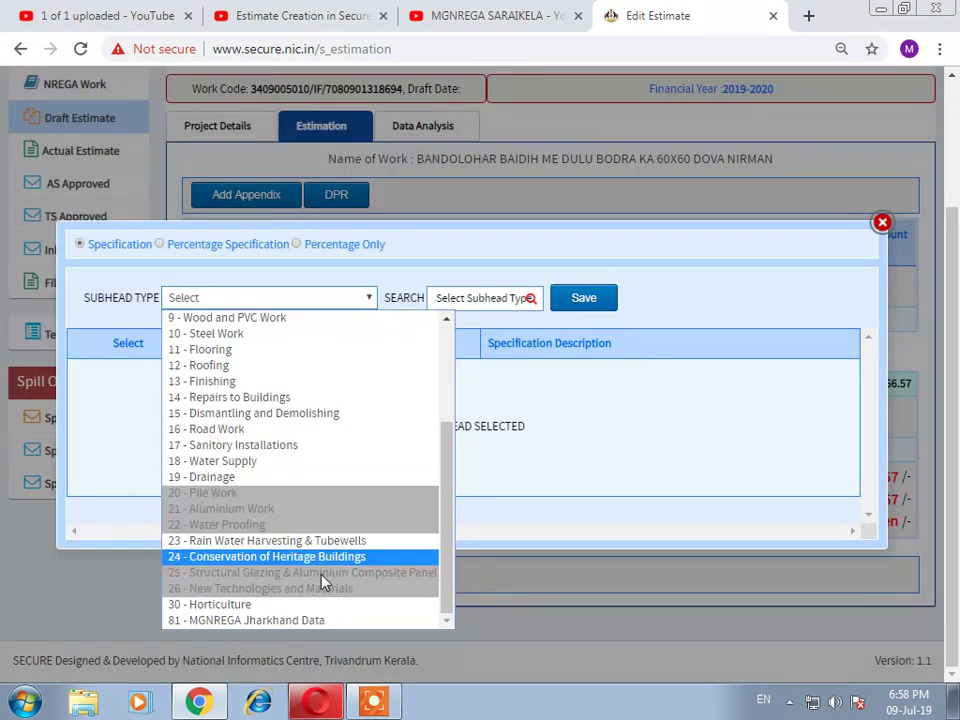
pyautogui.click(289, 621)
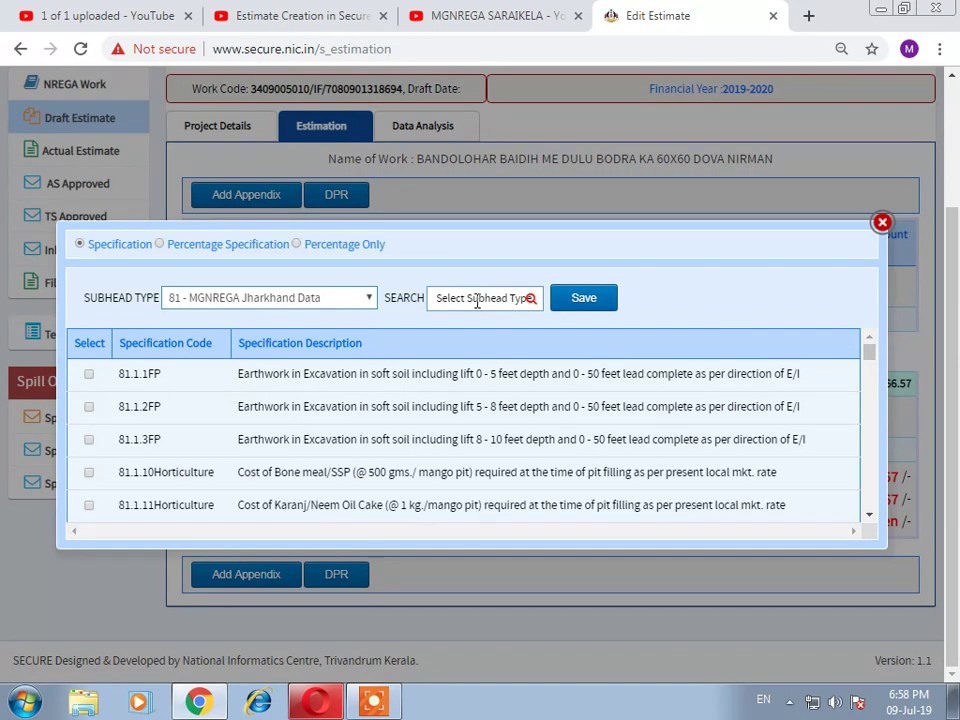
pyautogui.click(477, 298)
pyautogui.write('81.1.1FP')
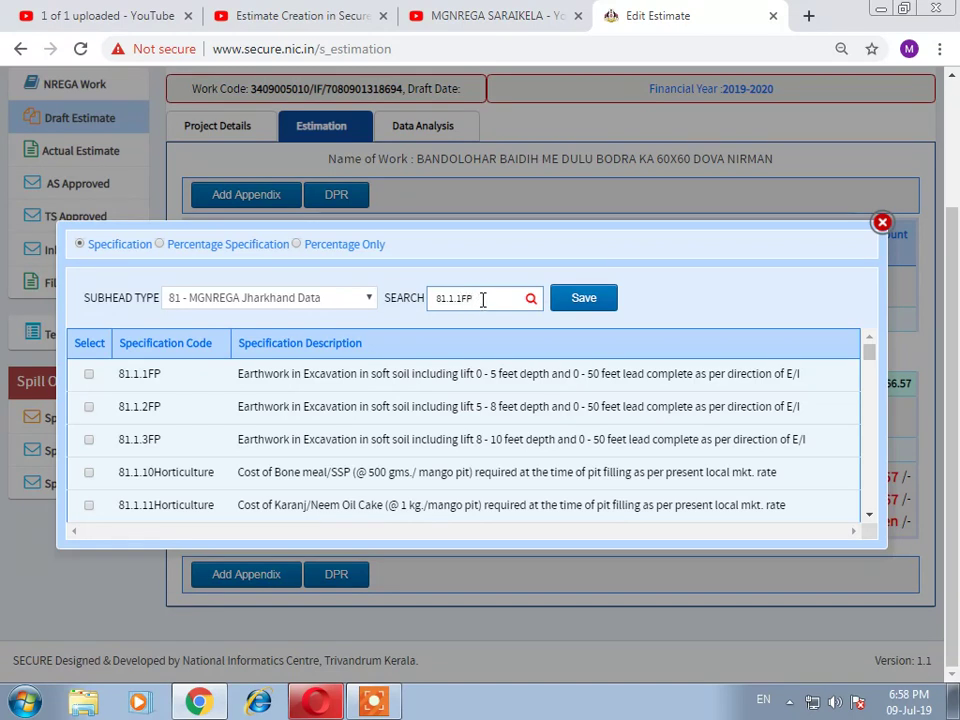
pyautogui.click(530, 300)
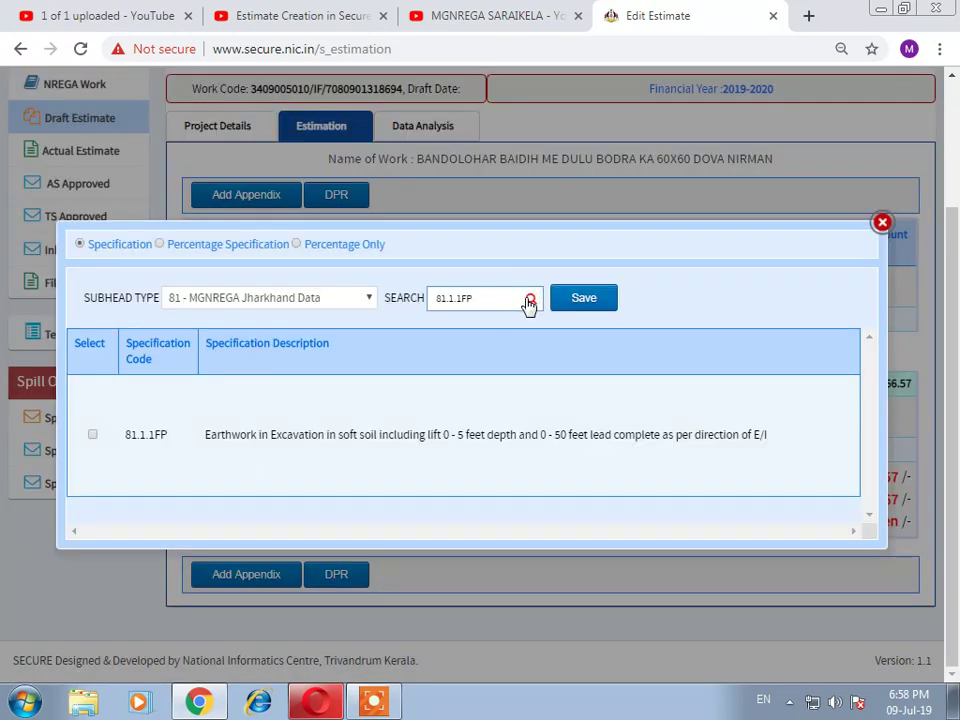
pyautogui.click(92, 436)
pyautogui.moveTo(406, 444); pyautogui.dragTo(578, 438)
pyautogui.click(584, 298)
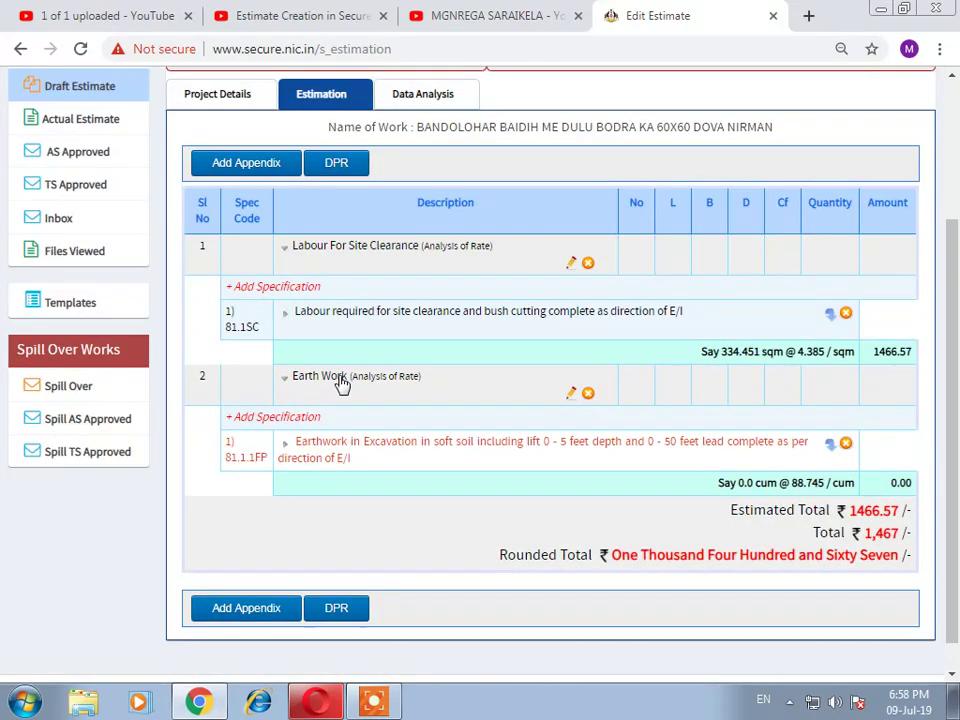
# - Start a measurement entry under specification 81.1.1FP with the heading description "Ordinary Soil uptp 2 feet depth"
pyautogui.click(320, 452)
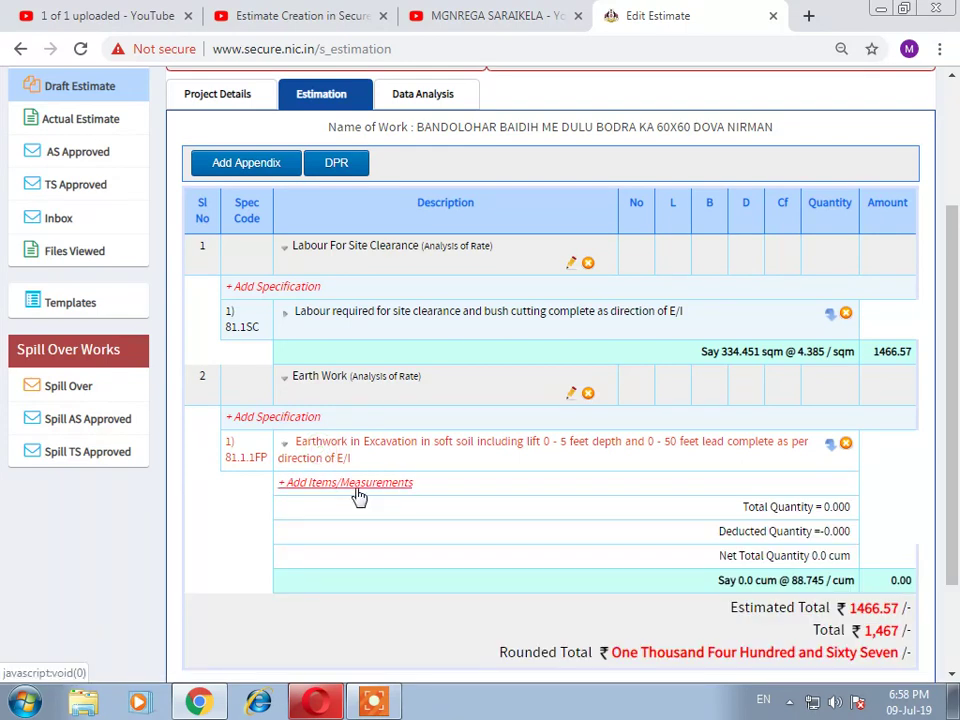
pyautogui.click(410, 488)
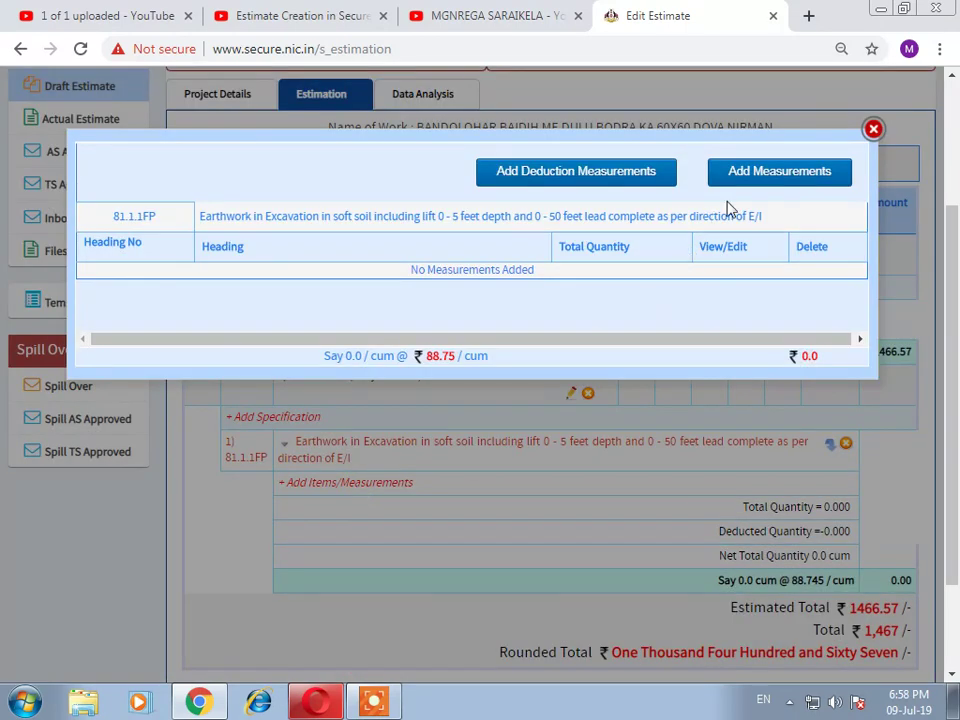
pyautogui.click(748, 182)
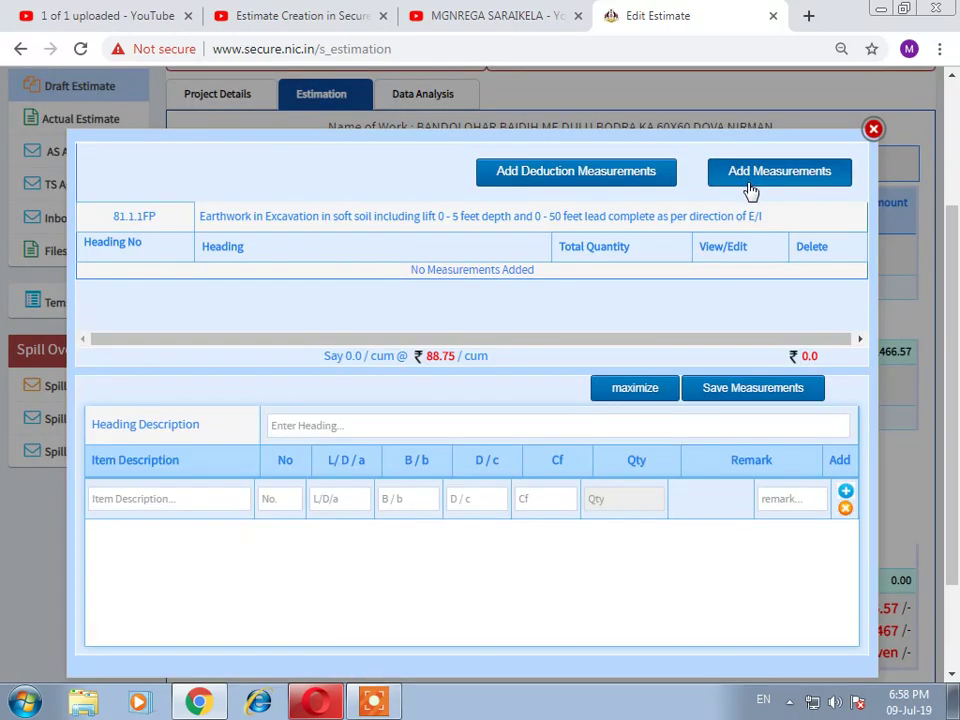
pyautogui.click(343, 430)
pyautogui.write('C')
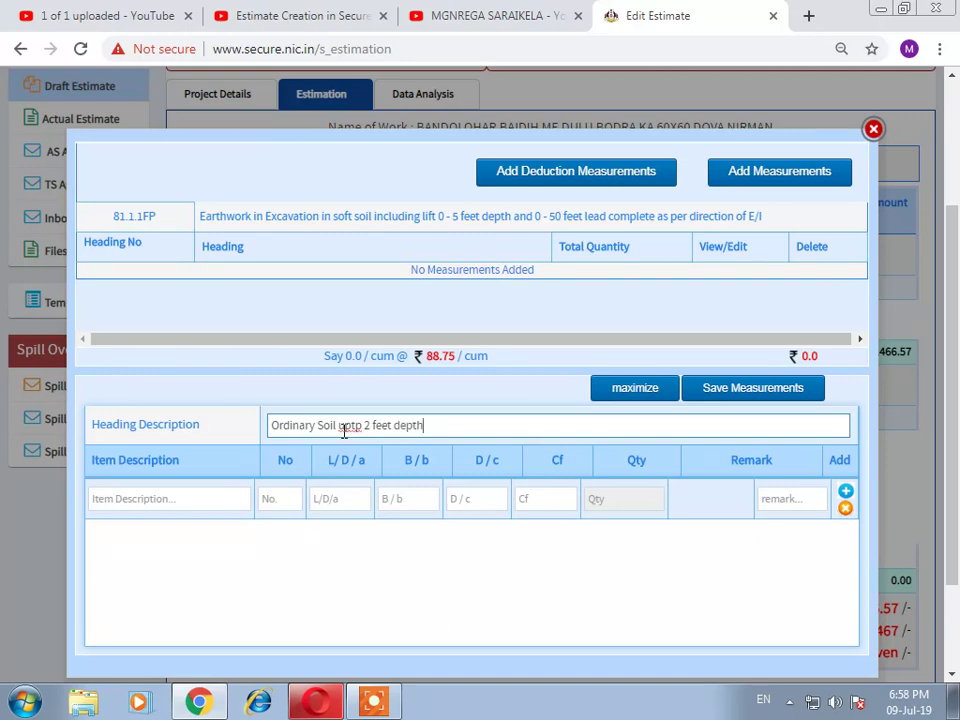
# - Fill in the measurement item "1st Layer" with number 1, length 18.288, breadth 18.288 and depth 0.6096
pyautogui.click(214, 495)
pyautogui.write('1st Layer')
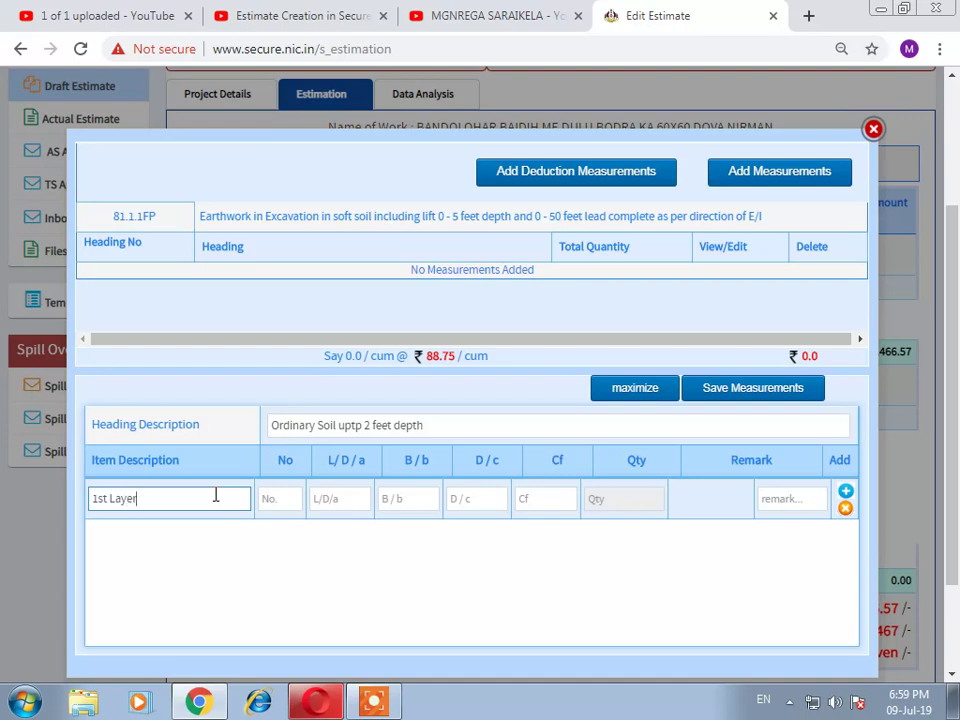
pyautogui.press('Tab')
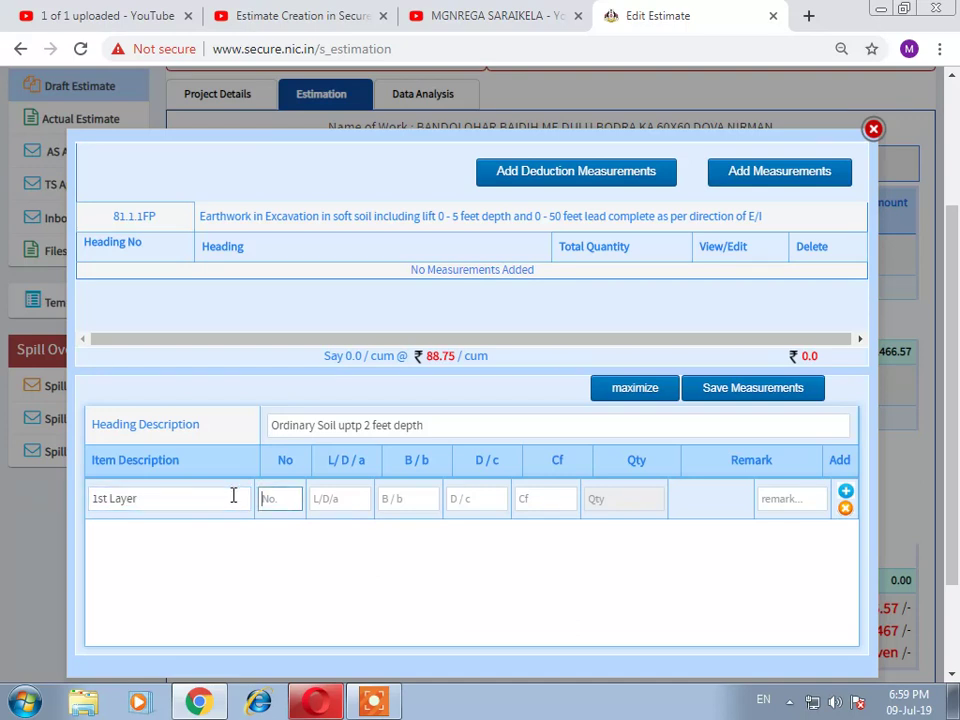
pyautogui.write('1')
pyautogui.press('Tab')
pyautogui.write('18.288')
pyautogui.press('Tab')
pyautogui.write('18.288')
pyautogui.press('Tab')
pyautogui.write('06096')
pyautogui.press('Tab')
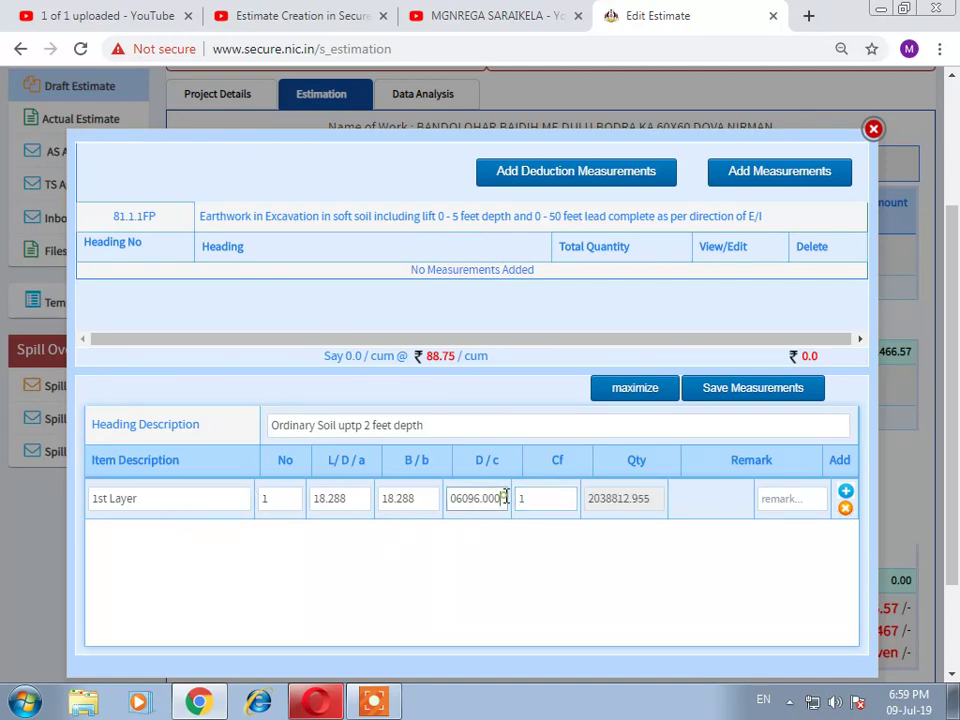
pyautogui.moveTo(506, 497); pyautogui.dragTo(446, 497)
pyautogui.write('0.609')
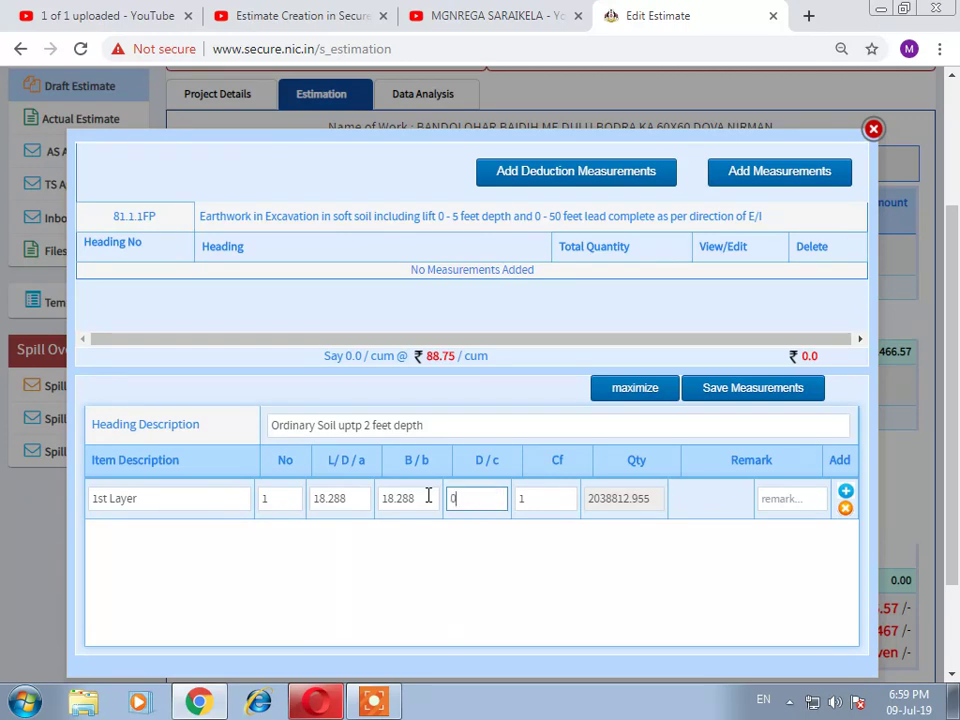
pyautogui.write('6')
pyautogui.press('Tab')
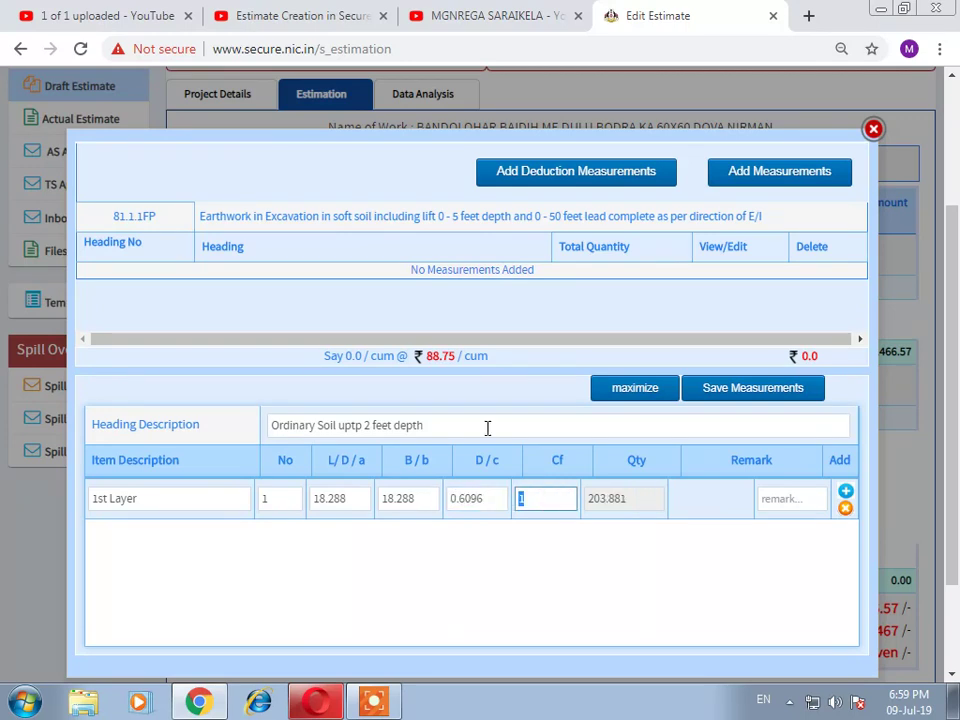
# - Save the soft soil excavation measurement and close the measurements window
pyautogui.click(748, 394)
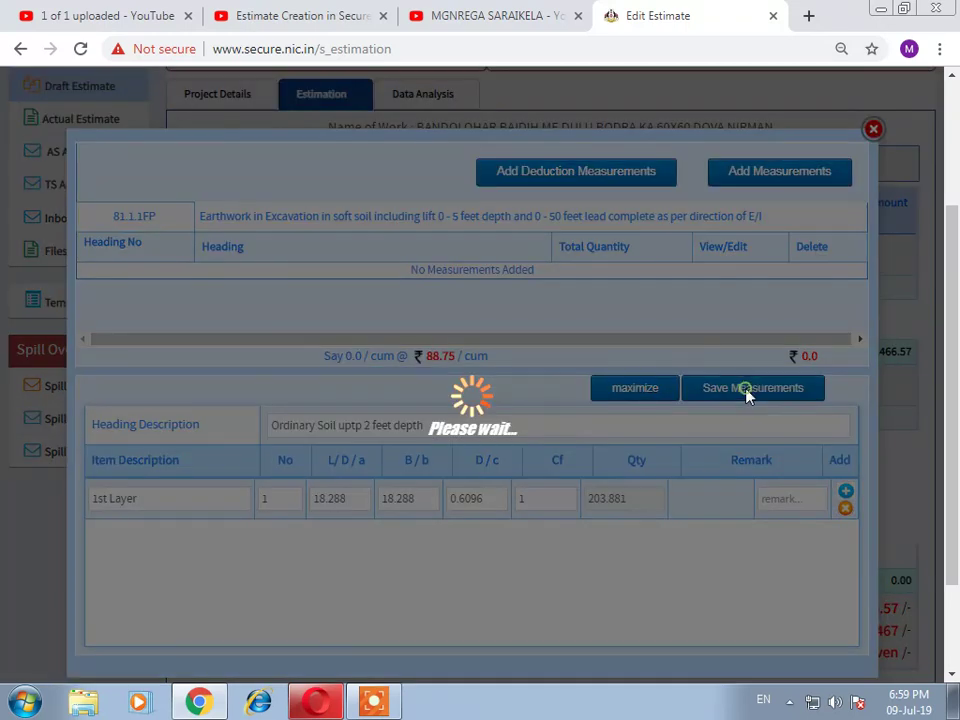
pyautogui.click(478, 490)
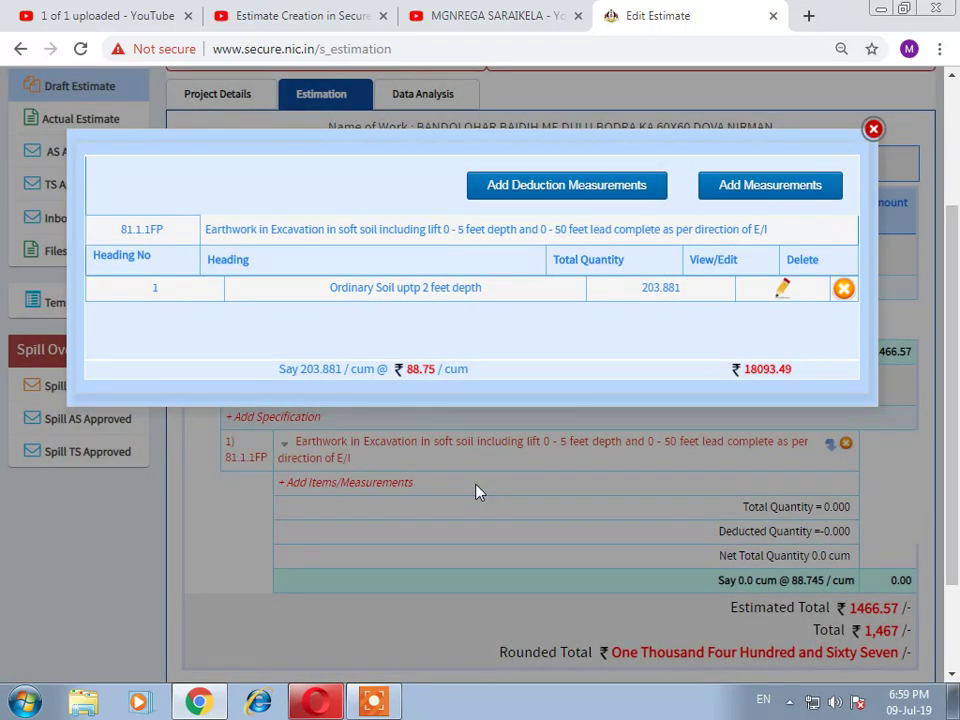
pyautogui.click(873, 129)
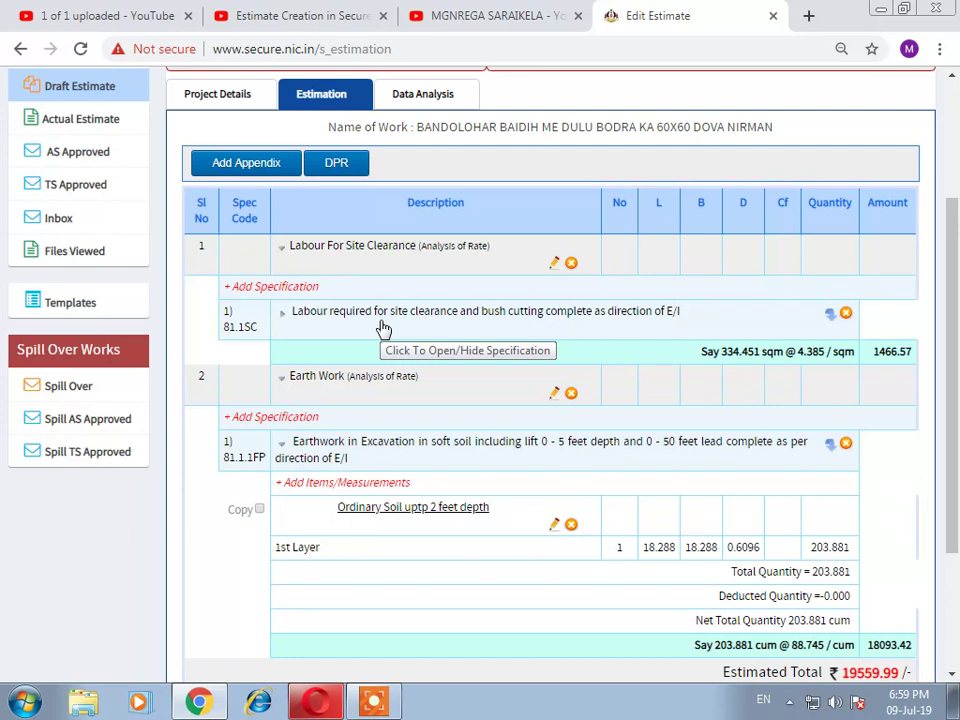
# - Add hard soil specification 81.2.1FP from subhead 81 - MGNREGA Jharkhand Data to the Earth Work heading
pyautogui.click(302, 418)
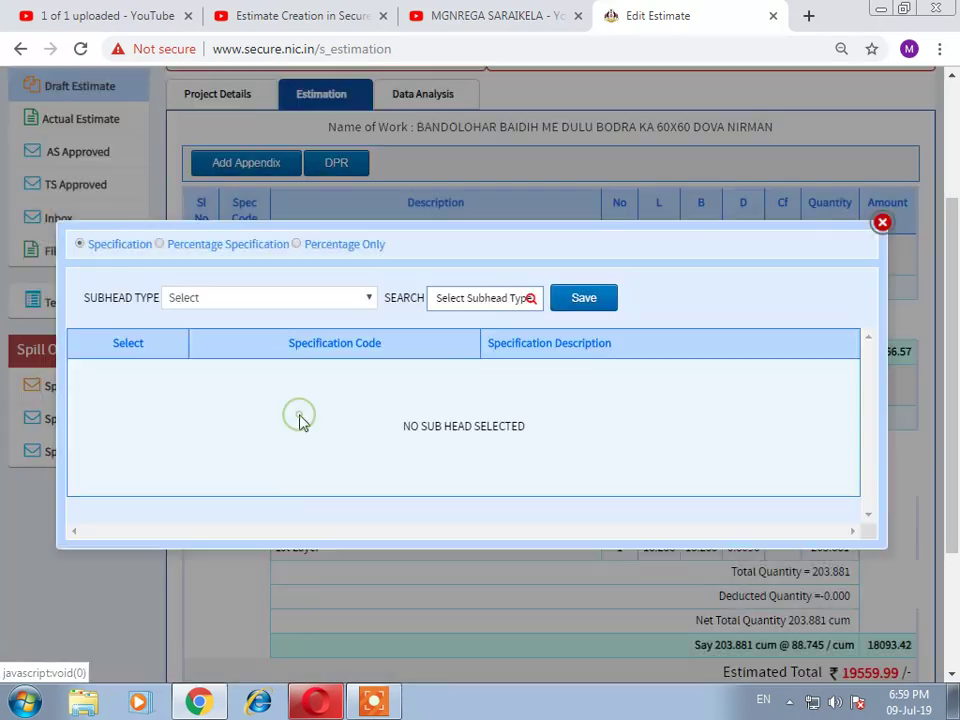
pyautogui.click(320, 303)
pyautogui.scroll(-3, 289, 520)
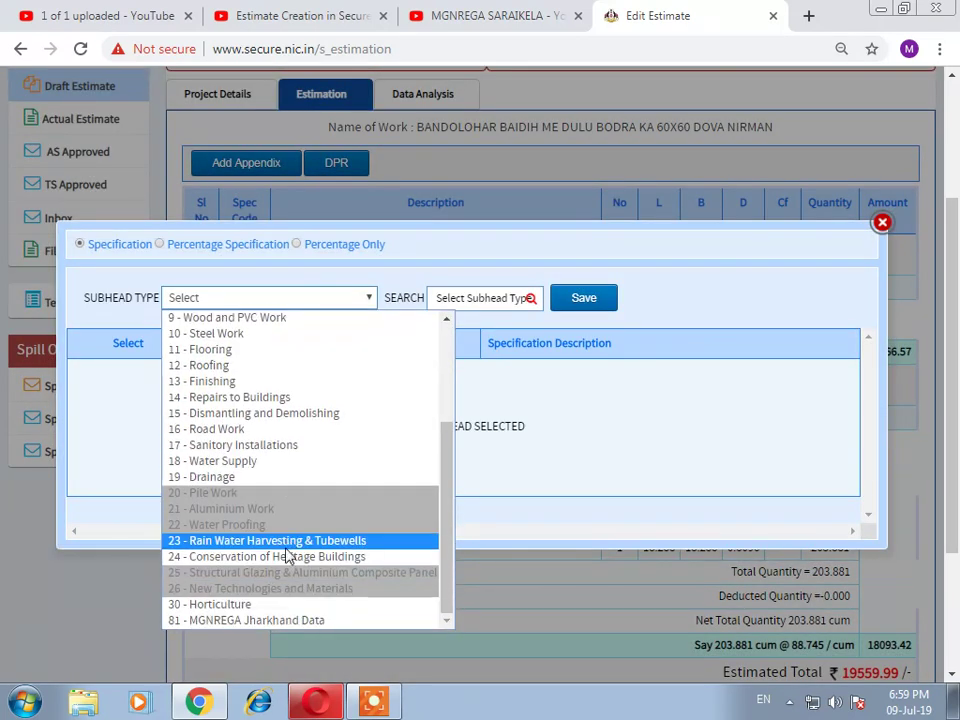
pyautogui.click(245, 620)
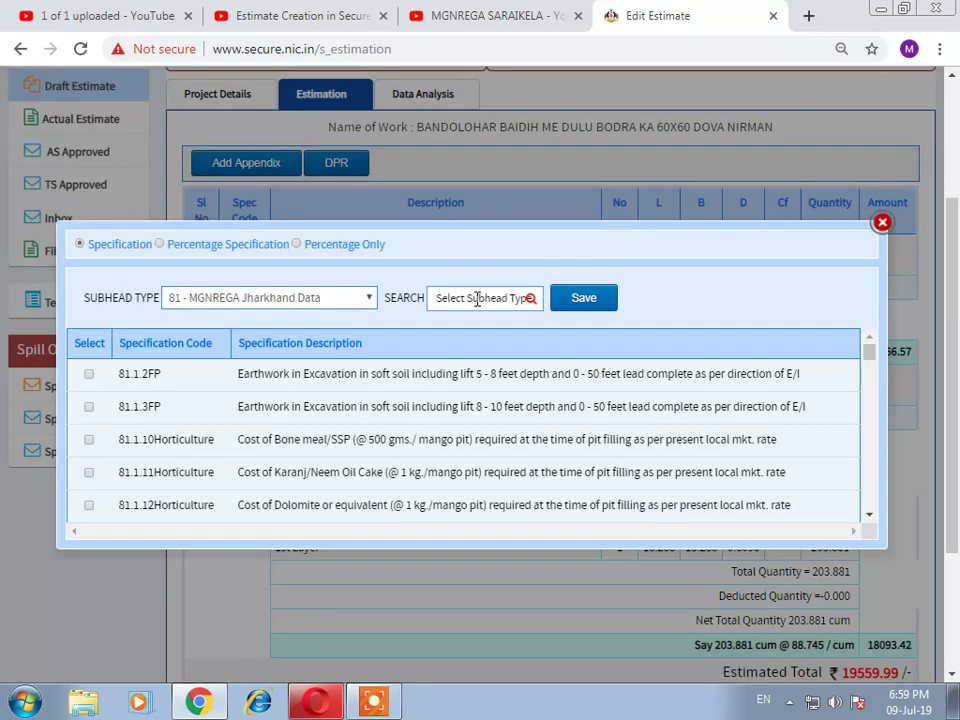
pyautogui.click(477, 298)
pyautogui.write('81.2.1FP')
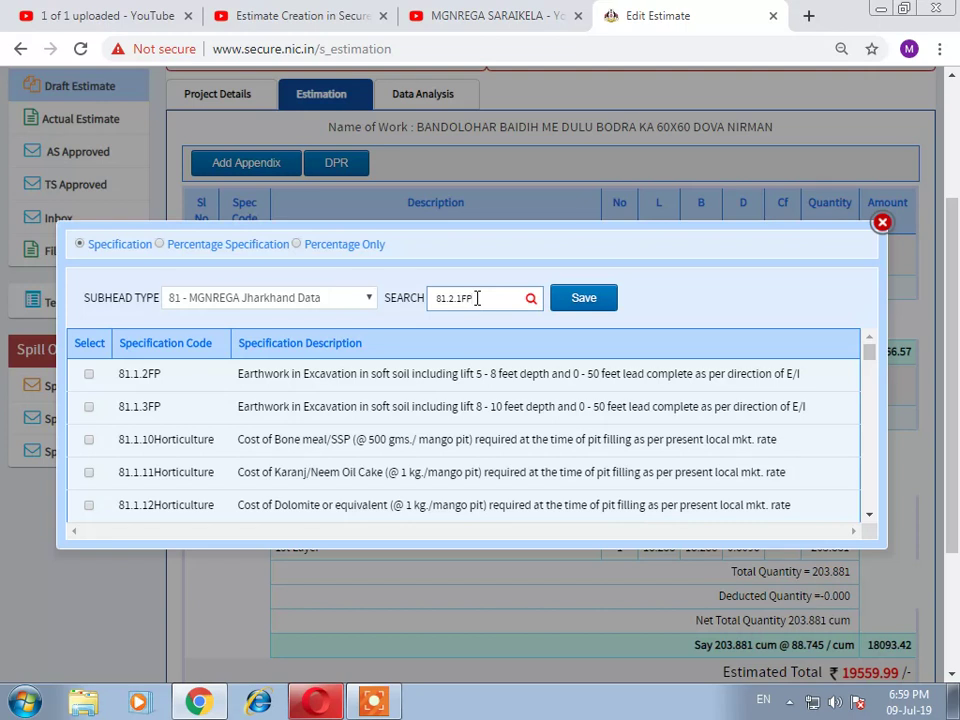
pyautogui.click(531, 299)
pyautogui.click(91, 434)
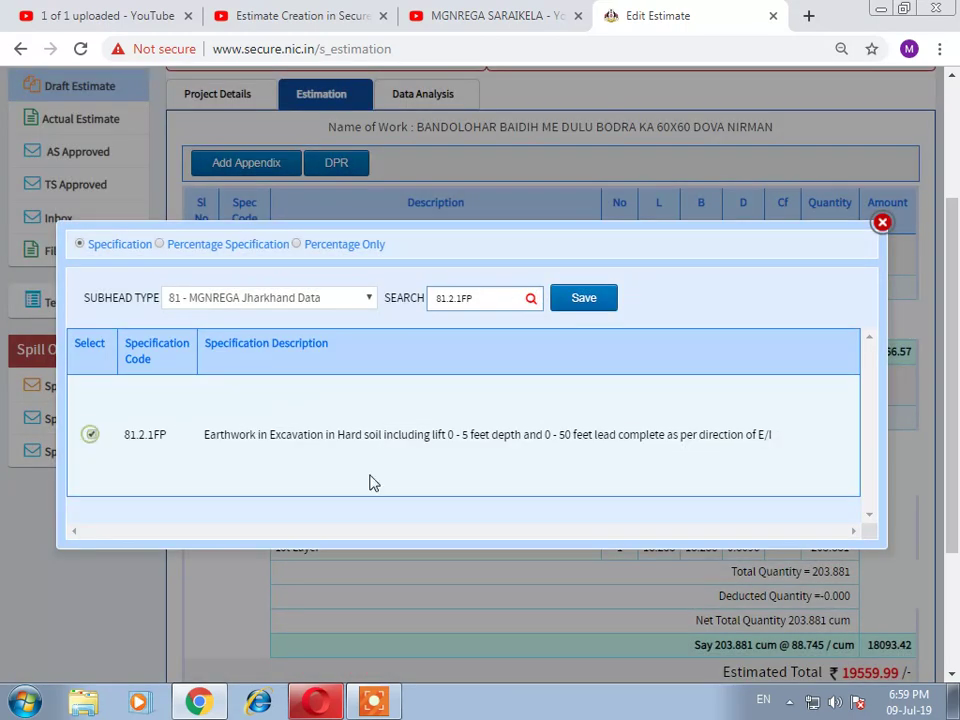
pyautogui.moveTo(338, 437); pyautogui.dragTo(557, 441)
pyautogui.click(588, 302)
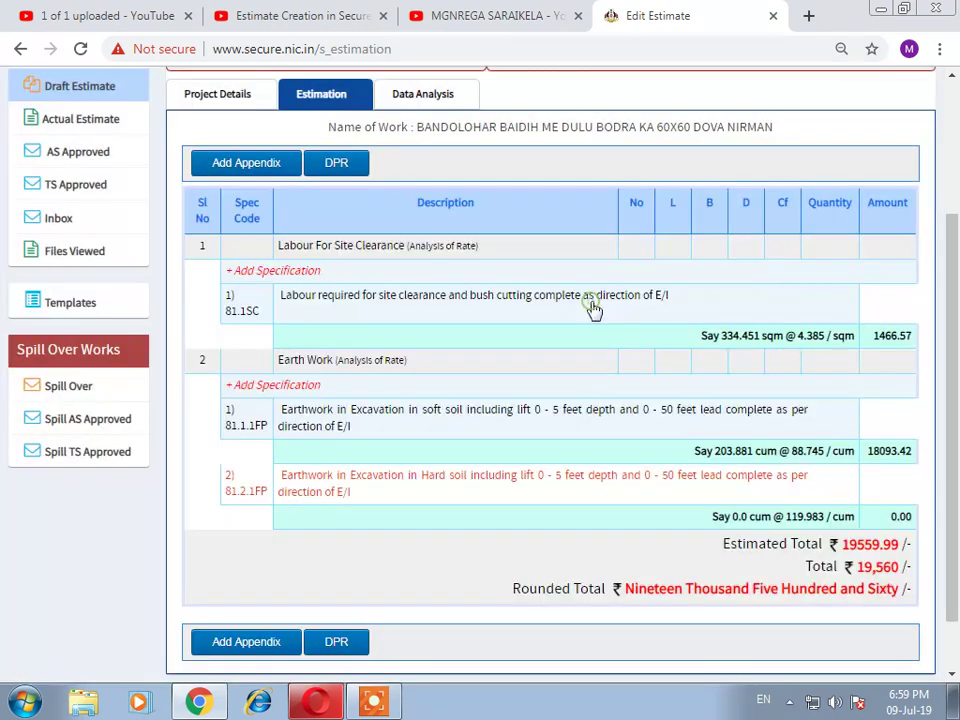
# - Start a measurement entry under specification 81.2.1FP with the heading description "Hard Soil 2 to 5 feet depth"
pyautogui.click(369, 510)
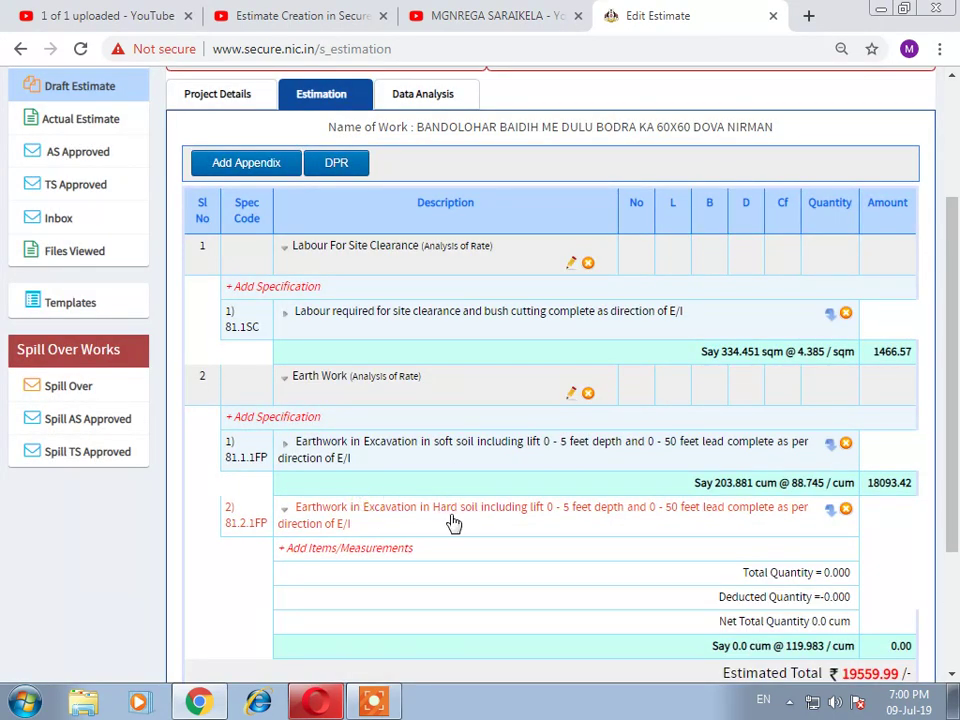
pyautogui.click(372, 550)
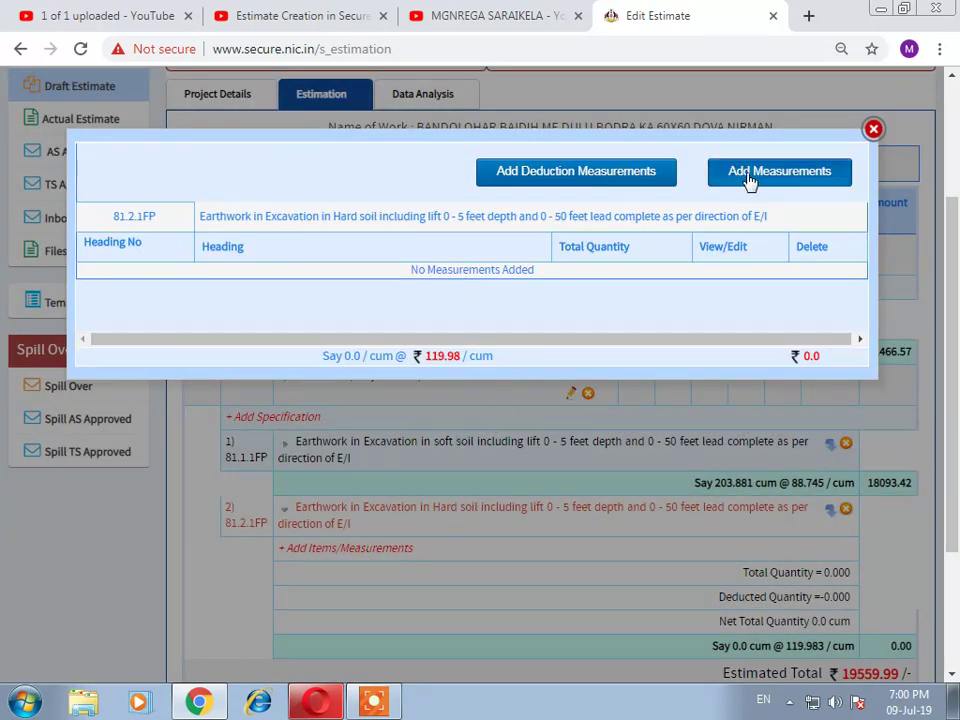
pyautogui.click(757, 176)
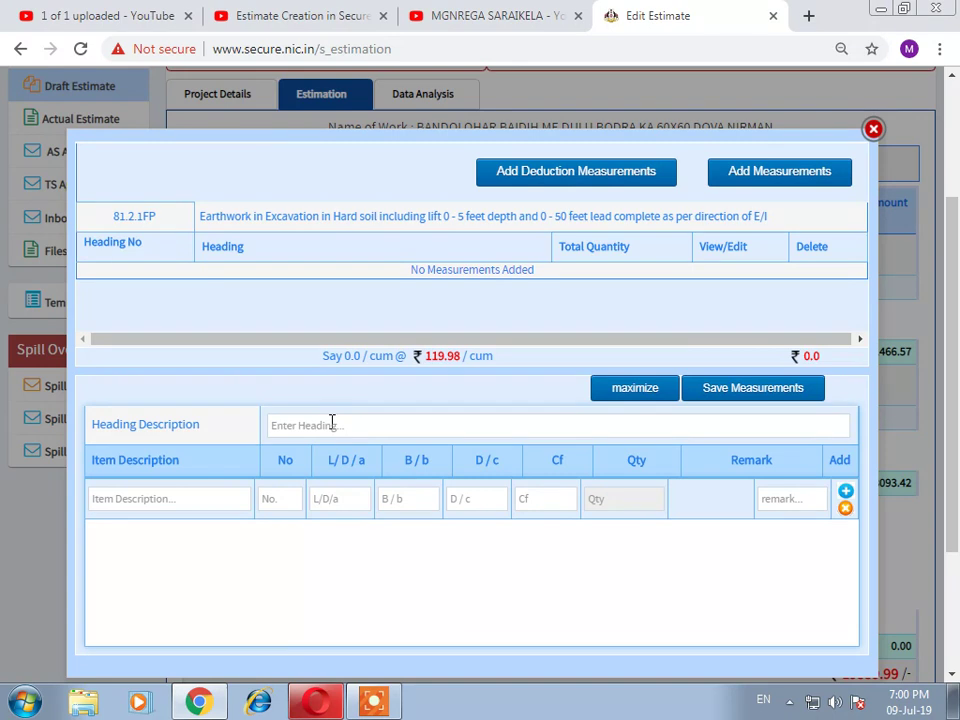
pyautogui.click(332, 424)
pyautogui.write('H')
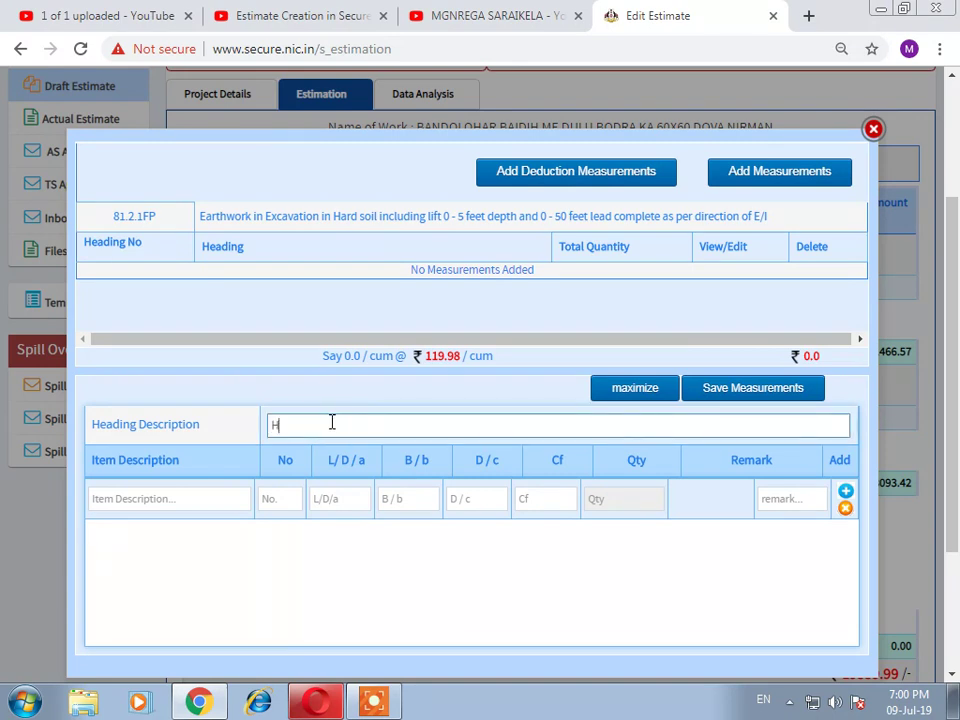
pyautogui.write('ard Soil 2 to 5 feet depth')
# - Fill in the measurement item "2nd Layer" with number 1, length 17.0688, breadth 17.0688 and depth 0.6096
pyautogui.click(173, 490)
pyautogui.write('2nd Layer')
pyautogui.press('Tab')
pyautogui.write('1')
pyautogui.press('Tab')
pyautogui.write('17.0688')
pyautogui.press('Tab')
pyautogui.write('17.0688')
pyautogui.press('Tab')
pyautogui.write('0.6096')
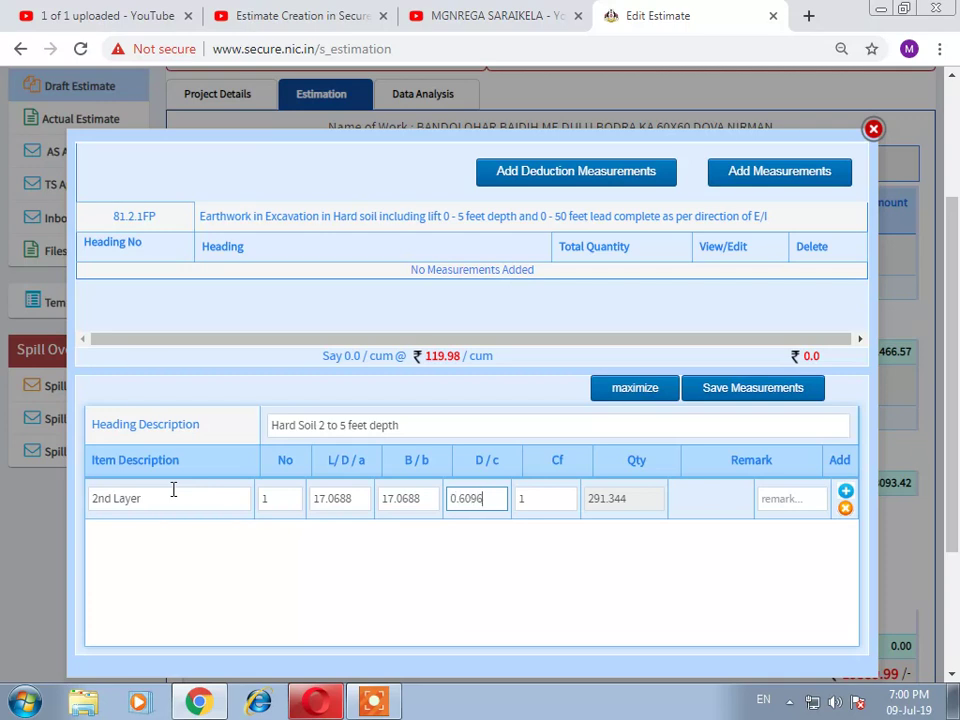
pyautogui.press('Tab')
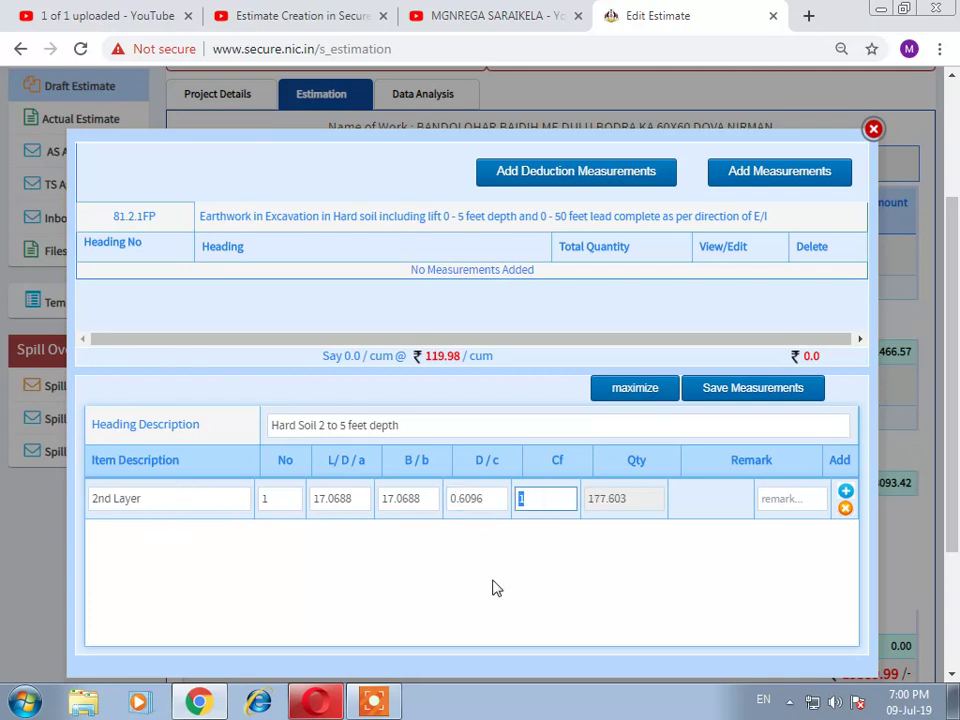
# - Add a second measurement item "3rd Layer(1)" with number 1, length 15.8496, breadth 15.8496 and depth 0.3048
pyautogui.click(845, 491)
pyautogui.write('3rd Layer 1')
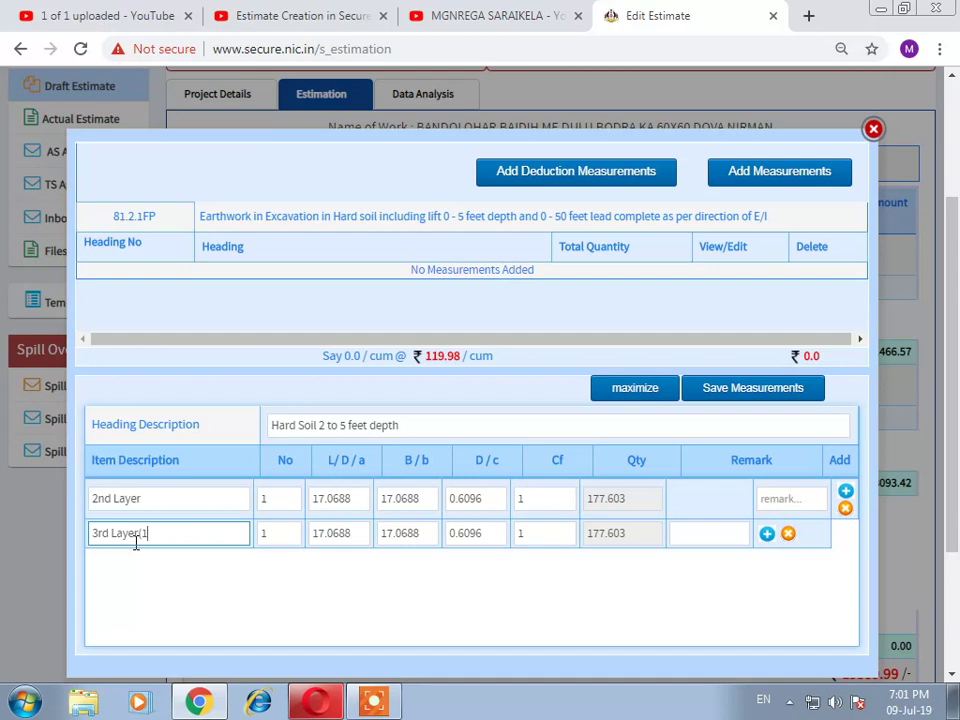
pyautogui.write(')')
pyautogui.press('Tab')
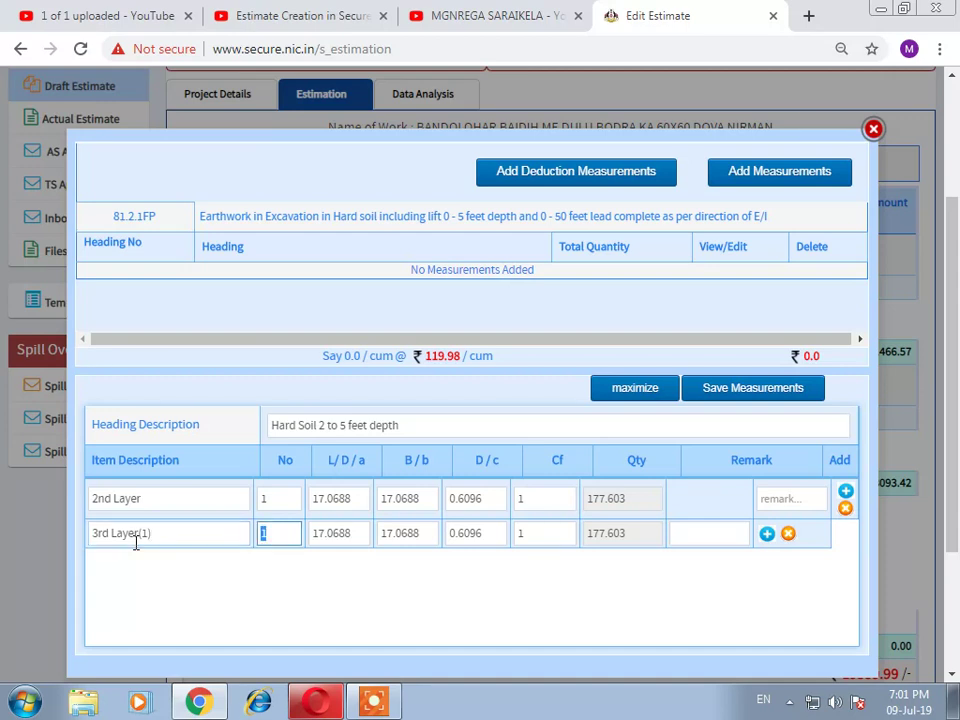
pyautogui.press('Tab')
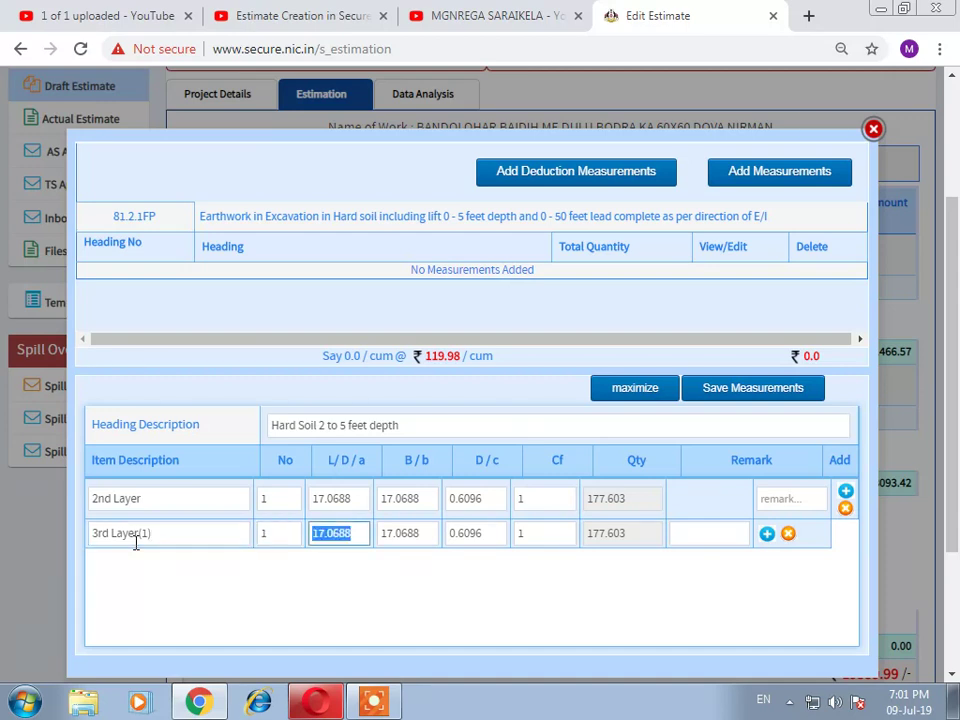
pyautogui.write('15.8496')
pyautogui.press('Tab')
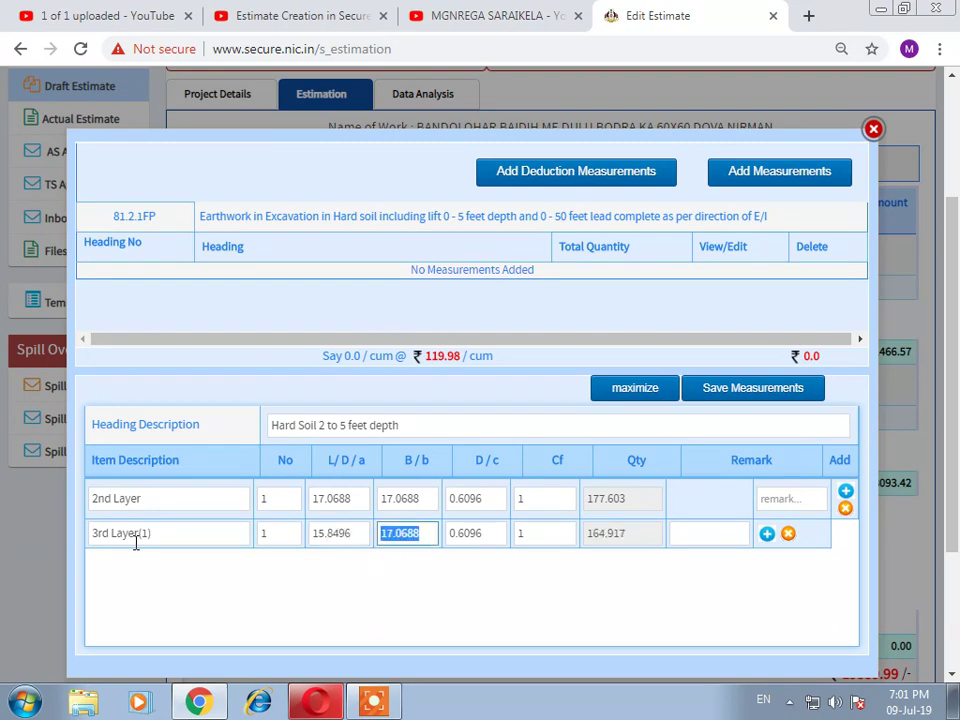
pyautogui.write('15.8496')
pyautogui.press('Tab')
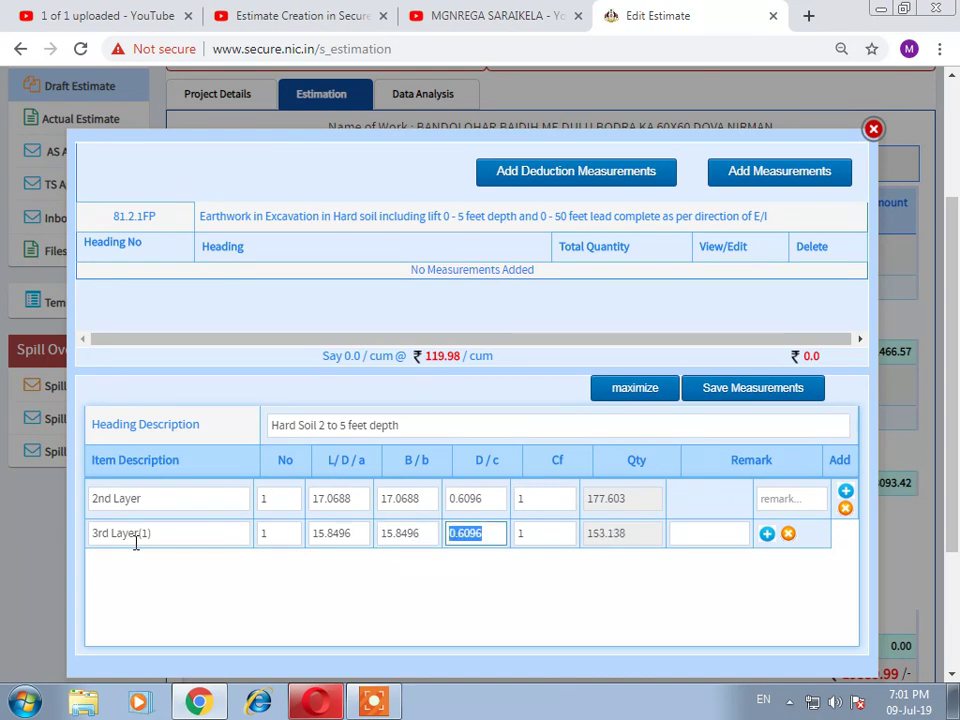
pyautogui.write('0.3048')
pyautogui.press('Tab')
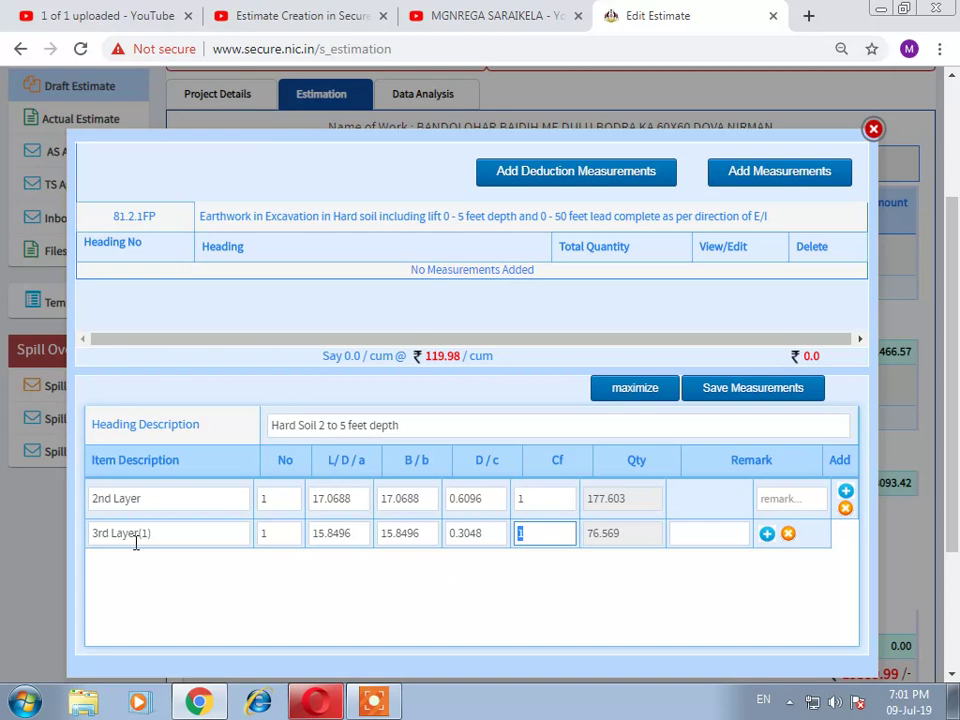
# - Save the hard soil excavation measurements and close the measurements window
pyautogui.click(758, 390)
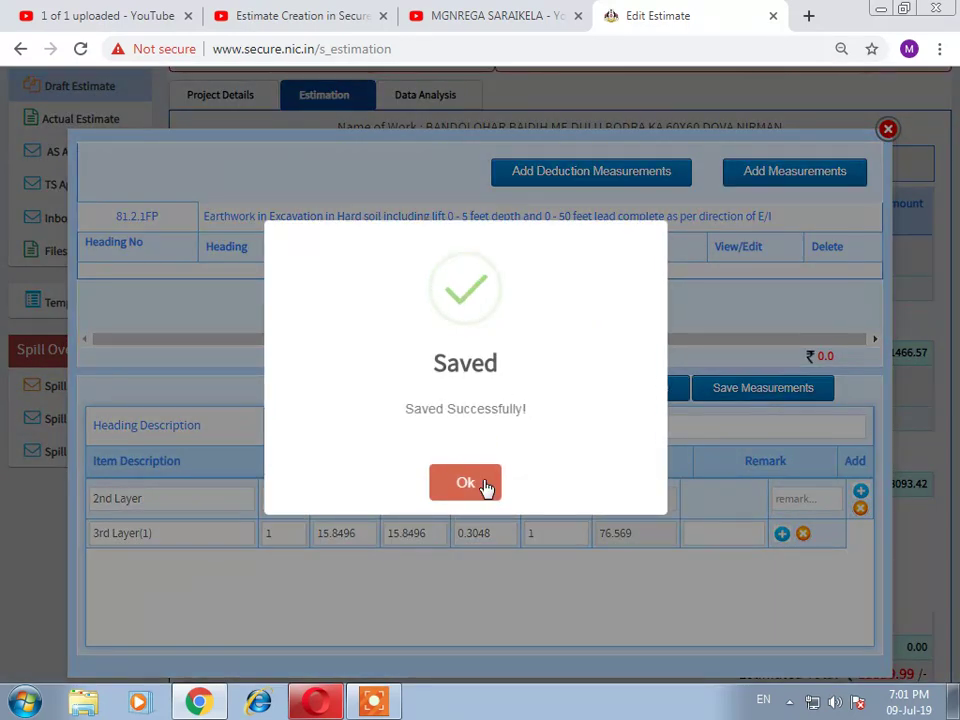
pyautogui.click(466, 484)
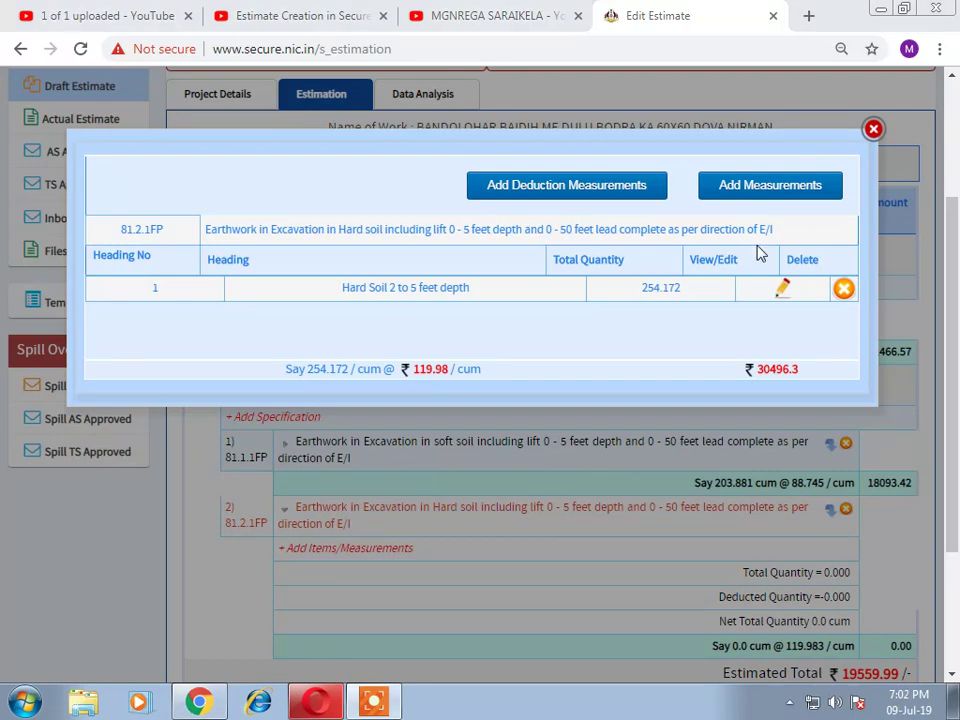
pyautogui.click(873, 130)
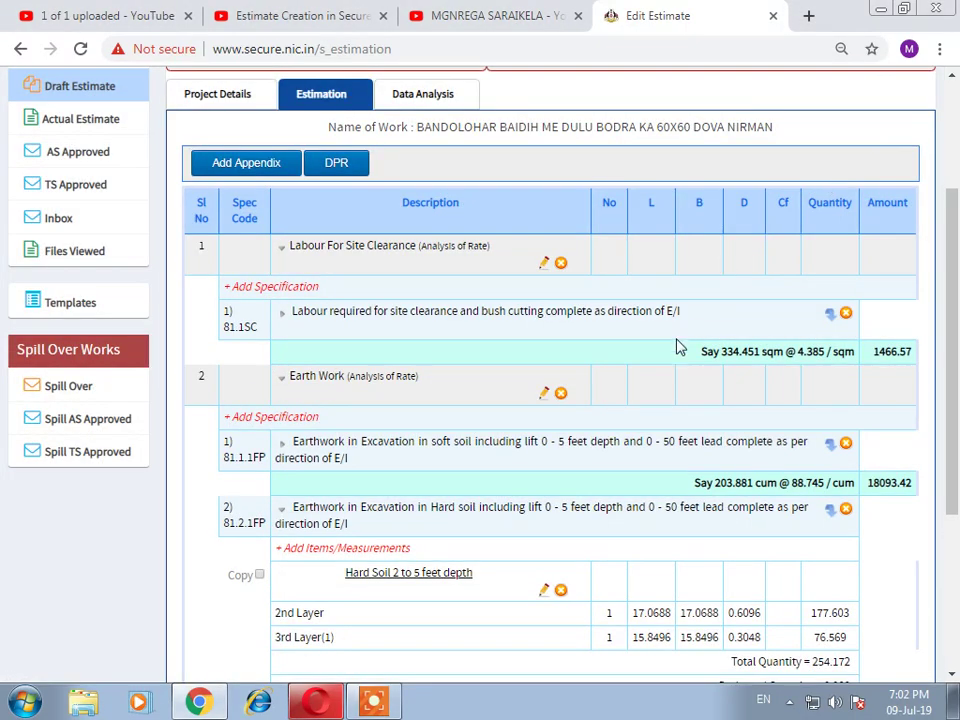
# - Expand specification 81.1.1FP under Earth Work and review its layer measurement alongside those of 81.2.1FP
pyautogui.scroll(-2, 676, 346)
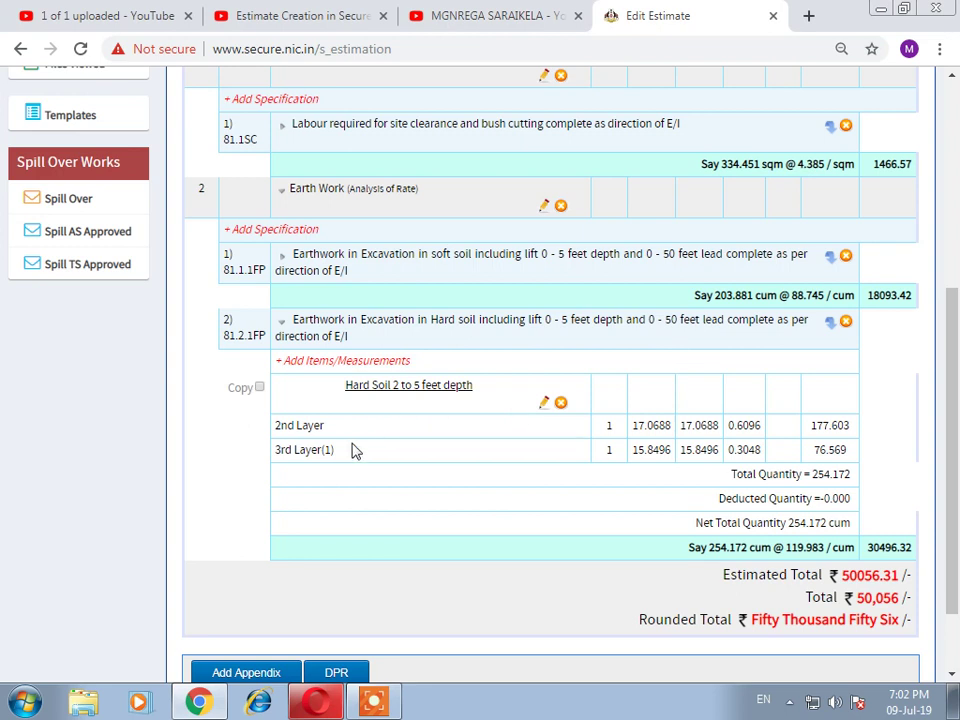
pyautogui.click(375, 268)
pyautogui.moveTo(294, 364); pyautogui.dragTo(318, 364)
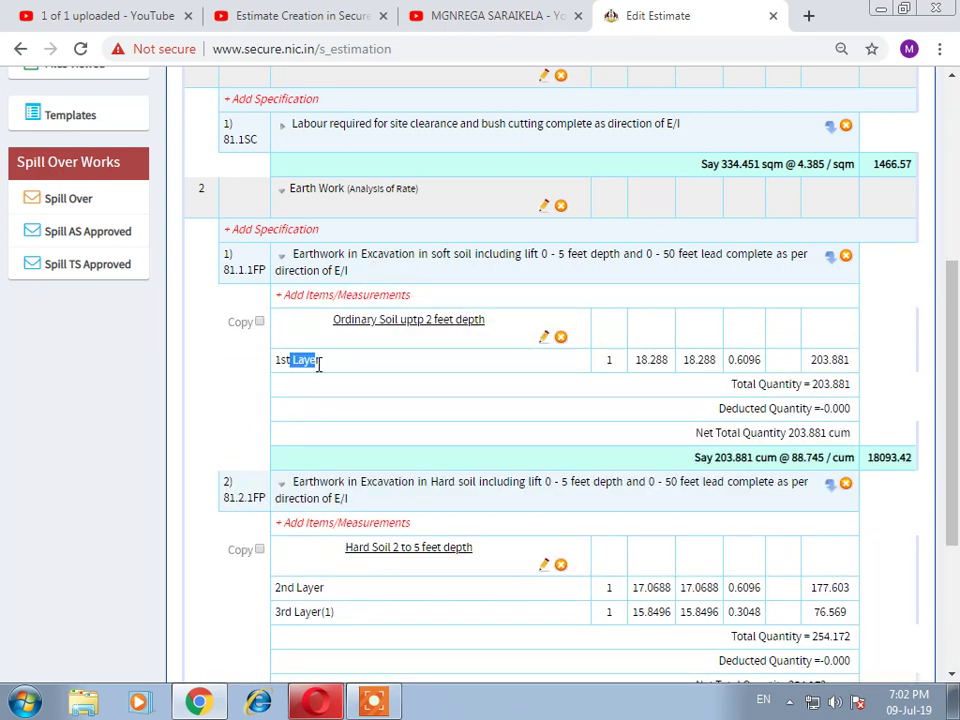
# - Collapse the two open Earth Work specifications and start a new specification there from subhead 81 - MGNREGA Jharkhand Data
pyautogui.click(338, 500)
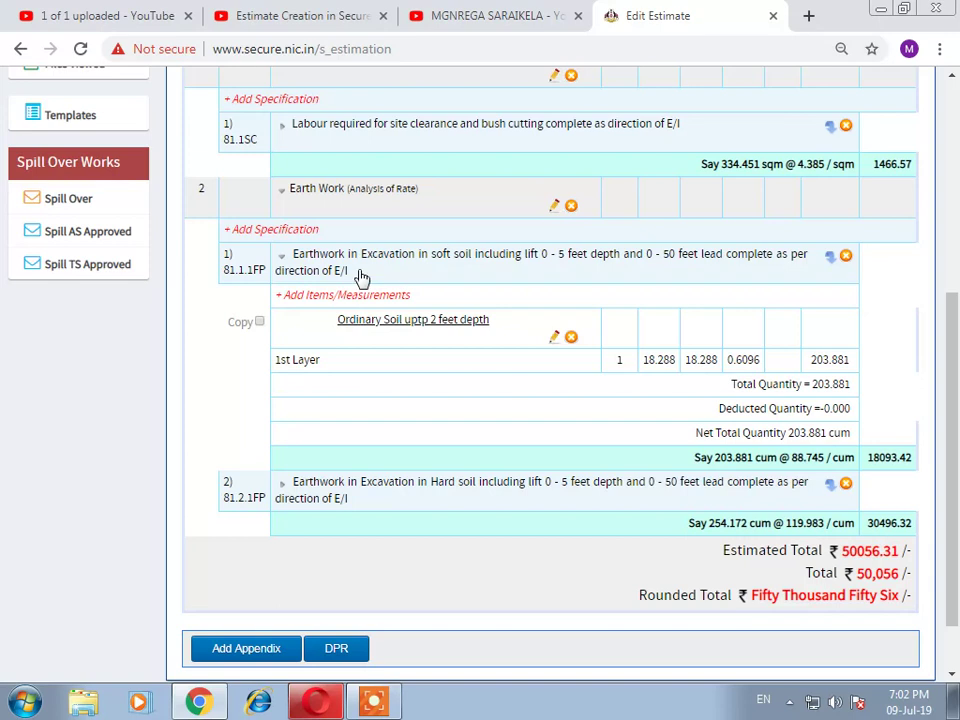
pyautogui.click(362, 277)
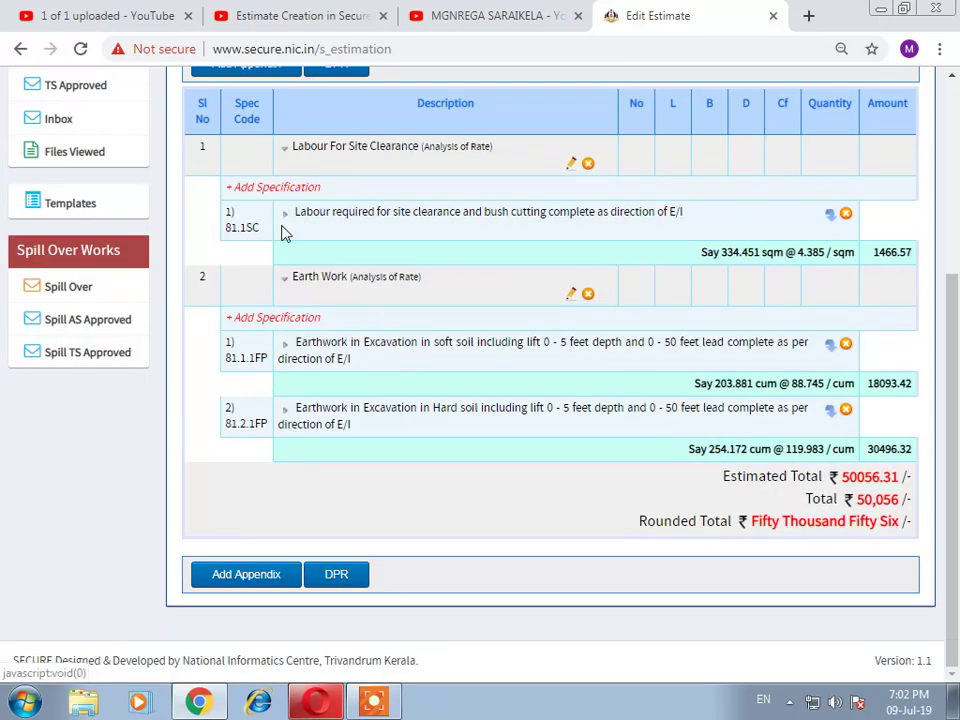
pyautogui.click(285, 323)
pyautogui.click(372, 300)
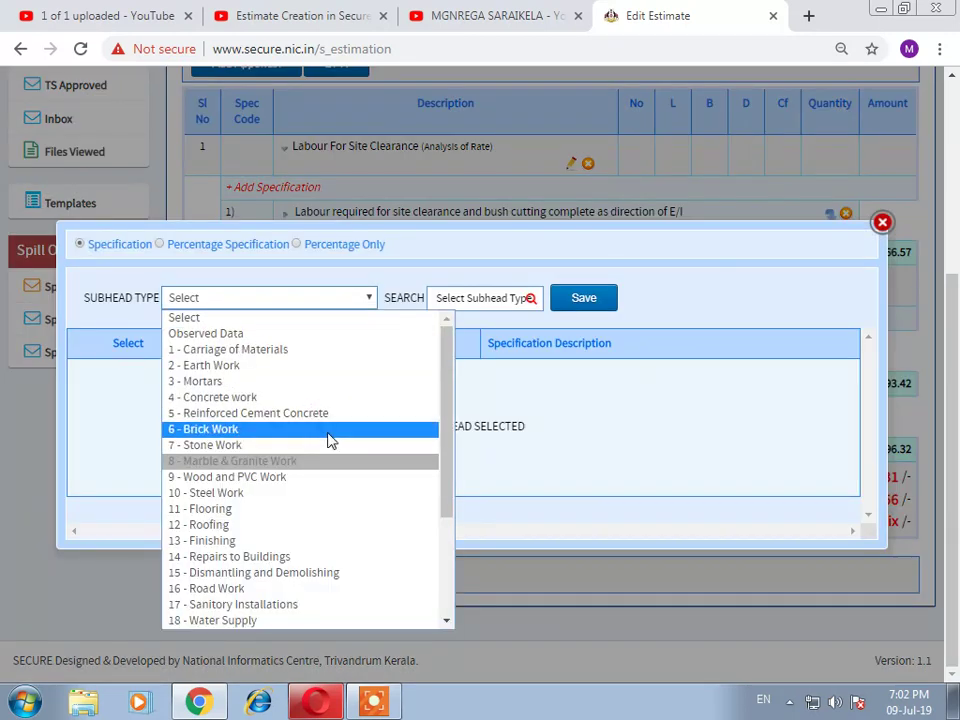
pyautogui.scroll(-3, 335, 480)
pyautogui.click(300, 621)
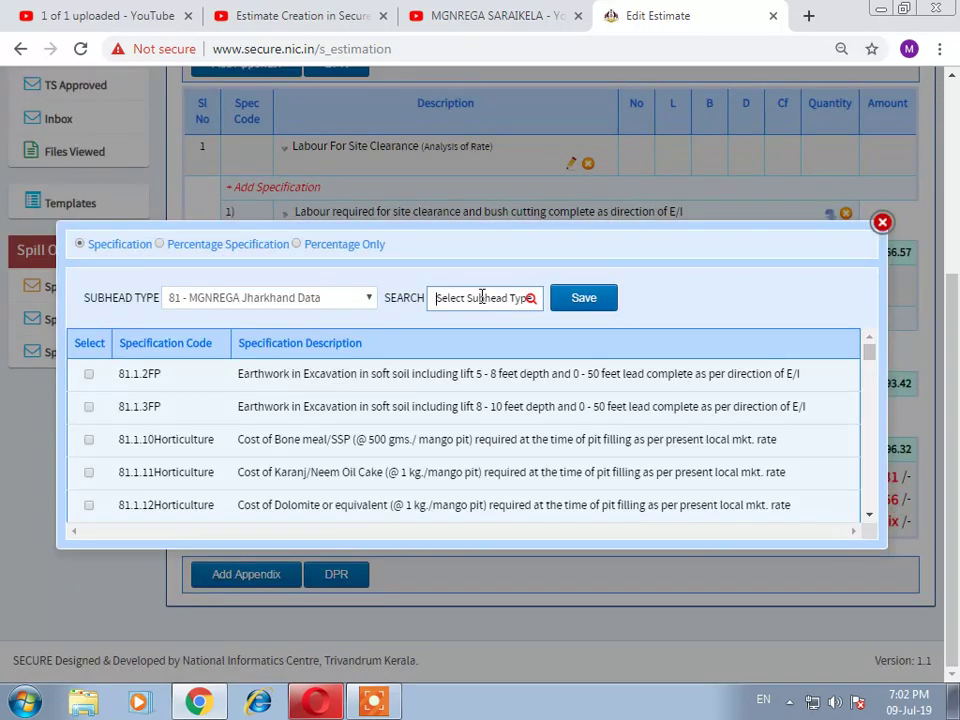
# - Search for specification 81.3.2FP, check its description, and add it under the Earth Work heading
pyautogui.click(482, 297)
pyautogui.write('8')
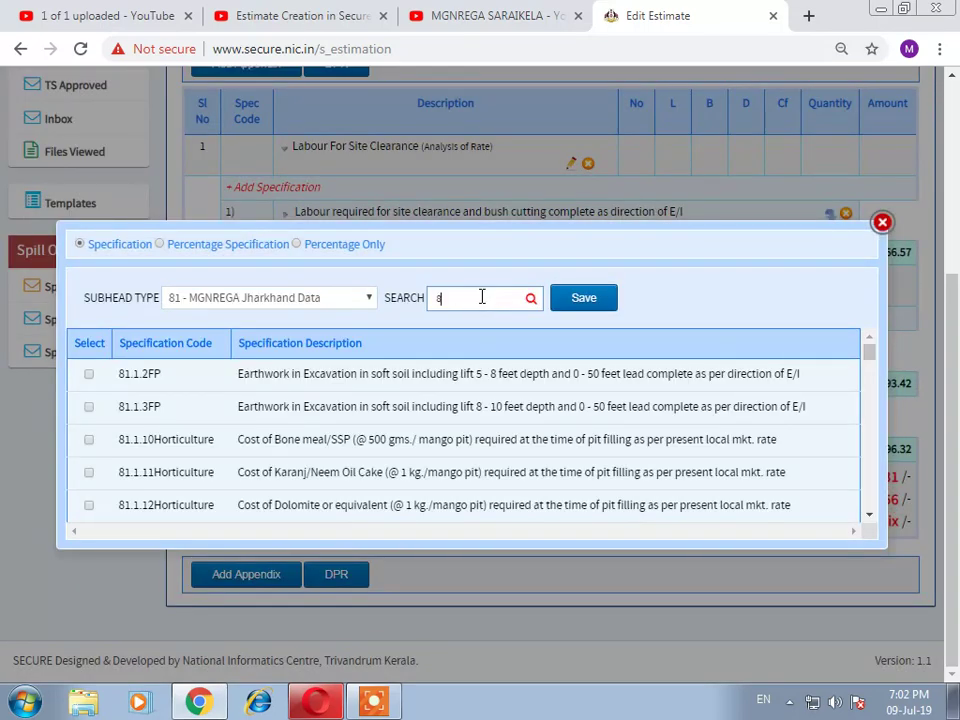
pyautogui.write('1.3.2FP')
pyautogui.click(531, 299)
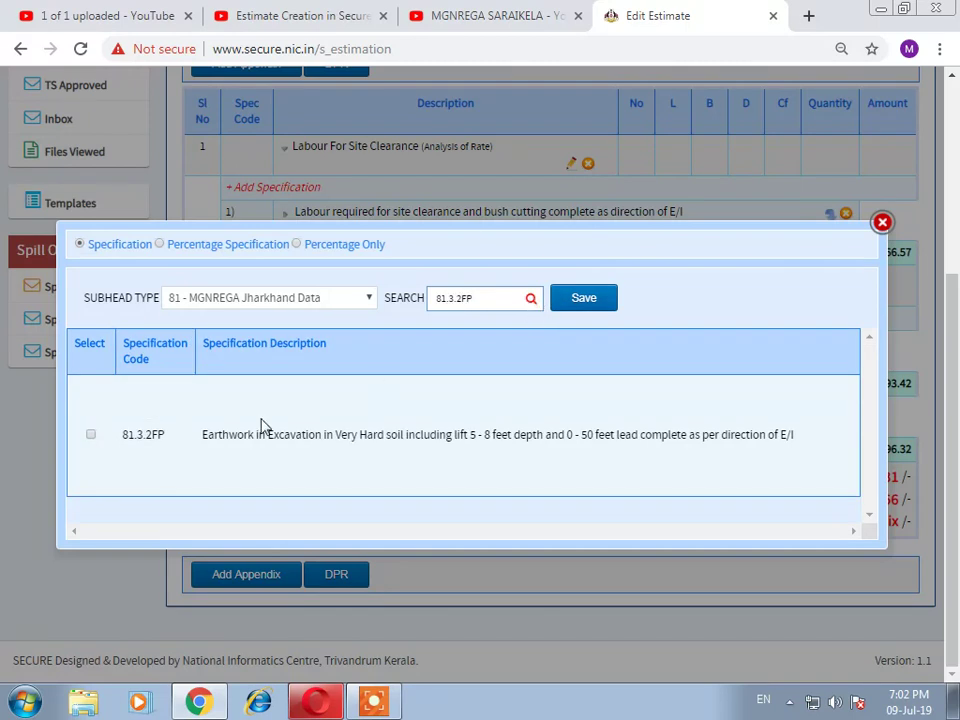
pyautogui.moveTo(333, 434); pyautogui.dragTo(502, 448)
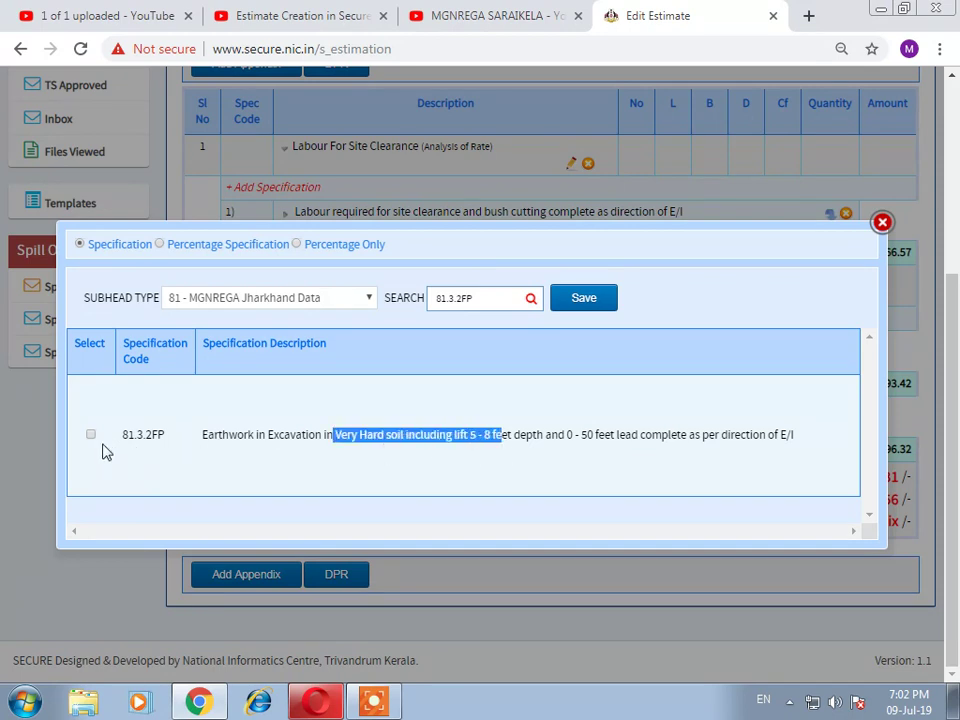
pyautogui.click(590, 306)
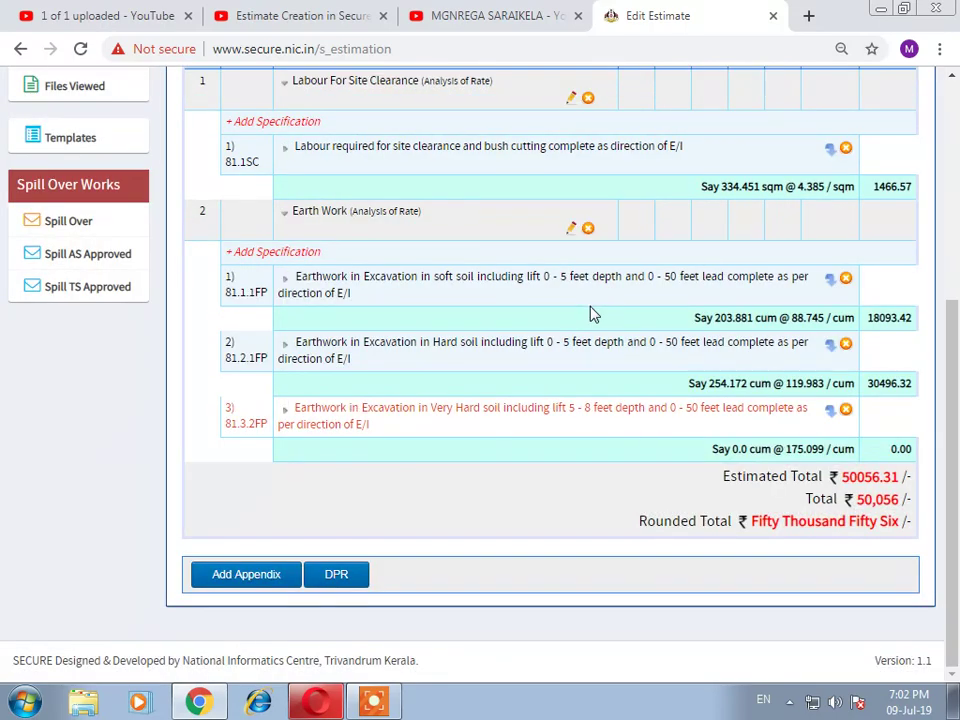
# - Start a new measurement for specification 81.3.2FP with the heading description "Very Hard Soil 5 to 8 feet depth"
pyautogui.click(343, 422)
pyautogui.click(336, 428)
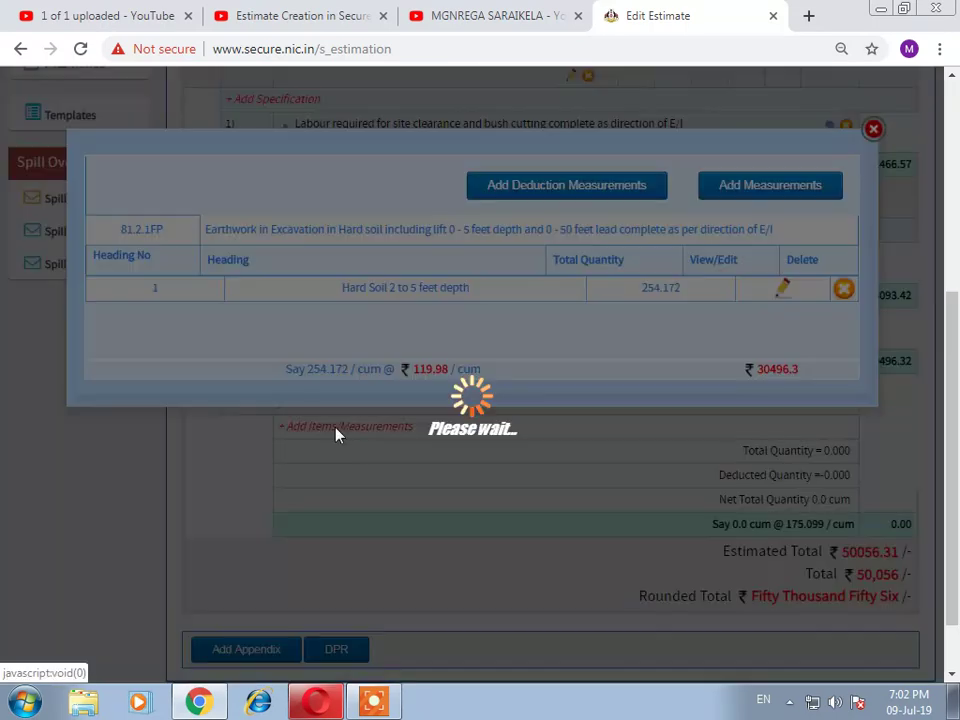
pyautogui.click(763, 193)
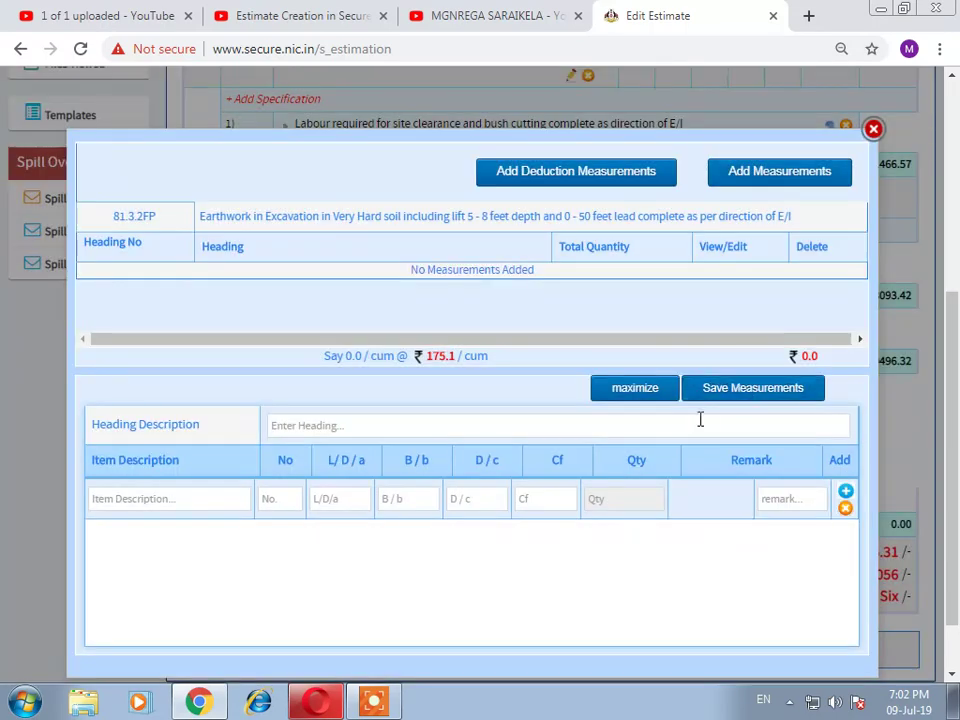
pyautogui.click(314, 432)
pyautogui.write('Very Hard Soil')
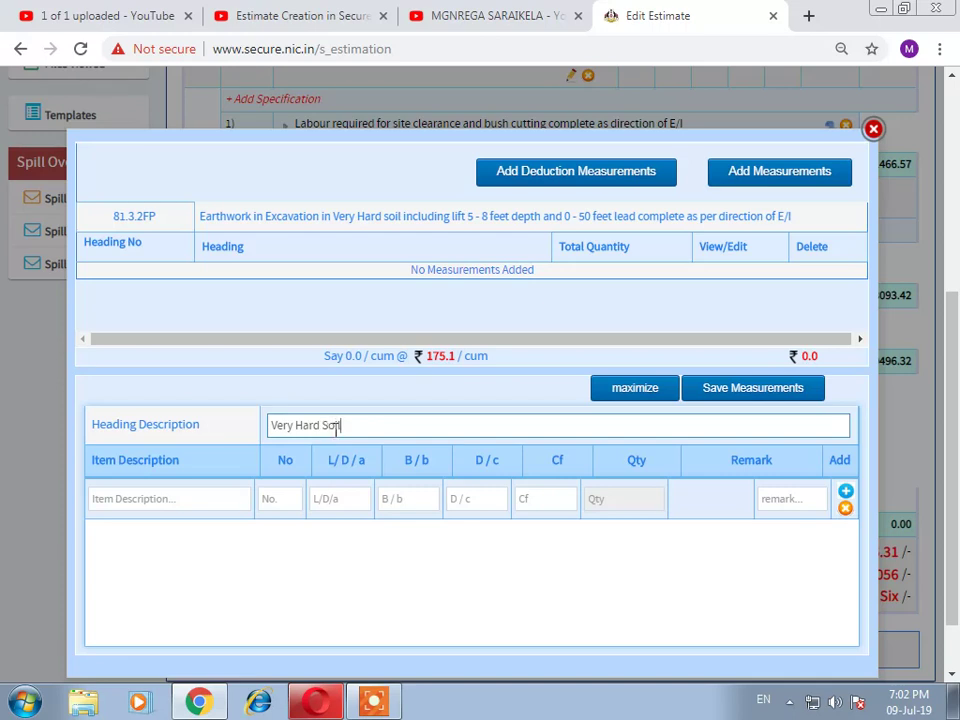
pyautogui.write(' 5 to 8 feet depth')
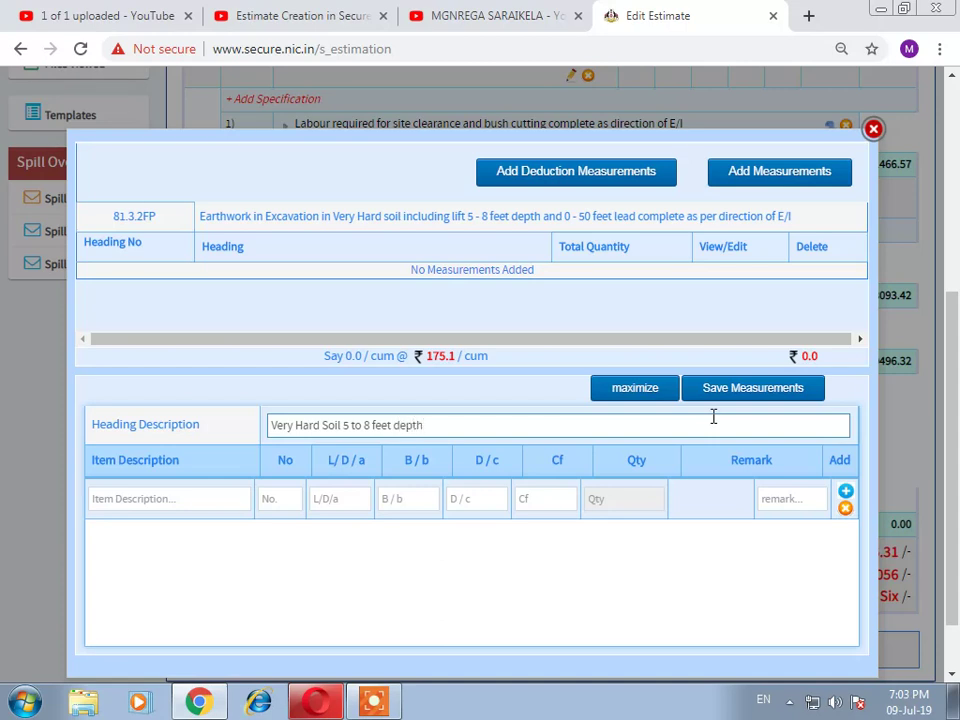
# - Fill in the first measurement item as "3rd Layer(2)" with number 1, length 15.8496 and breadth 15.8496
pyautogui.click(206, 498)
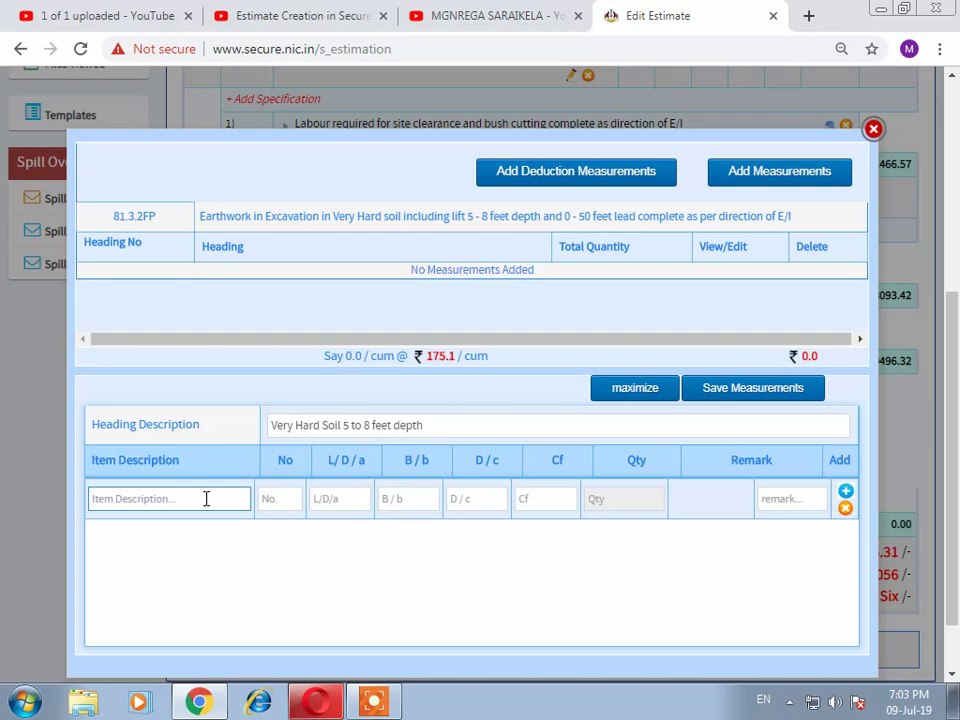
pyautogui.write('3rd Layer(2')
pyautogui.press('Tab')
pyautogui.write('1')
pyautogui.press('Tab')
pyautogui.write('17')
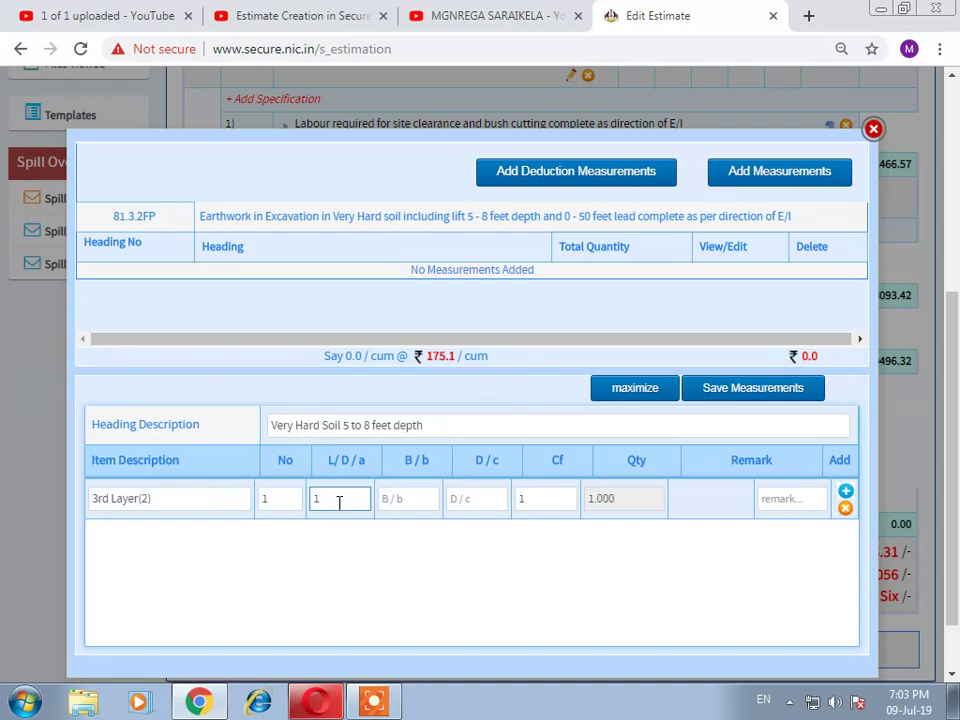
pyautogui.write('5.8496')
pyautogui.press('Tab')
pyautogui.write('15.8496')
pyautogui.press('Tab')
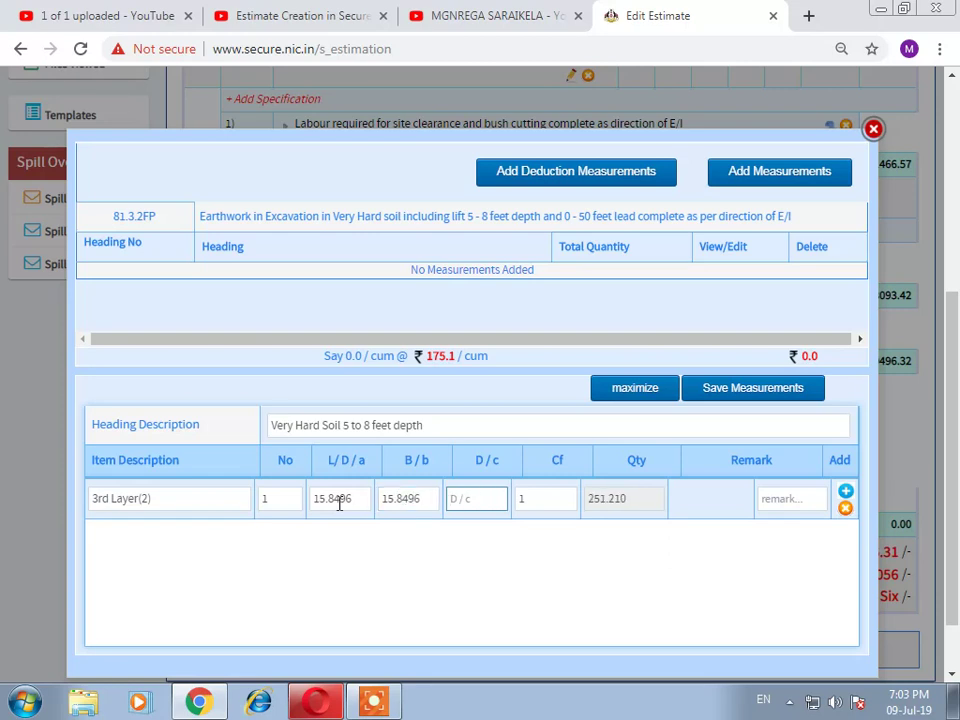
# - Set the depth of the "3rd Layer(2)" item to 0.3048
pyautogui.write('03048')
pyautogui.press('Tab')
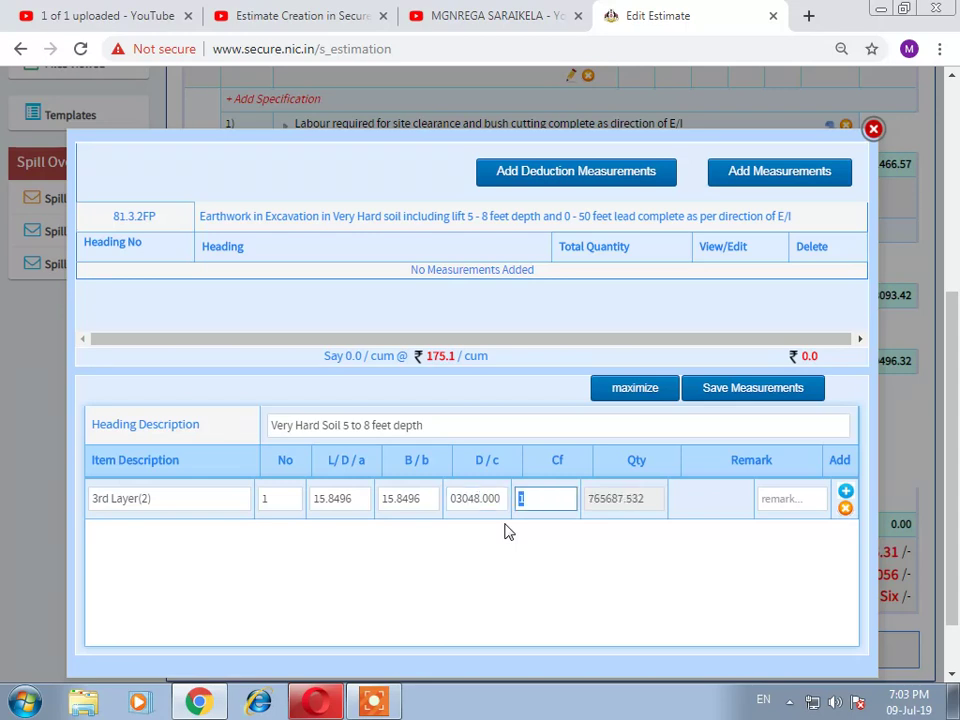
pyautogui.click(499, 497)
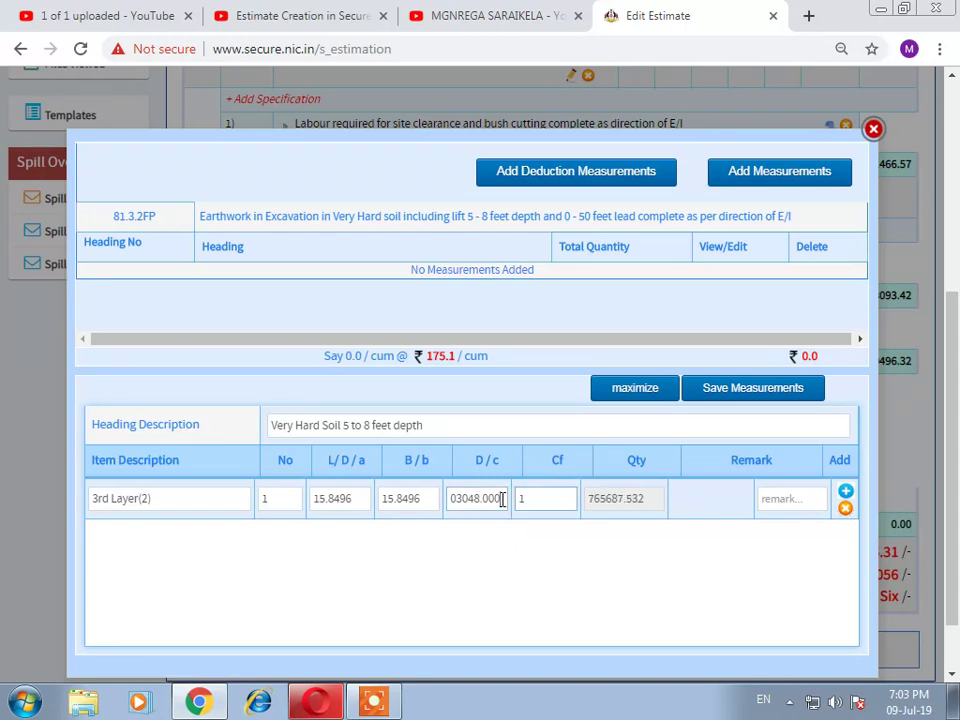
pyautogui.moveTo(499, 497); pyautogui.dragTo(437, 491)
pyautogui.write('0')
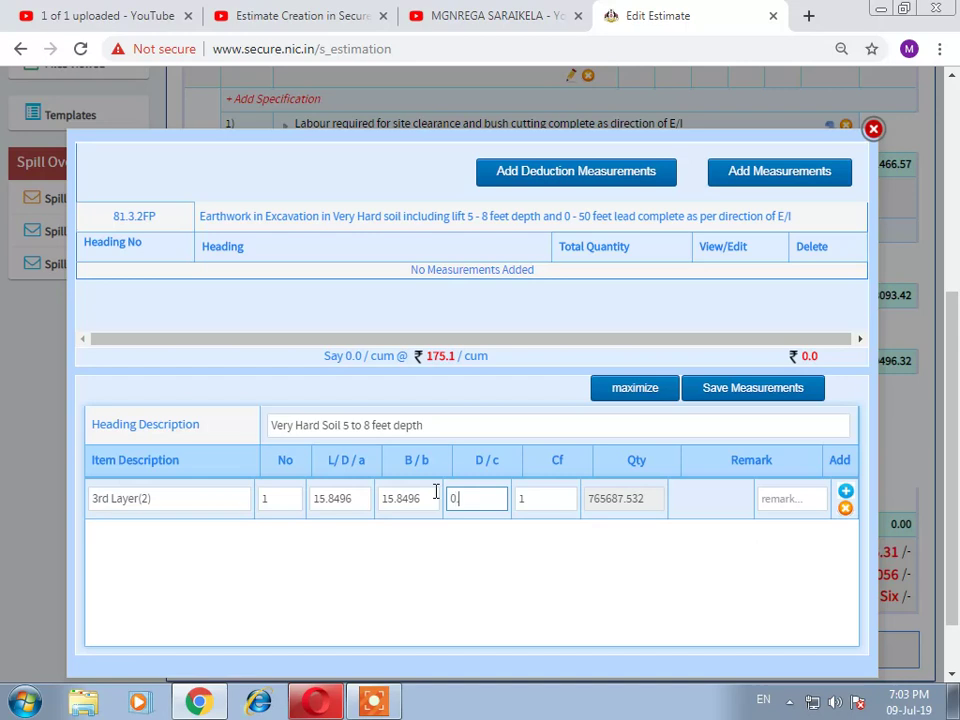
pyautogui.write('.3048')
pyautogui.press('Tab')
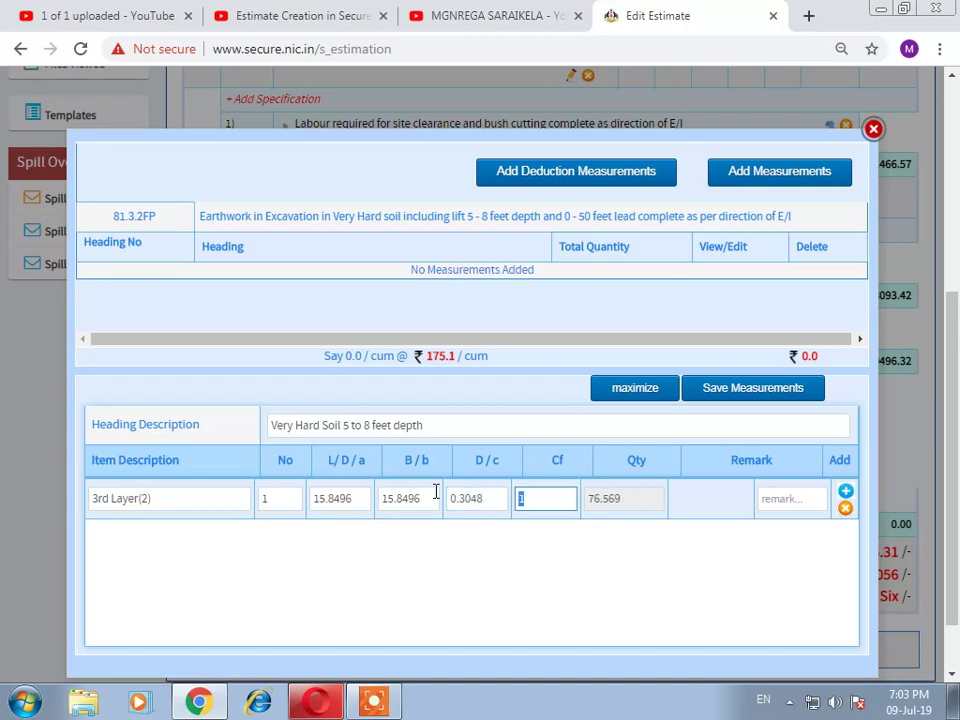
pyautogui.click(557, 584)
# - Add a second measurement item "4th Layer" with number 1, length 14.634, breadth 14.634 and depth 0.6096
pyautogui.click(845, 492)
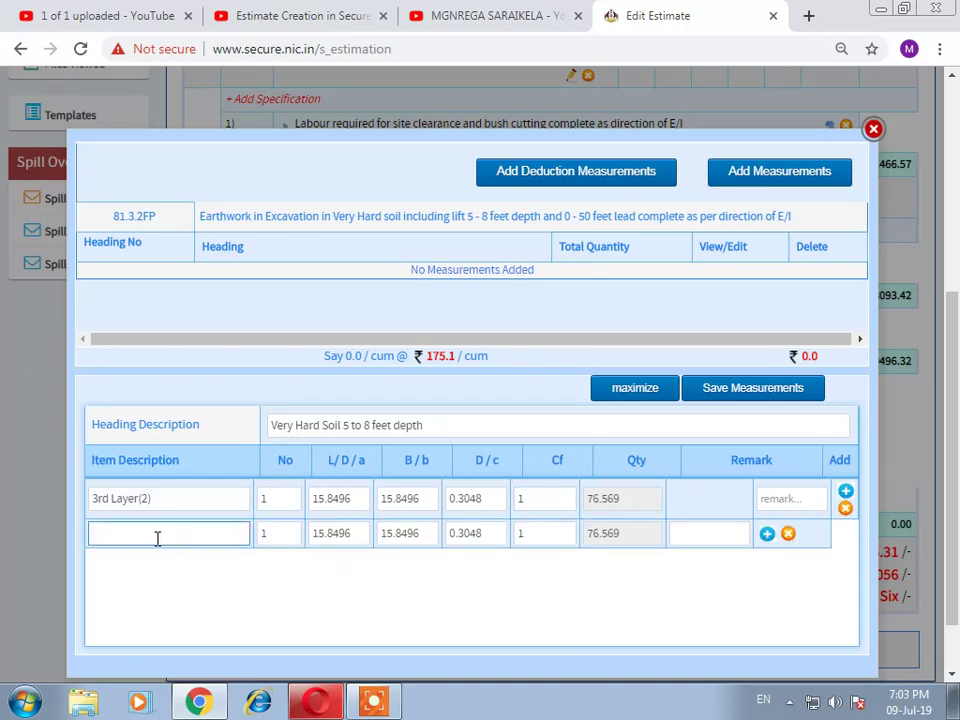
pyautogui.write('4th Layer')
pyautogui.press('Tab')
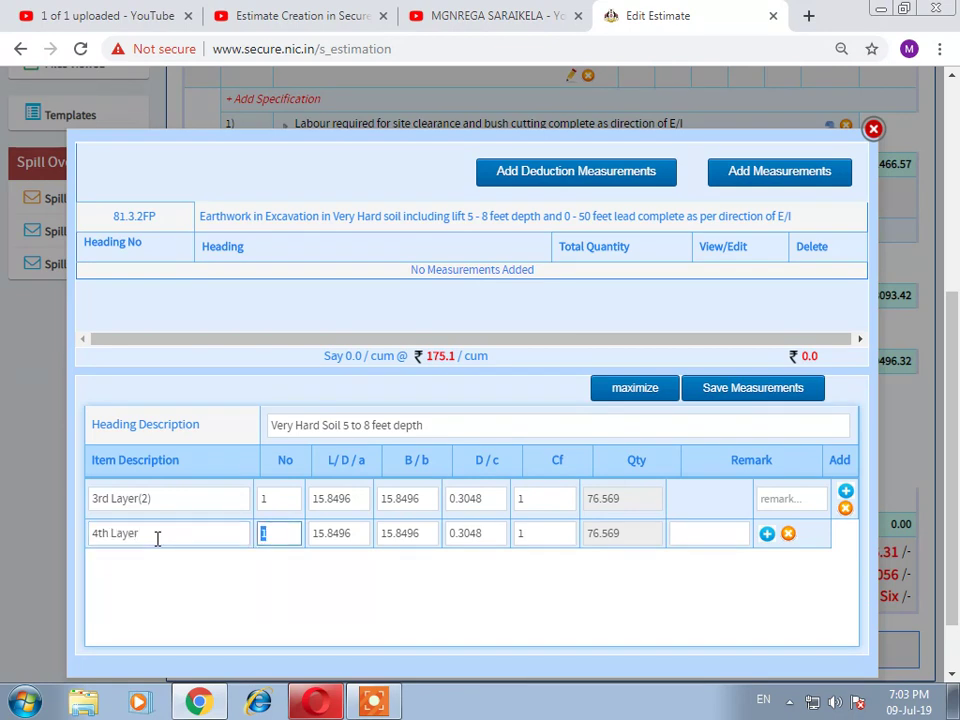
pyautogui.press('Tab')
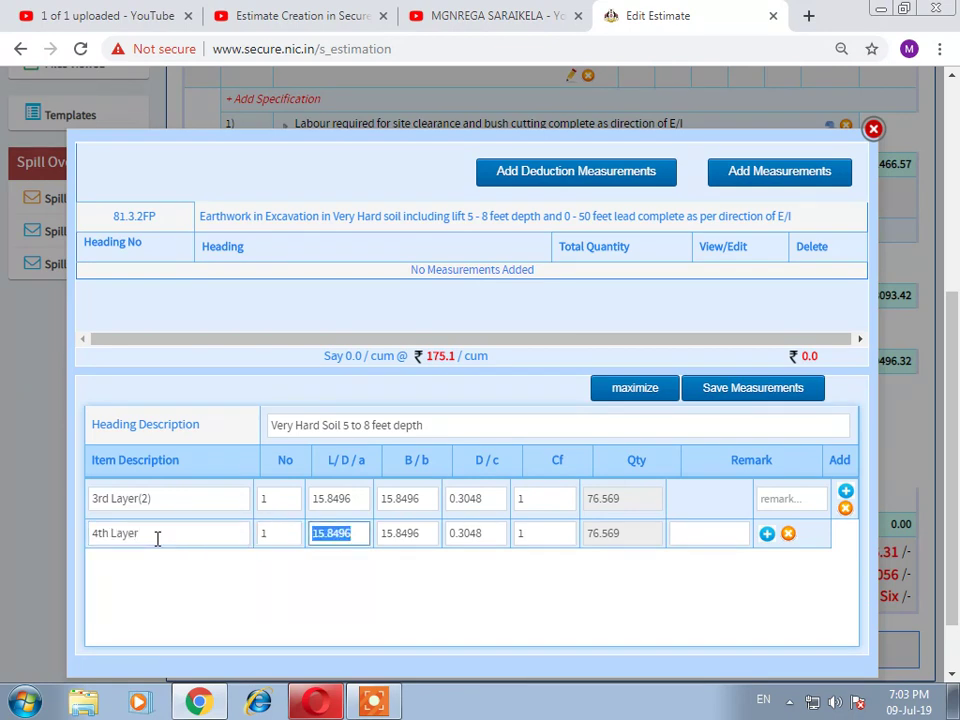
pyautogui.write('14.634')
pyautogui.press('Tab')
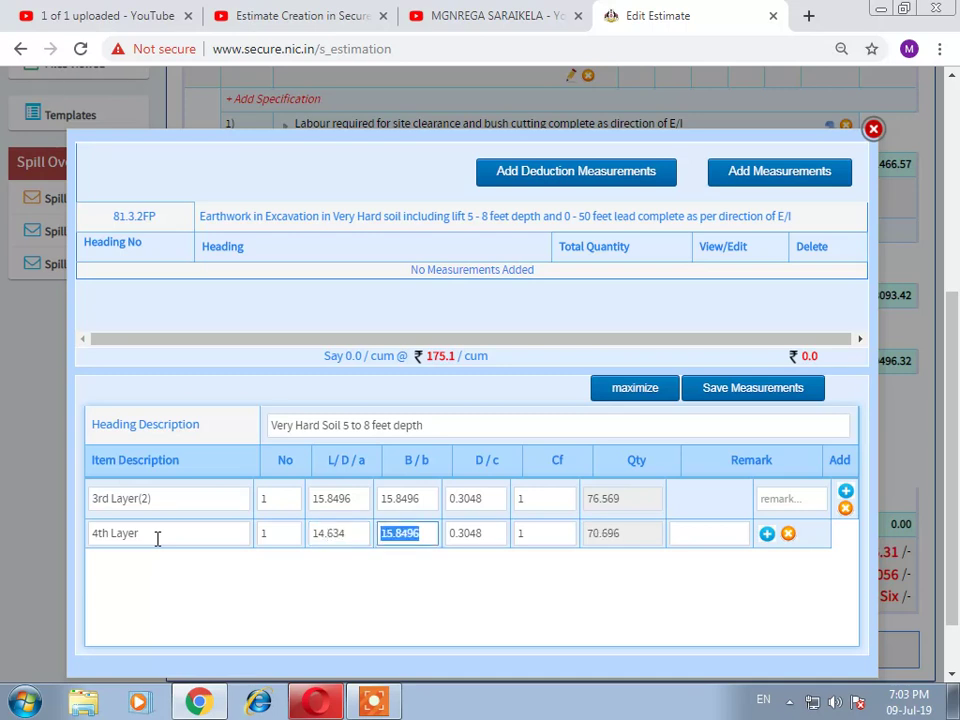
pyautogui.write('14.634')
pyautogui.press('Tab')
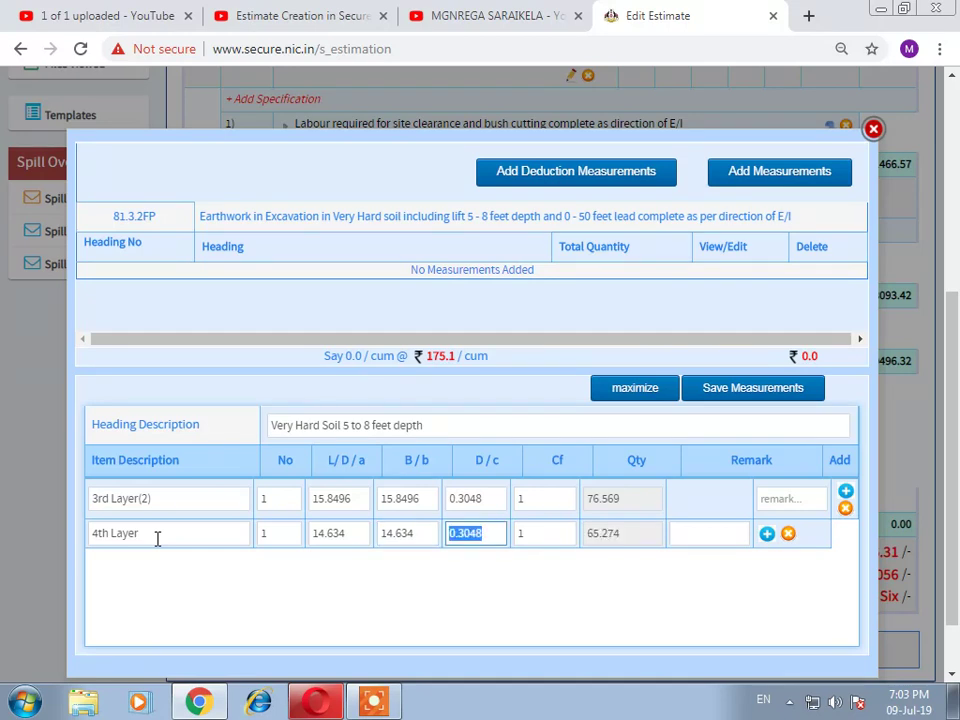
pyautogui.write('0.6096')
pyautogui.press('Tab')
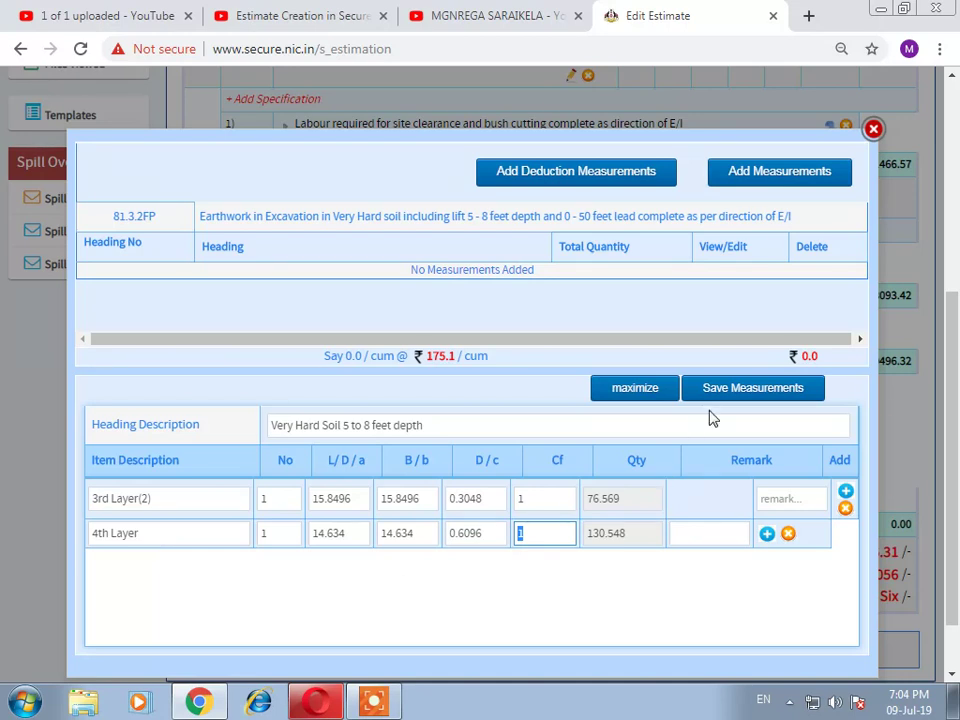
# - Save the very hard soil excavation measurements and close the measurements window without adding another measurement
pyautogui.click(746, 401)
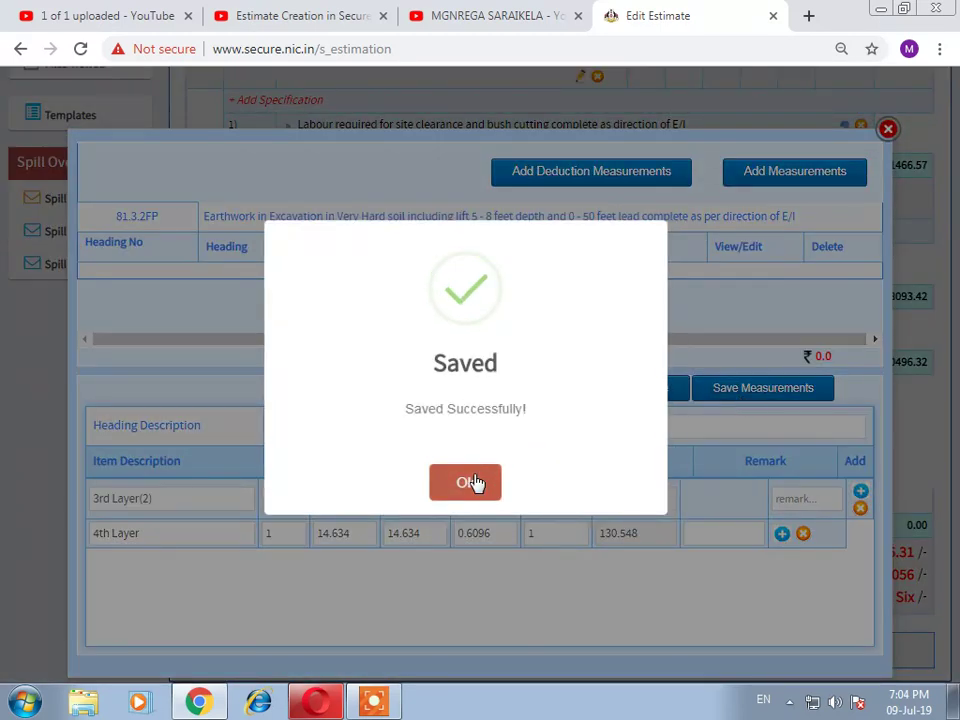
pyautogui.click(474, 484)
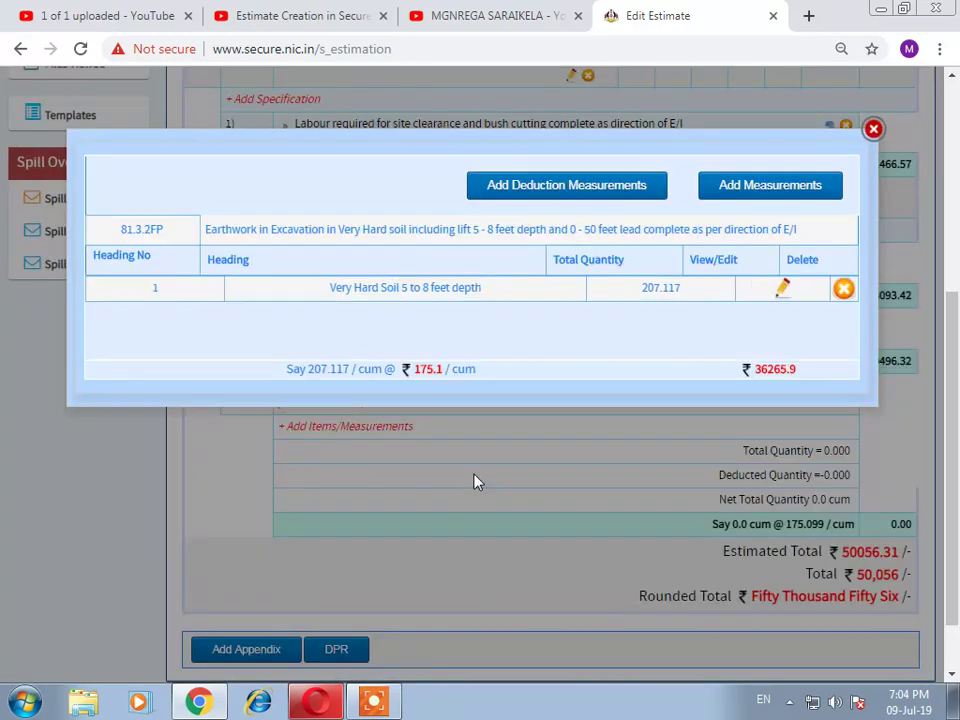
pyautogui.click(836, 185)
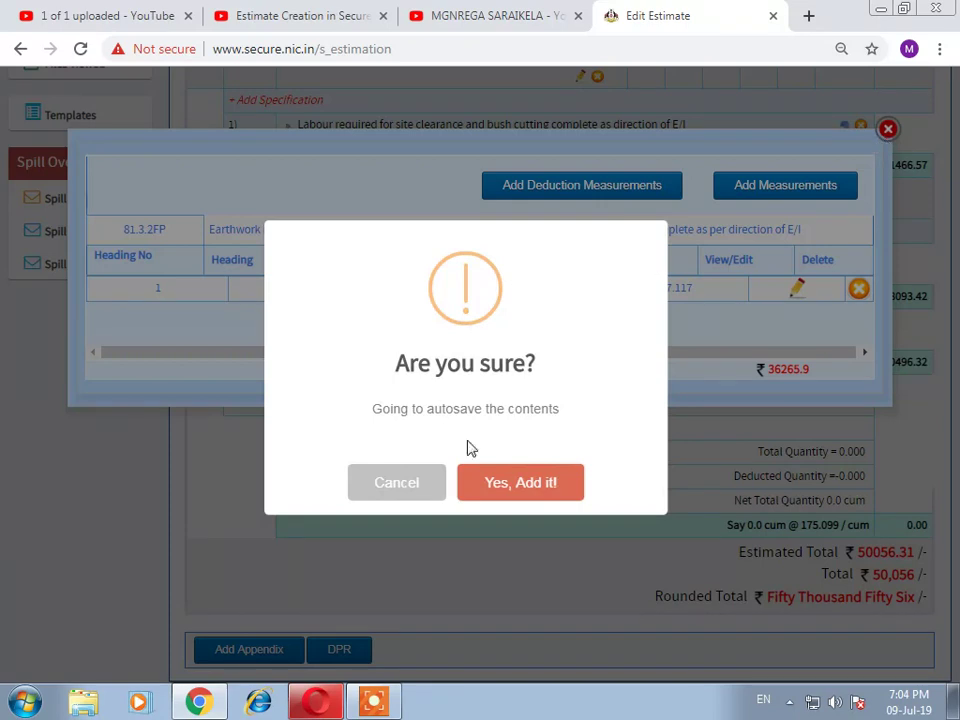
pyautogui.click(410, 490)
pyautogui.click(658, 99)
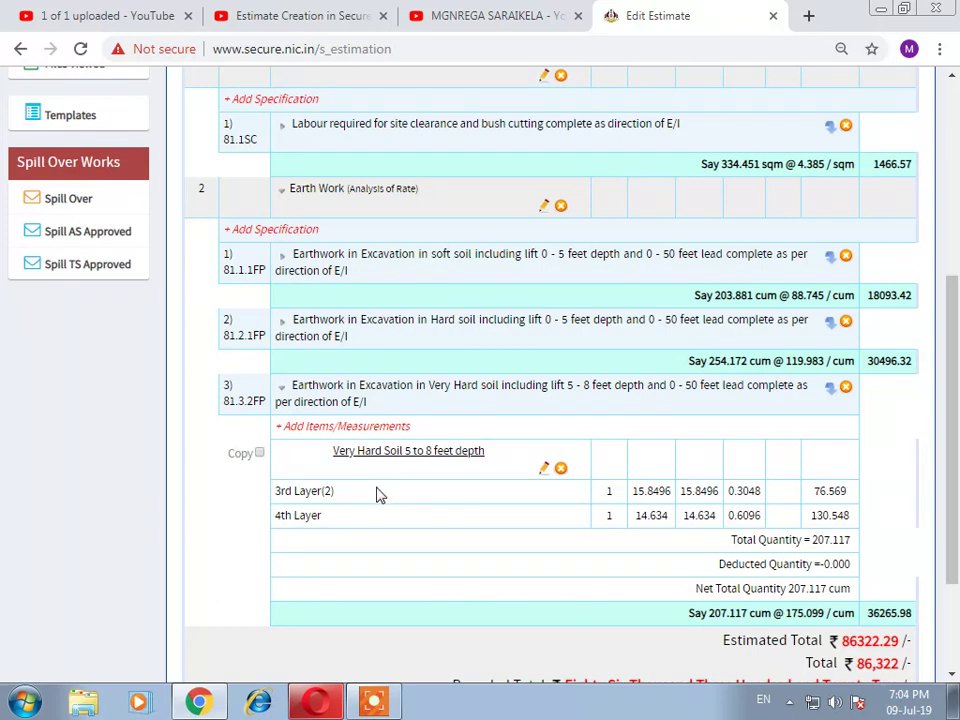
# - Review the layer quantities of specification 81.3.2FP and briefly expand the soft soil and hard soil specifications for comparison
pyautogui.moveTo(814, 490); pyautogui.dragTo(840, 514)
pyautogui.click(345, 270)
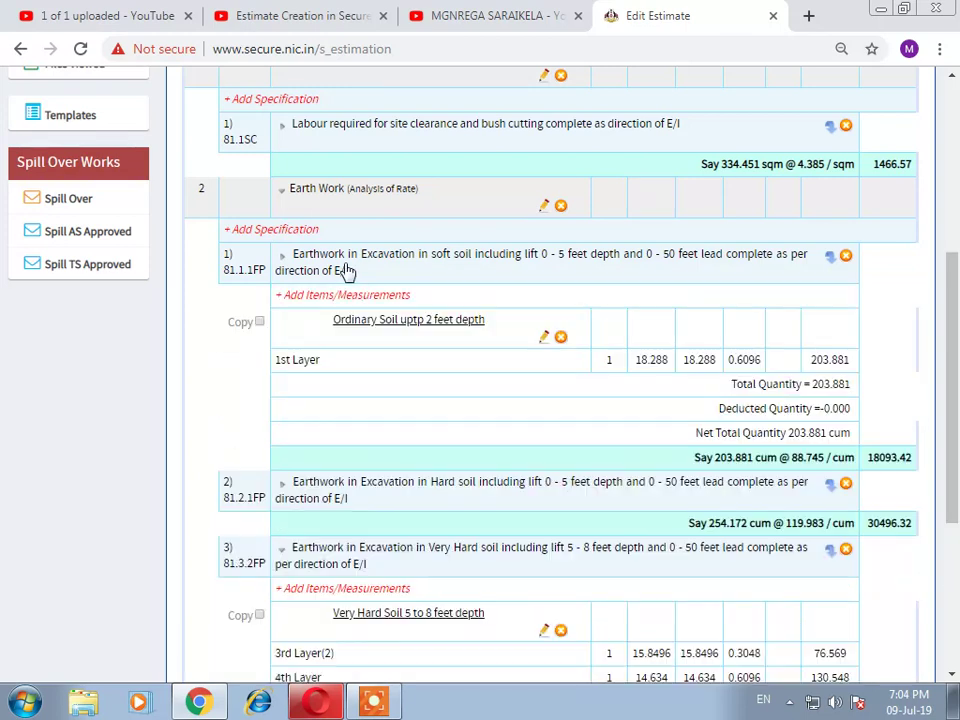
pyautogui.click(334, 272)
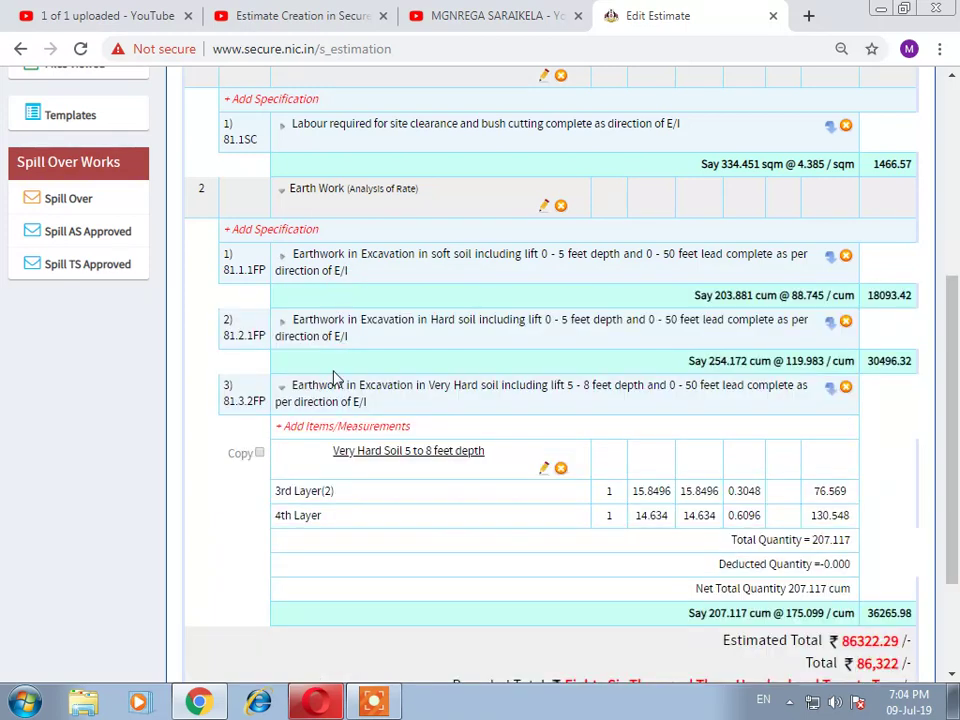
pyautogui.click(325, 338)
pyautogui.click(326, 338)
pyautogui.scroll(-2, 350, 510)
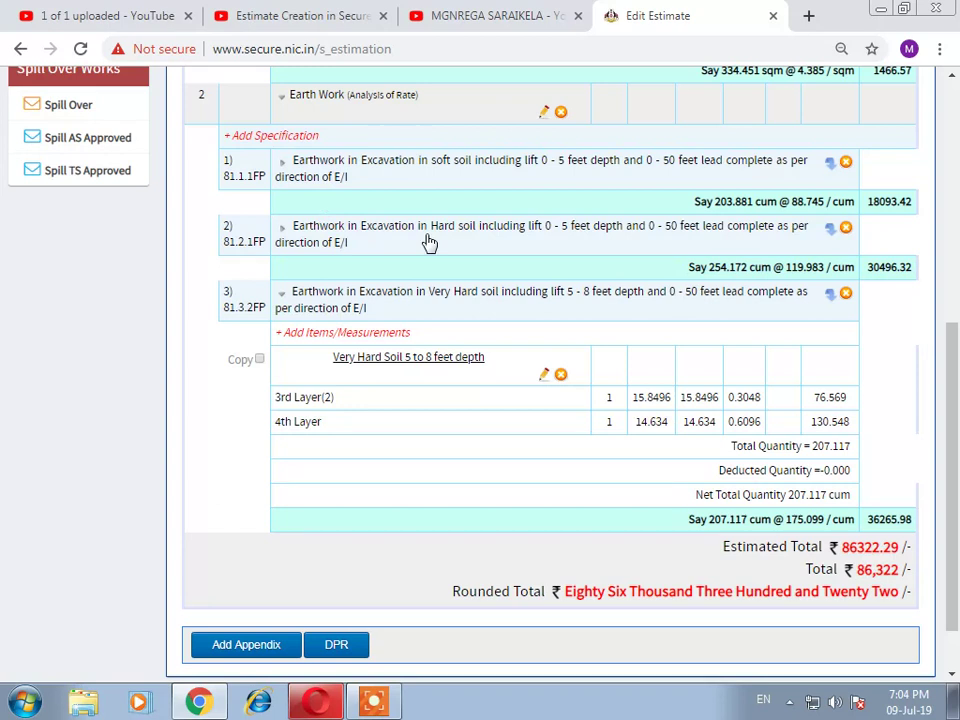
# - Add specification 81.3.3FP from subhead 81 - MGNREGA Jharkhand Data to the Earth Work heading
pyautogui.click(278, 141)
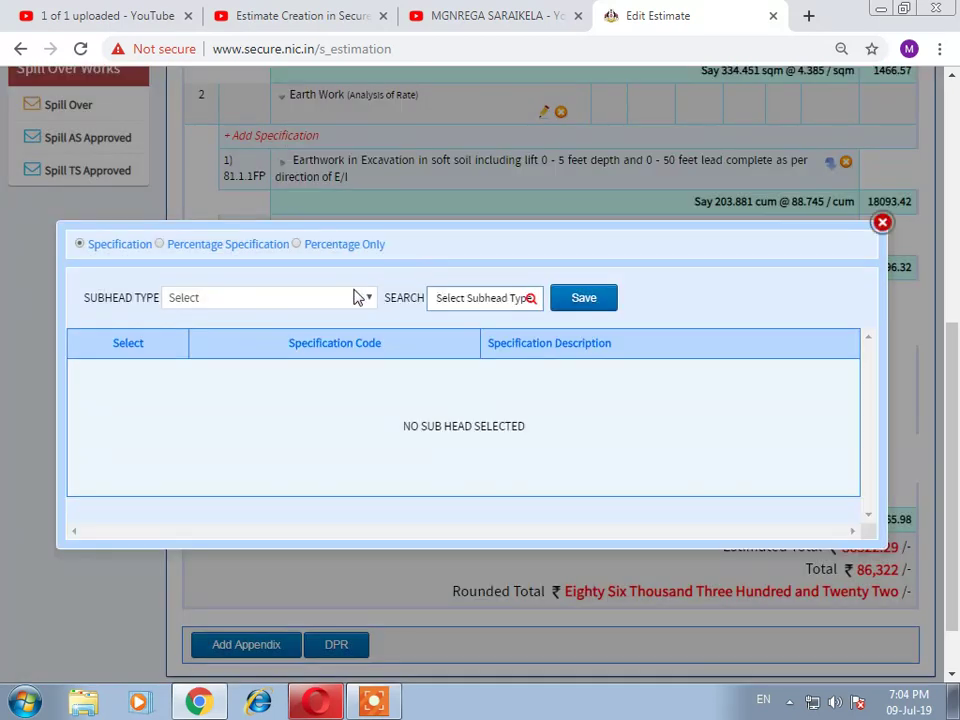
pyautogui.click(339, 298)
pyautogui.scroll(-3, 298, 540)
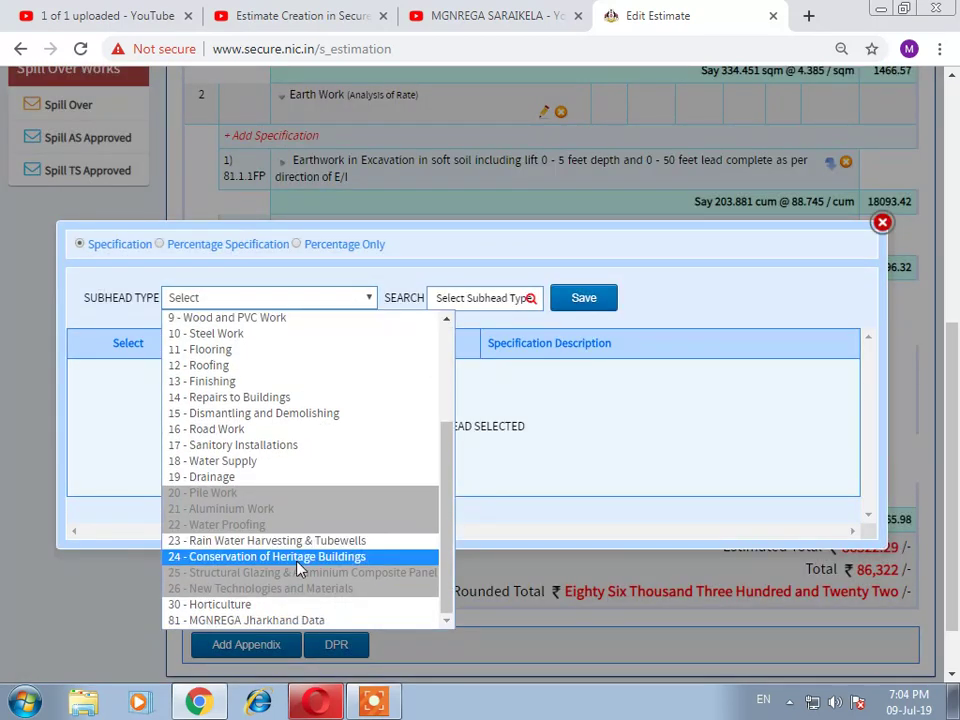
pyautogui.click(250, 620)
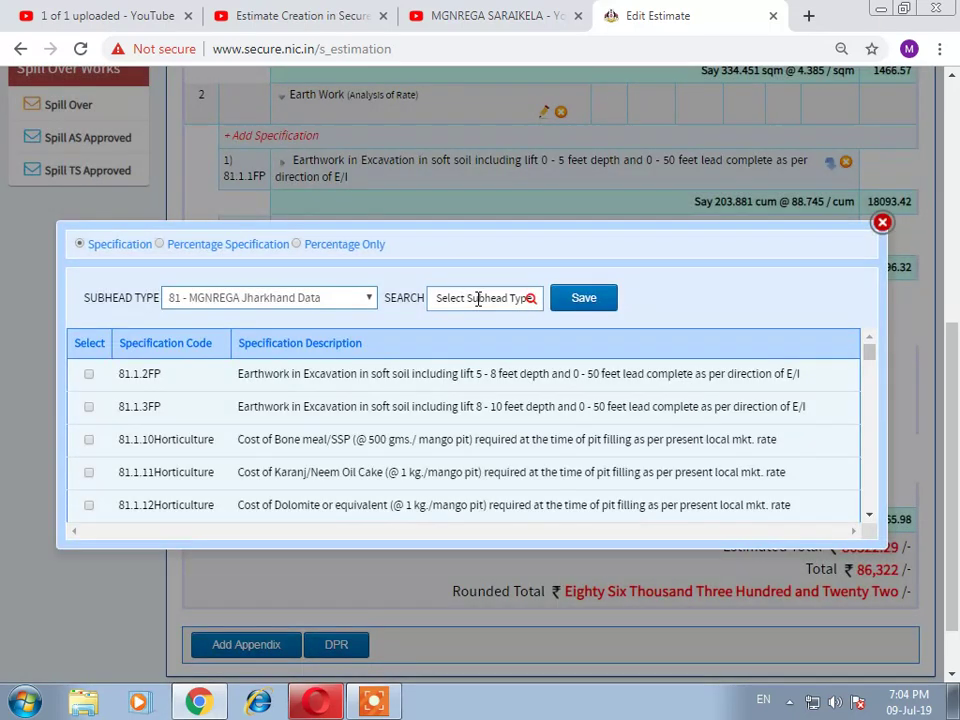
pyautogui.click(478, 299)
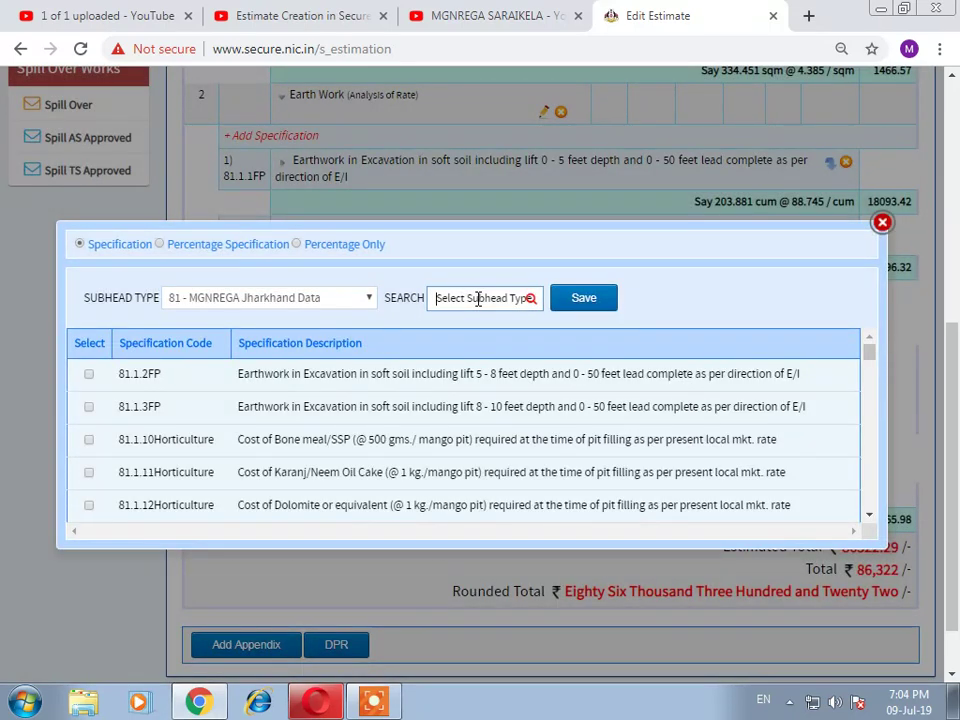
pyautogui.write('81.3.3')
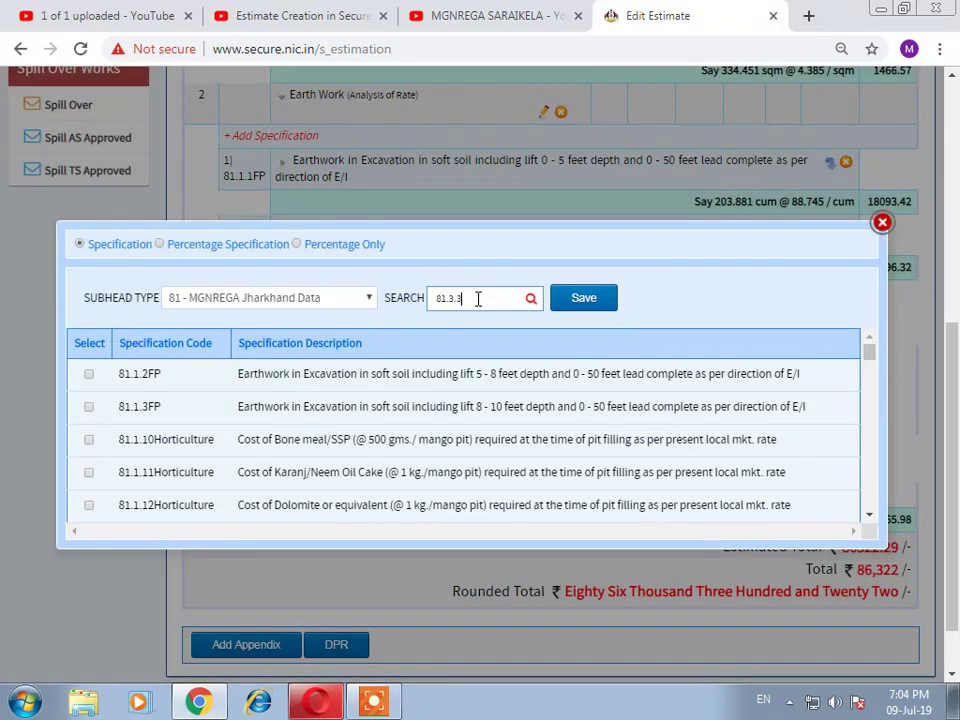
pyautogui.write('FP')
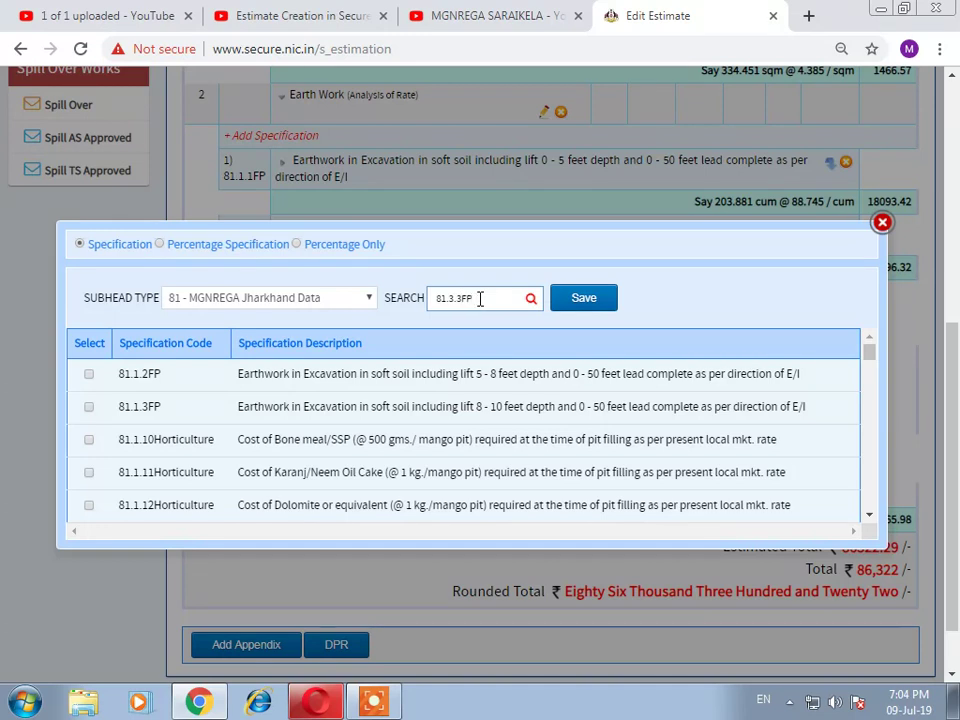
pyautogui.click(533, 300)
pyautogui.click(90, 434)
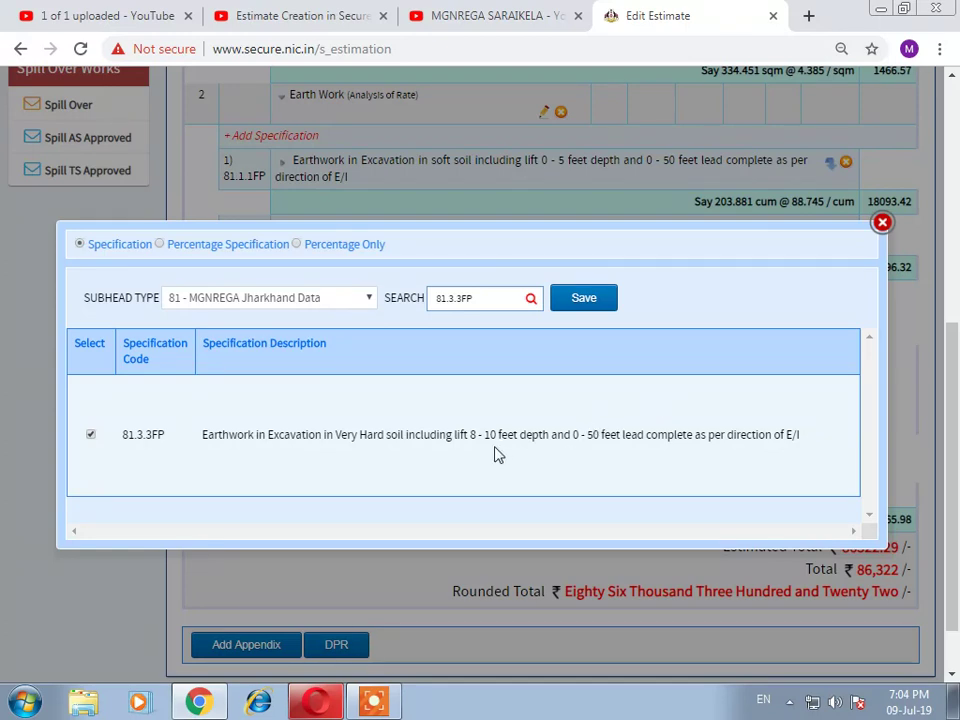
pyautogui.click(583, 299)
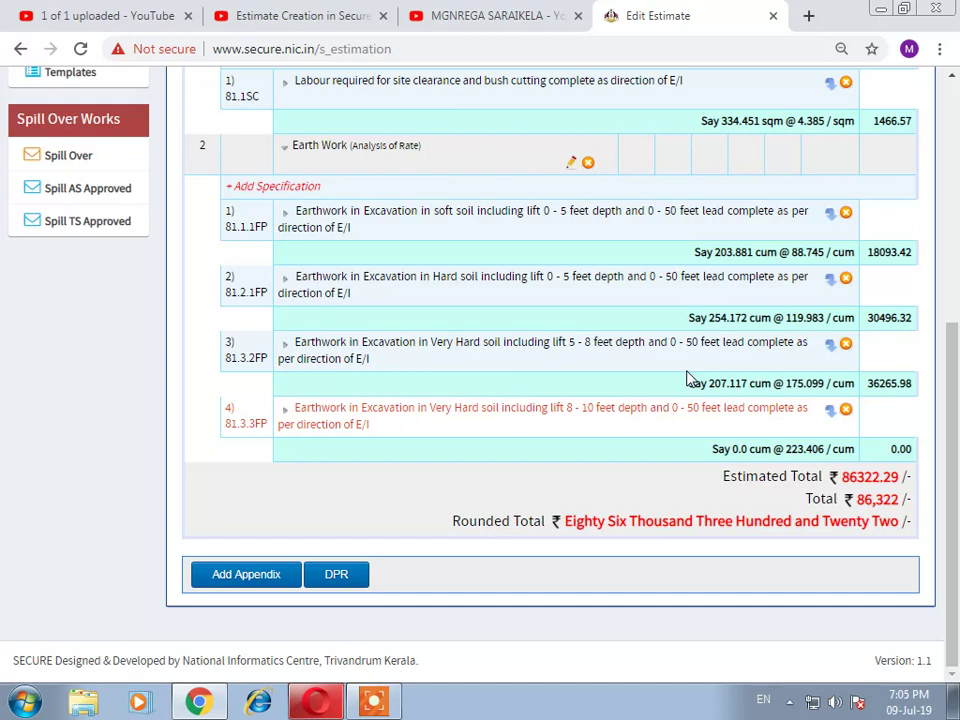
# - Start a new measurement for specification 81.3.3FP with the heading description "Very Hard Soil 8 to 10 feet depth"
pyautogui.click(352, 422)
pyautogui.click(350, 400)
pyautogui.click(785, 176)
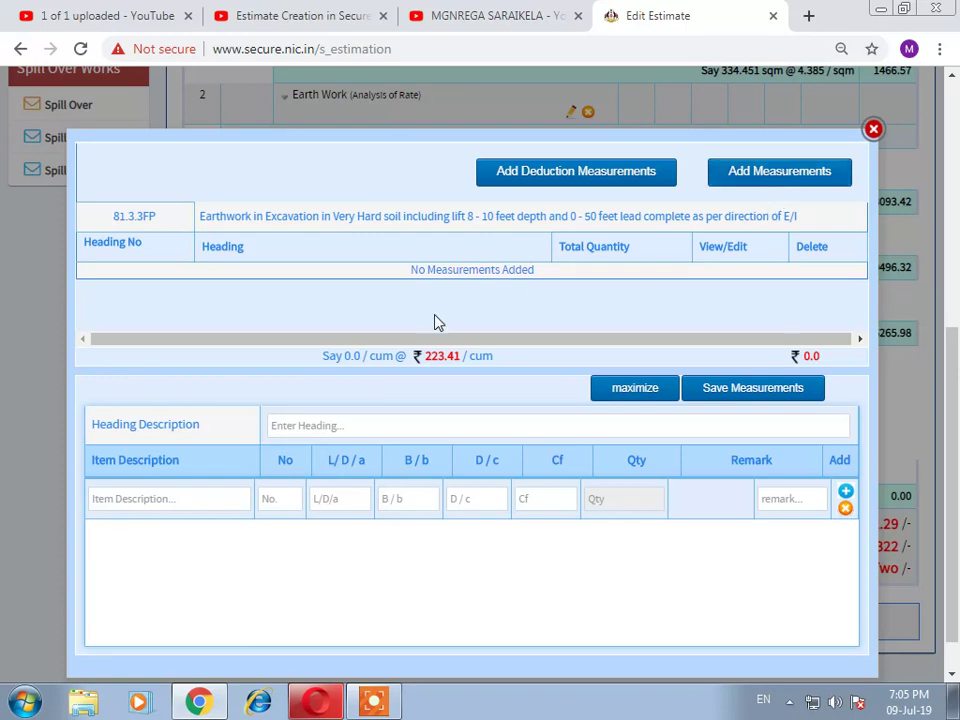
pyautogui.click(414, 421)
pyautogui.write('Ve')
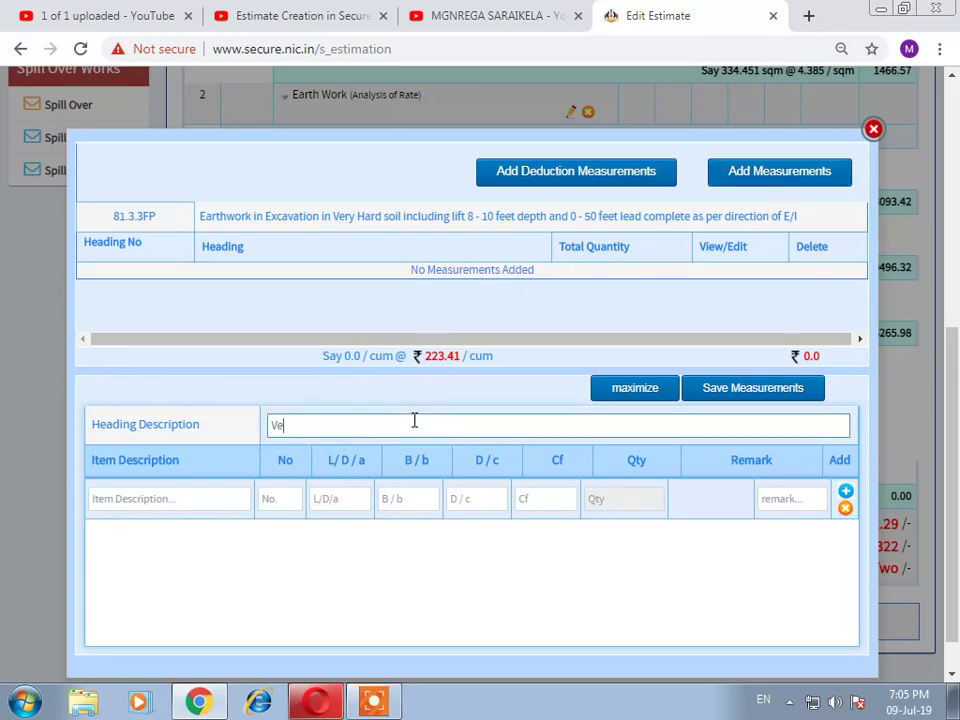
pyautogui.write('ry Hard Soil 8 to ')
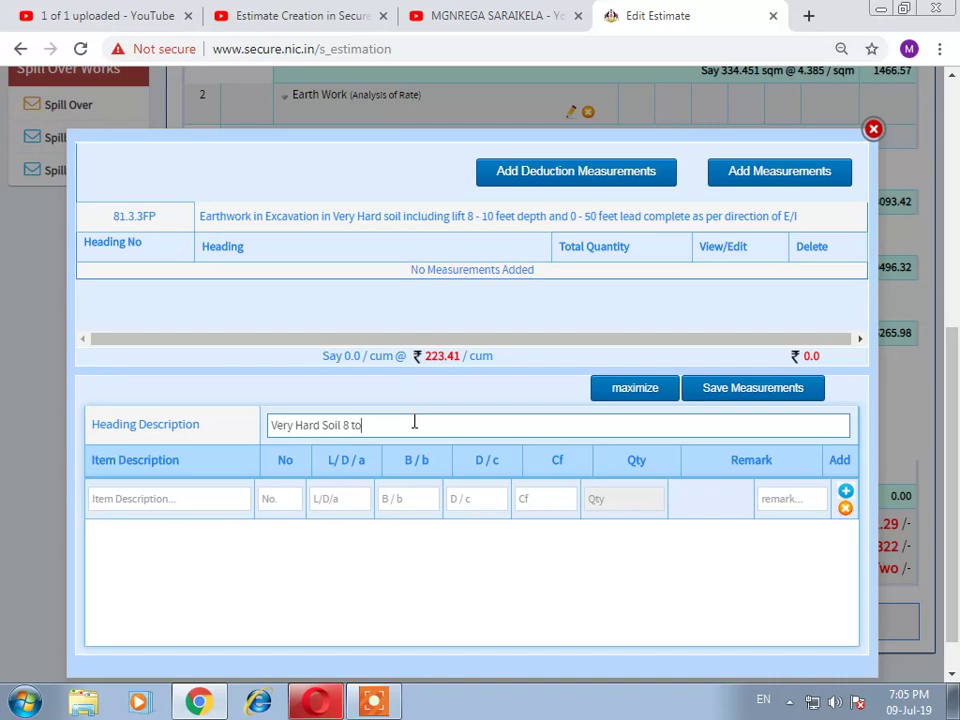
pyautogui.write('10 feet depth')
# - Enter the measurement item "5th Layer" with number 1, length 13.414, breadth 13.414 and depth 0.6096
pyautogui.click(178, 507)
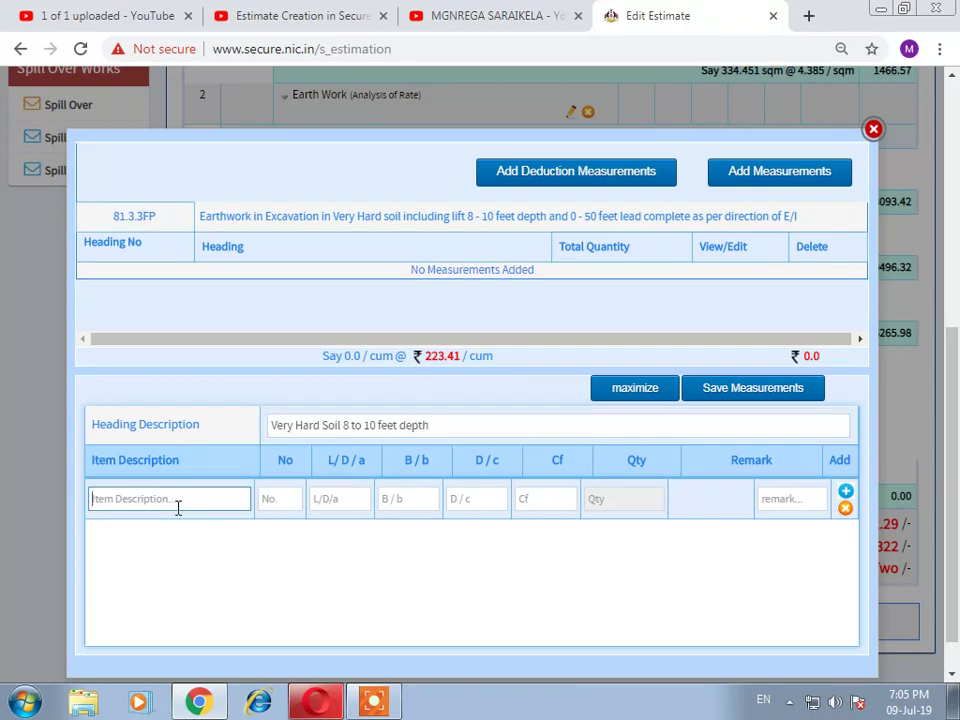
pyautogui.write('5th Layer')
pyautogui.click(258, 508)
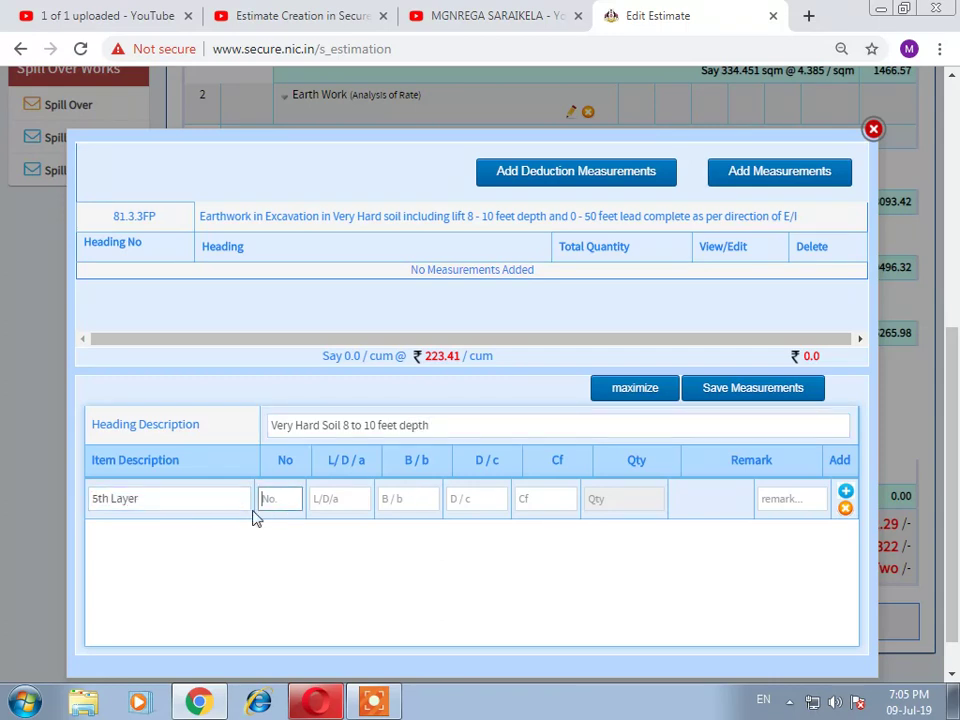
pyautogui.write('1')
pyautogui.press('Tab')
pyautogui.write('1')
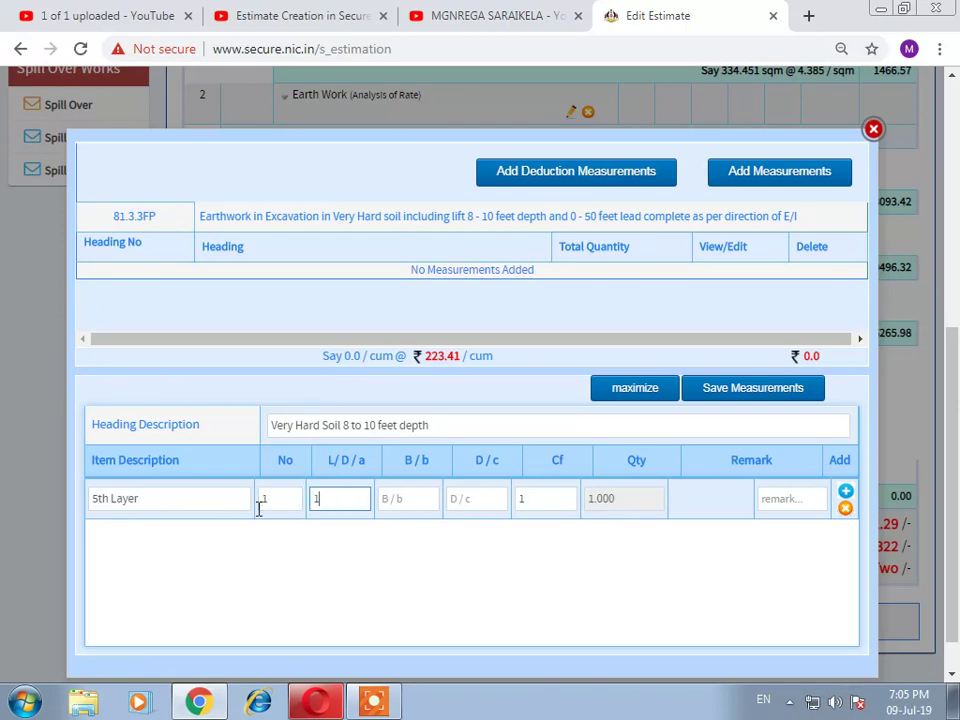
pyautogui.write('3.414')
pyautogui.press('Tab')
pyautogui.write('13.')
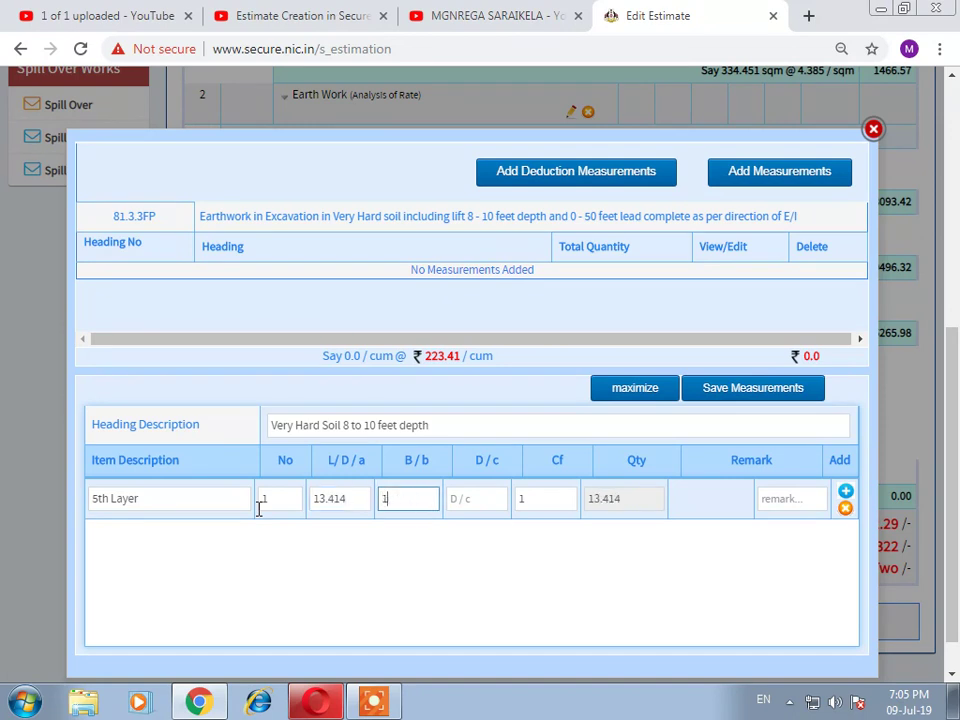
pyautogui.write('414')
pyautogui.press('Tab')
pyautogui.write('0')
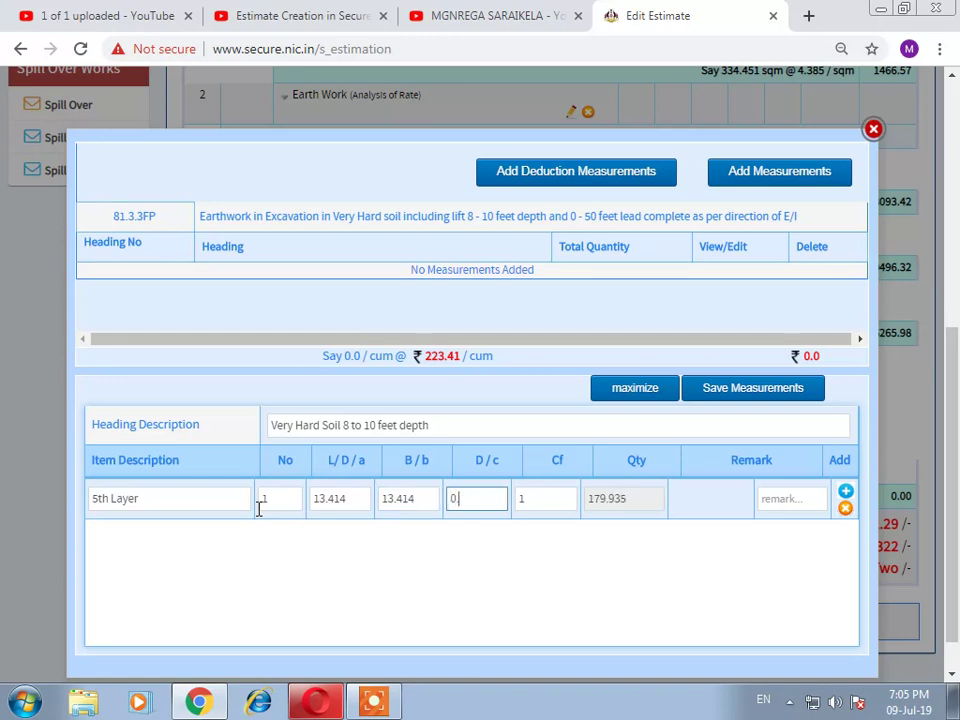
pyautogui.write('.6096')
pyautogui.press('Tab')
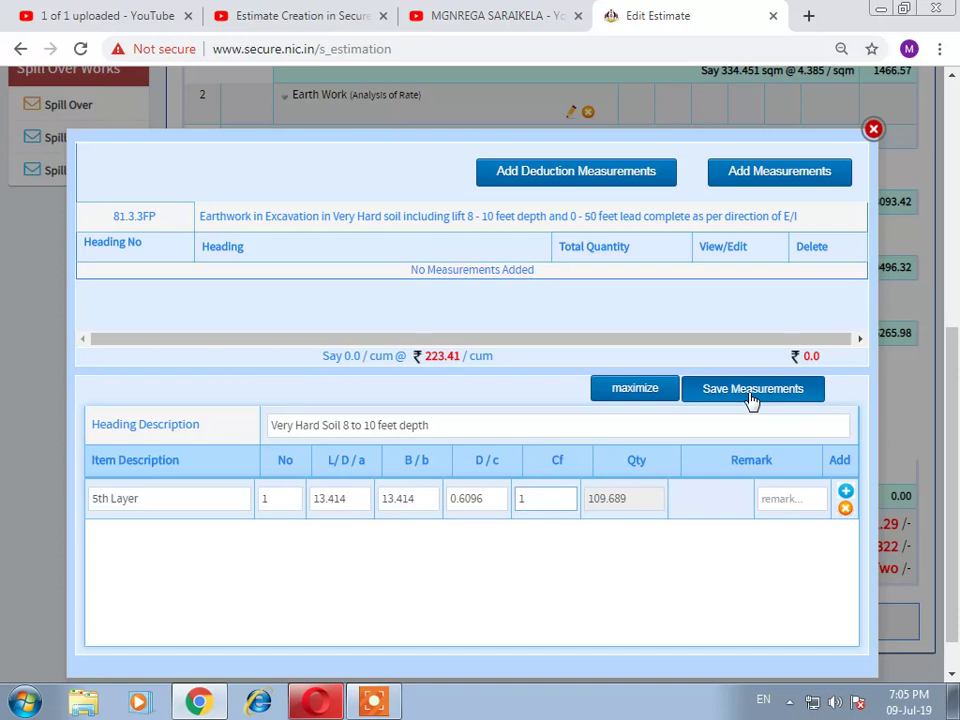
# - Save the 81.3.3FP measurements, close the measurements window and collapse that specification
pyautogui.click(752, 397)
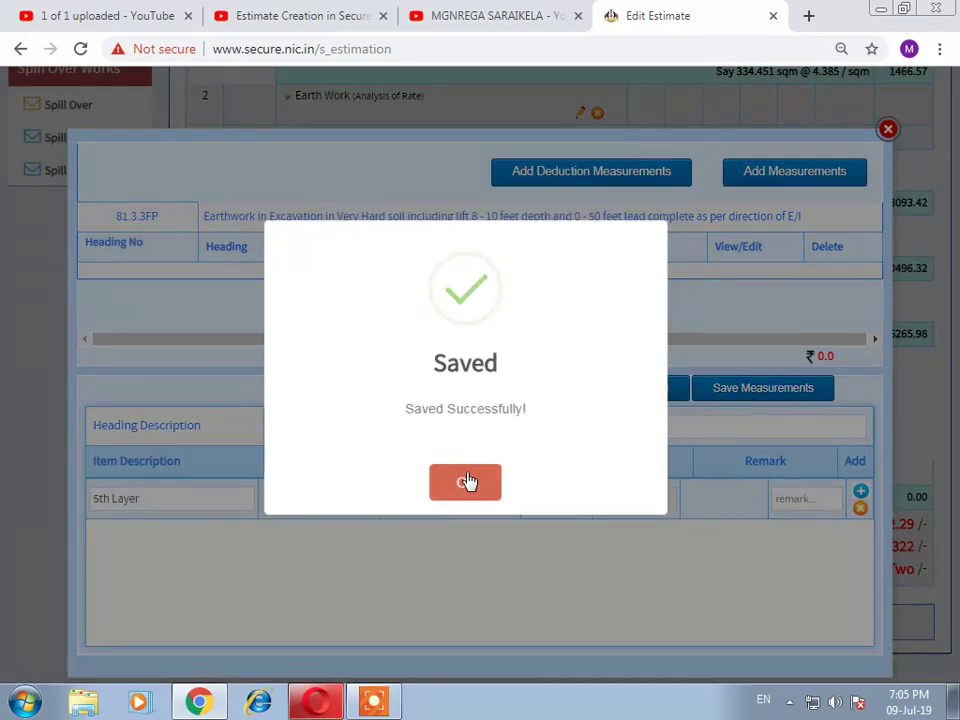
pyautogui.click(465, 482)
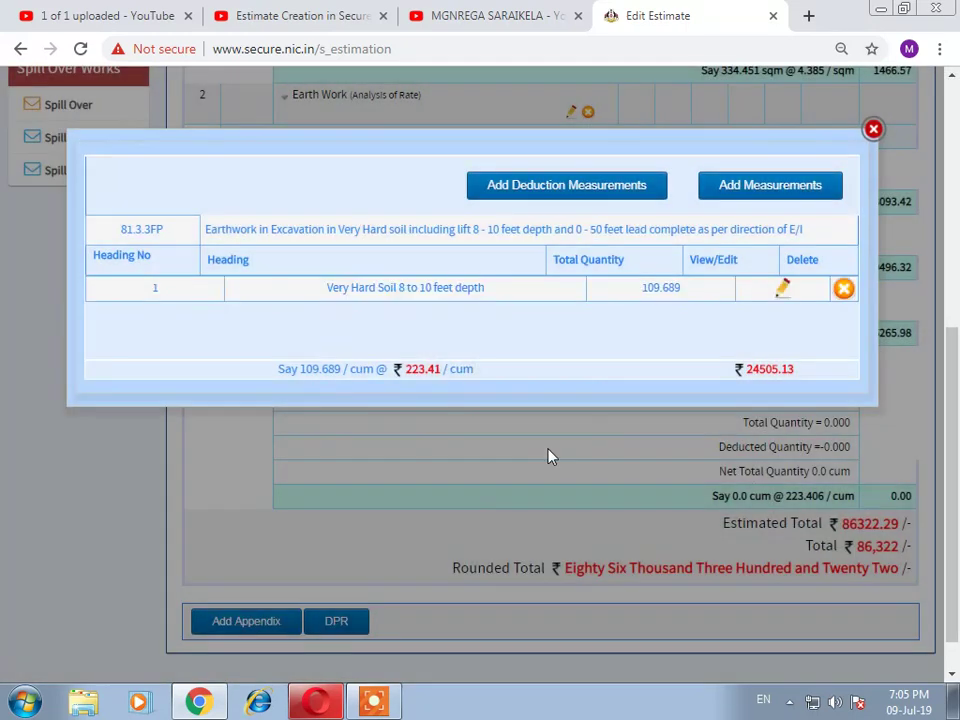
pyautogui.click(873, 131)
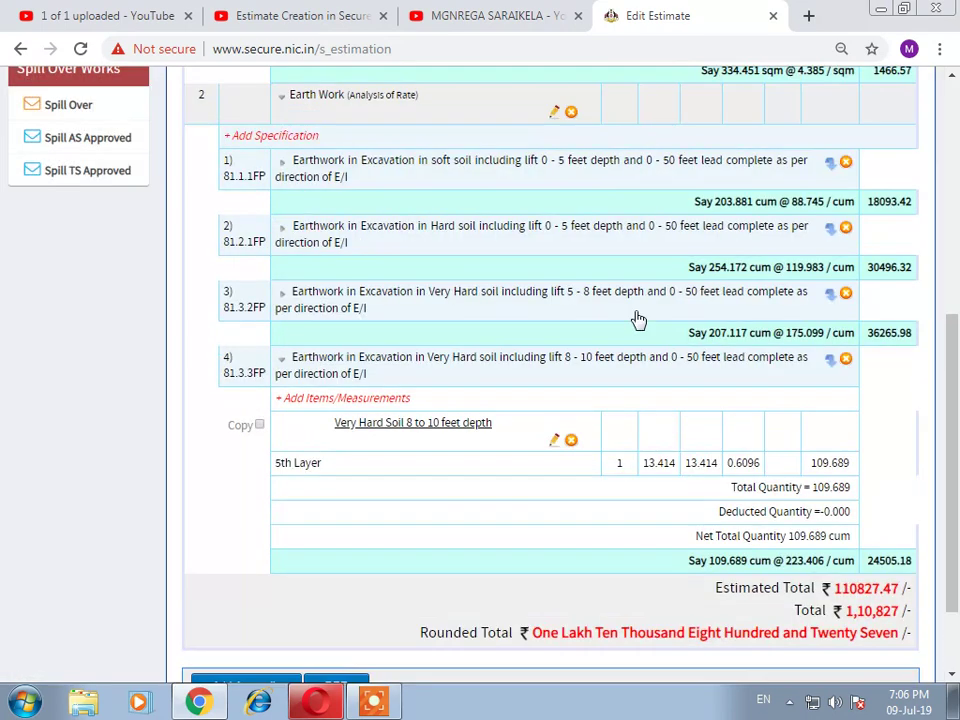
pyautogui.click(369, 369)
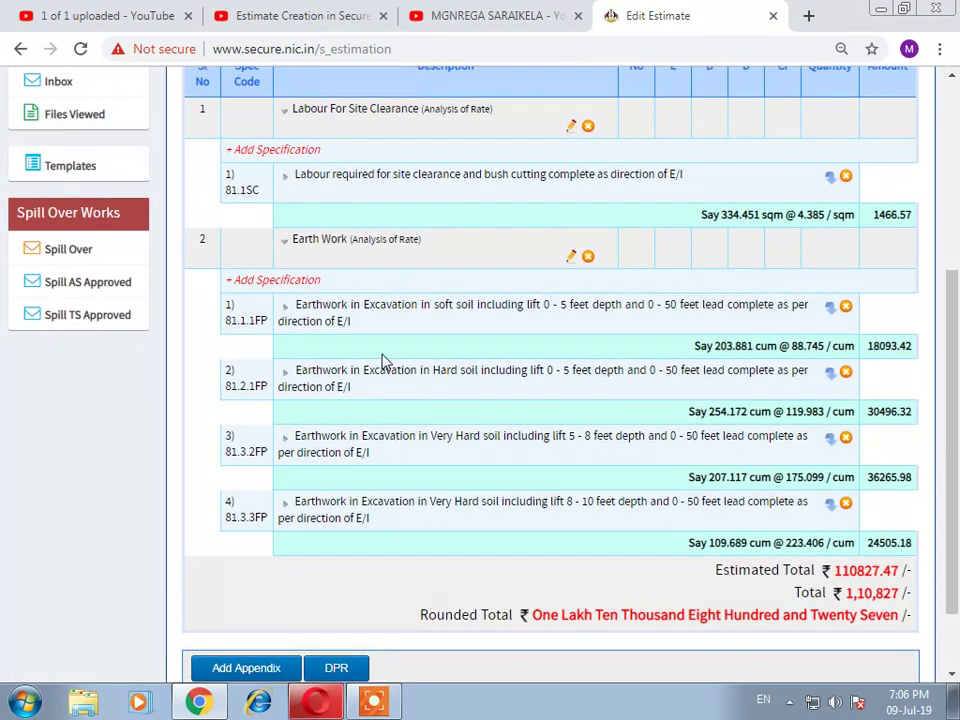
# - Add a new estimate heading "Labour Required for clods breaking" using the Analysis of Rate data book
pyautogui.scroll(1, 380, 364)
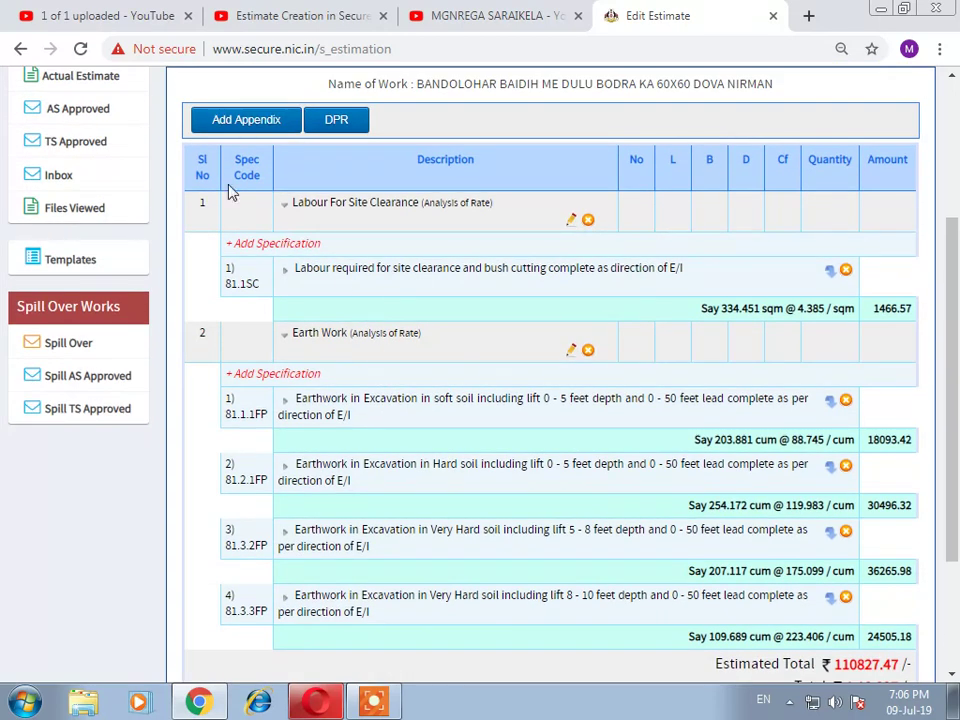
pyautogui.click(233, 124)
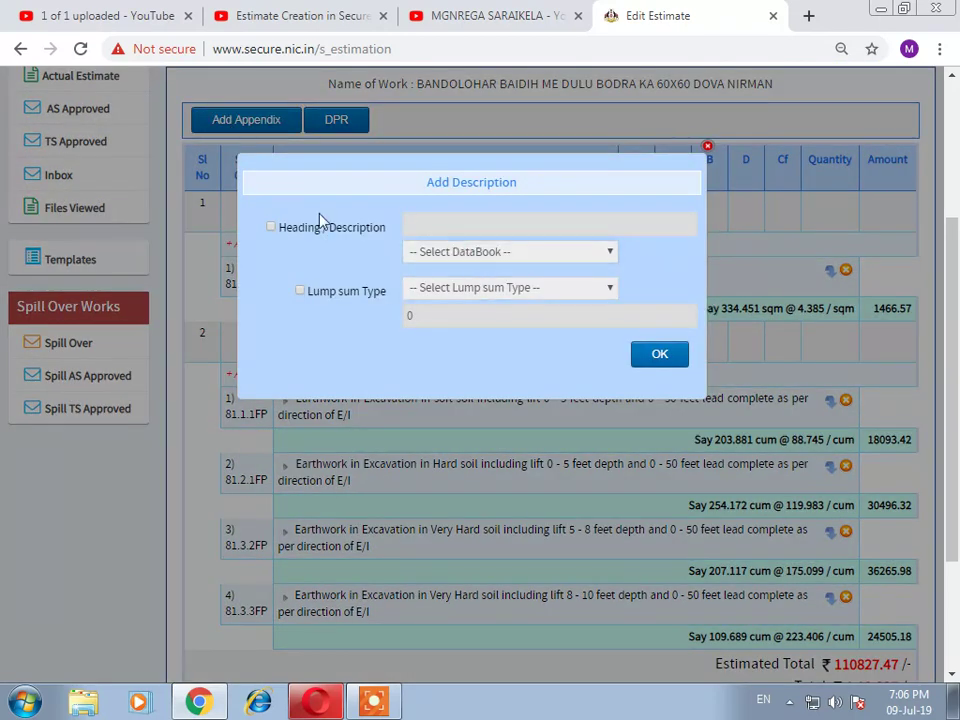
pyautogui.click(292, 230)
pyautogui.click(414, 252)
pyautogui.click(450, 285)
pyautogui.click(452, 227)
pyautogui.write('Lab')
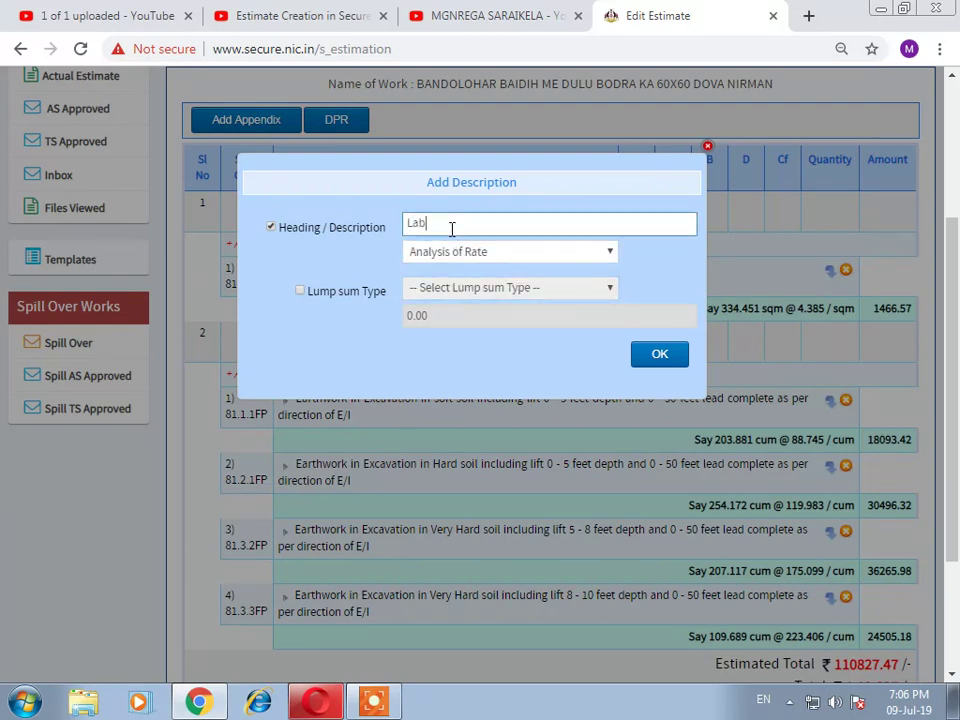
pyautogui.write('our Required for clods br')
pyautogui.write('ng')
pyautogui.click(649, 358)
# - Add specification 81.4 from subhead 81 - MGNREGA Jharkhand Data to the clods breaking heading
pyautogui.scroll(-3, 649, 368)
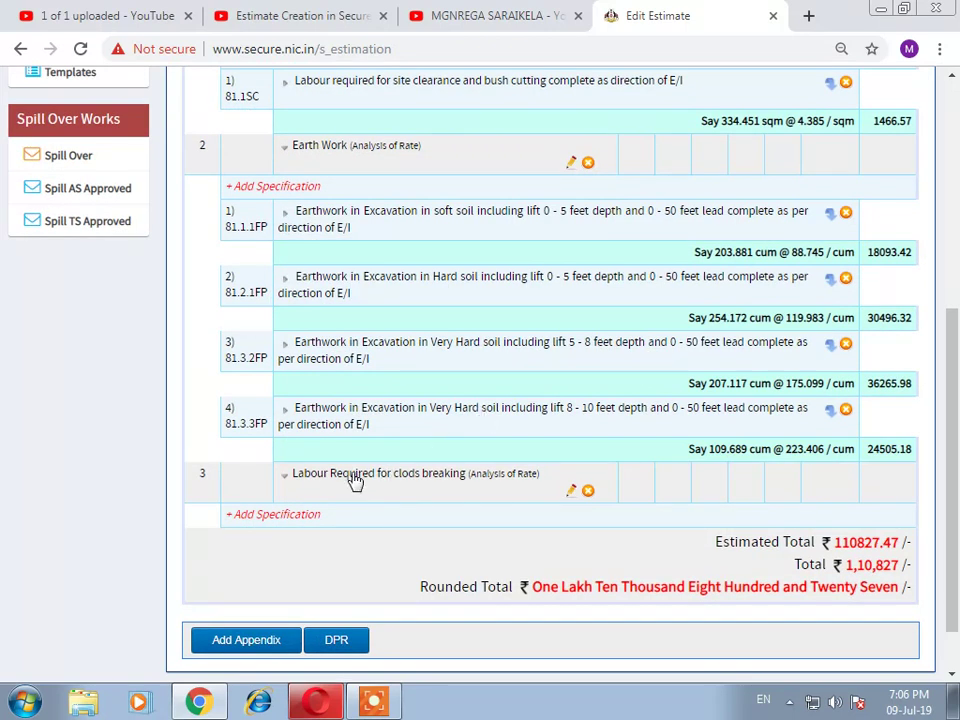
pyautogui.click(272, 514)
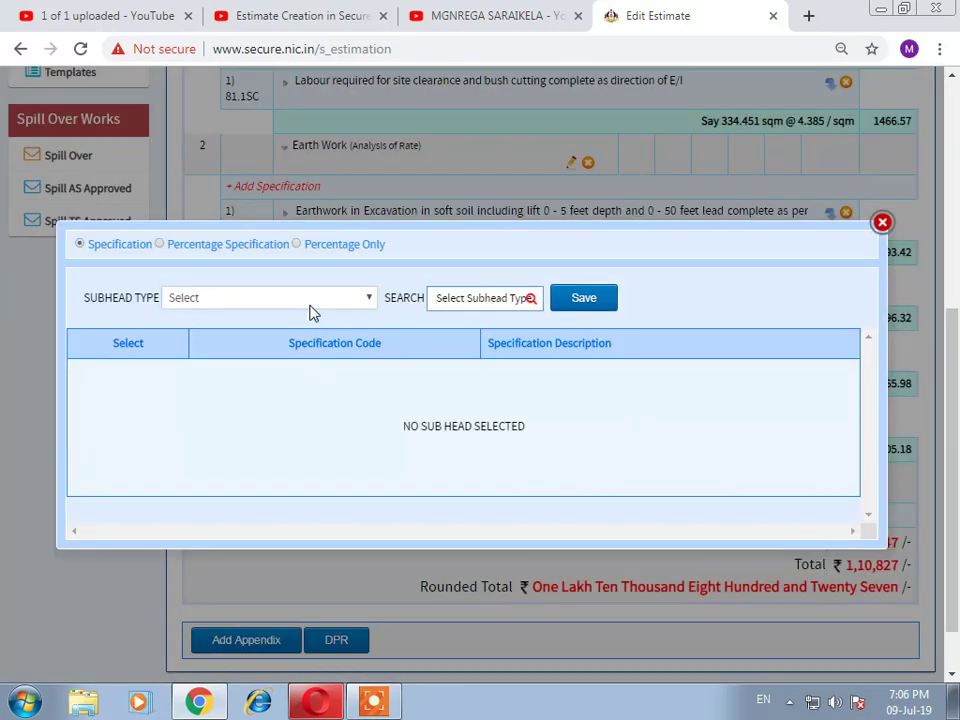
pyautogui.click(309, 304)
pyautogui.scroll(-3, 320, 540)
pyautogui.click(317, 622)
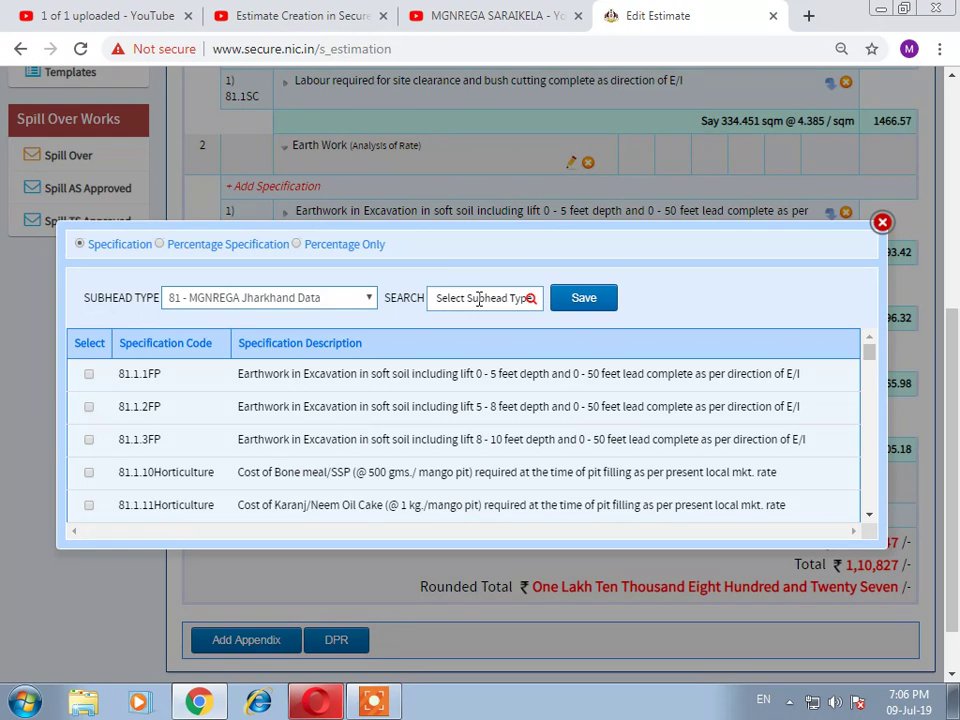
pyautogui.click(479, 298)
pyautogui.write('81.4')
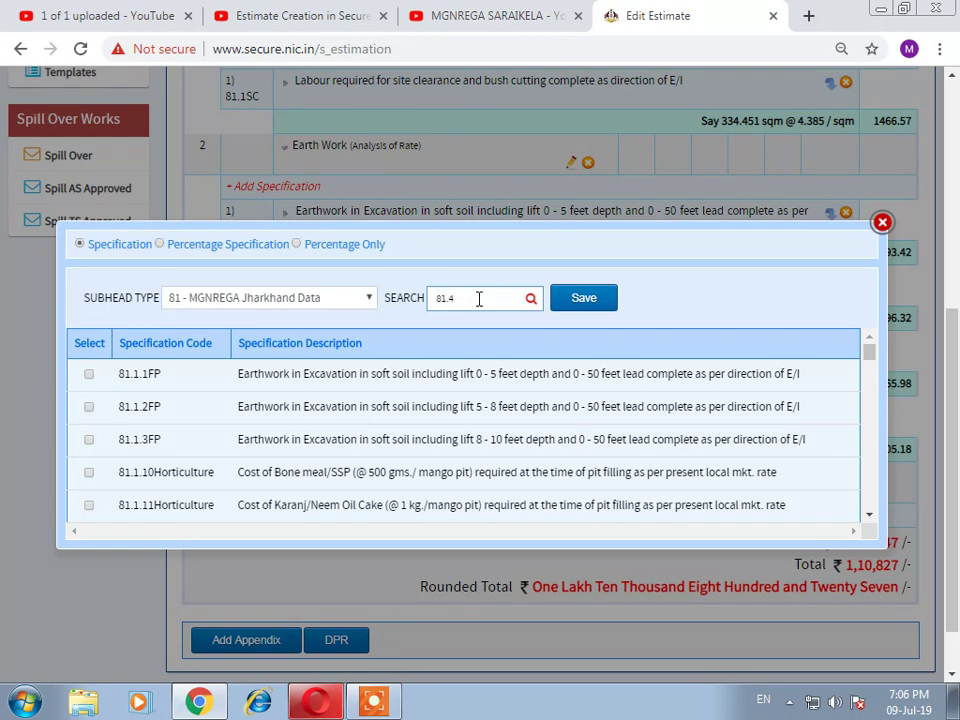
pyautogui.click(532, 300)
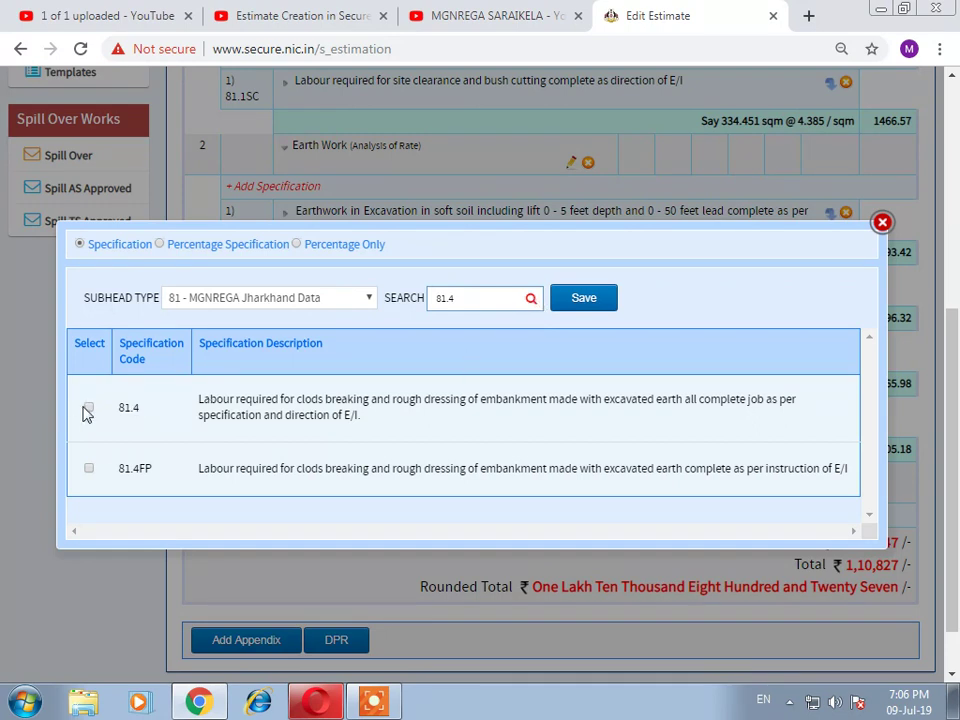
pyautogui.moveTo(311, 468); pyautogui.dragTo(805, 478)
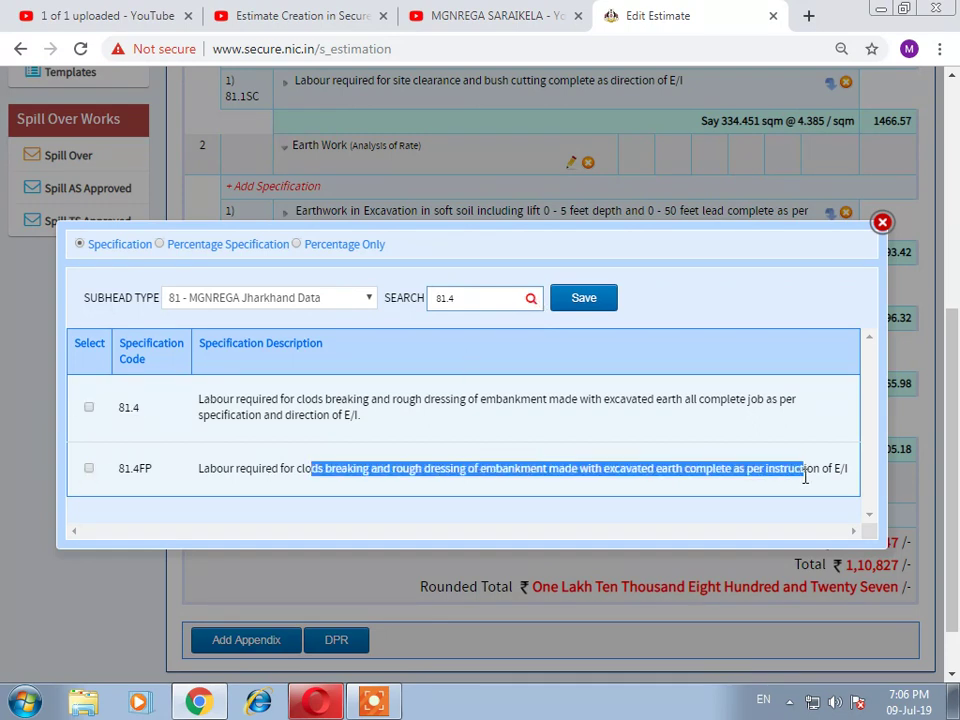
pyautogui.click(88, 407)
pyautogui.click(584, 298)
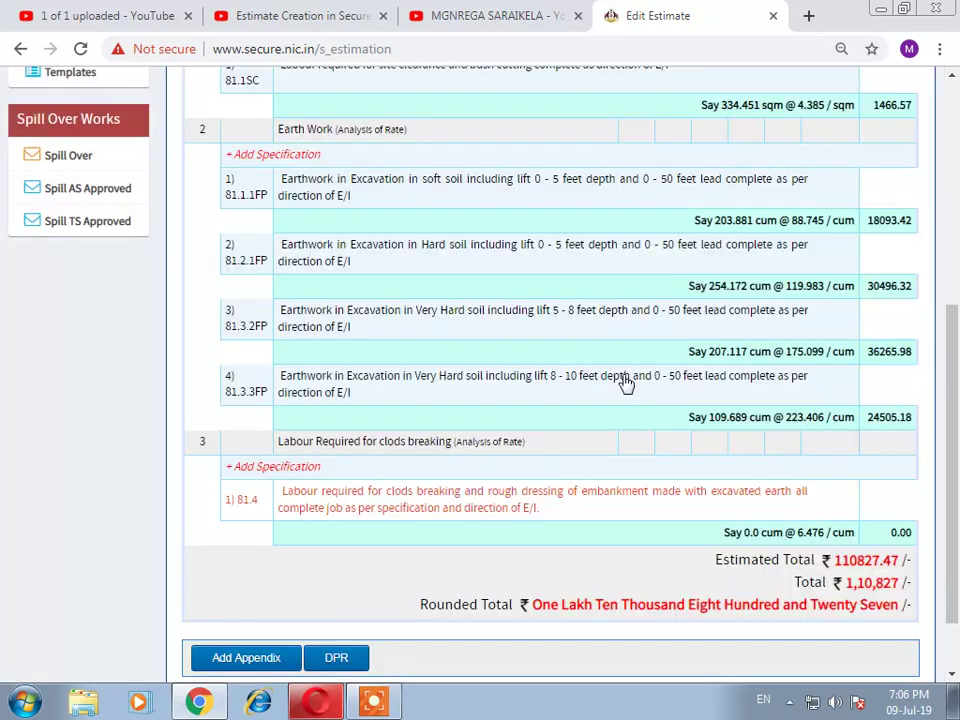
# - Start a measurement for specification 81.4, copying "clods breaking and rough dressing of embankment" from its description as the heading description
pyautogui.scroll(-2, 624, 382)
pyautogui.click(444, 414)
pyautogui.click(388, 450)
pyautogui.click(758, 178)
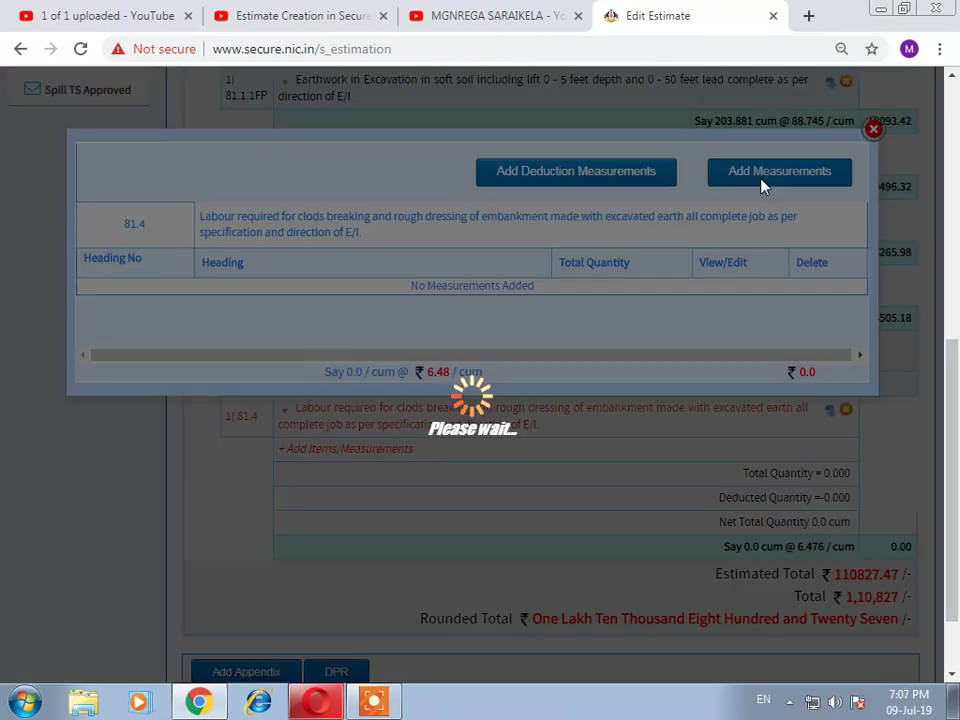
pyautogui.click(433, 440)
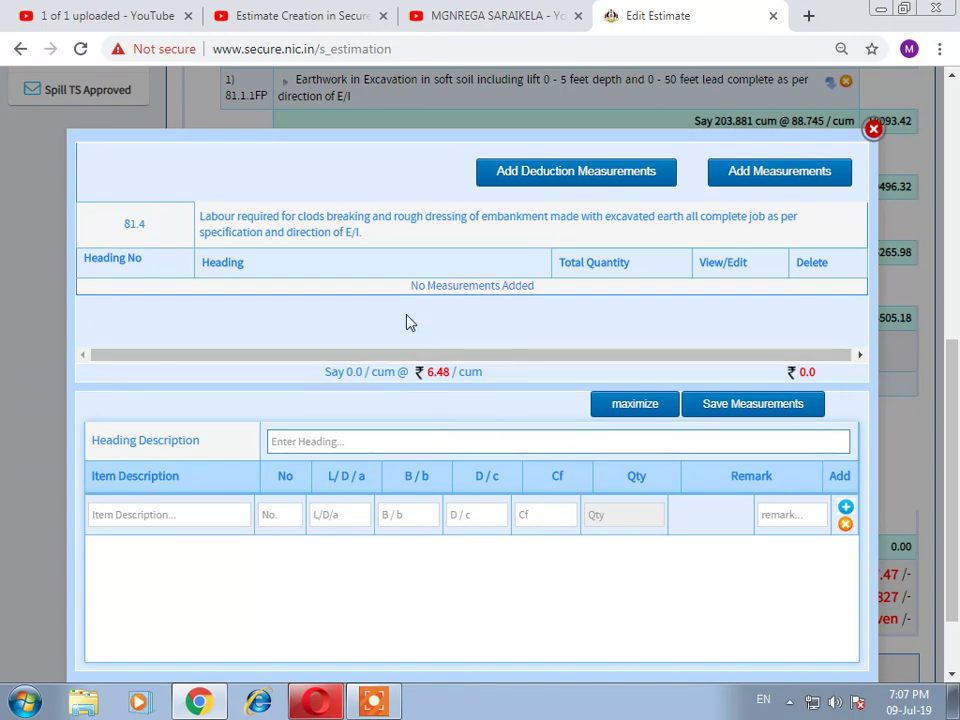
pyautogui.moveTo(299, 218); pyautogui.dragTo(550, 220)
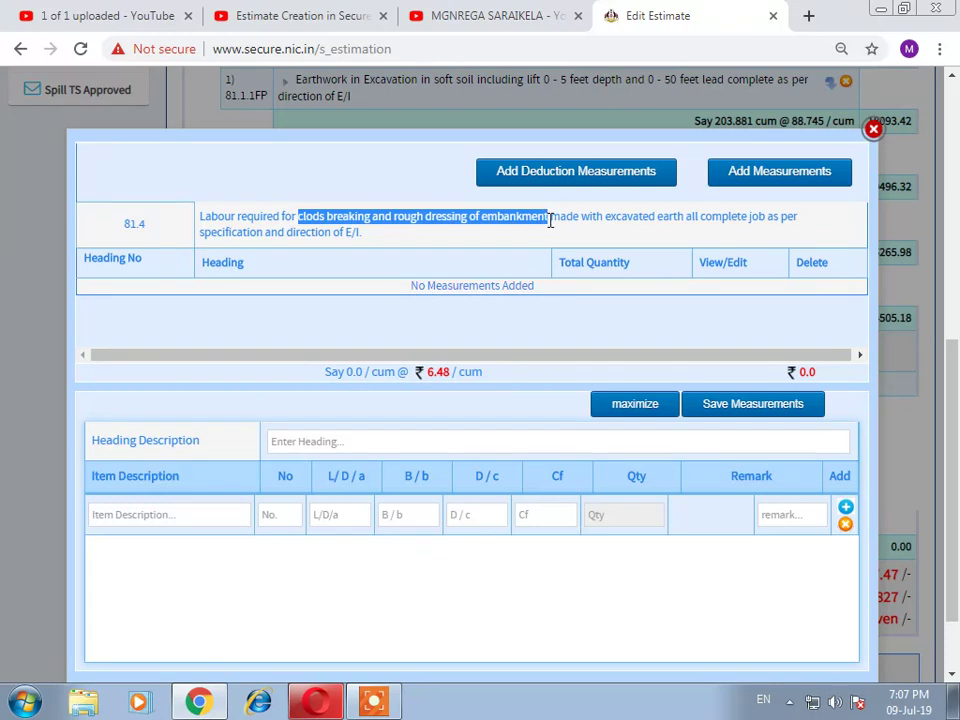
pyautogui.hotkey('ctrl', 'c')
pyautogui.click(371, 444)
pyautogui.hotkey('ctrl', 'v')
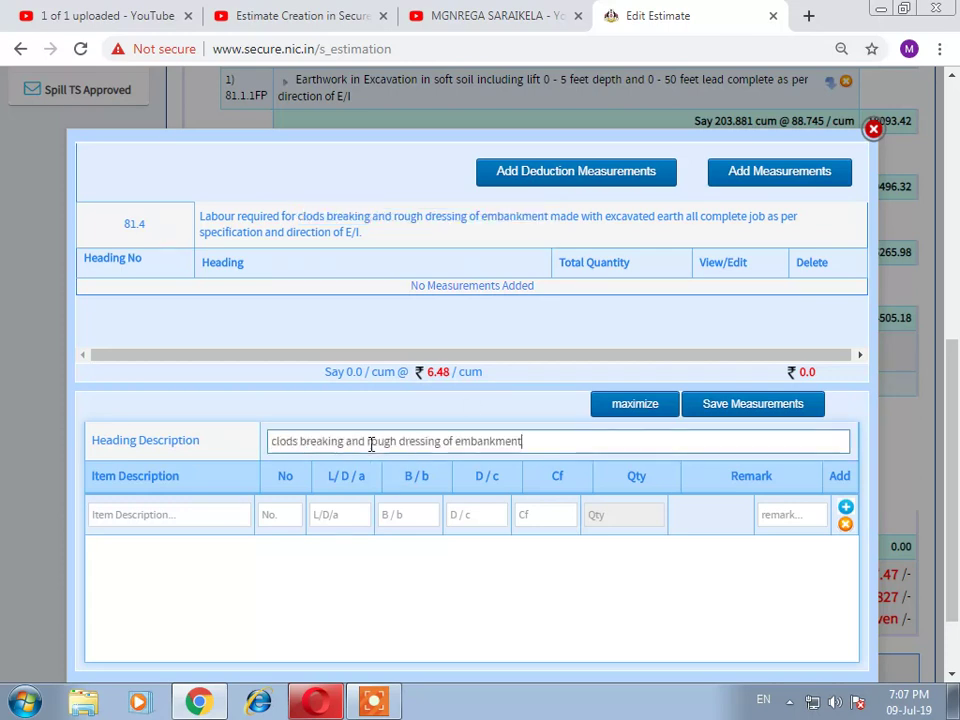
# - Capitalize the first letter of the heading description so it reads "Clods breaking and rough dressing of embankment"
pyautogui.click(277, 441)
pyautogui.press('BackSpace')
pyautogui.write('C')
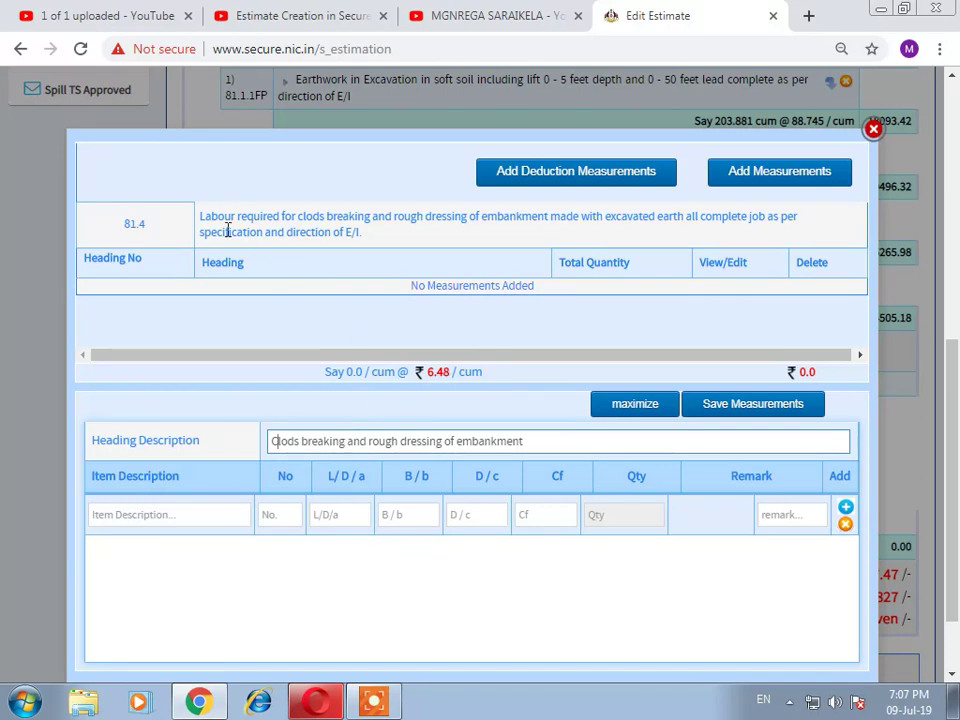
# - Fill the item description with "Labour required for clods breaking and rough dressing of embankment" from the specification text and enter 774.85 as its number
pyautogui.moveTo(201, 214); pyautogui.dragTo(550, 218)
pyautogui.hotkey('ctrl', 'c')
pyautogui.click(146, 516)
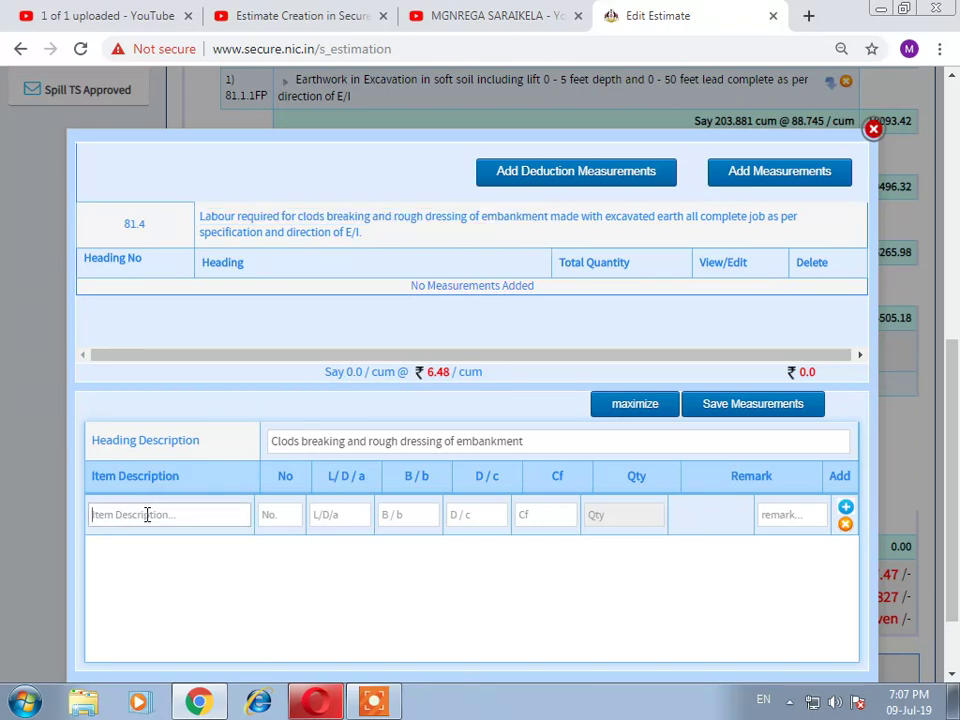
pyautogui.hotkey('ctrl', 'v')
pyautogui.click(282, 518)
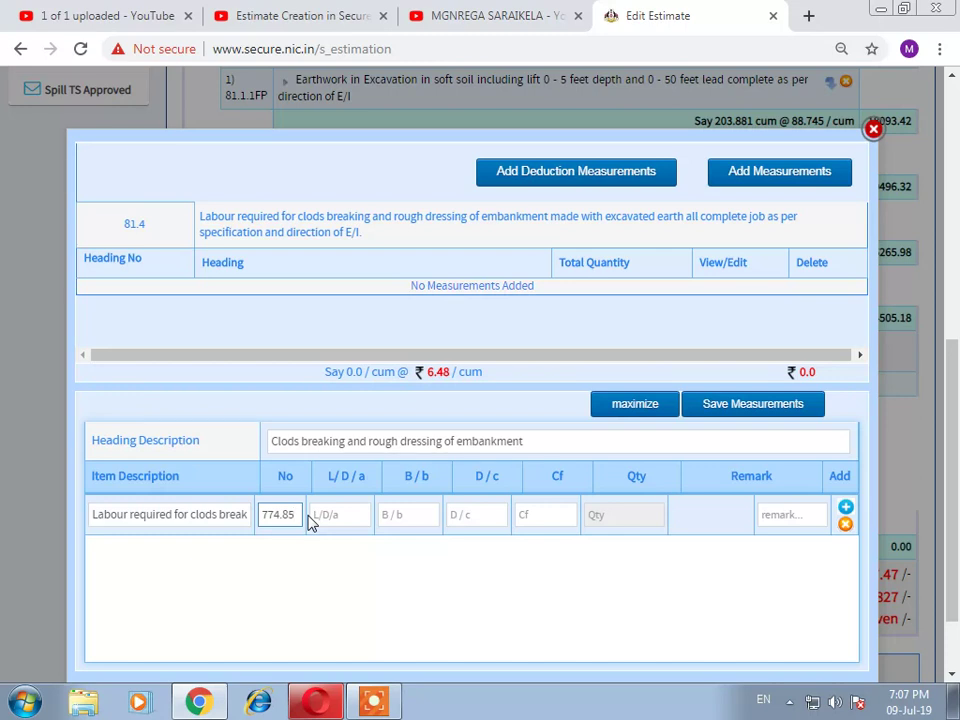
pyautogui.click(452, 572)
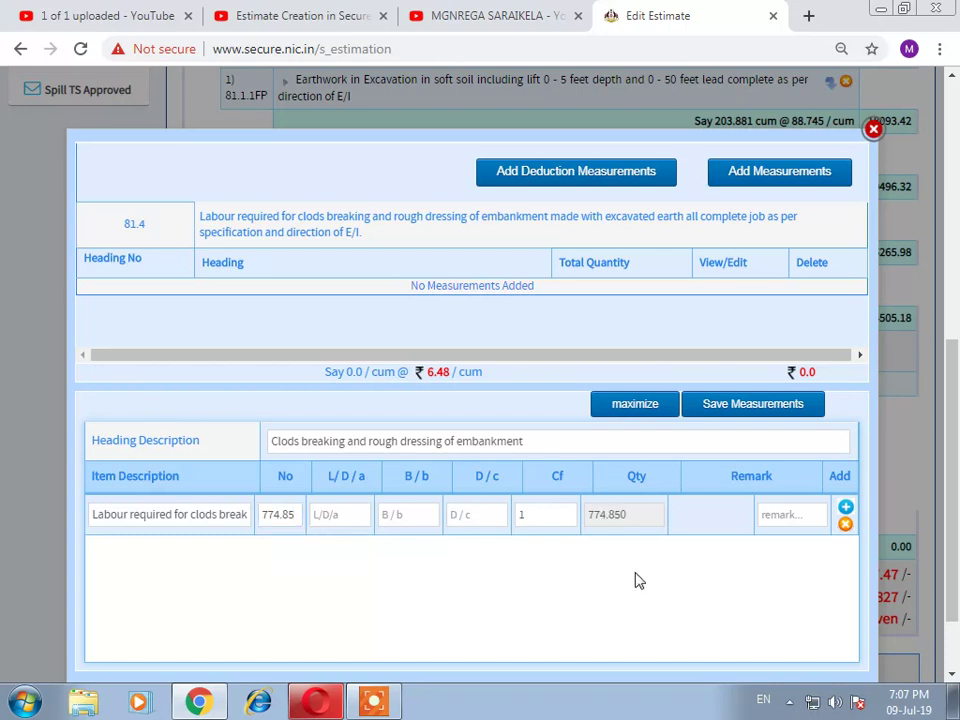
# - Save the 81.4 measurements, close the measurements window and collapse that specification
pyautogui.click(734, 422)
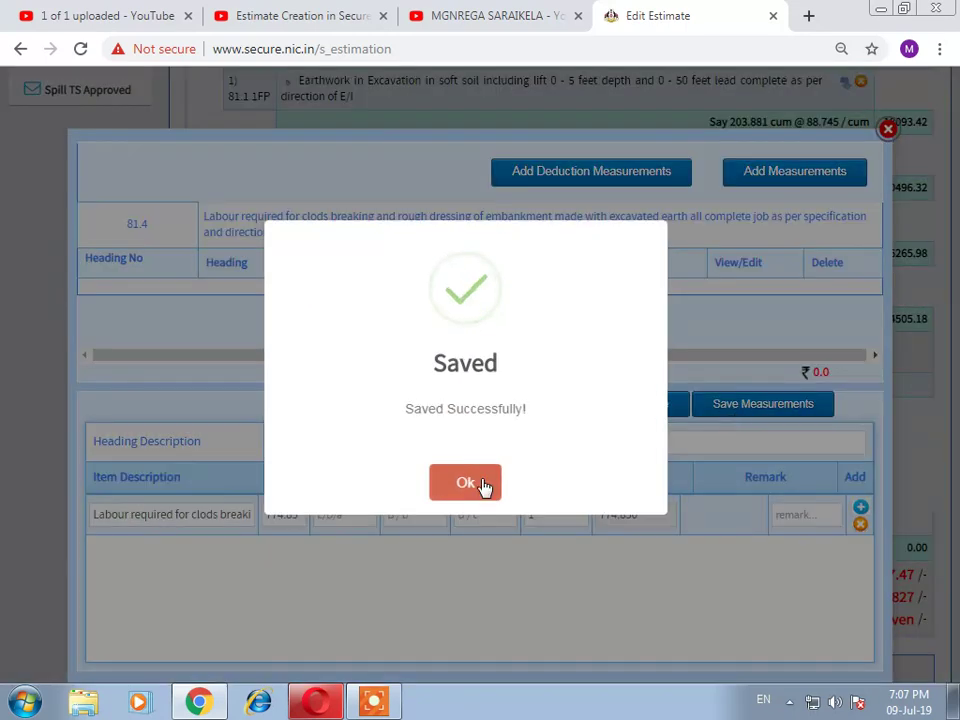
pyautogui.click(484, 486)
pyautogui.click(872, 129)
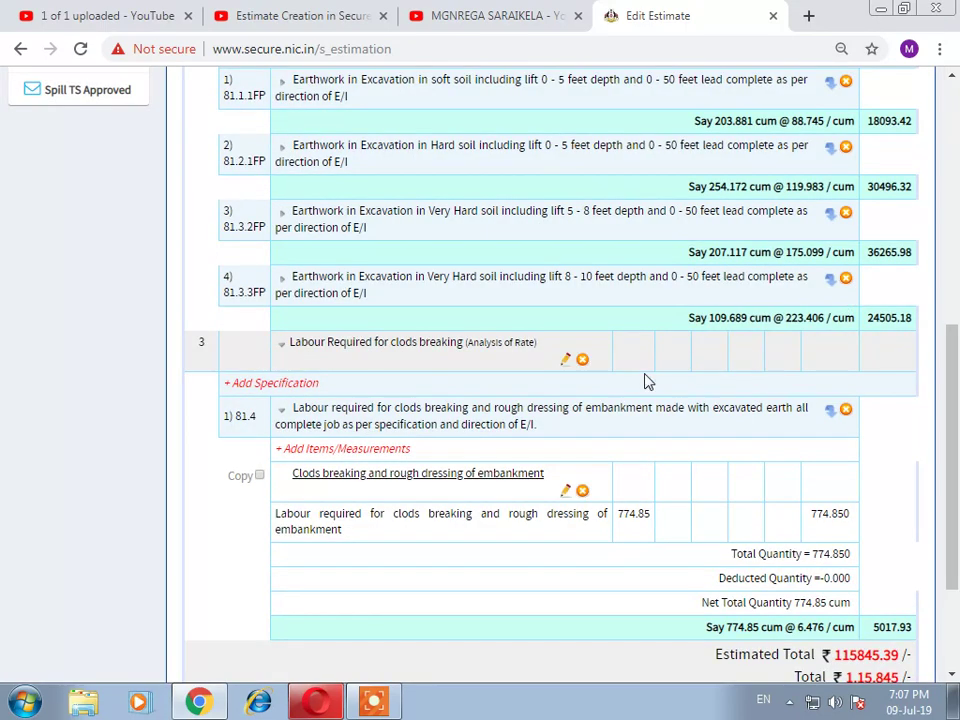
pyautogui.click(345, 420)
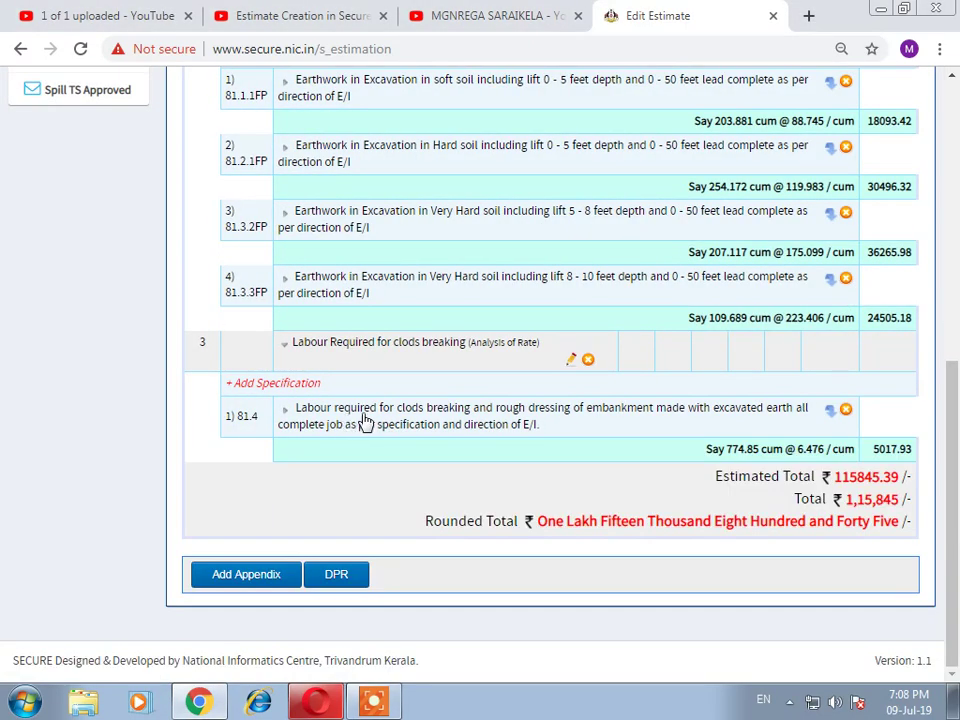
pyautogui.scroll(3, 381, 418)
pyautogui.scroll(-3, 381, 418)
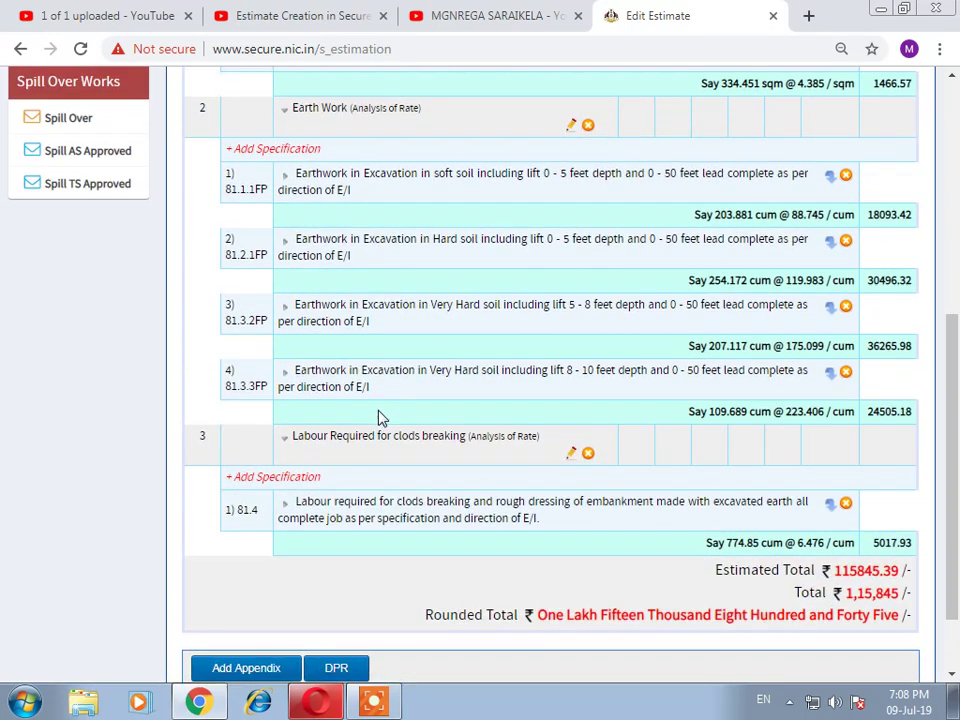
pyautogui.click(381, 418)
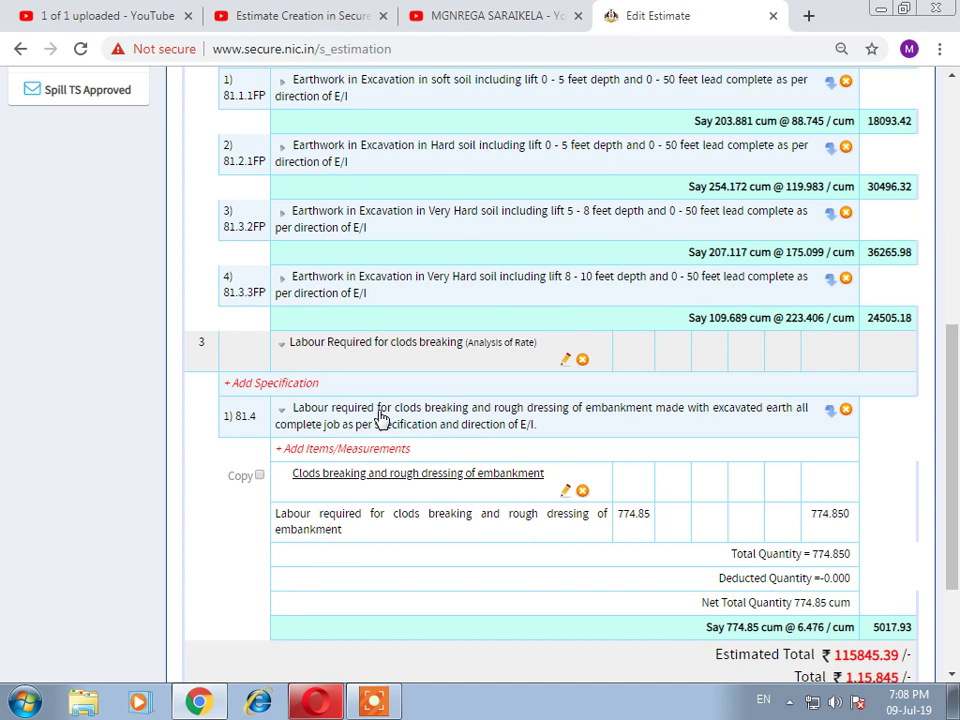
pyautogui.click(381, 418)
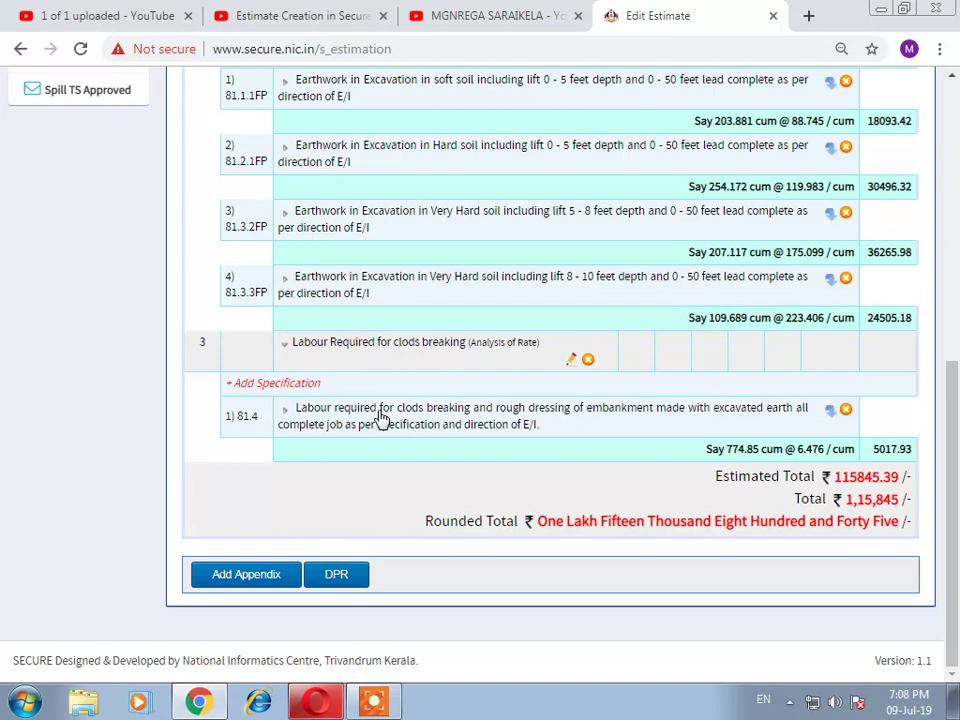
# - Add a new estimate heading "PROVISION AS PER MGNREGA" using the Analysis of Rate data book
pyautogui.scroll(4, 381, 418)
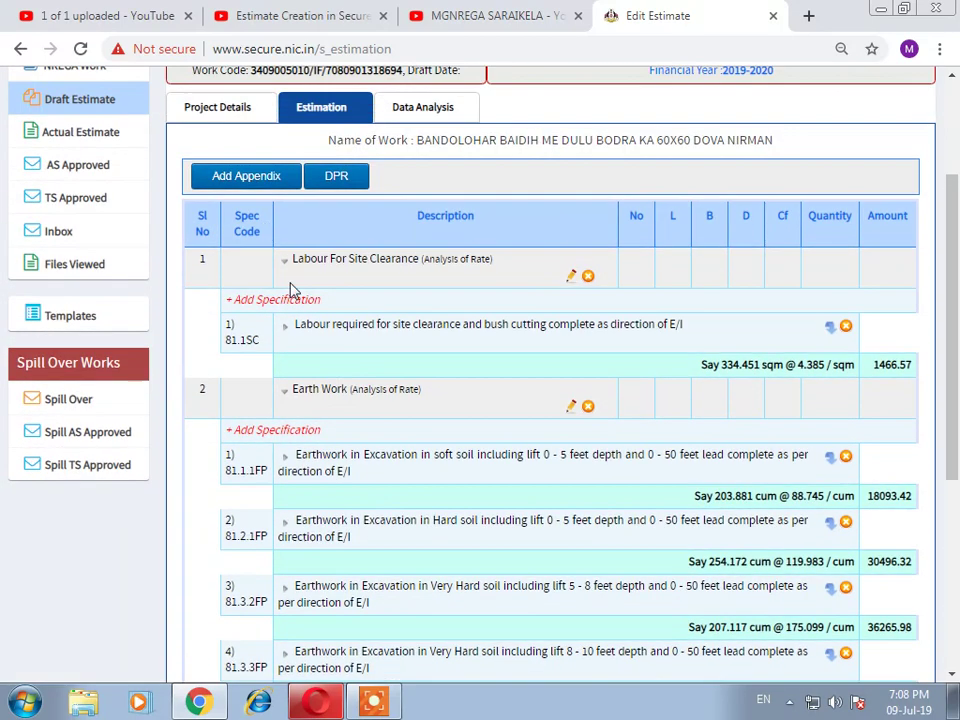
pyautogui.click(253, 184)
pyautogui.click(301, 228)
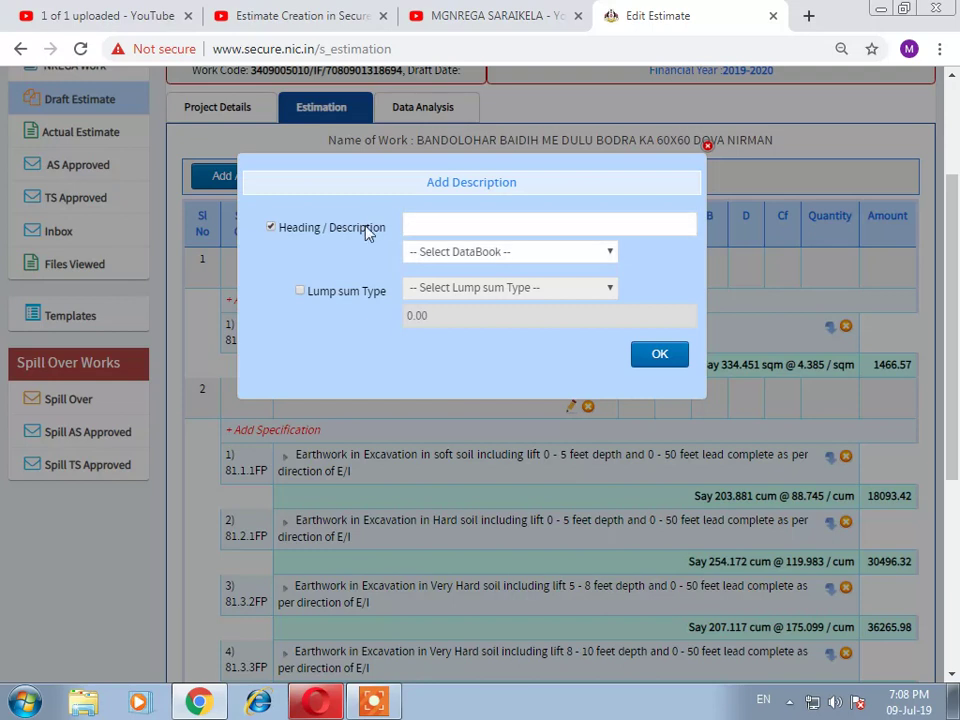
pyautogui.click(435, 226)
pyautogui.write('PROV')
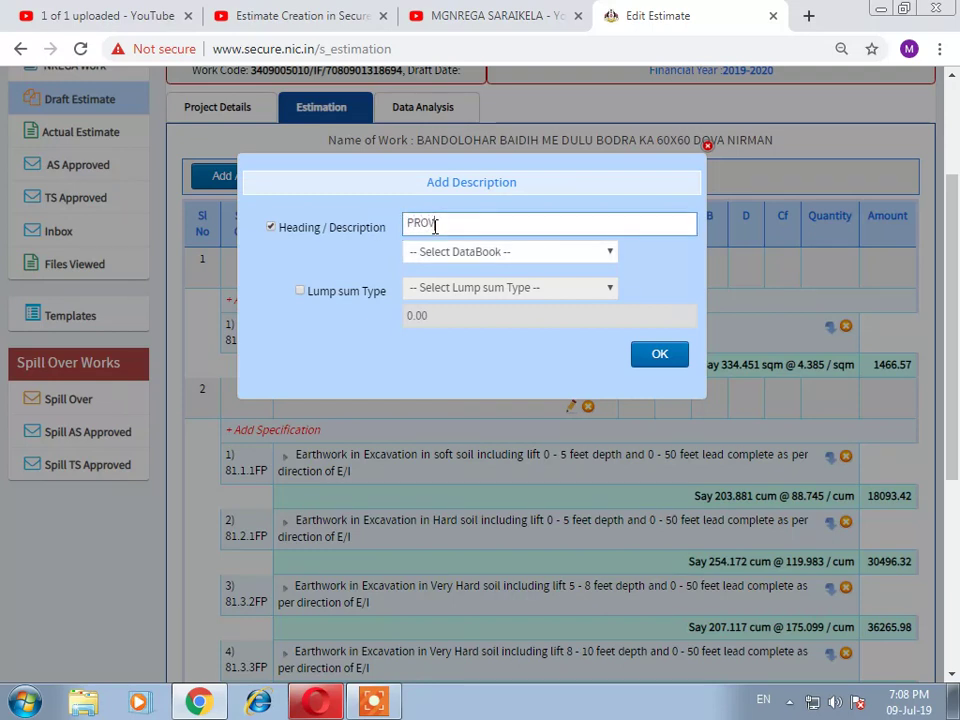
pyautogui.write('ISION AS PER MGNREGA')
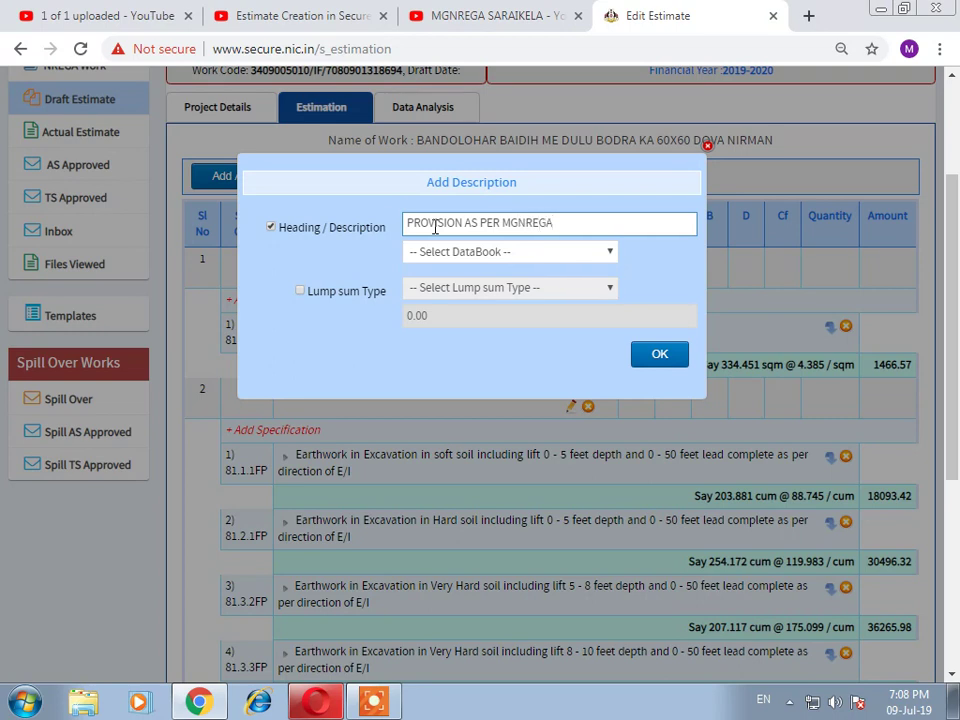
pyautogui.click(462, 252)
pyautogui.click(470, 284)
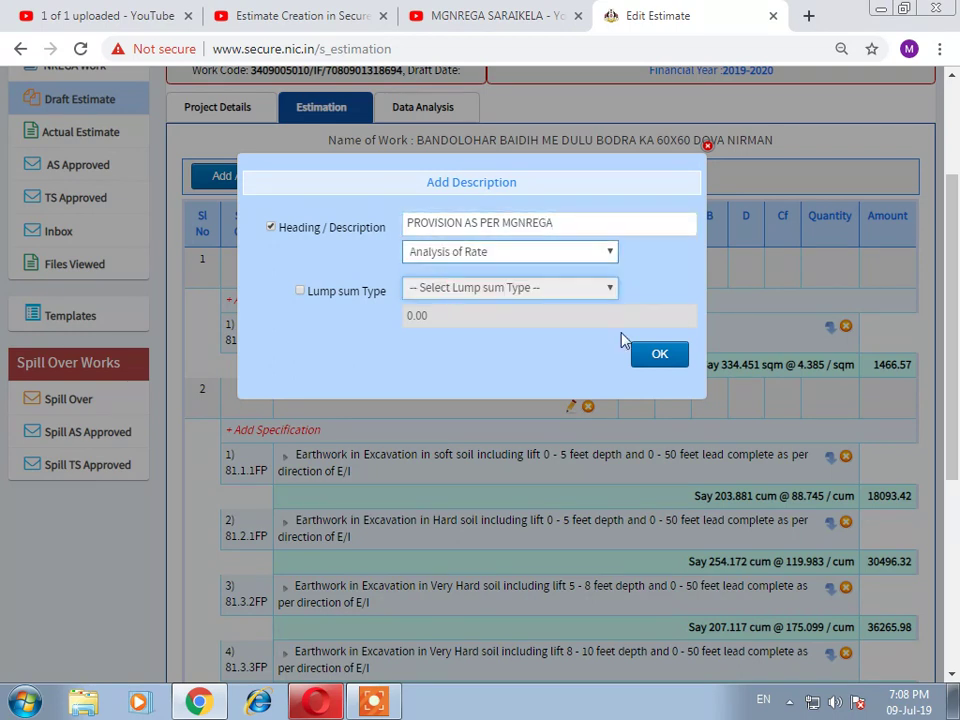
pyautogui.click(676, 361)
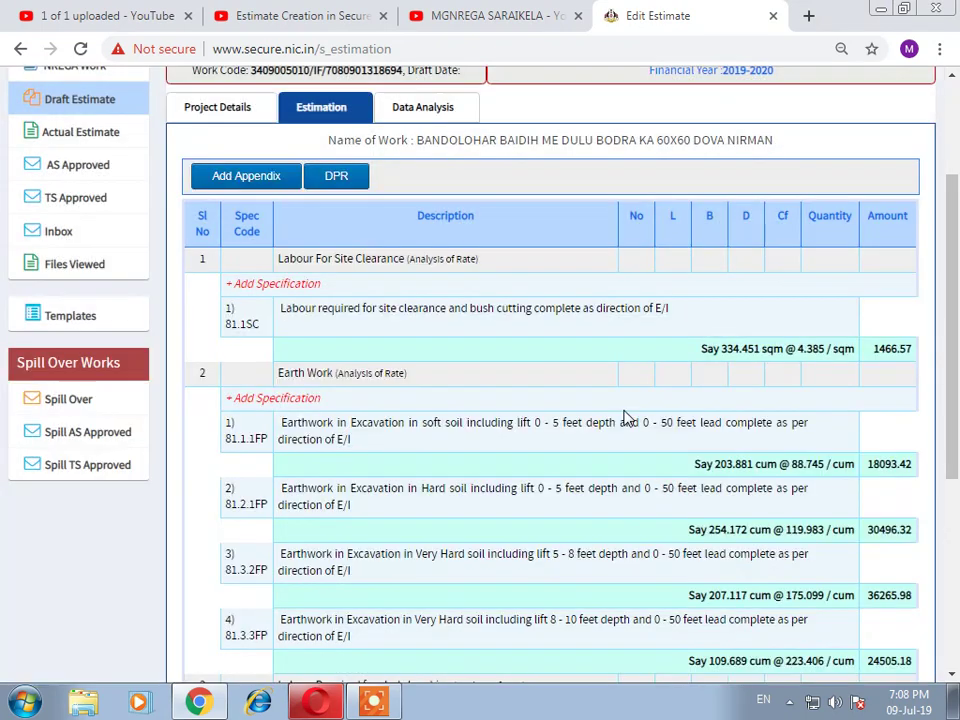
# - Start adding a specification to the MGNREGA provision heading and search subhead 81 - MGNREGA Jharkhand Data for its 81.5.1 MP code
pyautogui.scroll(-5, 625, 418)
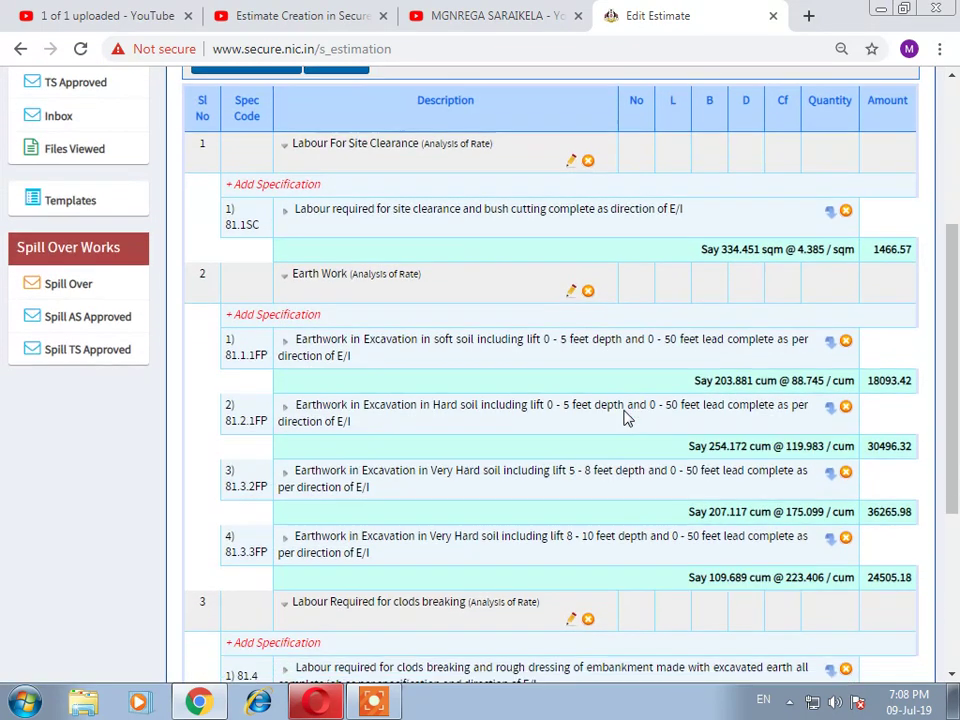
pyautogui.click(292, 516)
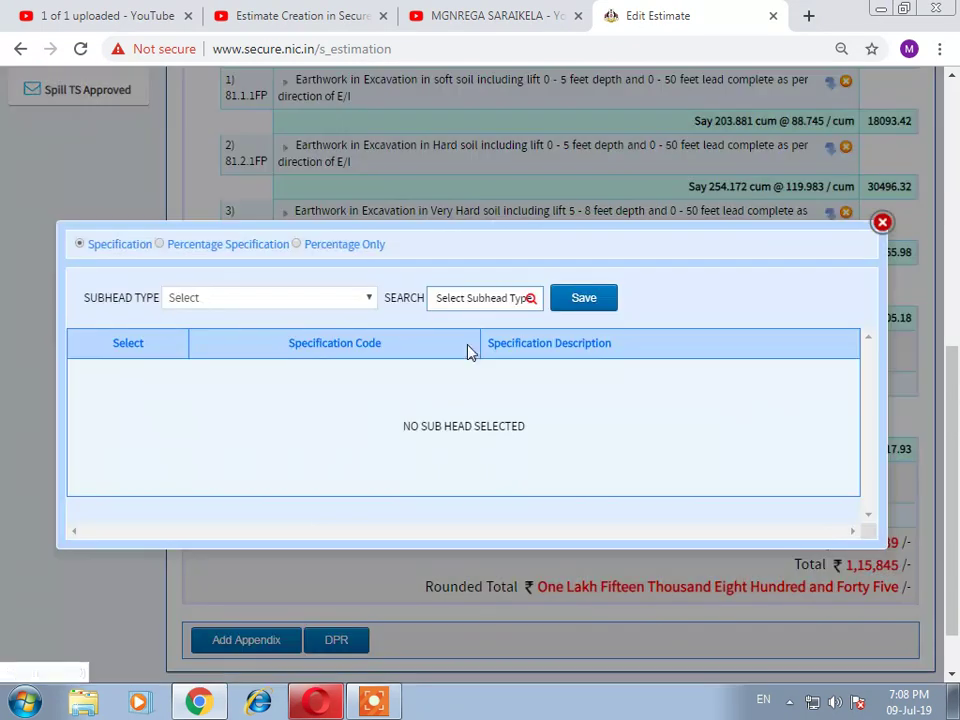
pyautogui.click(366, 298)
pyautogui.scroll(-5, 294, 574)
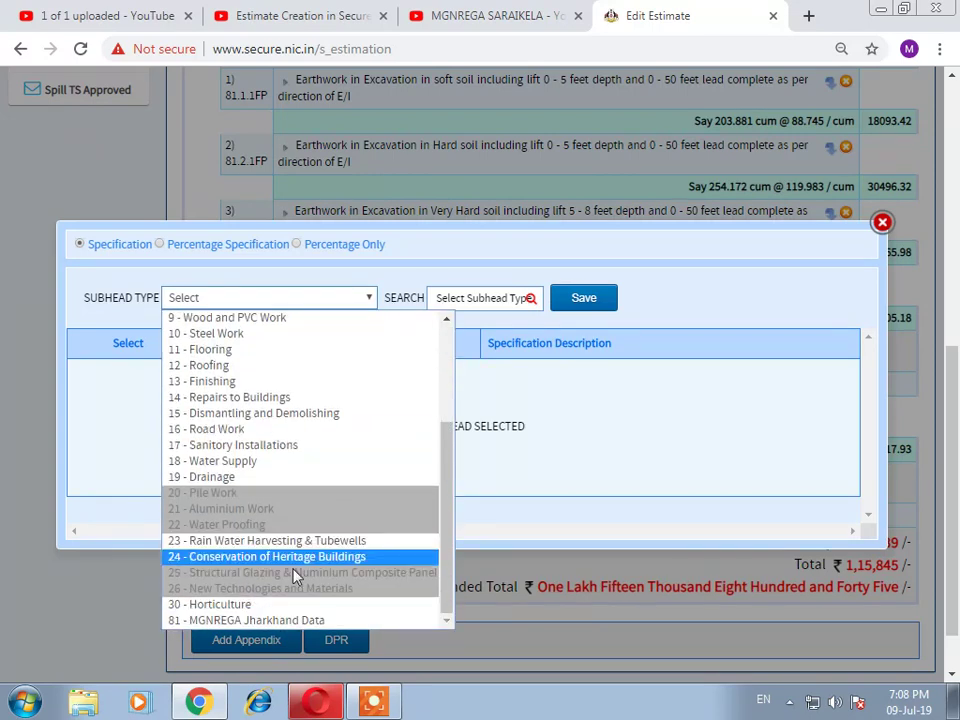
pyautogui.click(230, 619)
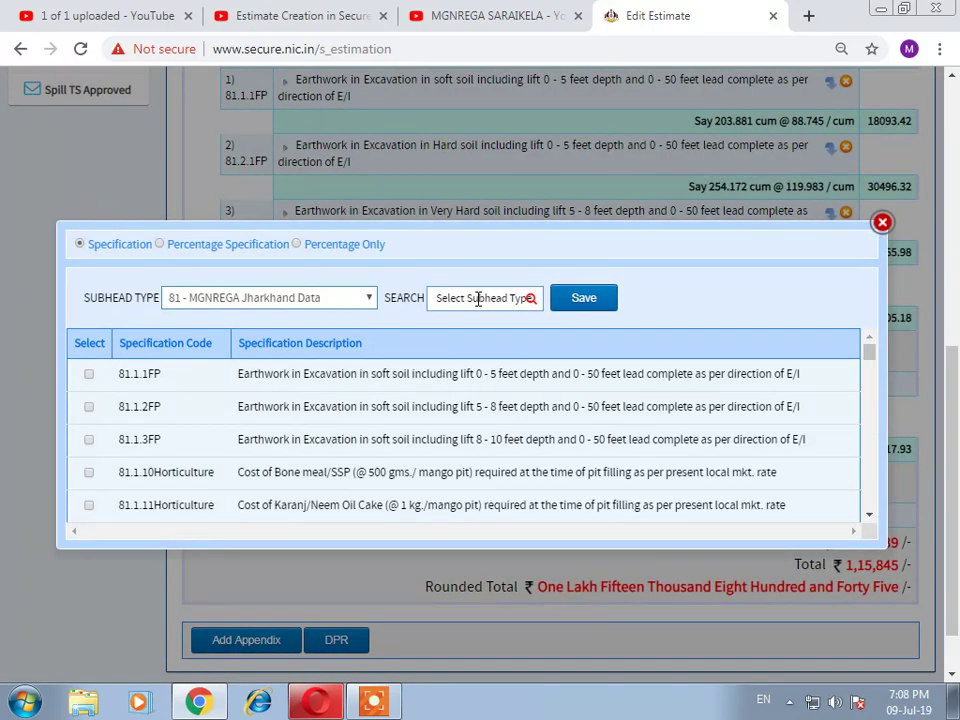
pyautogui.click(478, 300)
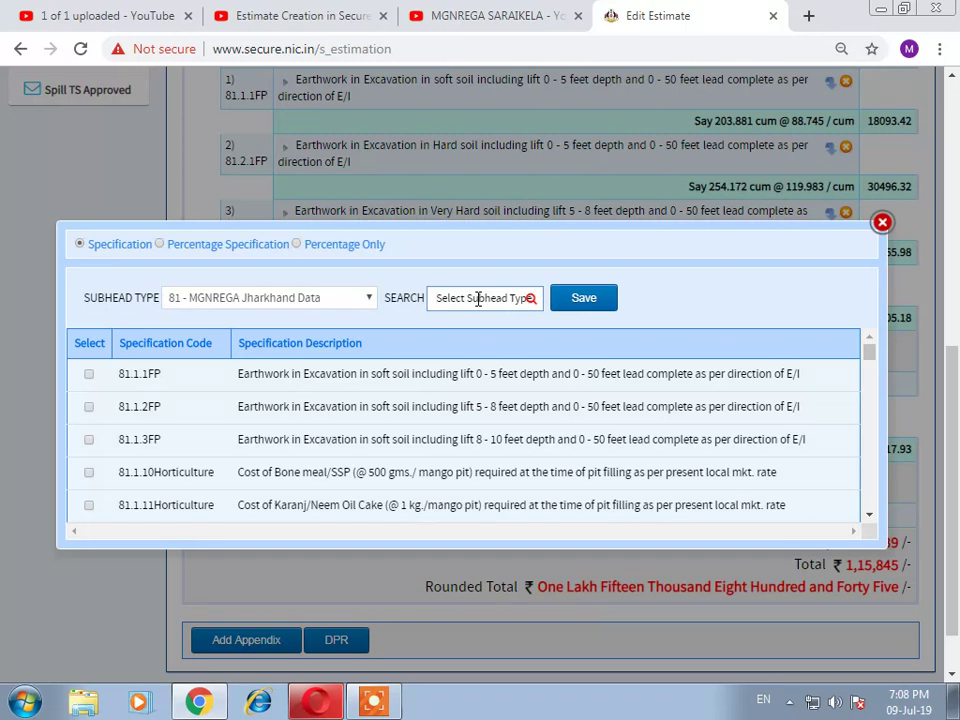
pyautogui.write('81.5.1')
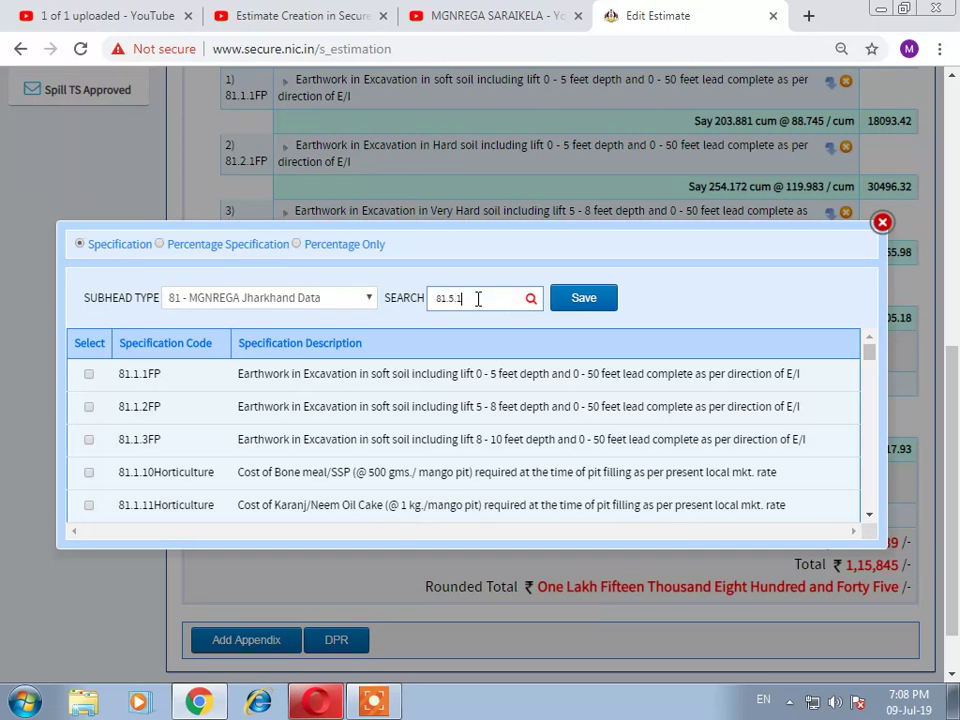
pyautogui.write('MF')
pyautogui.click(530, 299)
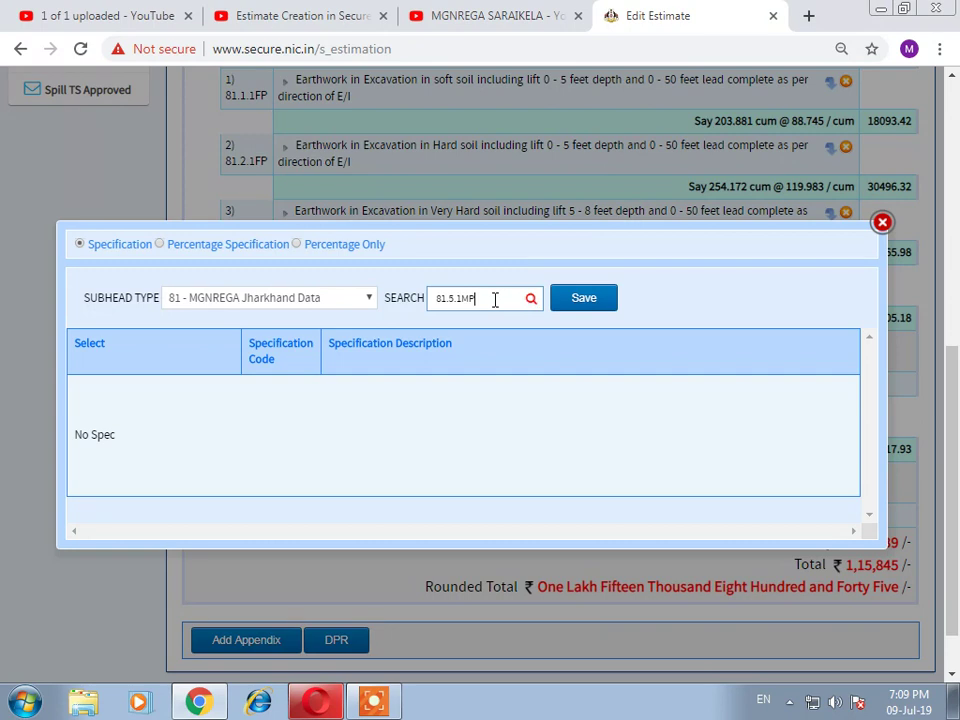
# - Correct the specification search to "81.5.1 MP" and select the drinking water labour provision
pyautogui.click(494, 299)
pyautogui.press('Left')
pyautogui.press('Left')
pyautogui.click(530, 299)
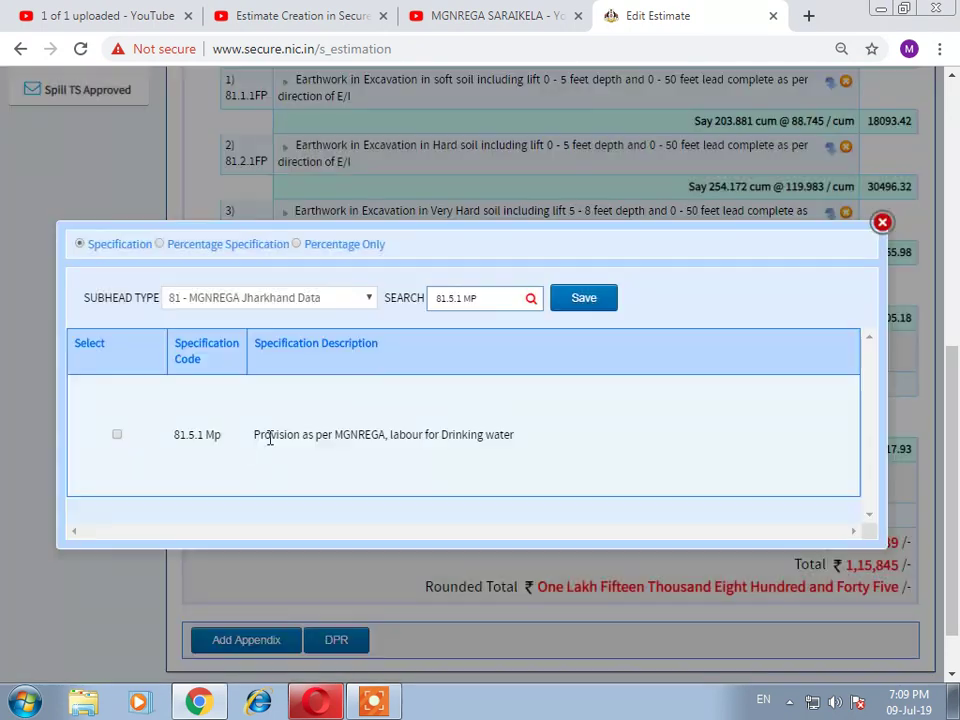
pyautogui.click(117, 434)
# - Search the specifications for "81.5.1" and add 81.5.1 Mp, labour for drinking water, to the MGNREGA provision heading
pyautogui.click(509, 311)
pyautogui.press('BackSpace')
pyautogui.press('BackSpace')
pyautogui.write('.1')
pyautogui.click(530, 299)
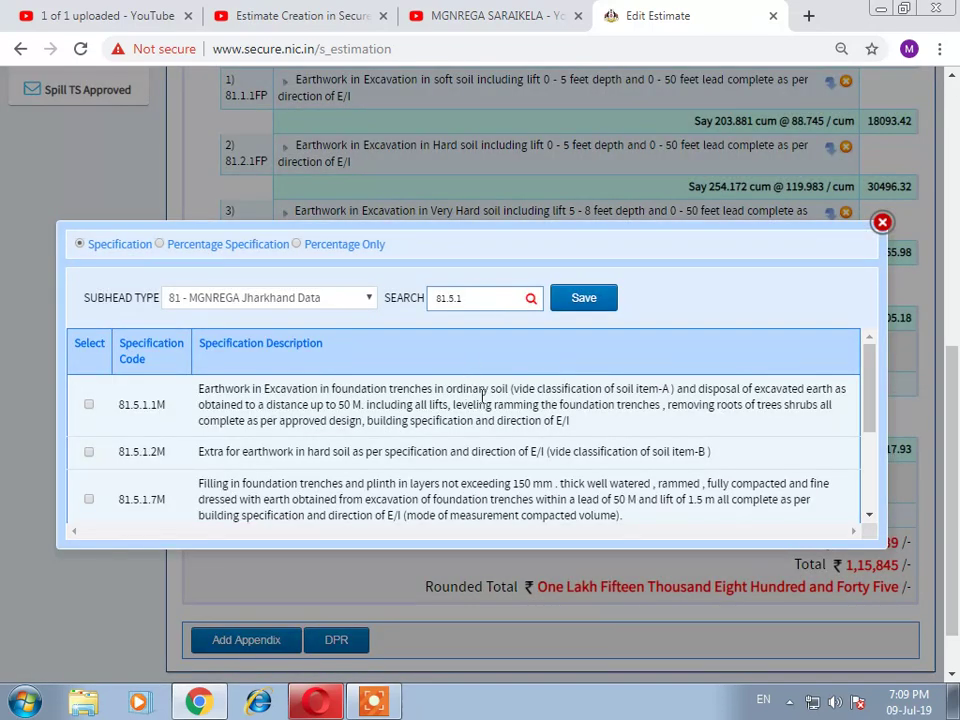
pyautogui.scroll(-3, 483, 397)
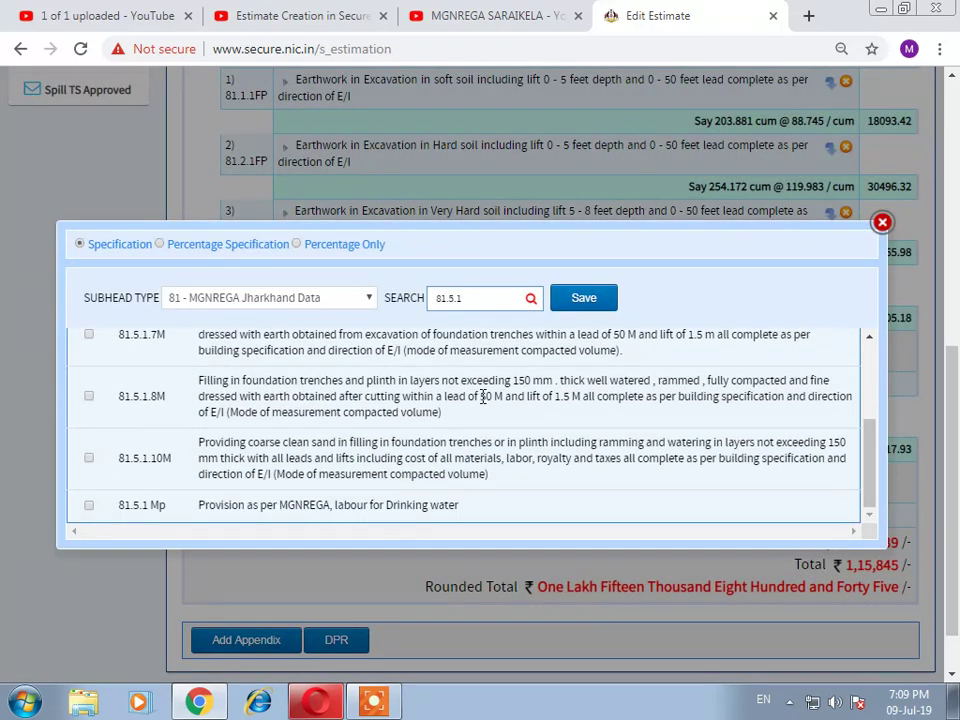
pyautogui.scroll(-1, 483, 397)
pyautogui.click(475, 300)
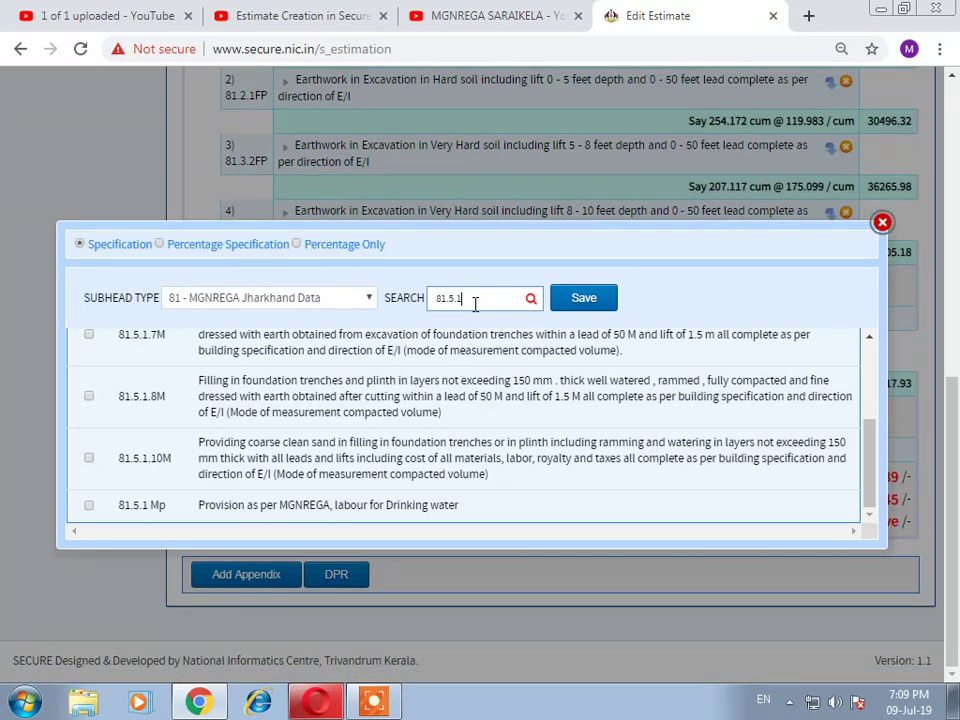
pyautogui.click(88, 506)
pyautogui.click(585, 304)
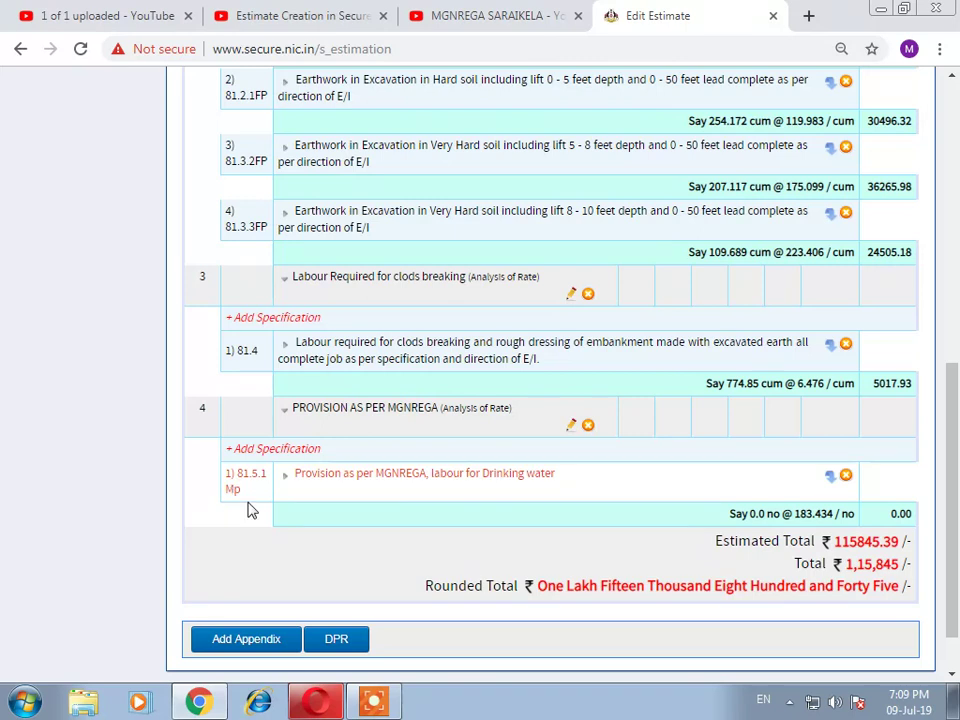
# - Start a measurement for specification 81.5.1 Mp with the heading description "Labour for Drinking water", copied from its description and capitalized
pyautogui.click(356, 476)
pyautogui.click(372, 514)
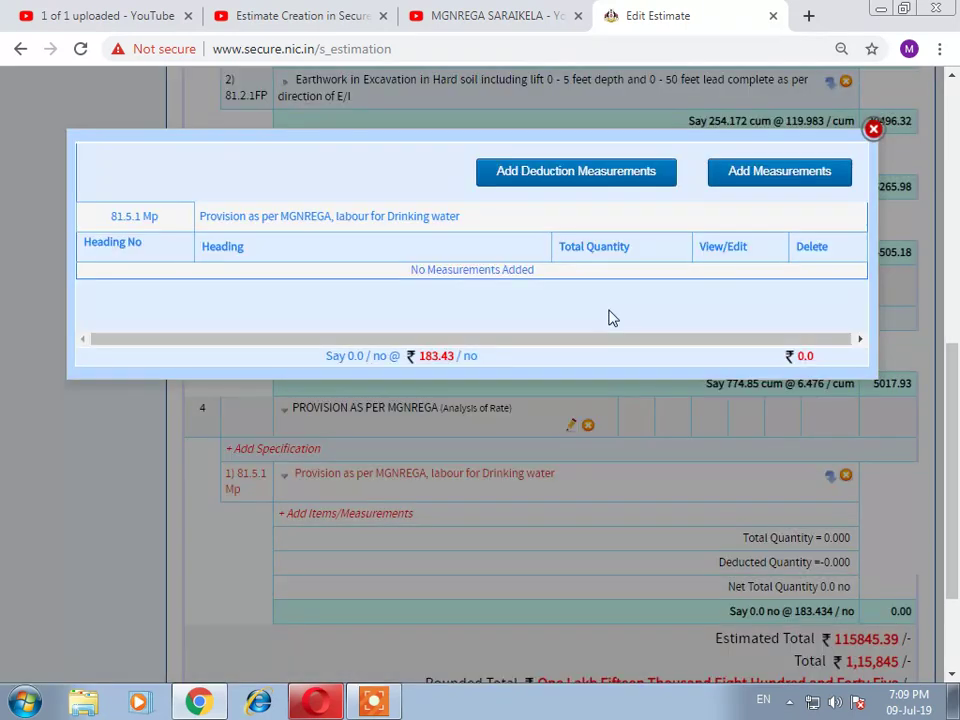
pyautogui.click(734, 180)
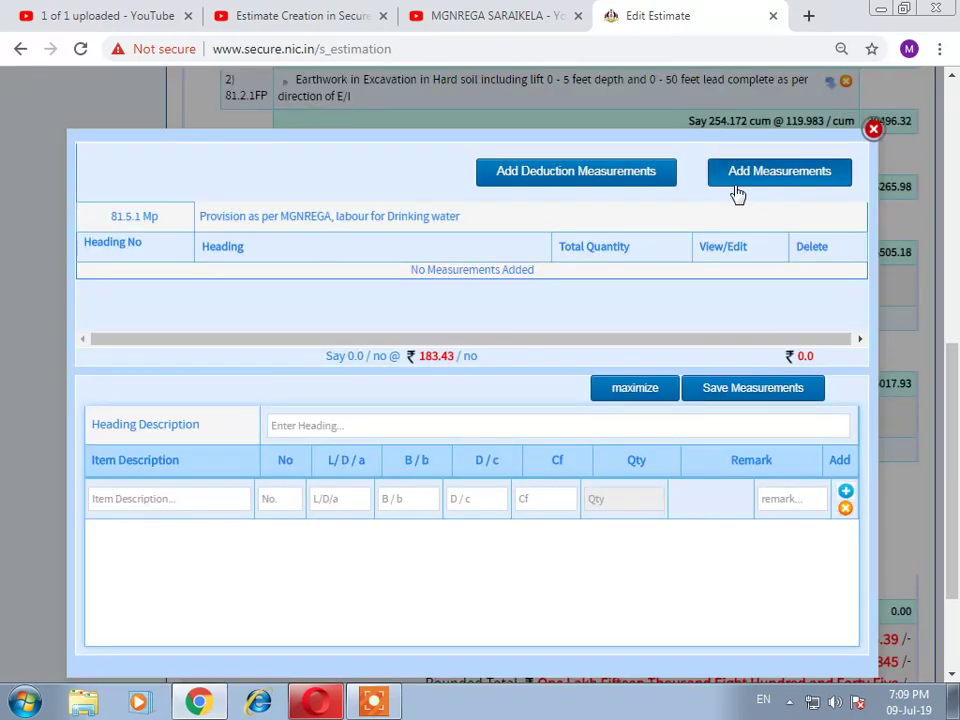
pyautogui.scroll(-1, 600, 349)
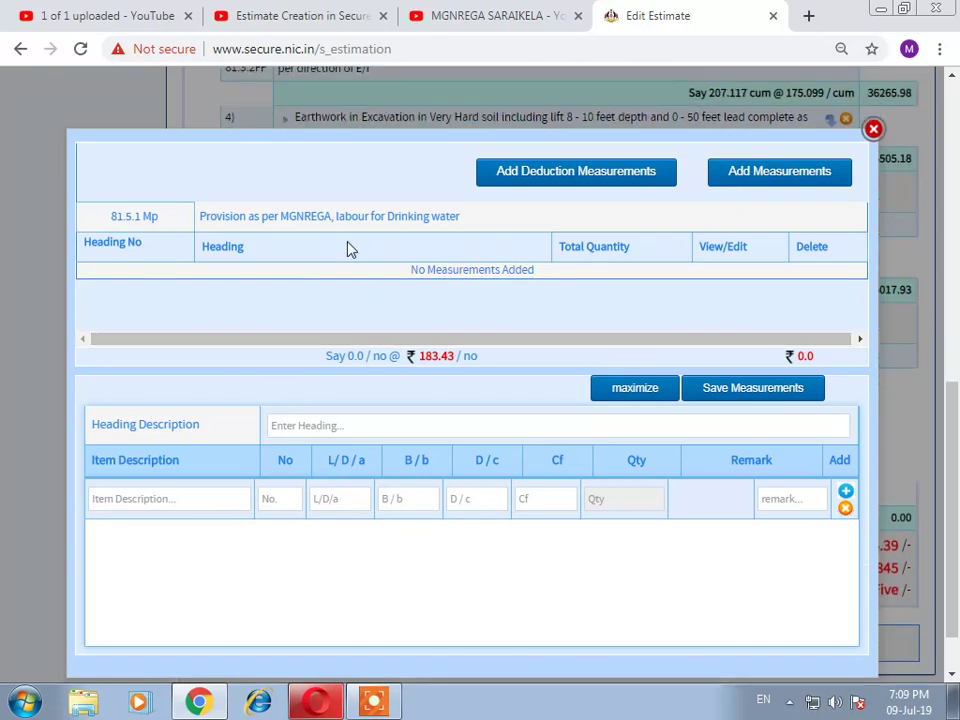
pyautogui.moveTo(337, 216); pyautogui.dragTo(463, 218)
pyautogui.hotkey('ctrl', 'c')
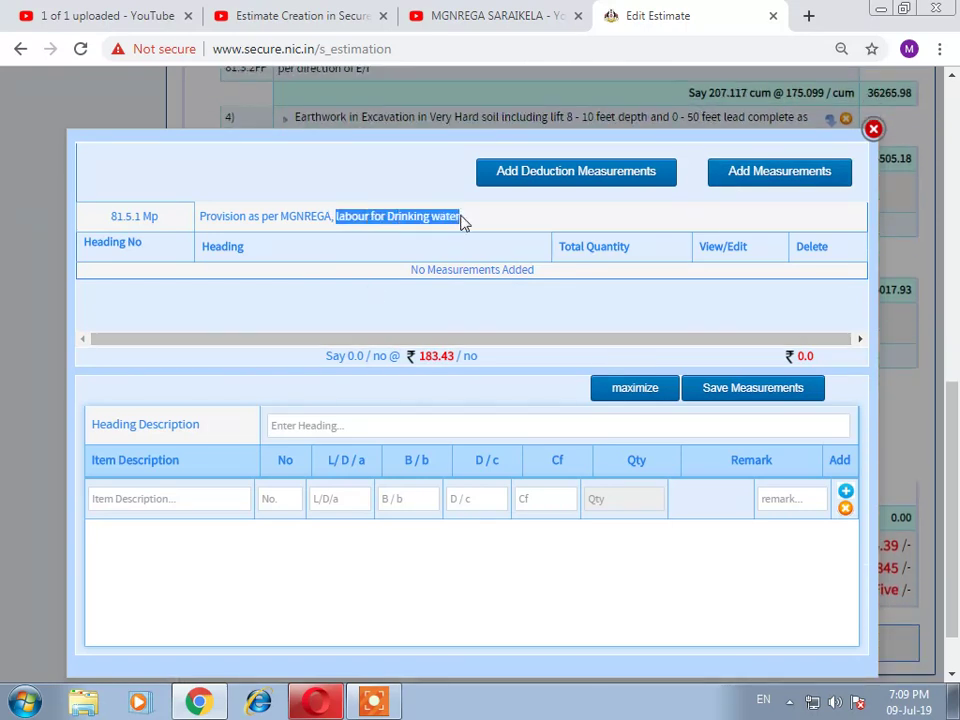
pyautogui.click(399, 430)
pyautogui.hotkey('ctrl', 'v')
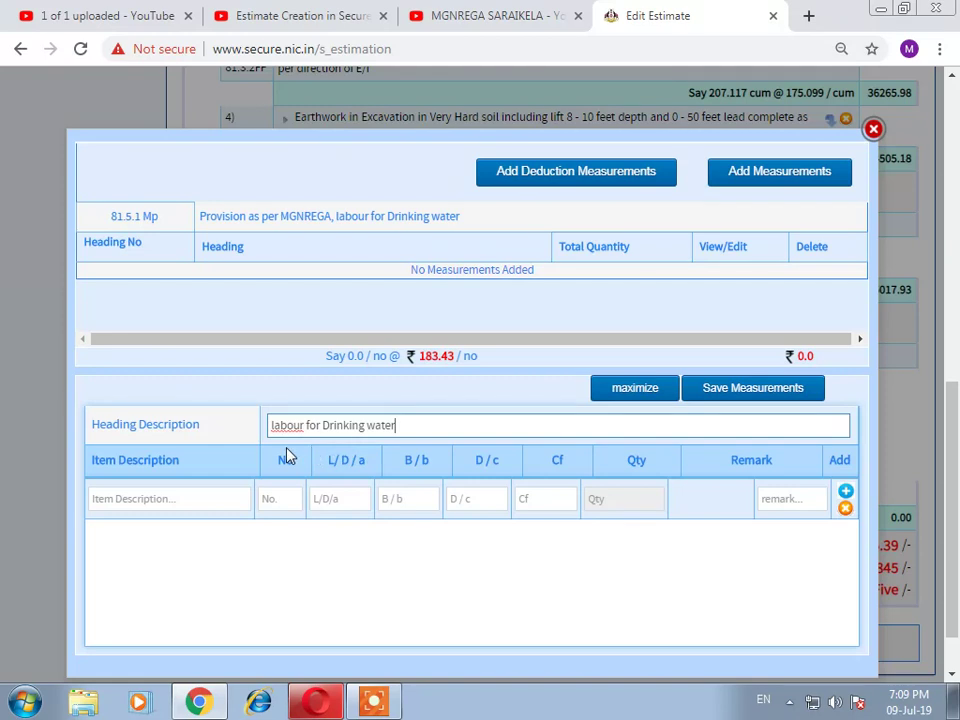
pyautogui.press('Home')
pyautogui.press('Delete')
pyautogui.write('L')
# - Fill the measurement's item description with "Labour for Drinking water", copied from its heading description
pyautogui.moveTo(399, 417); pyautogui.dragTo(231, 431)
pyautogui.hotkey('ctrl', 'c')
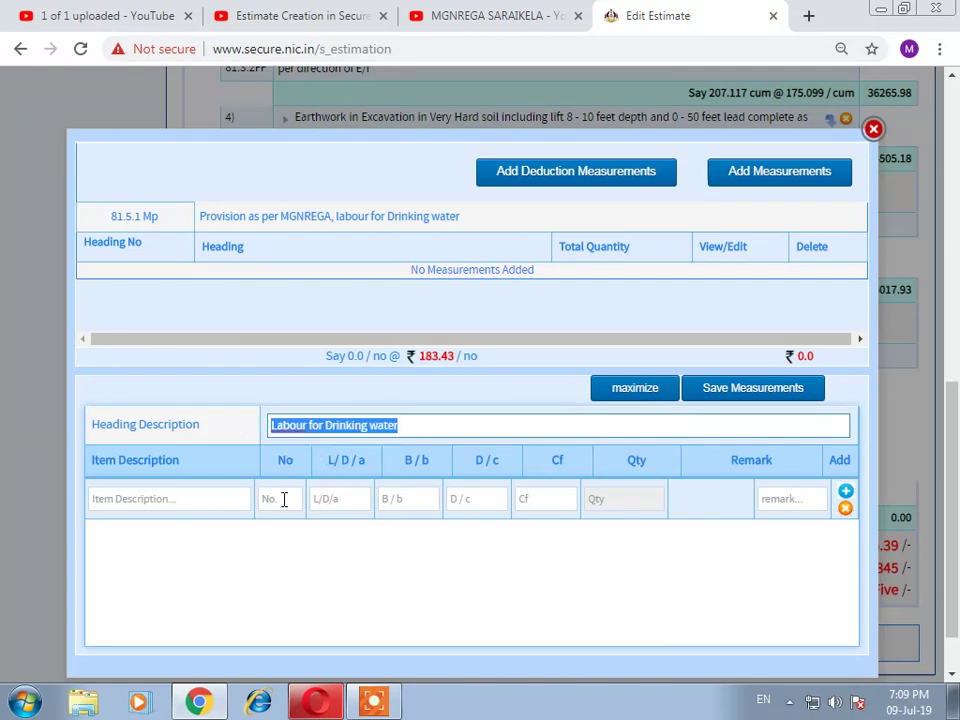
pyautogui.click(199, 501)
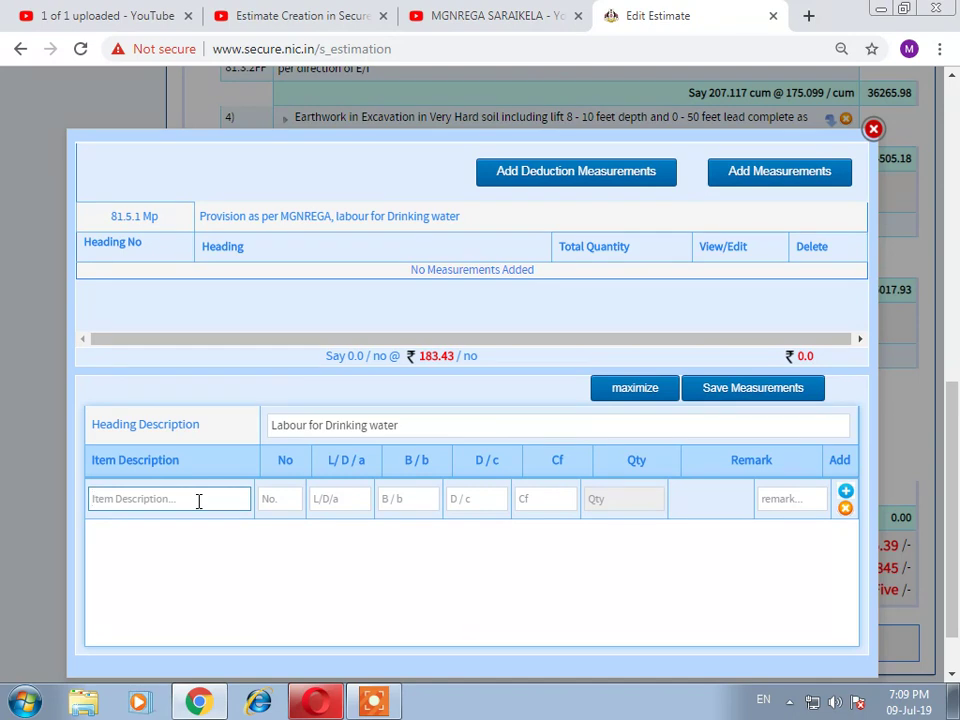
pyautogui.hotkey('ctrl', 'v')
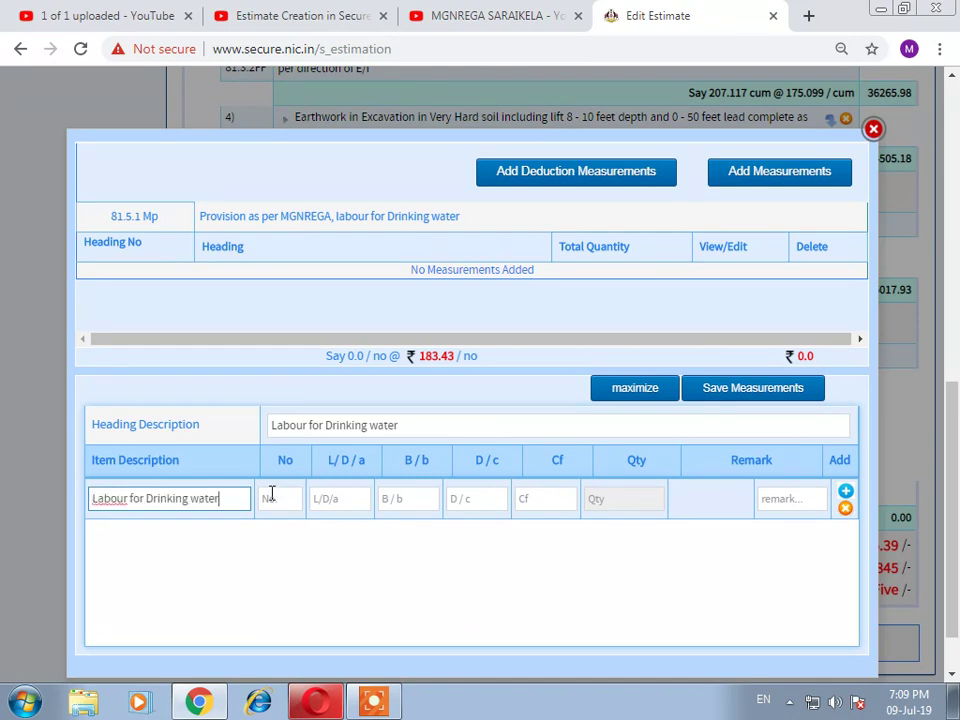
# - Replace the heading description with "Provision as per MGNREGA", copied from the 81.5.1 Mp specification description
pyautogui.click(330, 215)
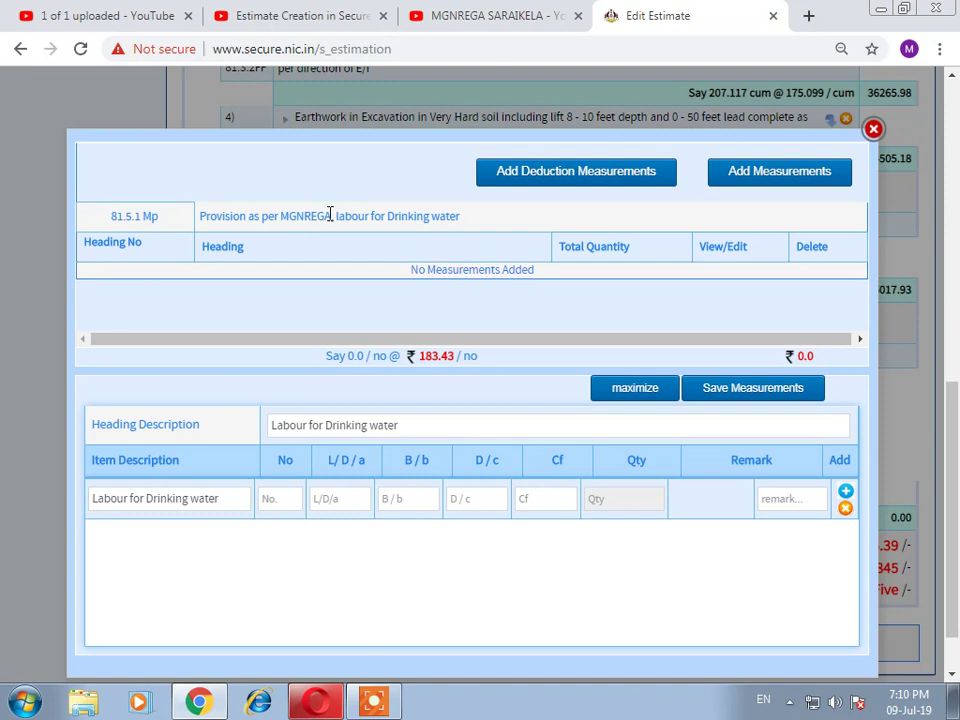
pyautogui.moveTo(330, 215); pyautogui.dragTo(202, 222)
pyautogui.hotkey('ctrl', 'c')
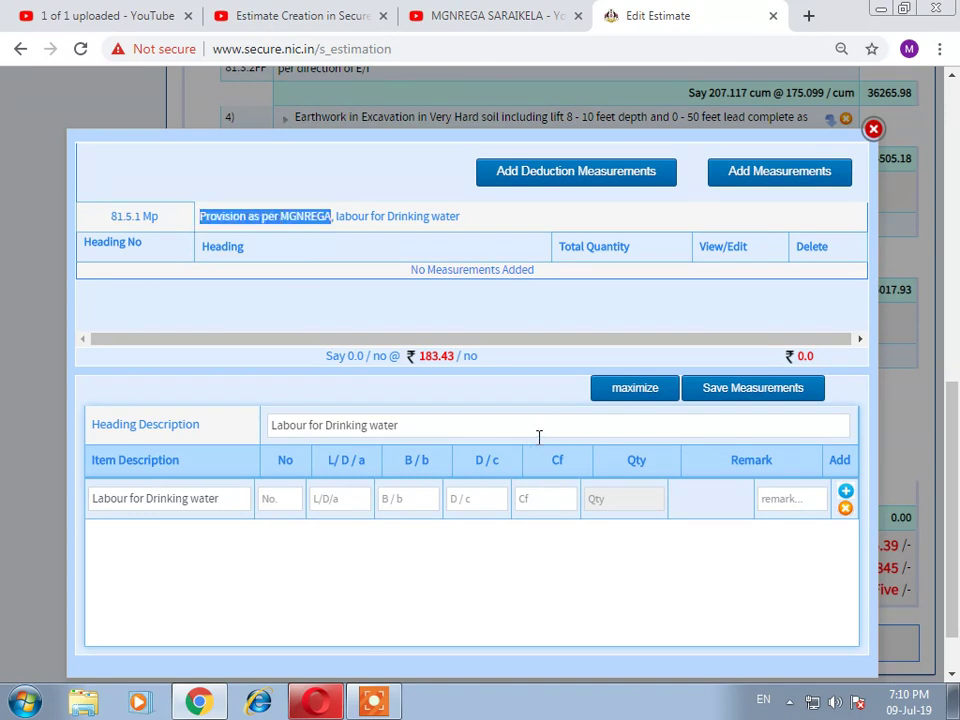
pyautogui.moveTo(419, 437); pyautogui.dragTo(266, 430)
pyautogui.hotkey('ctrl', 'v')
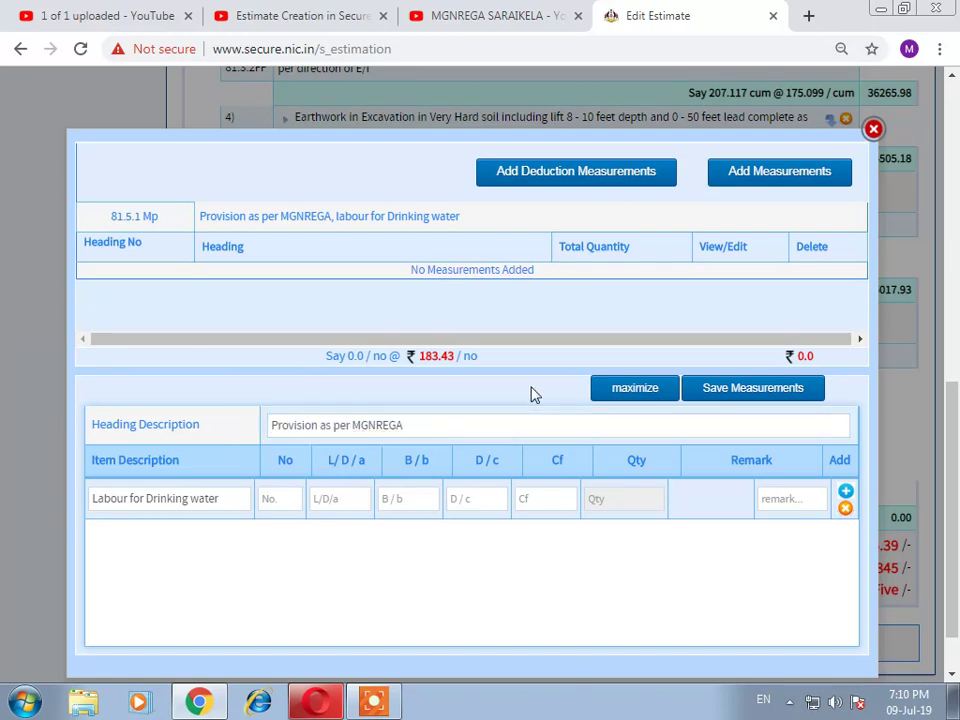
# - Set the number for the drinking water labour item to 30.20
pyautogui.click(293, 500)
pyautogui.write('30.20')
pyautogui.click(634, 574)
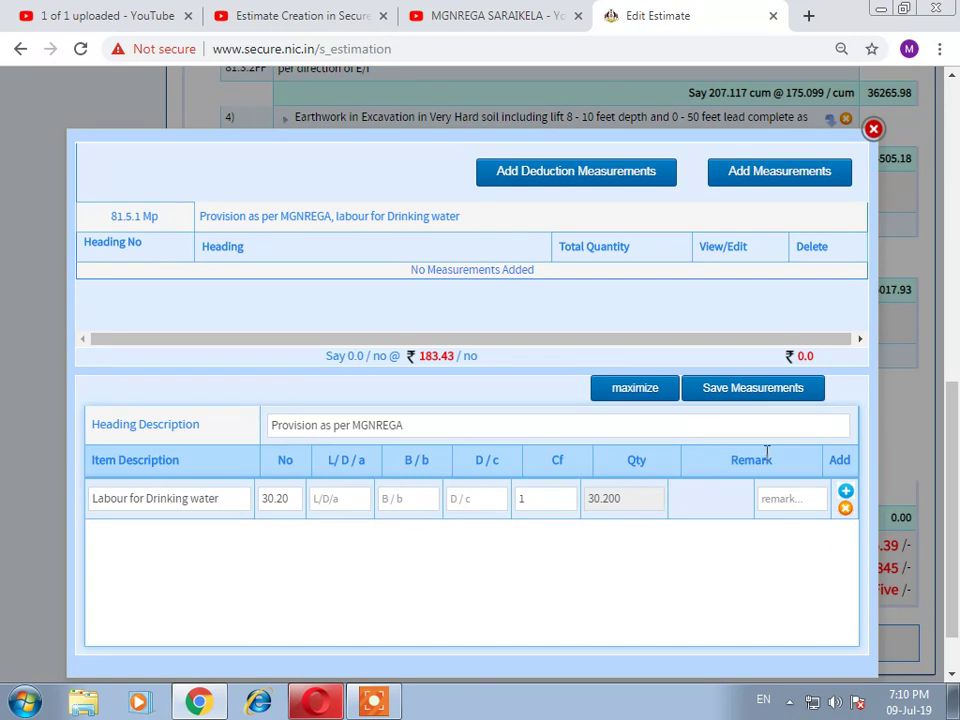
pyautogui.click(846, 492)
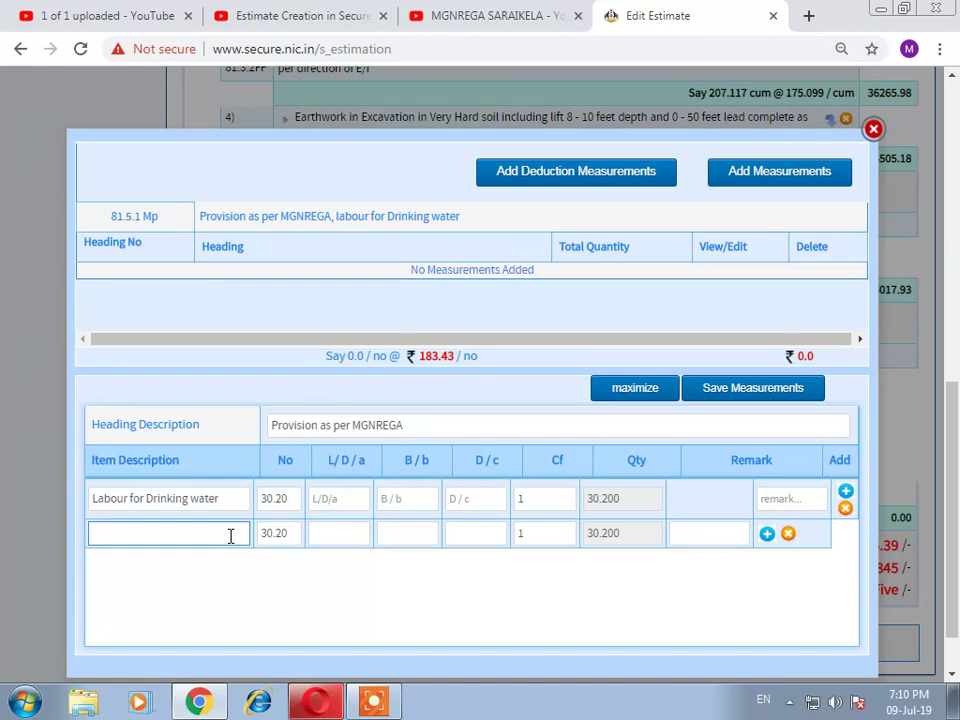
pyautogui.write('our for')
pyautogui.press('BackSpace')
pyautogui.press('BackSpace')
pyautogui.press('BackSpace')
pyautogui.press('BackSpace')
pyautogui.press('BackSpace')
pyautogui.press('BackSpace')
pyautogui.click(788, 533)
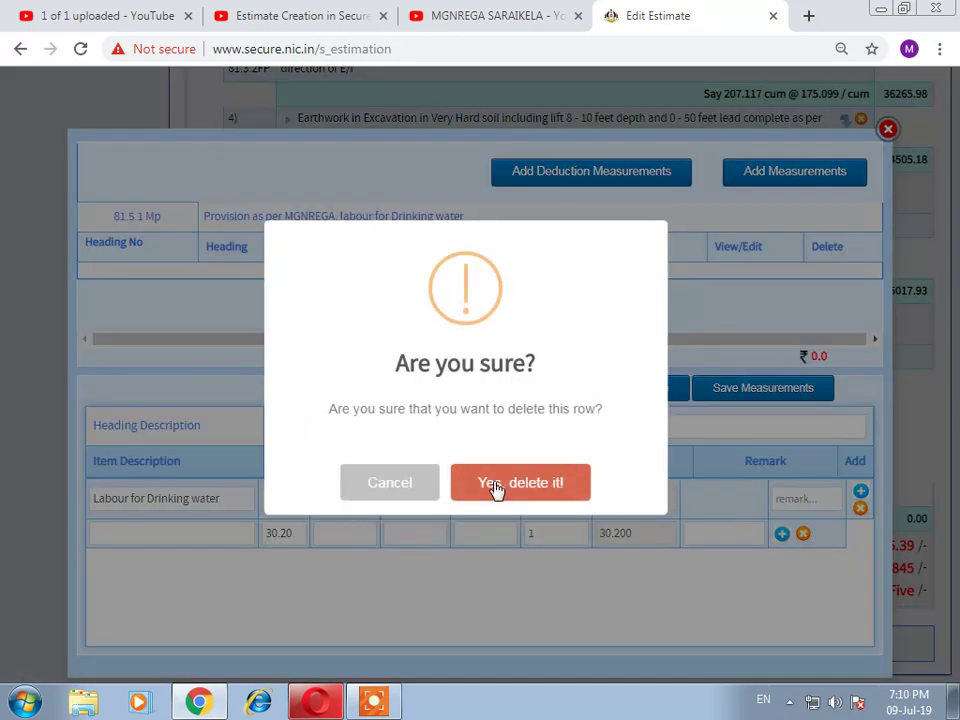
pyautogui.click(386, 484)
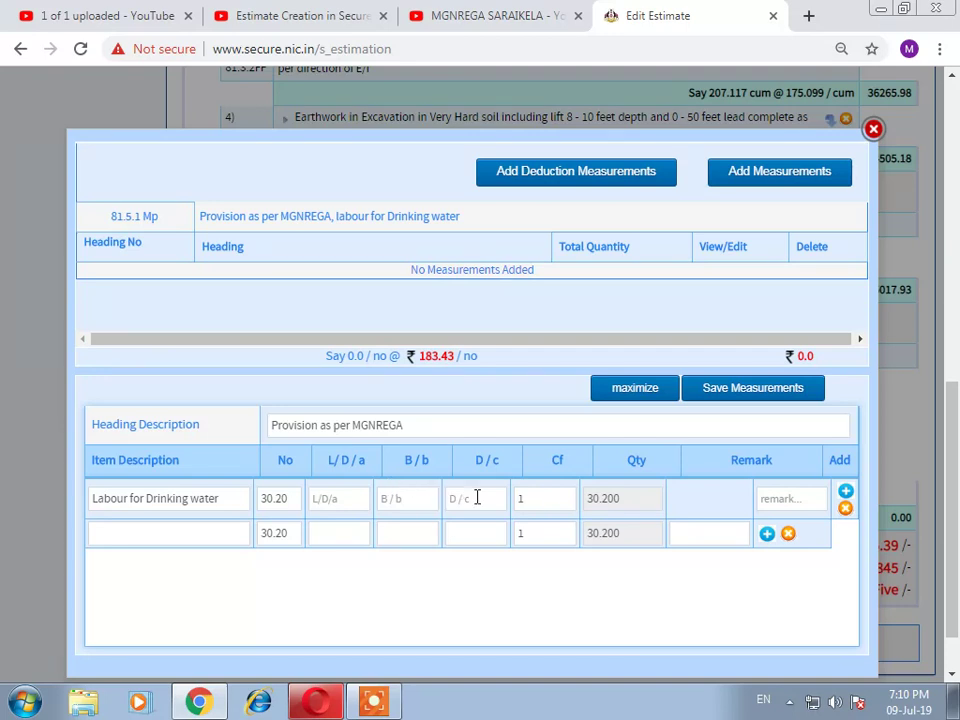
pyautogui.click(545, 530)
pyautogui.press('BackSpace')
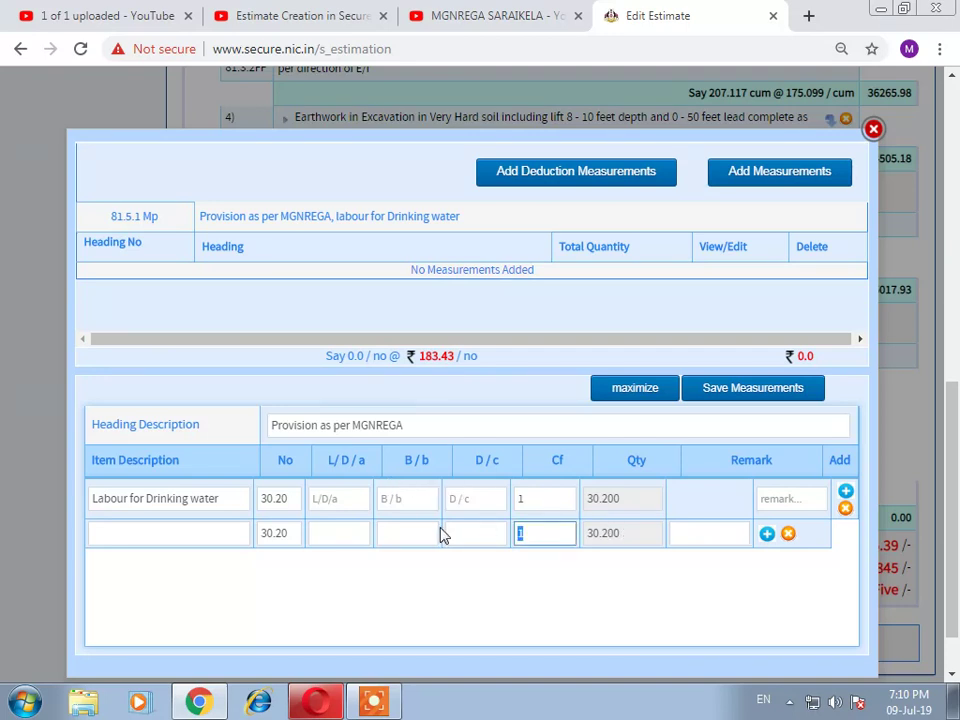
pyautogui.doubleClick(282, 537)
pyautogui.write('1')
pyautogui.click(788, 535)
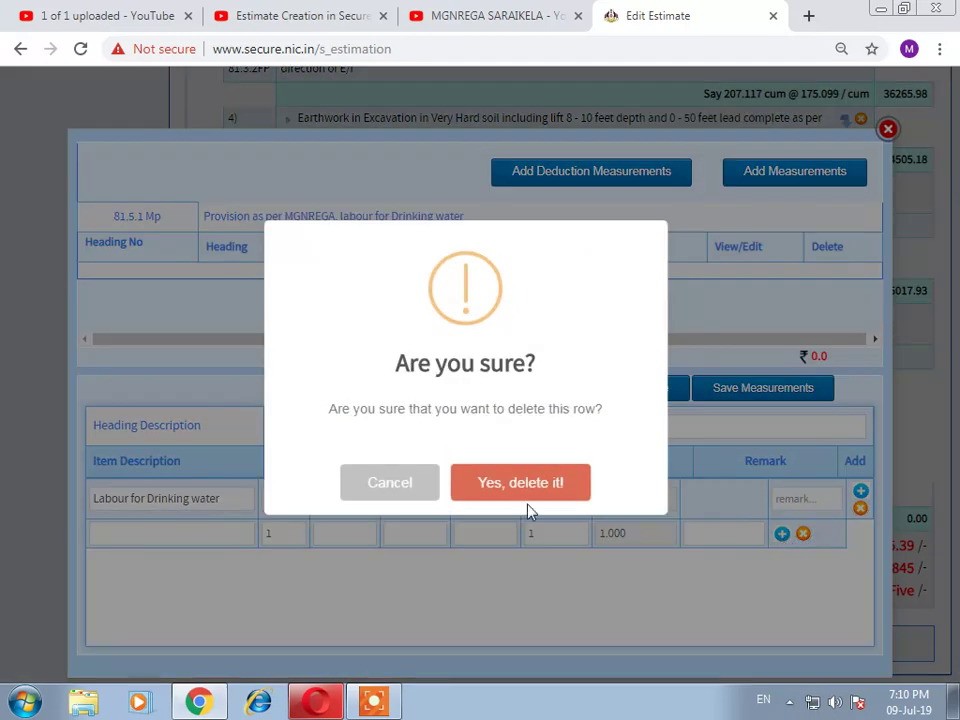
pyautogui.click(517, 488)
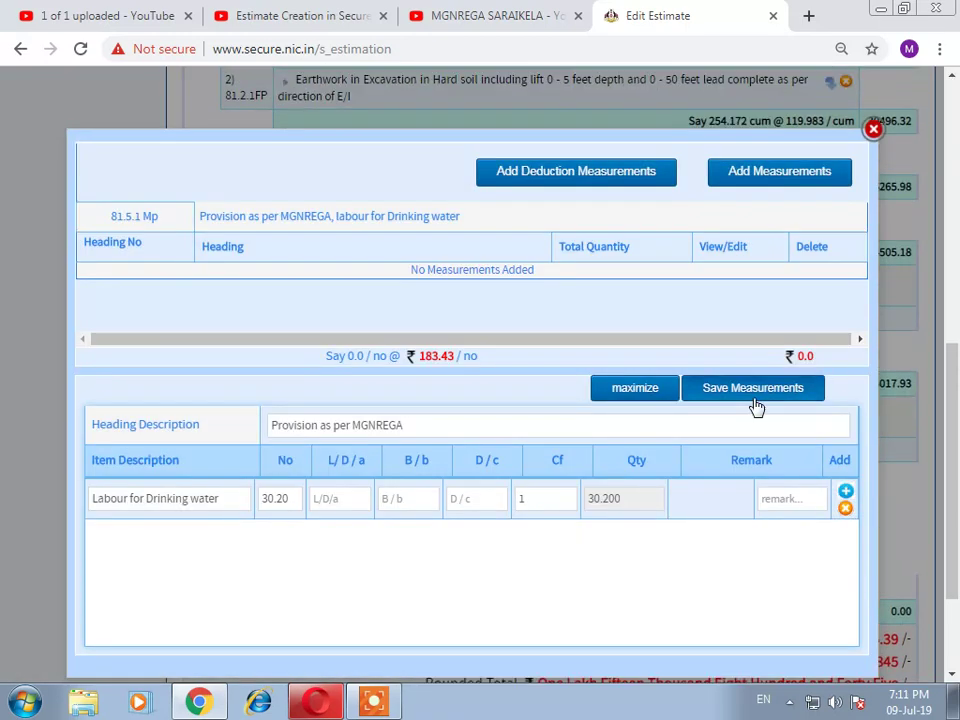
# - Save the drinking water labour measurement, then return to the estimate and collapse specification 81.5.1 Mp
pyautogui.click(757, 394)
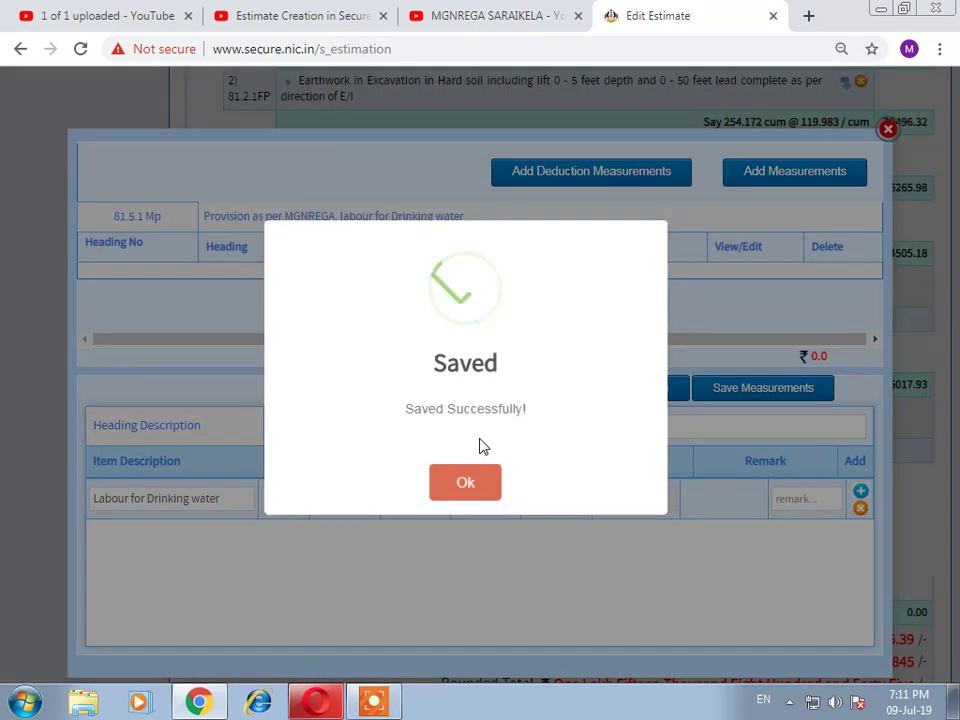
pyautogui.click(465, 482)
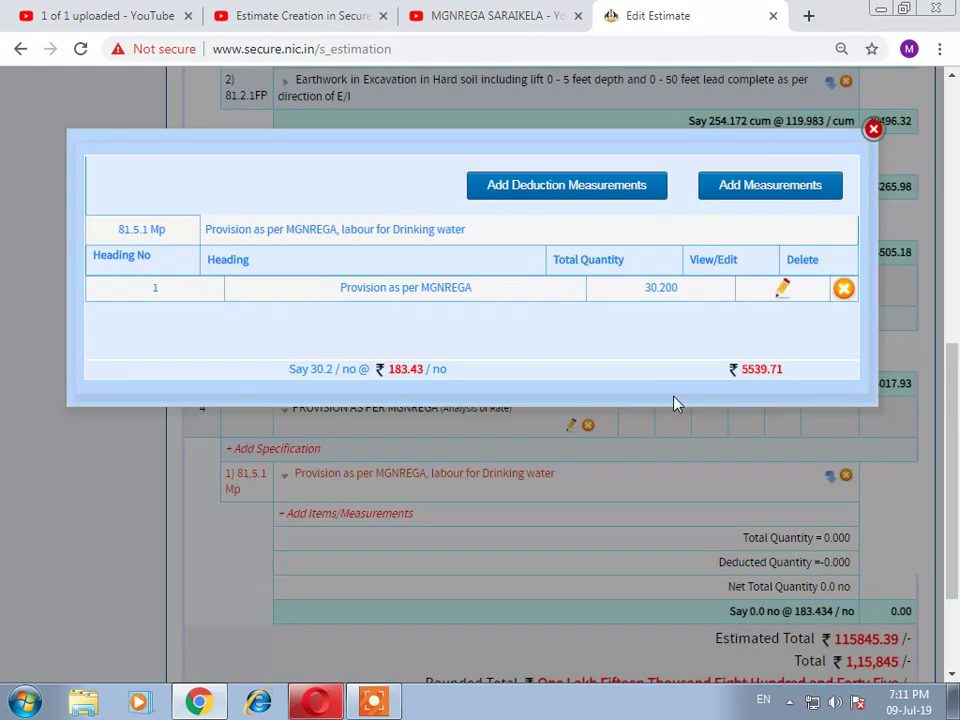
pyautogui.click(873, 130)
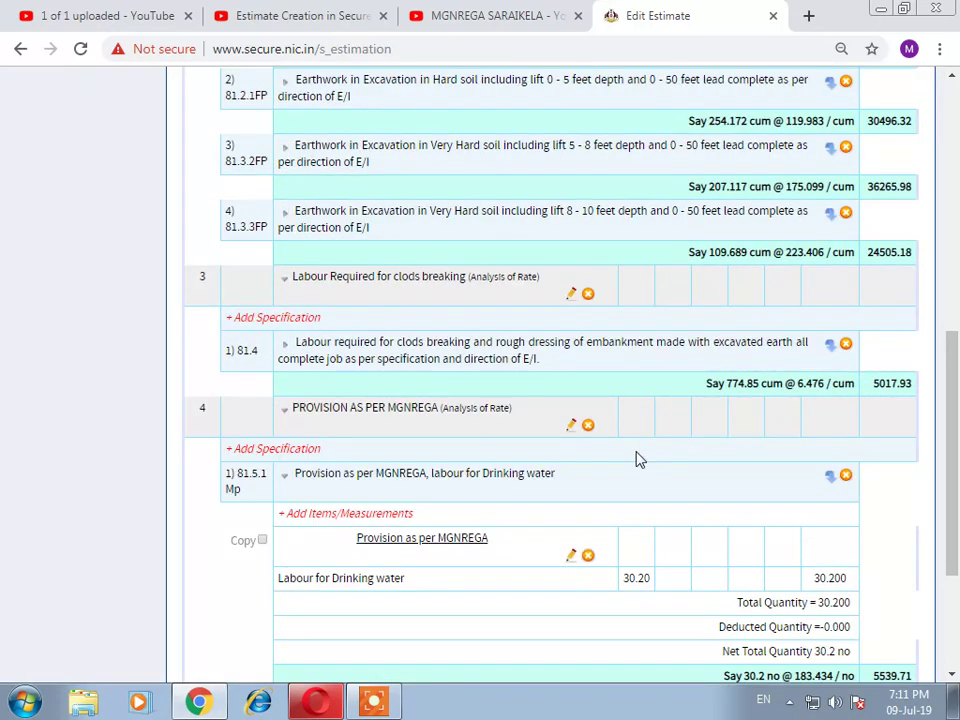
pyautogui.scroll(-1, 450, 460)
pyautogui.click(365, 396)
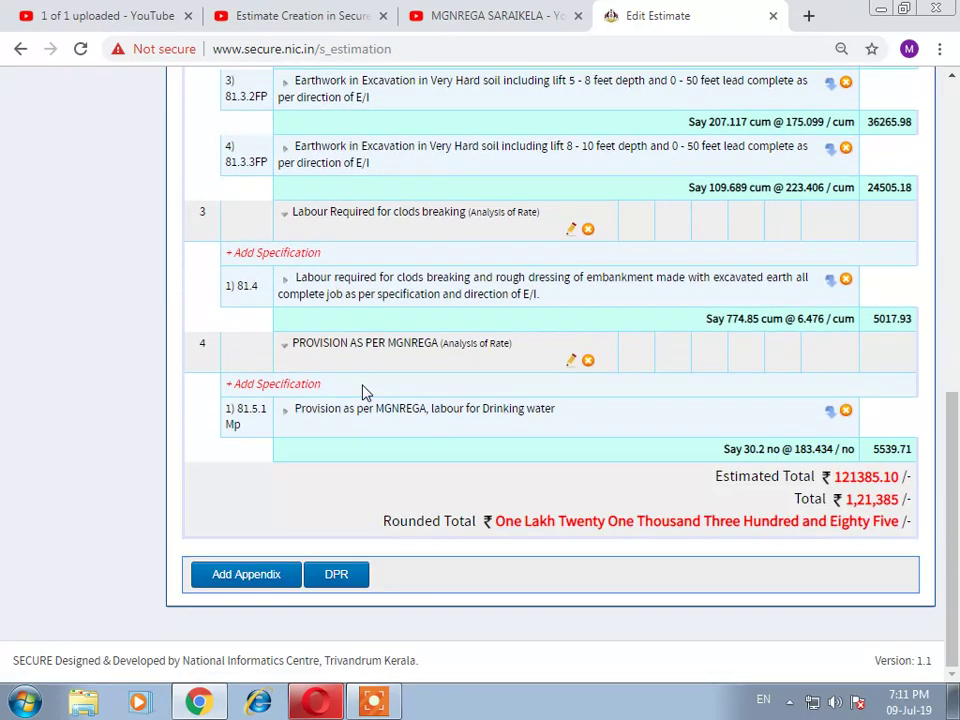
# - Start adding another specification to the MGNREGA provision heading and search subhead 81 - MGNREGA Jharkhand Data for "81.5.2"
pyautogui.click(305, 388)
pyautogui.click(317, 300)
pyautogui.scroll(-4, 339, 467)
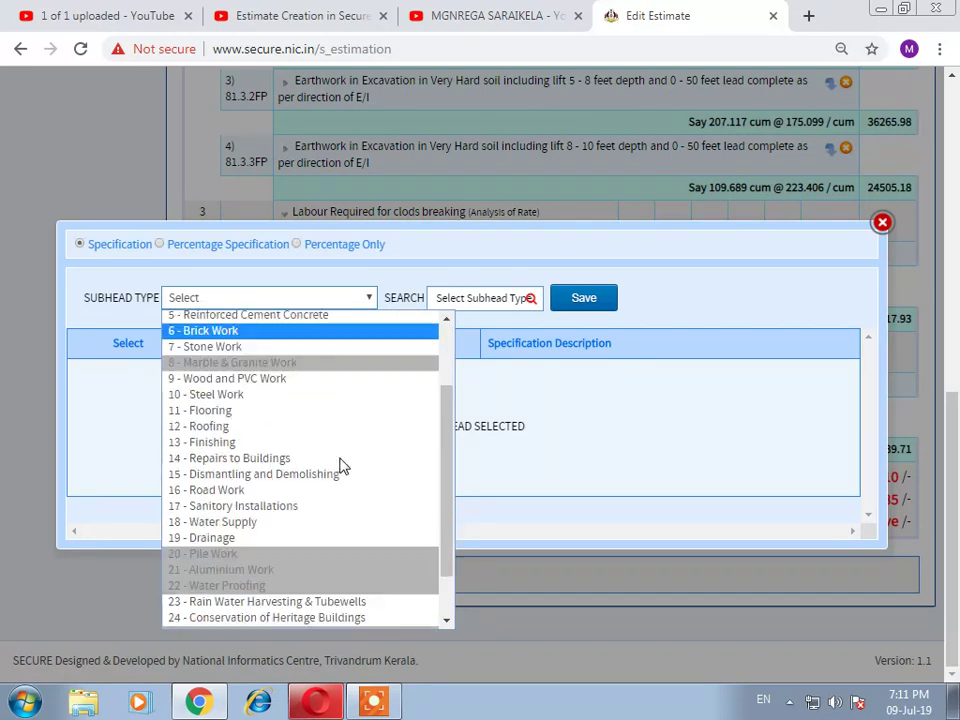
pyautogui.click(295, 620)
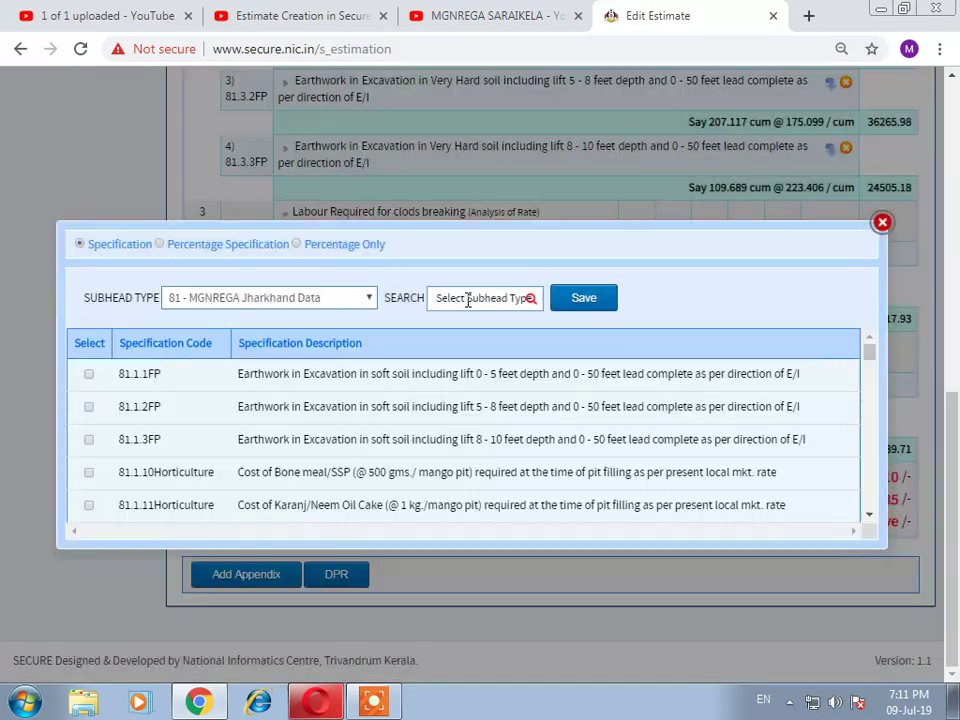
pyautogui.click(467, 300)
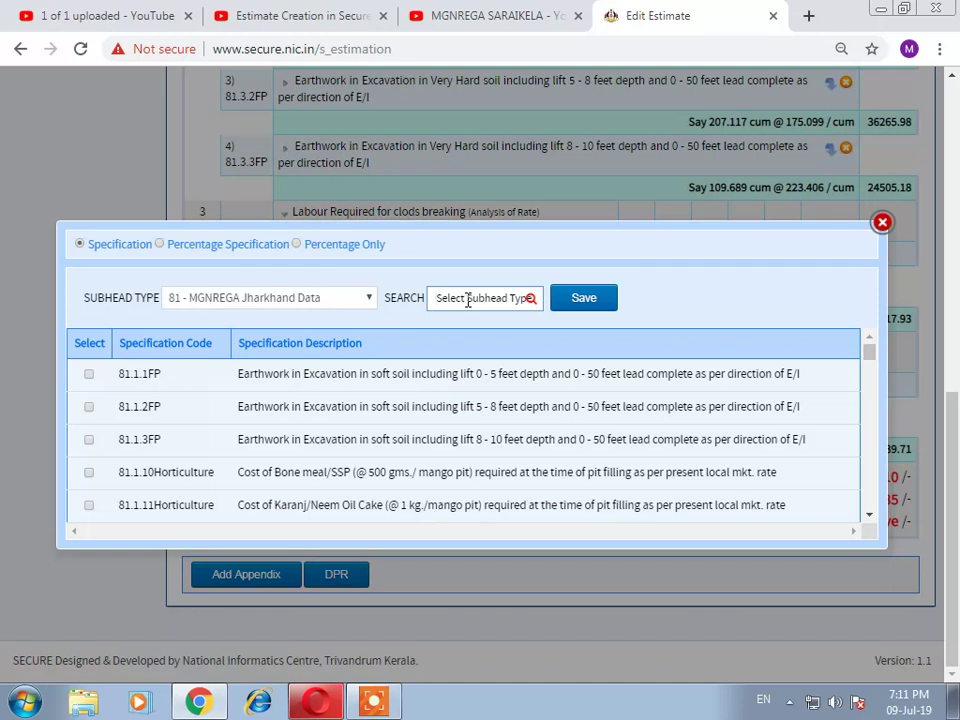
pyautogui.write('81.5.2')
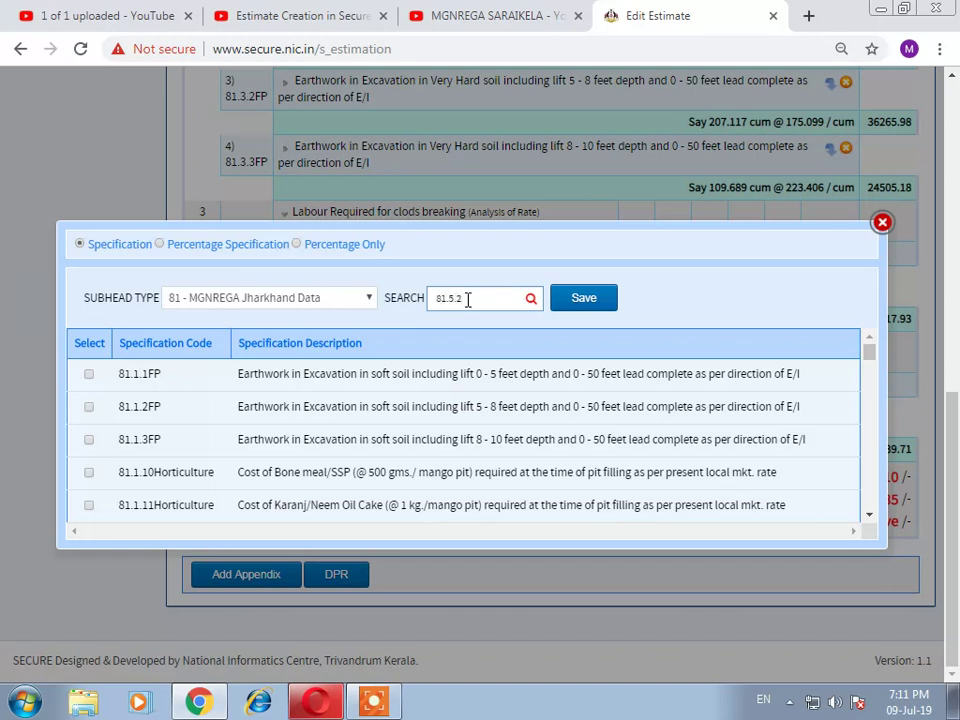
pyautogui.click(530, 298)
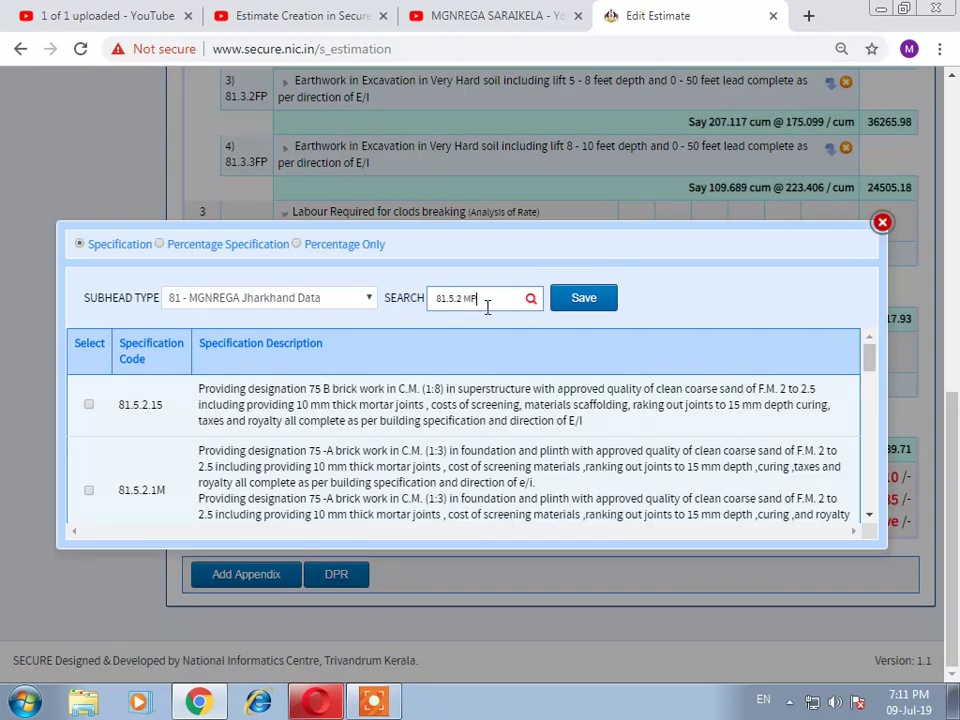
# - Search for "81.5.2 MP" and add specification 81.5.2 Mp, labour for child care, to the MGNREGA provision heading
pyautogui.click(531, 299)
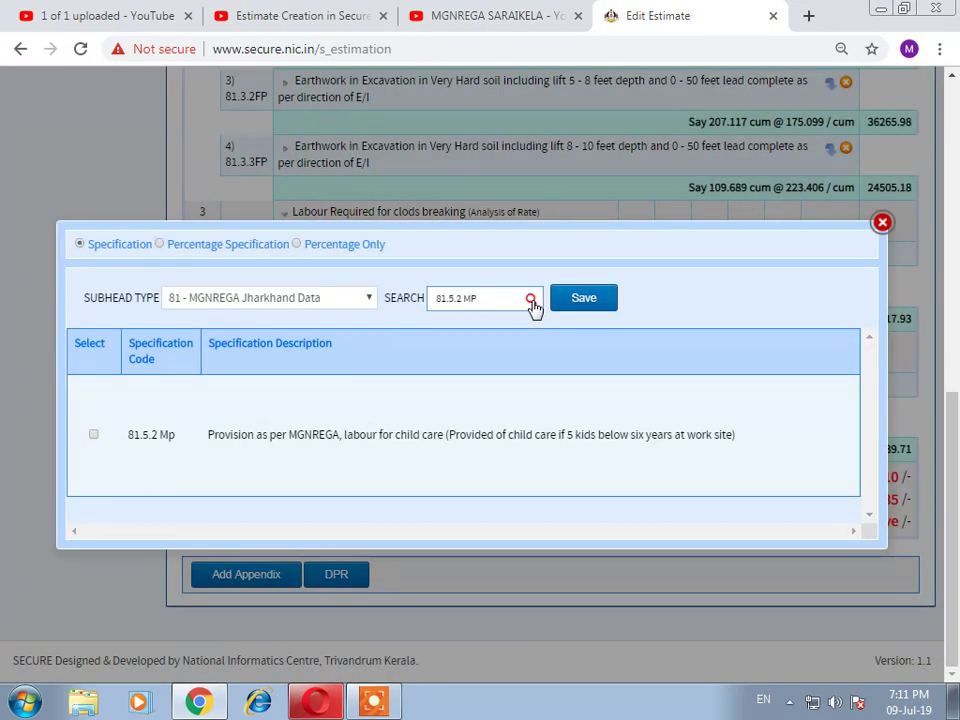
pyautogui.click(93, 434)
pyautogui.click(584, 299)
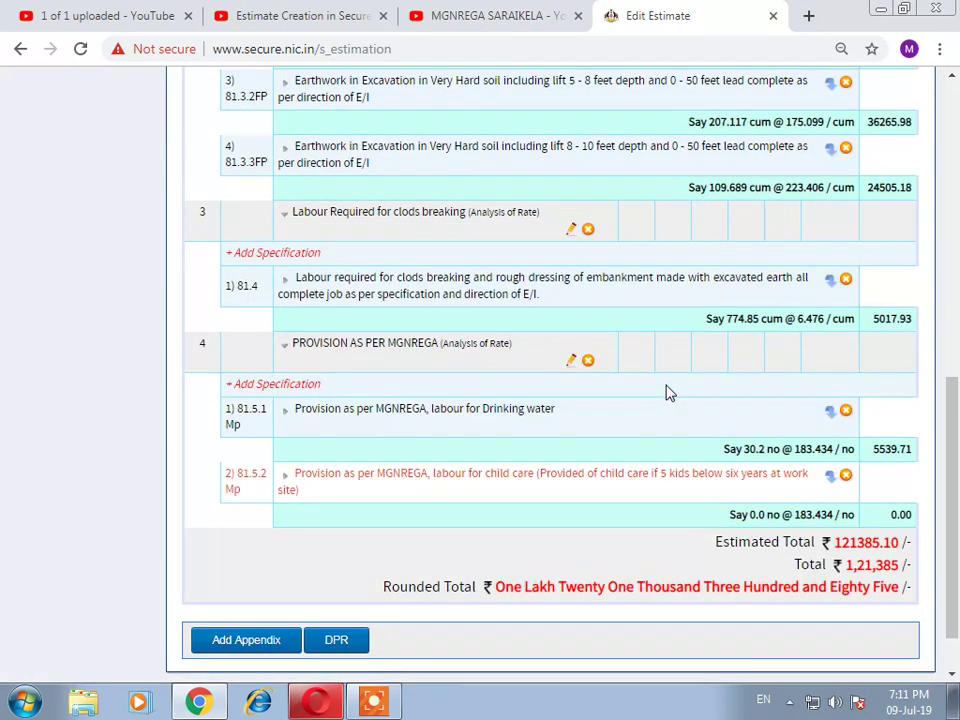
# - Start a measurement for specification 81.5.2 Mp with the heading description "Provision as per MGNREGA", copied from its description
pyautogui.scroll(-1, 665, 392)
pyautogui.click(508, 425)
pyautogui.click(330, 450)
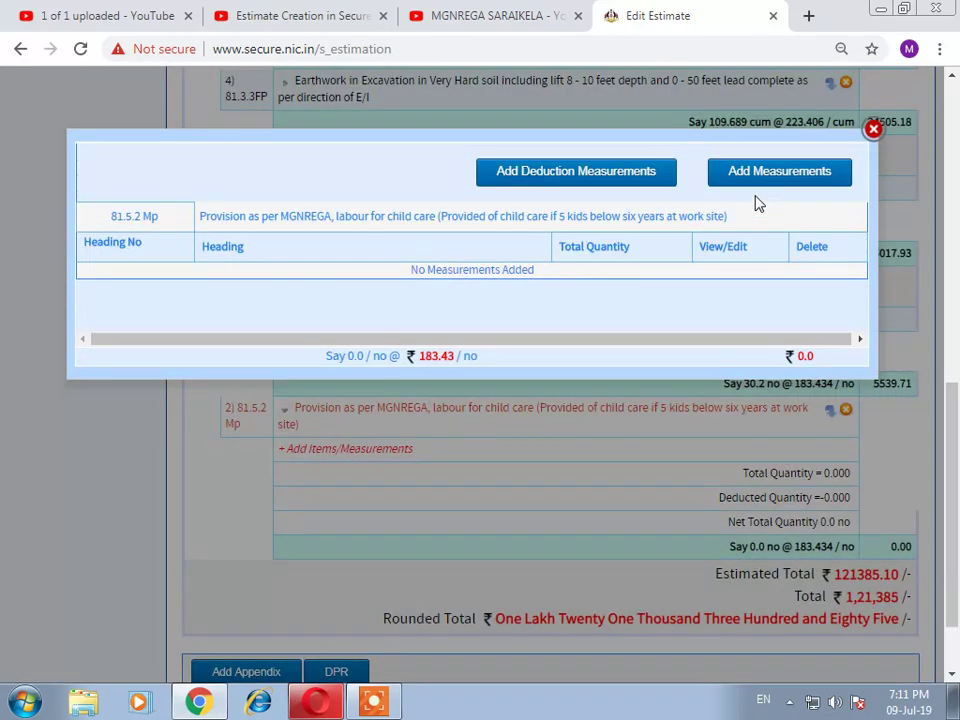
pyautogui.click(769, 170)
pyautogui.click(333, 426)
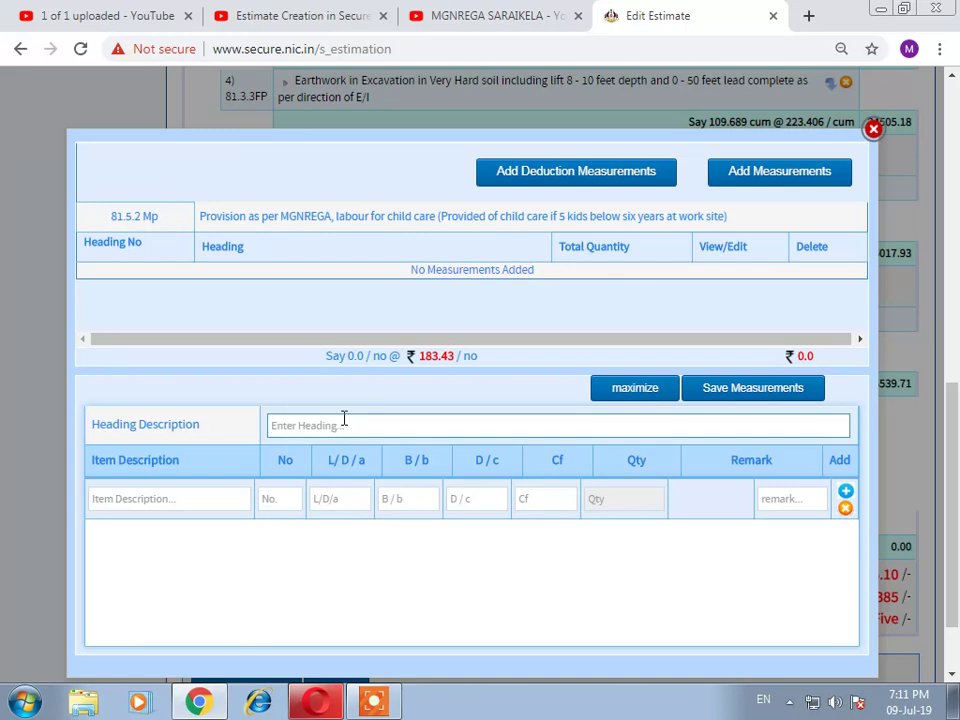
pyautogui.moveTo(203, 216); pyautogui.dragTo(326, 217)
pyautogui.hotkey('ctrl', 'c')
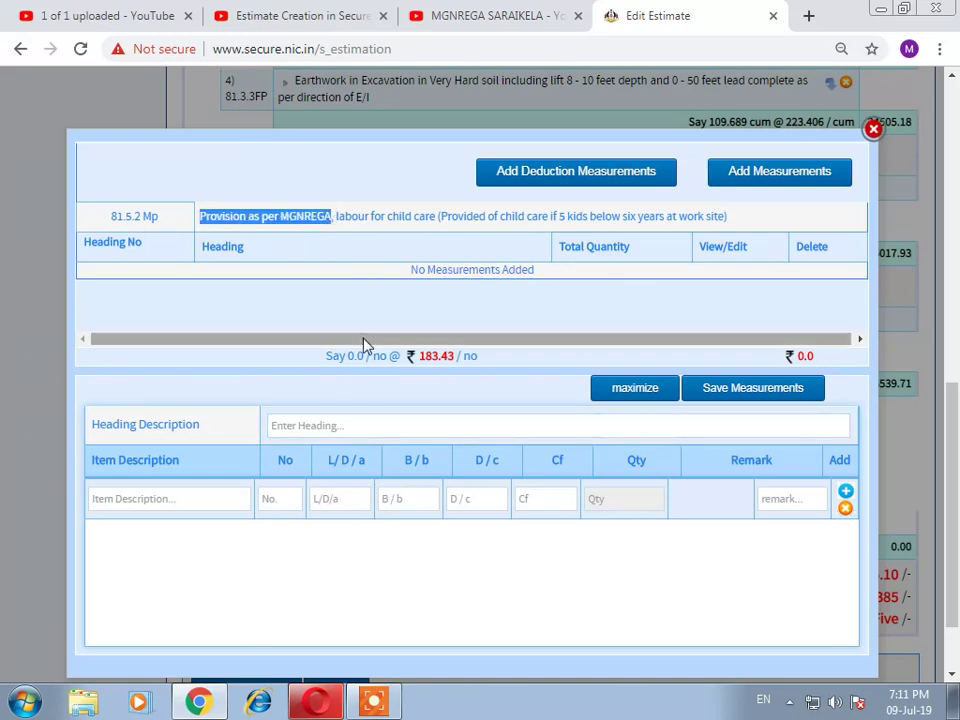
pyautogui.click(347, 428)
pyautogui.hotkey('ctrl', 'v')
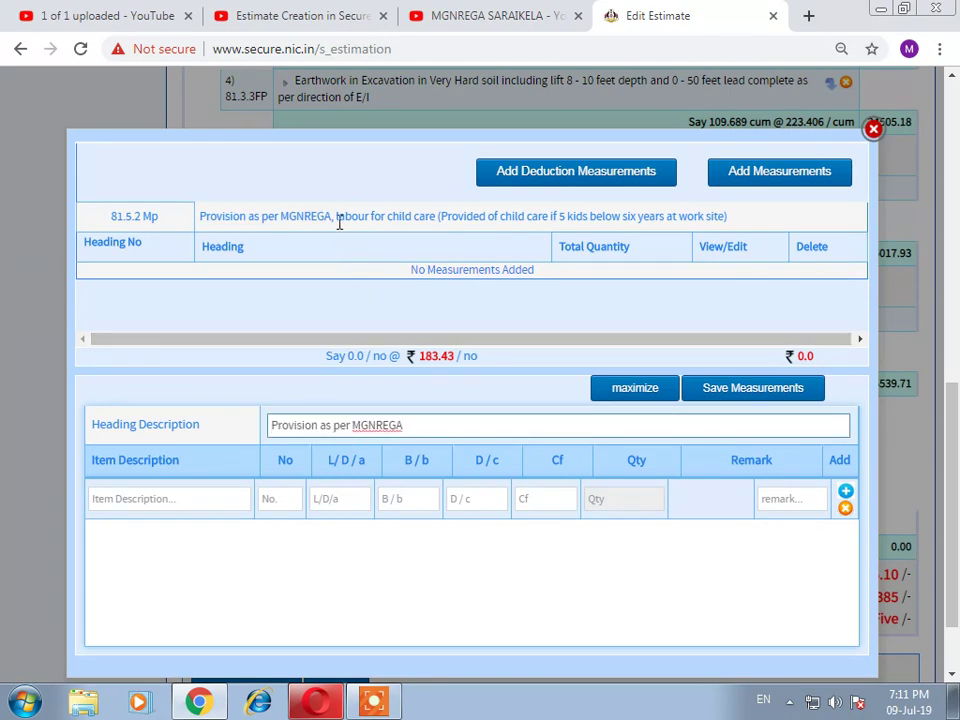
# - Set the item description to "Labour for child care", copied from the specification description and capitalized
pyautogui.moveTo(337, 216); pyautogui.dragTo(429, 214)
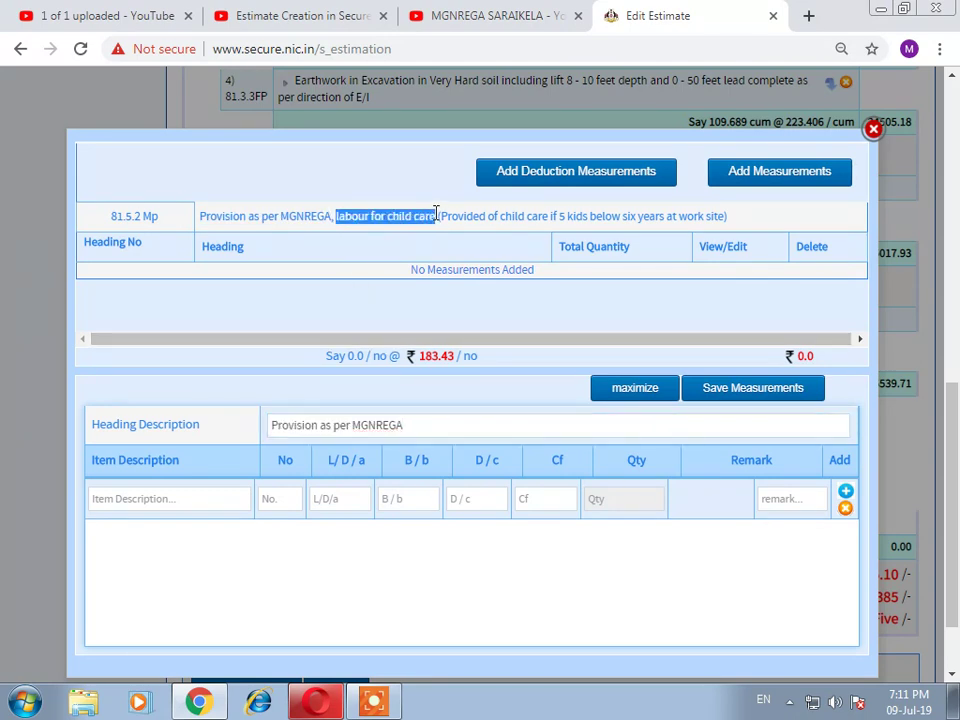
pyautogui.hotkey('ctrl', 'c')
pyautogui.click(176, 495)
pyautogui.hotkey('ctrl', 'v')
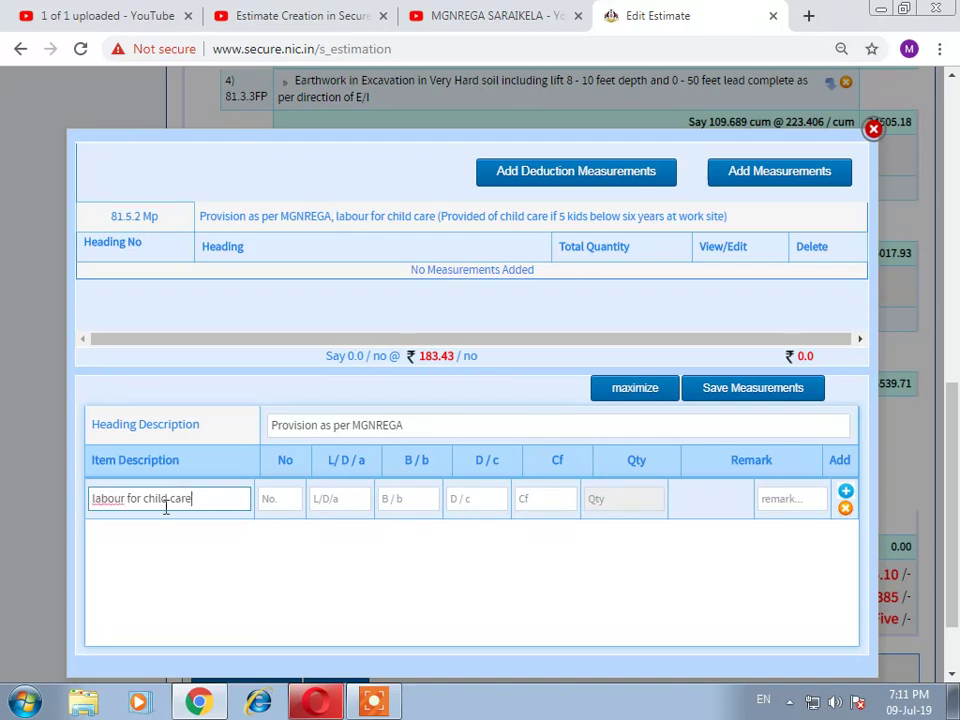
pyautogui.press('Home')
pyautogui.press('Delete')
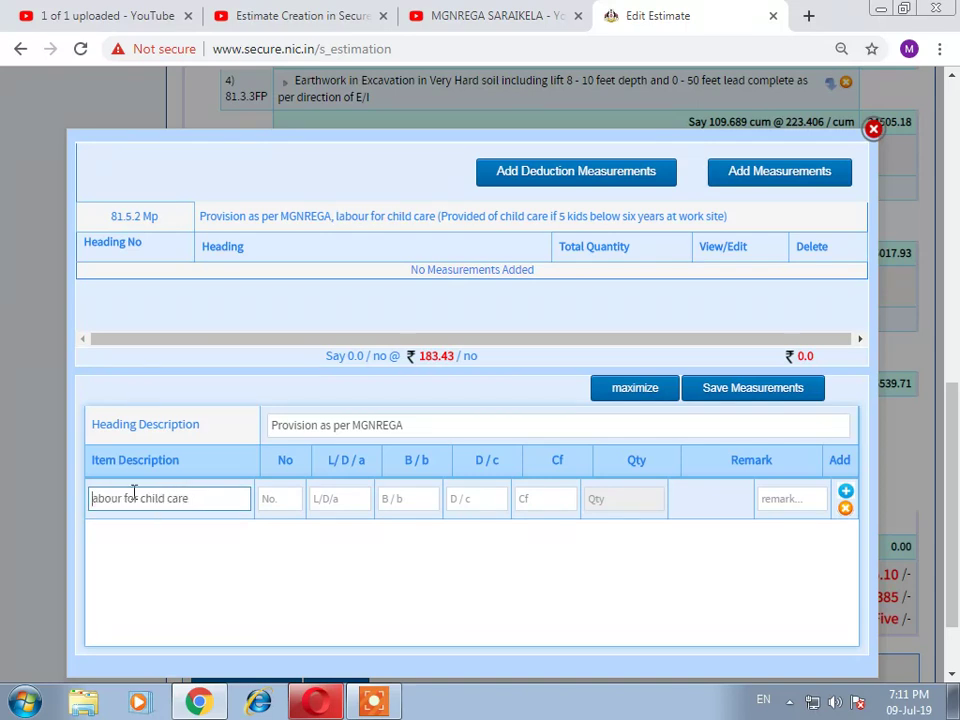
pyautogui.write('L')
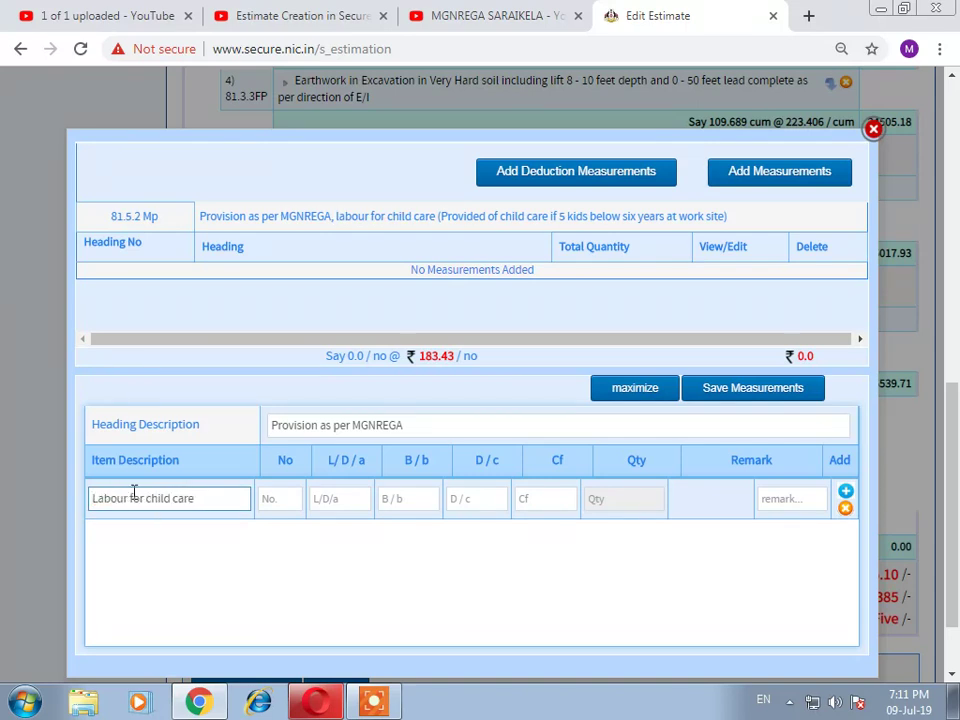
# - Set the number for the child care labour item to 30.20 and save the measurement
pyautogui.click(275, 500)
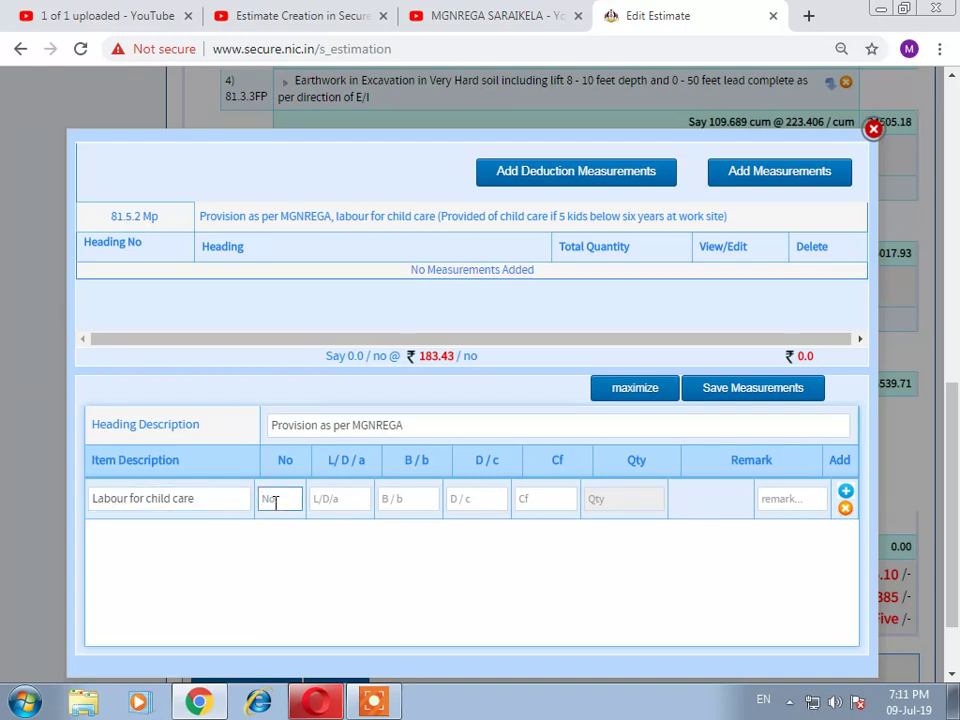
pyautogui.click(514, 572)
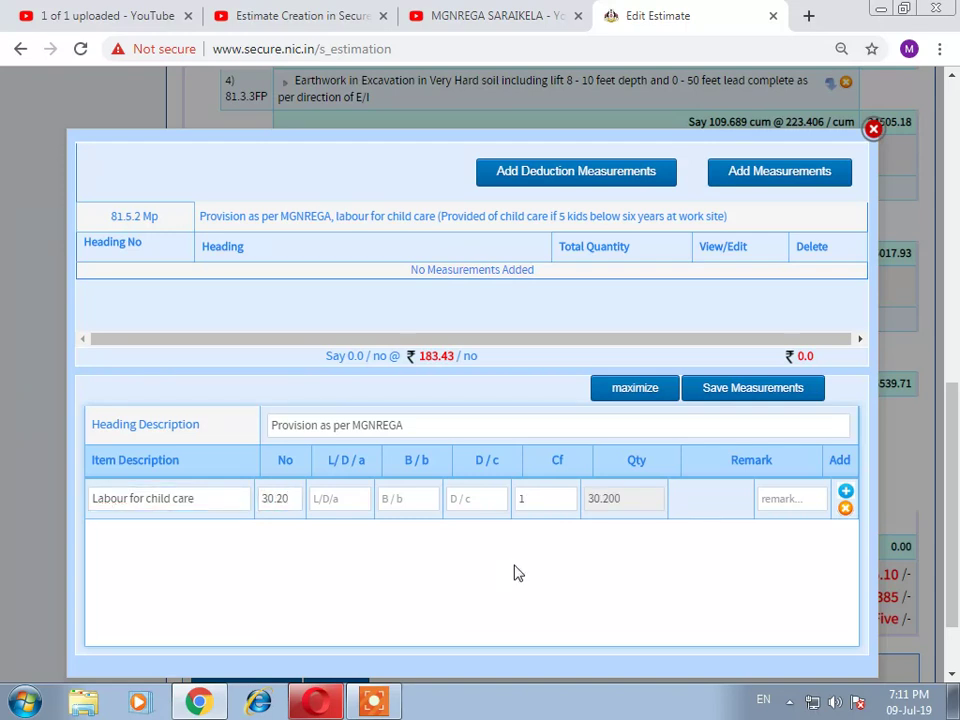
pyautogui.click(729, 392)
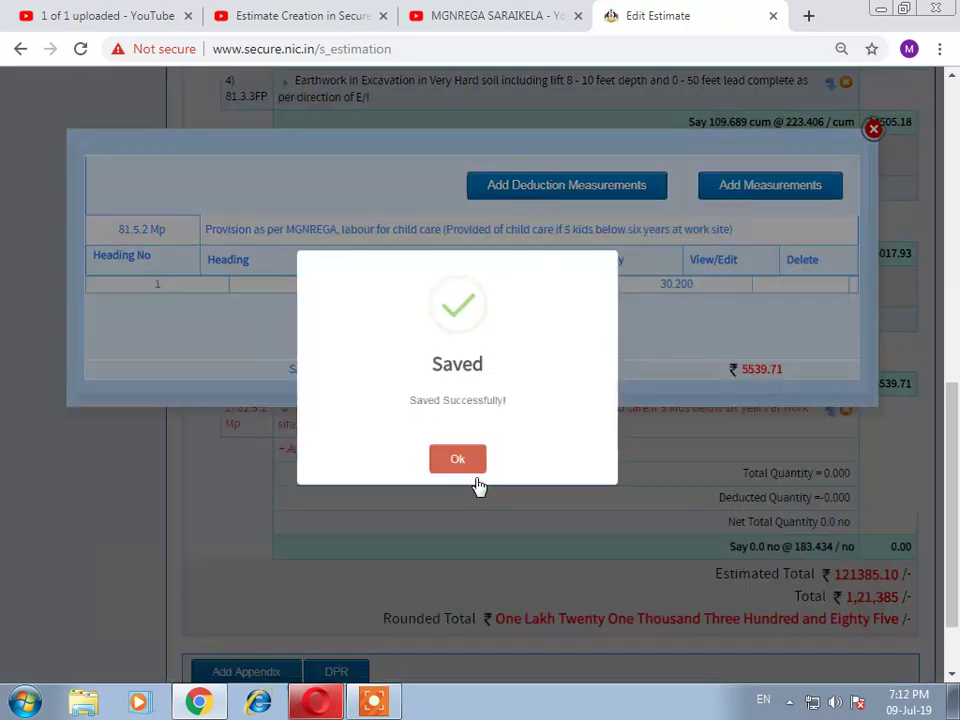
# - Close the saved child care labour measurement and check its entry in the draft estimate
pyautogui.click(470, 462)
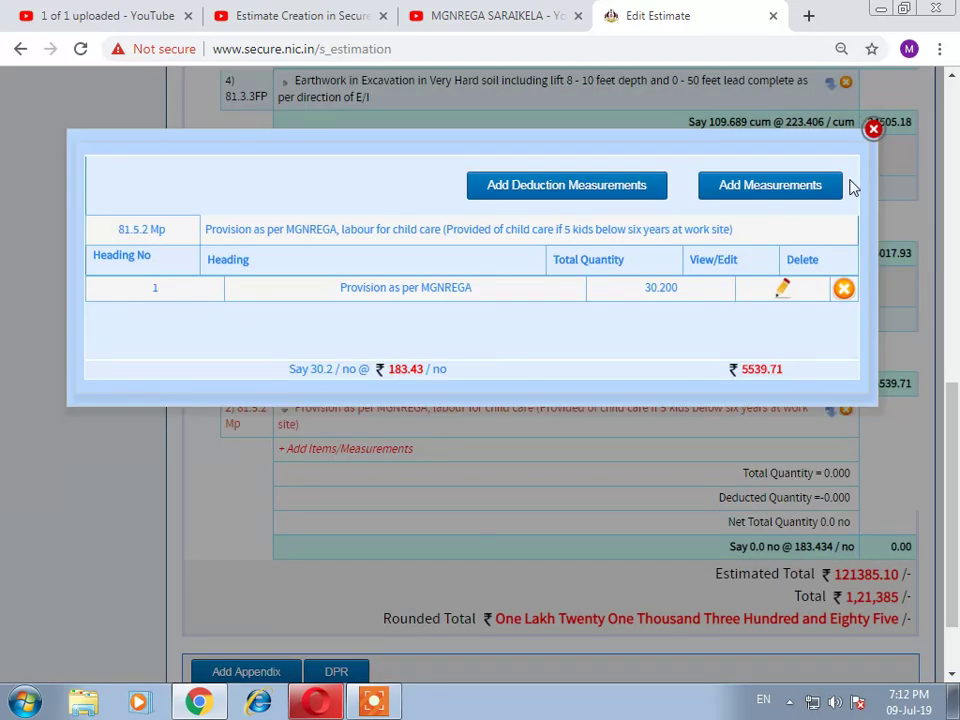
pyautogui.click(873, 130)
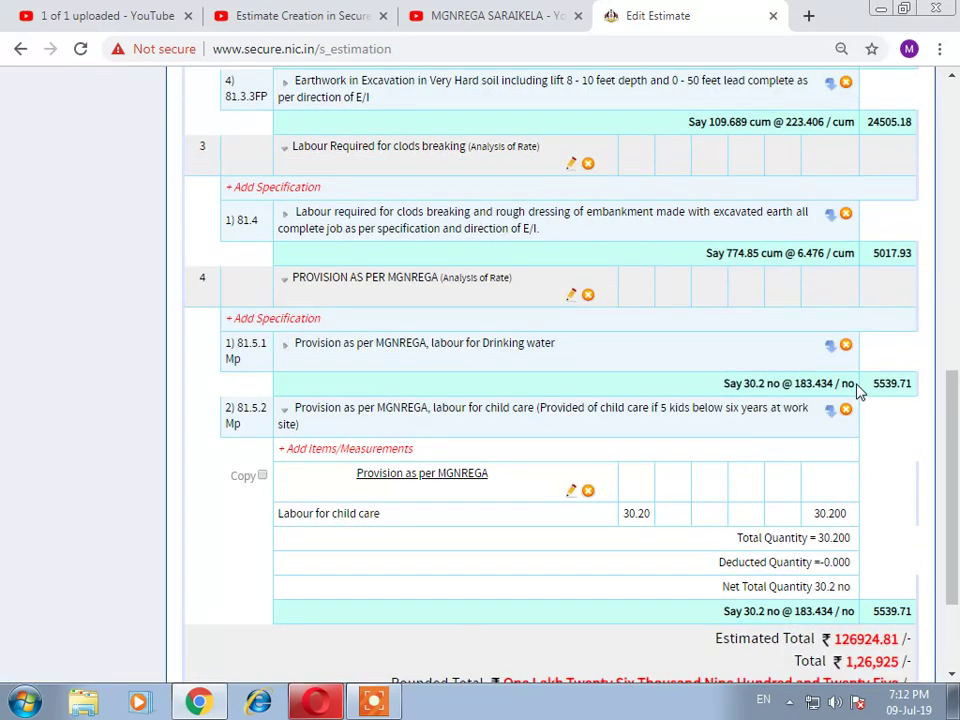
pyautogui.scroll(-3, 857, 391)
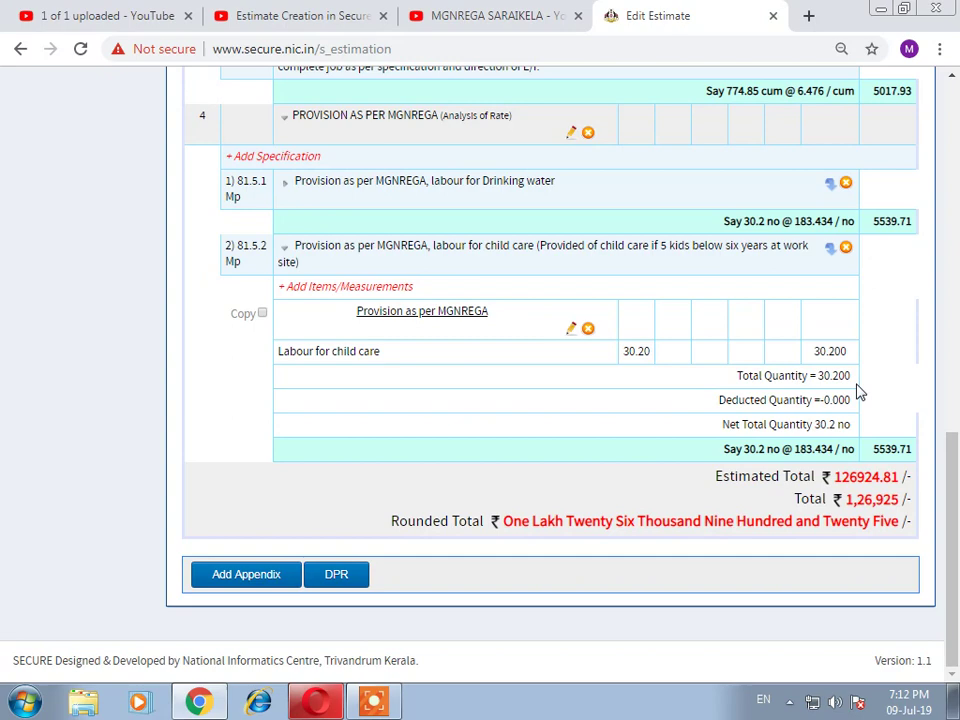
pyautogui.scroll(3, 857, 391)
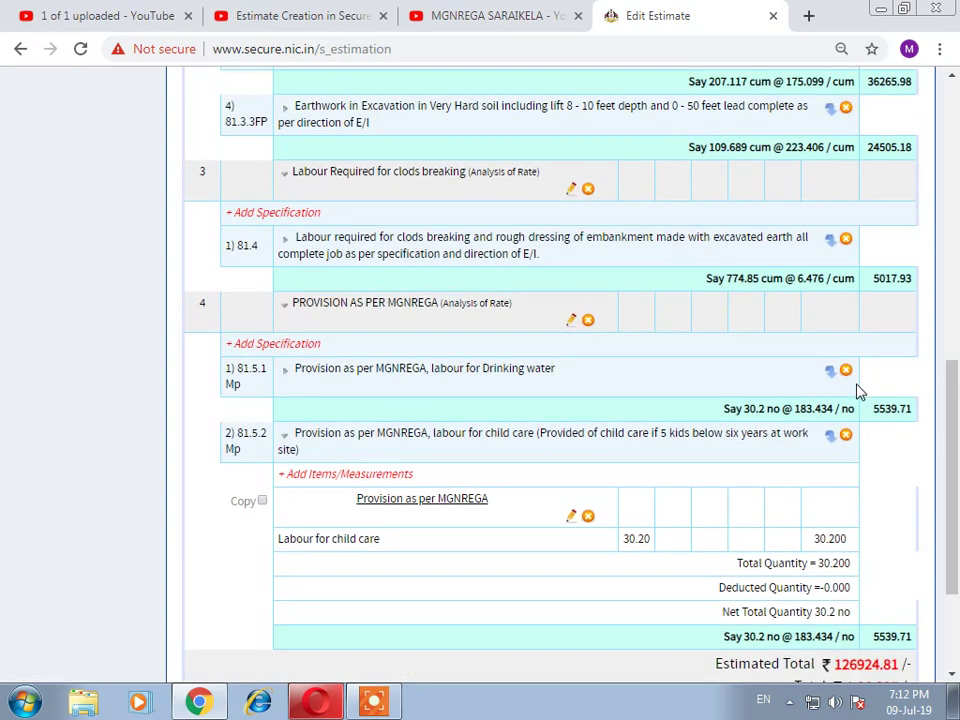
pyautogui.scroll(7, 857, 391)
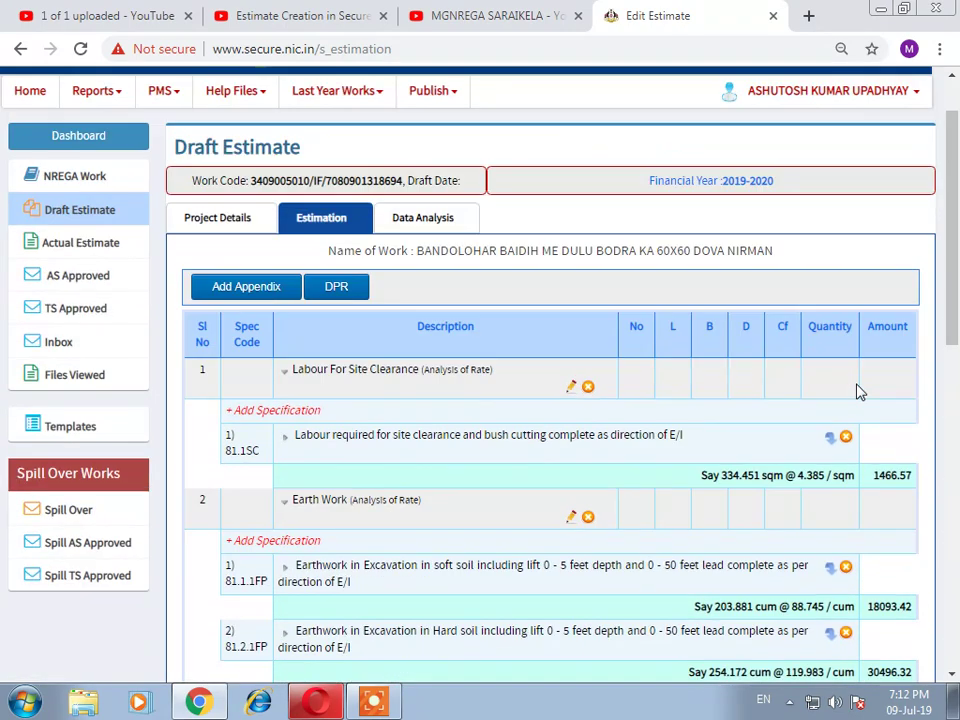
pyautogui.scroll(1, 857, 391)
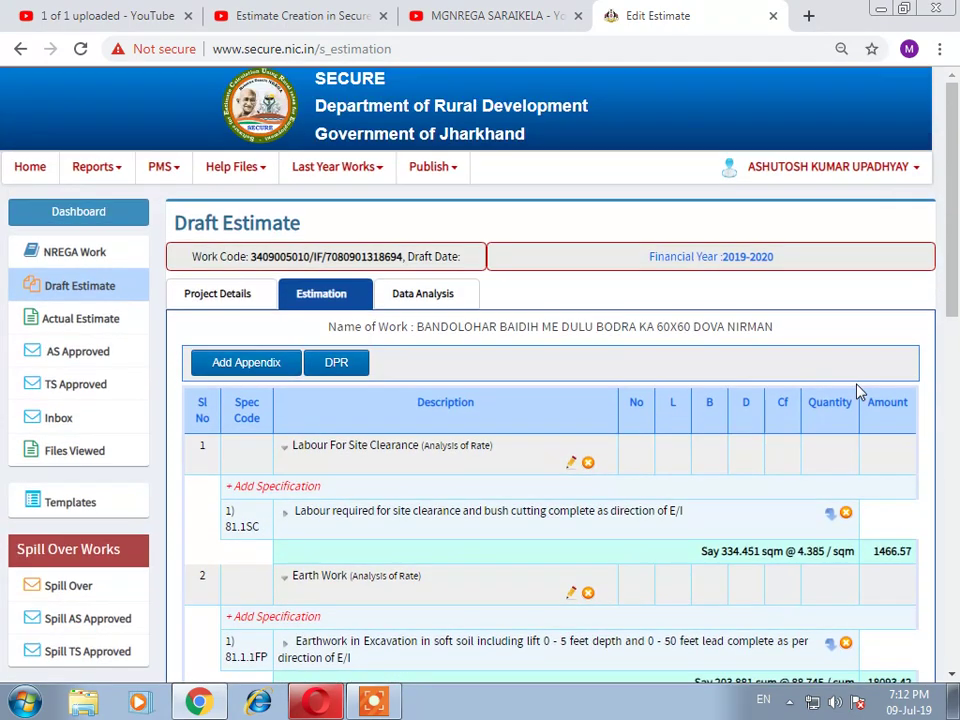
# - Add a lump sum entry of type Display Board with the amount 3000 to the estimate
pyautogui.click(257, 373)
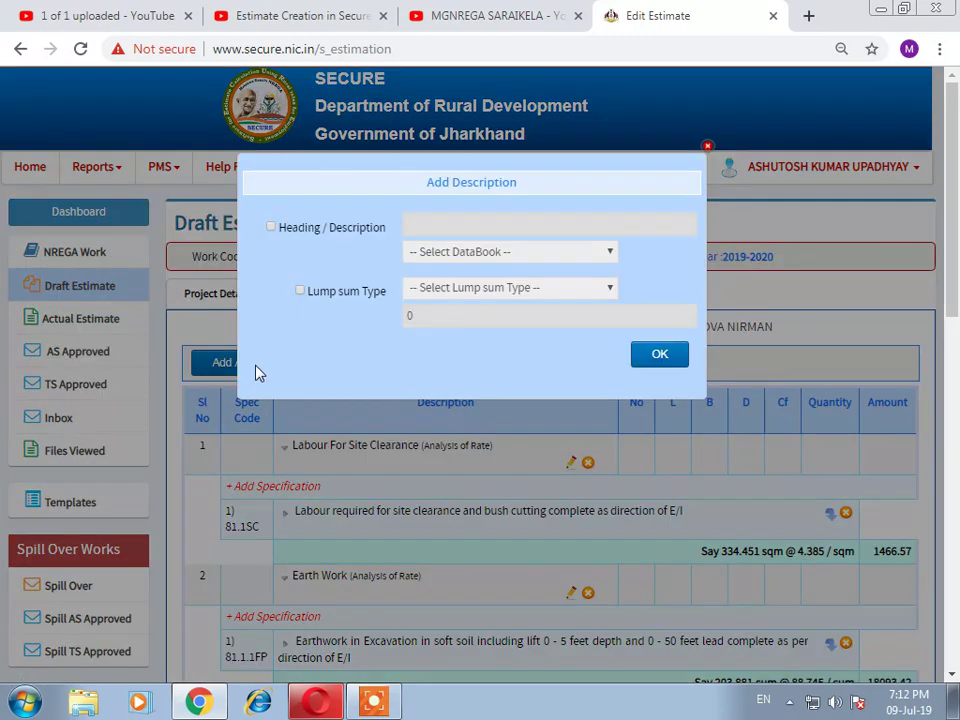
pyautogui.click(302, 291)
pyautogui.click(413, 288)
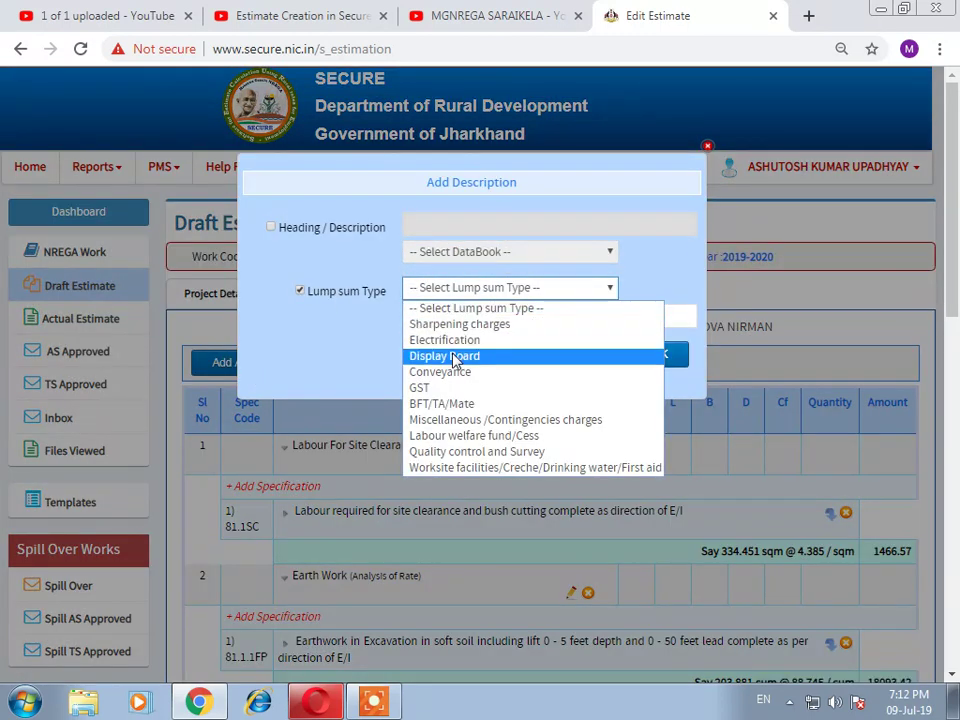
pyautogui.click(440, 355)
pyautogui.click(465, 315)
pyautogui.moveTo(465, 315); pyautogui.dragTo(294, 311)
pyautogui.write('3000')
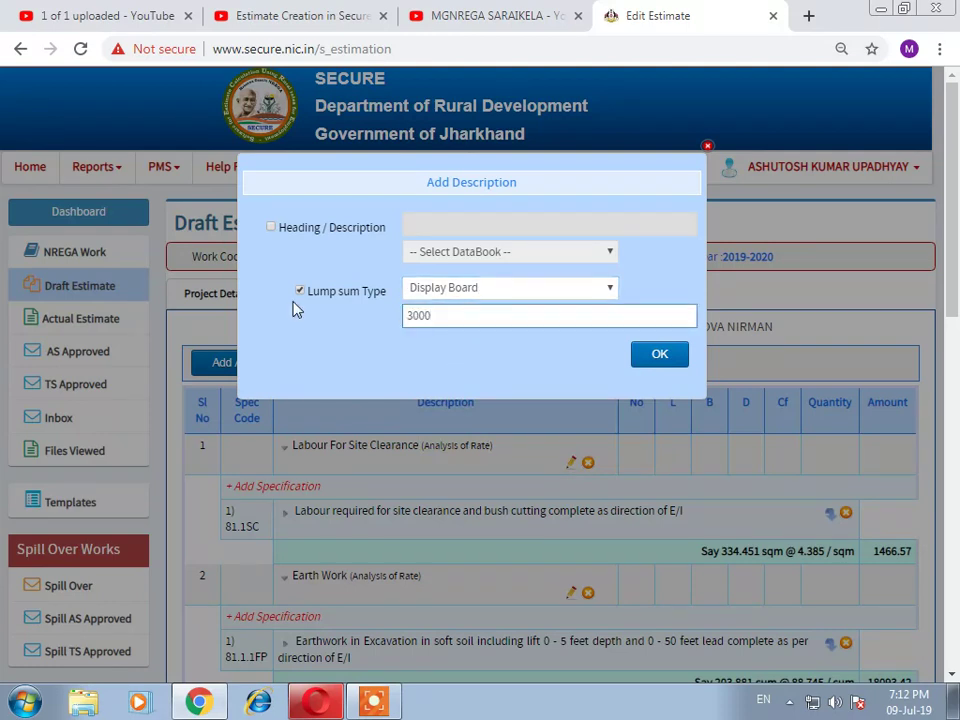
pyautogui.click(664, 360)
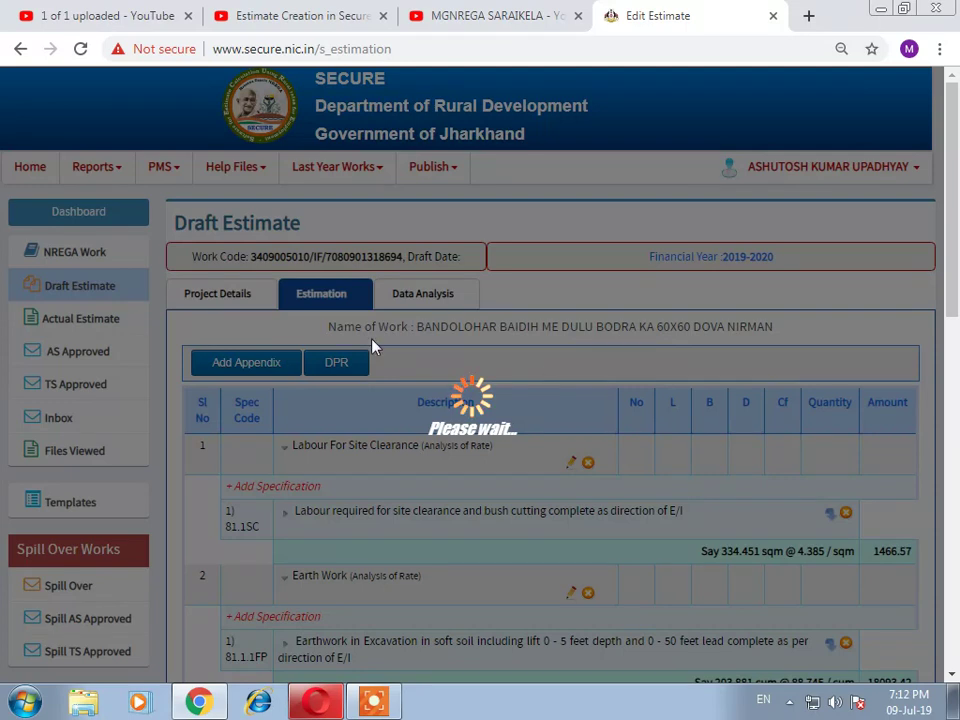
pyautogui.scroll(-10, 671, 516)
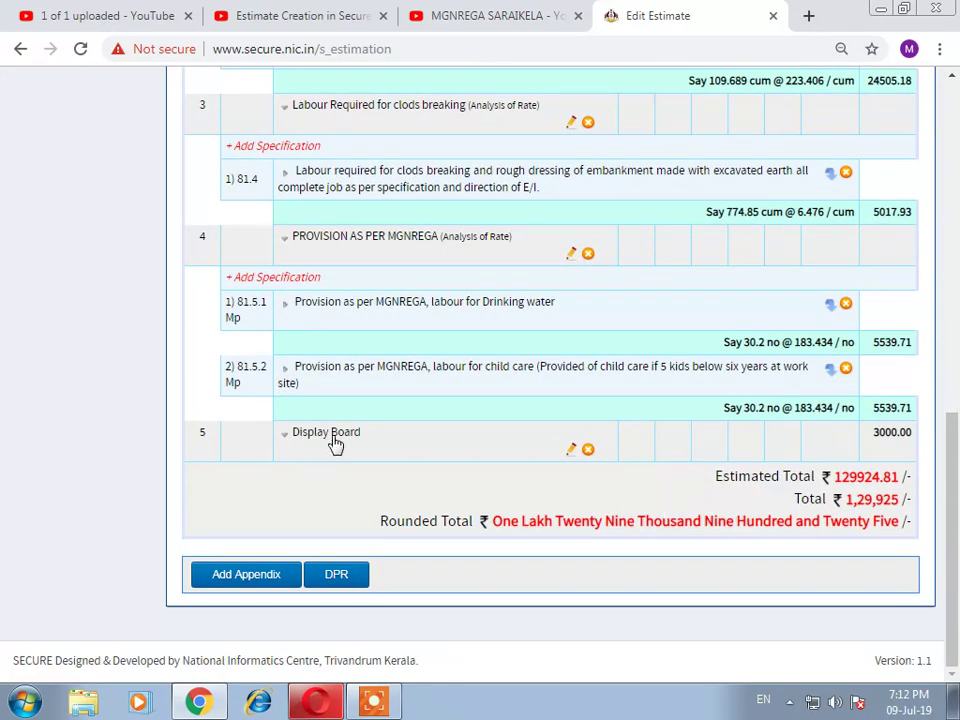
# - Add a lump sum entry of type Miscellaneous /Contingencies charges with the amount 200
pyautogui.scroll(10, 790, 448)
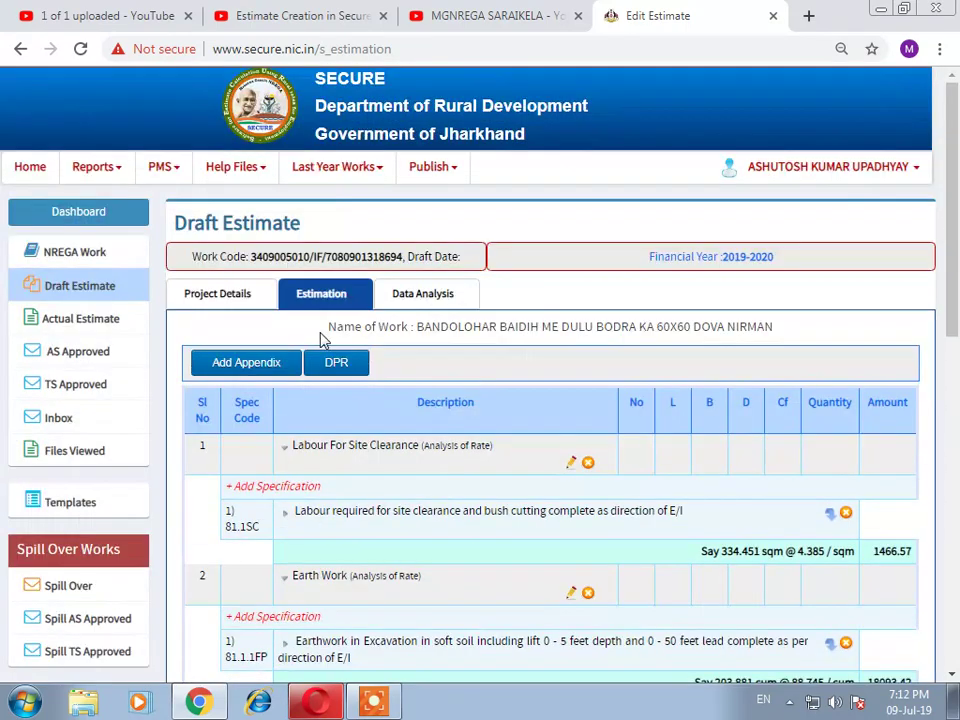
pyautogui.click(248, 362)
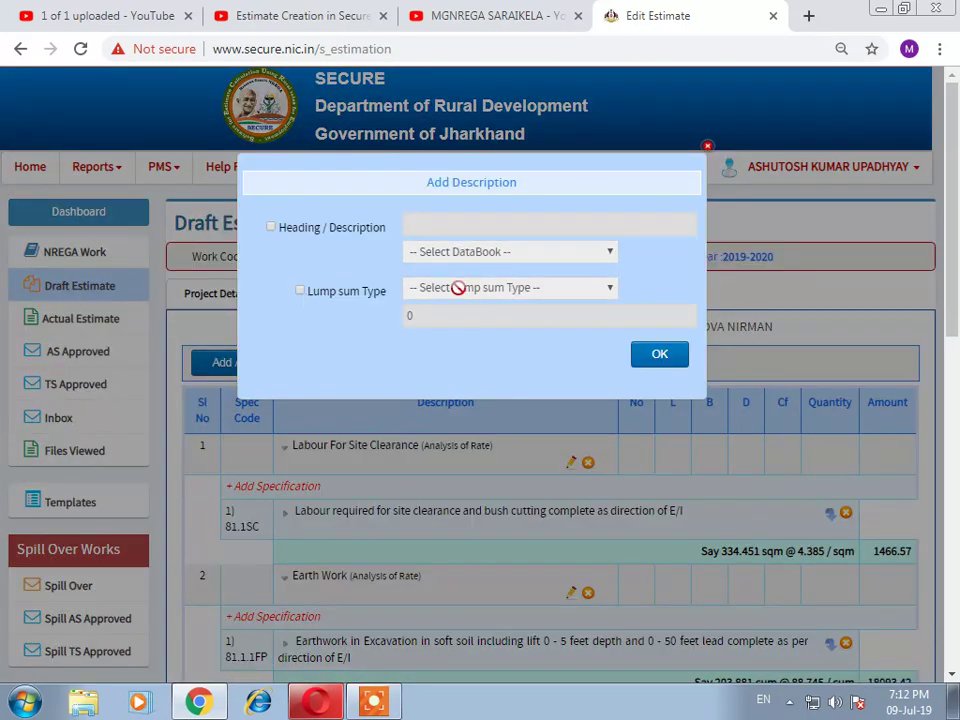
pyautogui.click(303, 292)
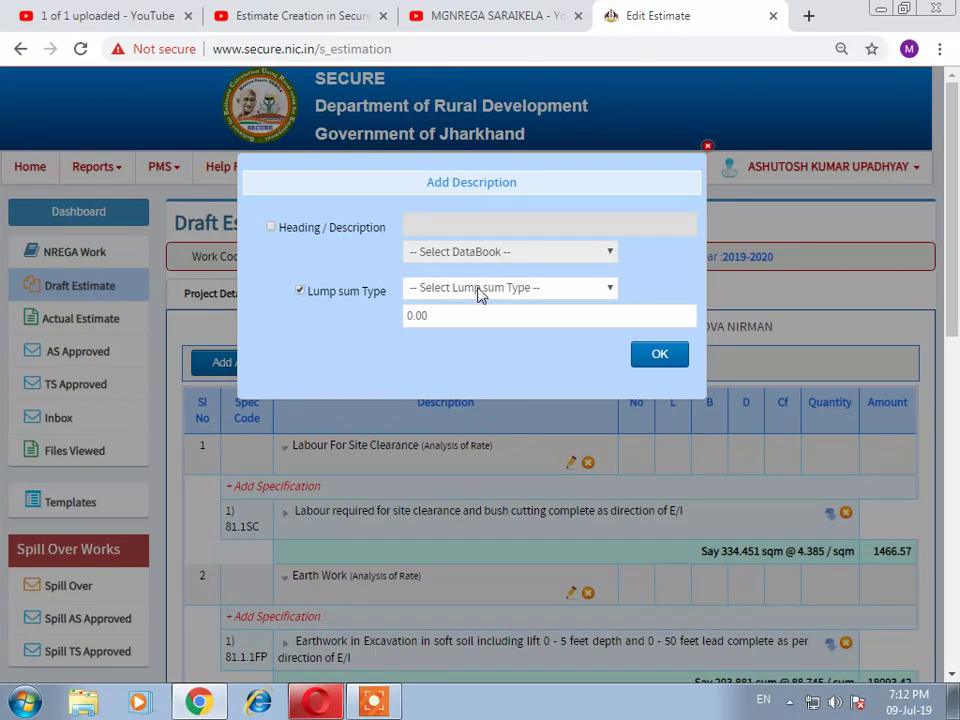
pyautogui.click(476, 289)
pyautogui.click(487, 403)
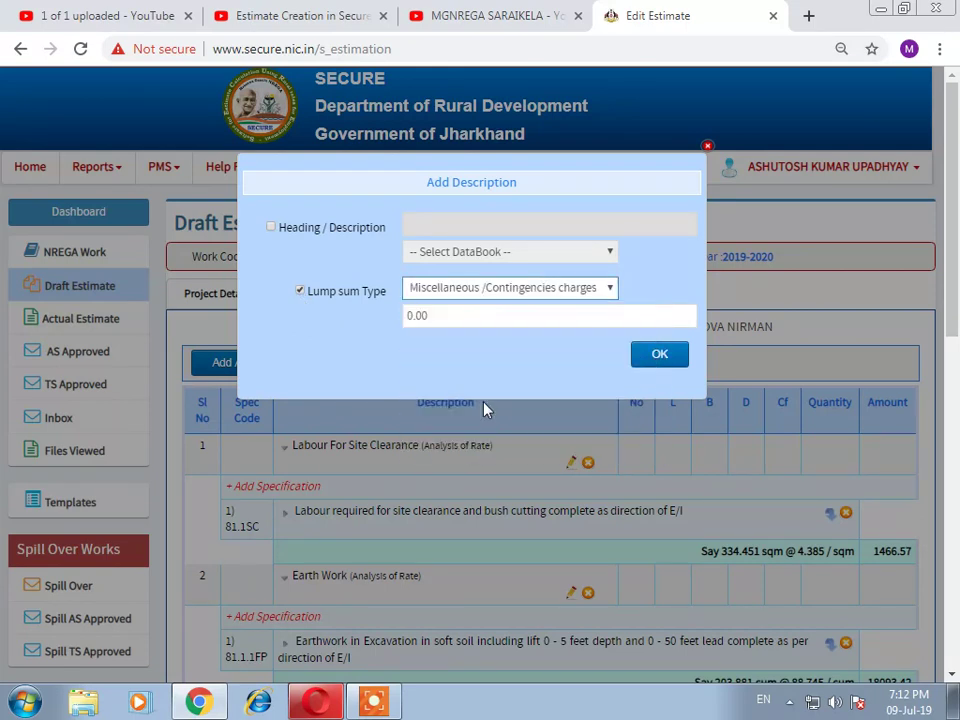
pyautogui.press('Tab')
pyautogui.write('200')
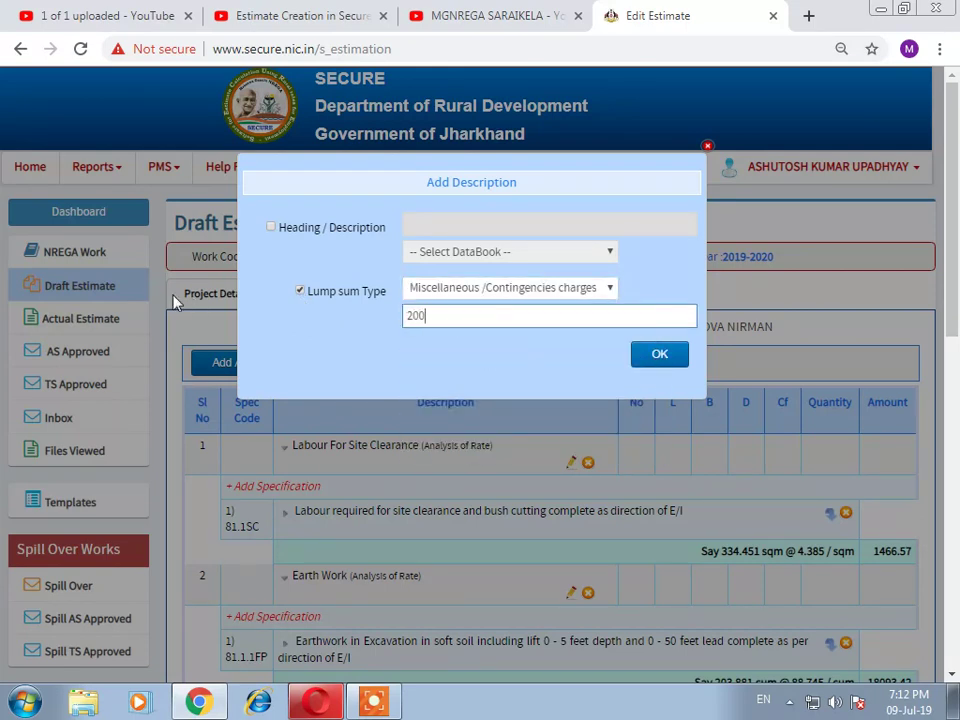
pyautogui.click(658, 358)
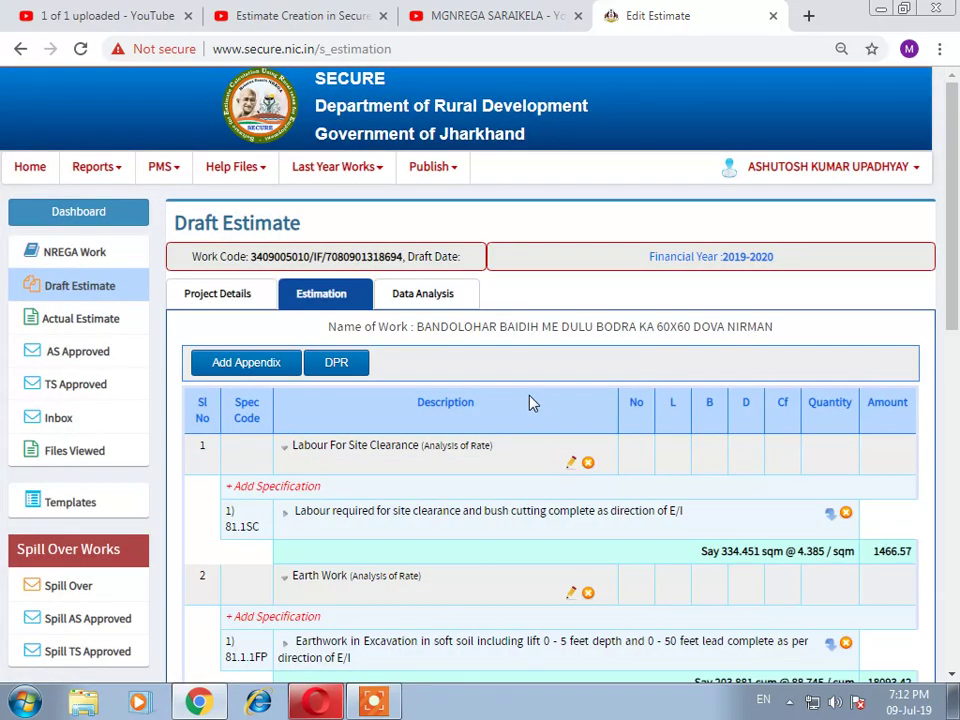
pyautogui.scroll(-10, 529, 403)
pyautogui.scroll(-1, 531, 401)
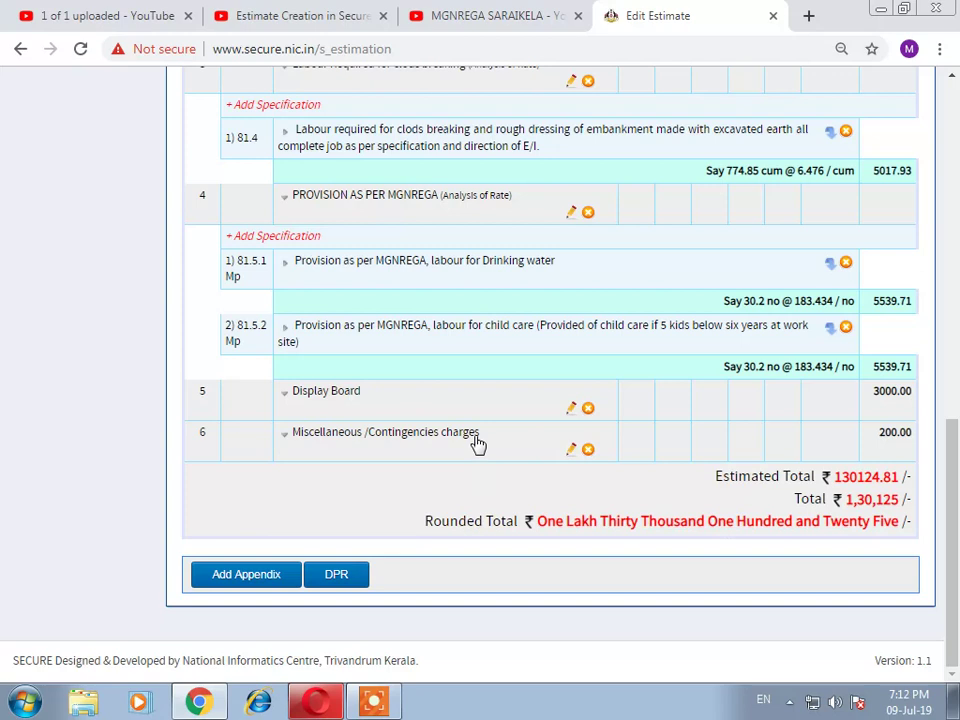
pyautogui.tripleClick(884, 436)
# - Add a lump sum entry of type Worksite facilities/Creche/Drinking water/First aid with the amount 800
pyautogui.scroll(15, 765, 398)
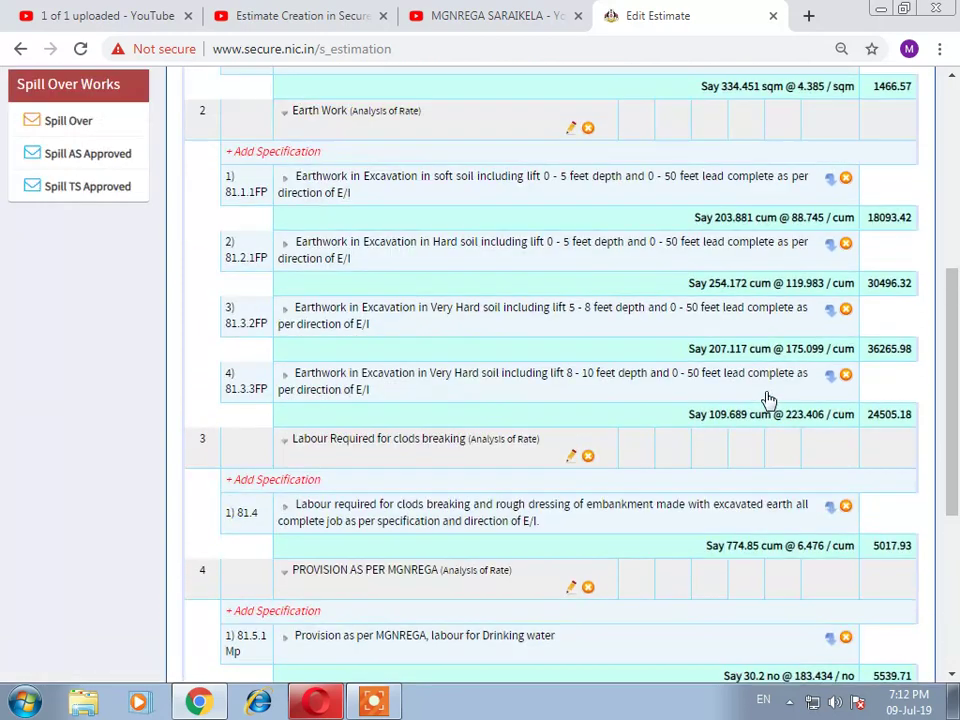
pyautogui.click(243, 362)
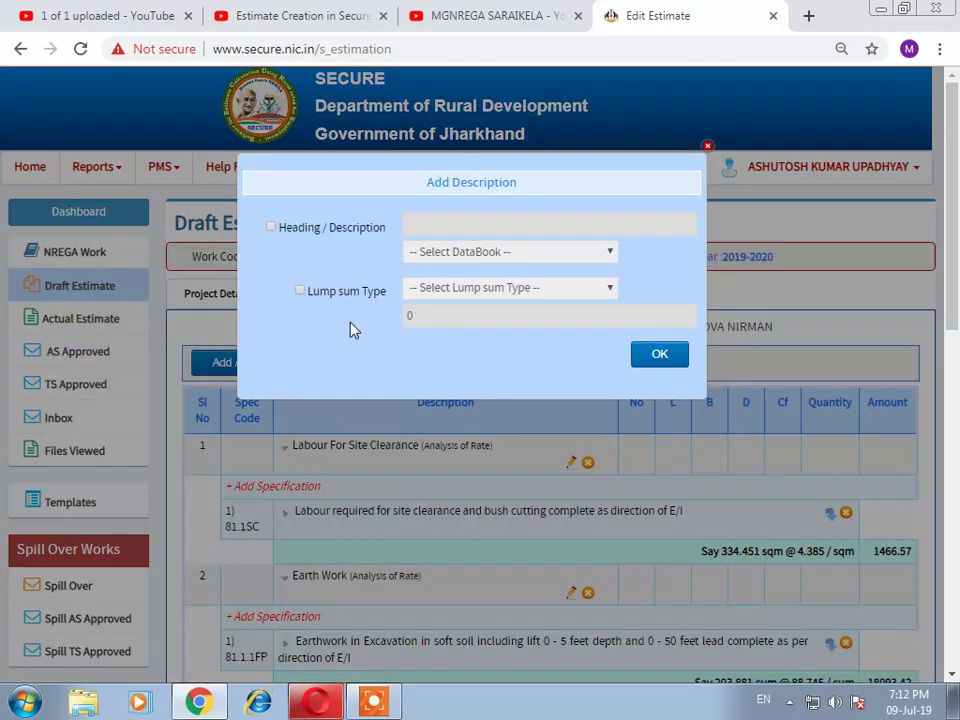
pyautogui.click(300, 291)
pyautogui.click(439, 287)
pyautogui.click(478, 438)
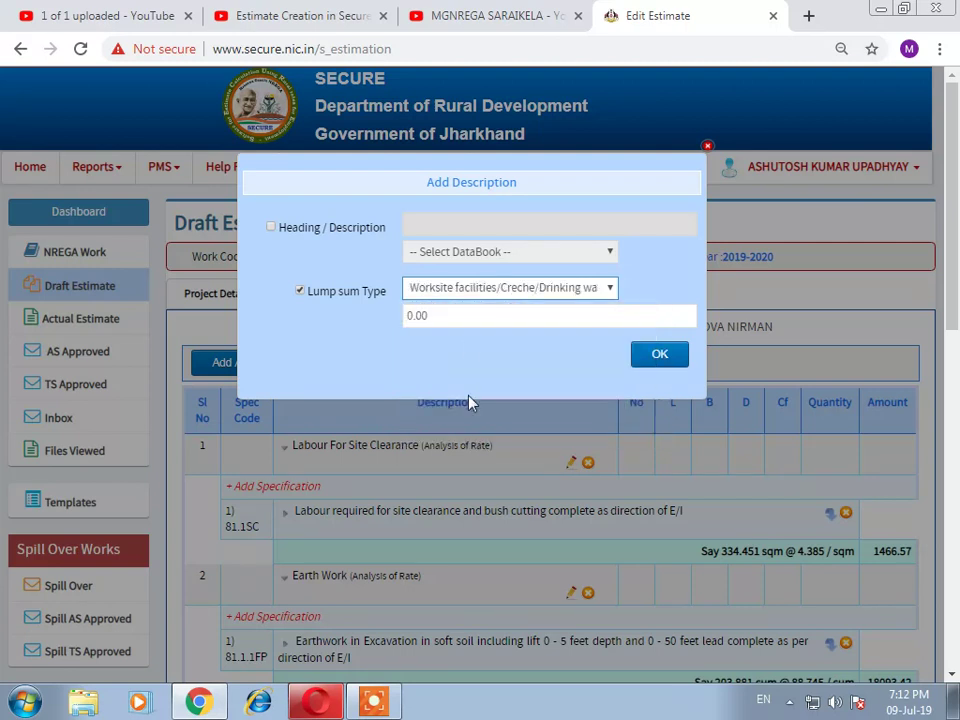
pyautogui.click(474, 327)
pyautogui.hotkey('ctrl', 'a')
pyautogui.write('800')
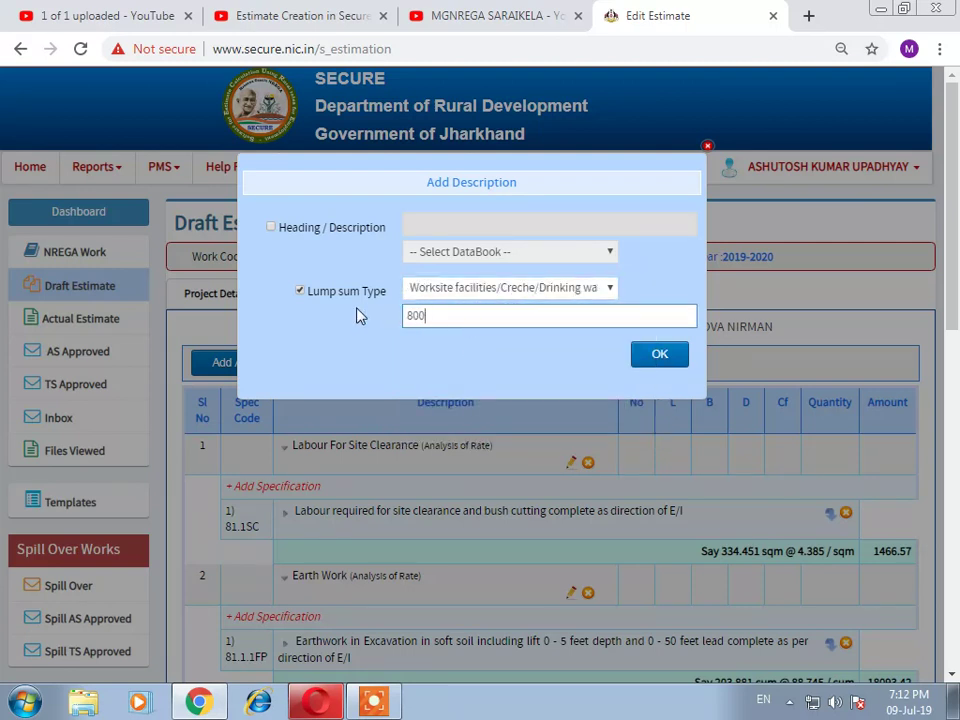
pyautogui.click(651, 360)
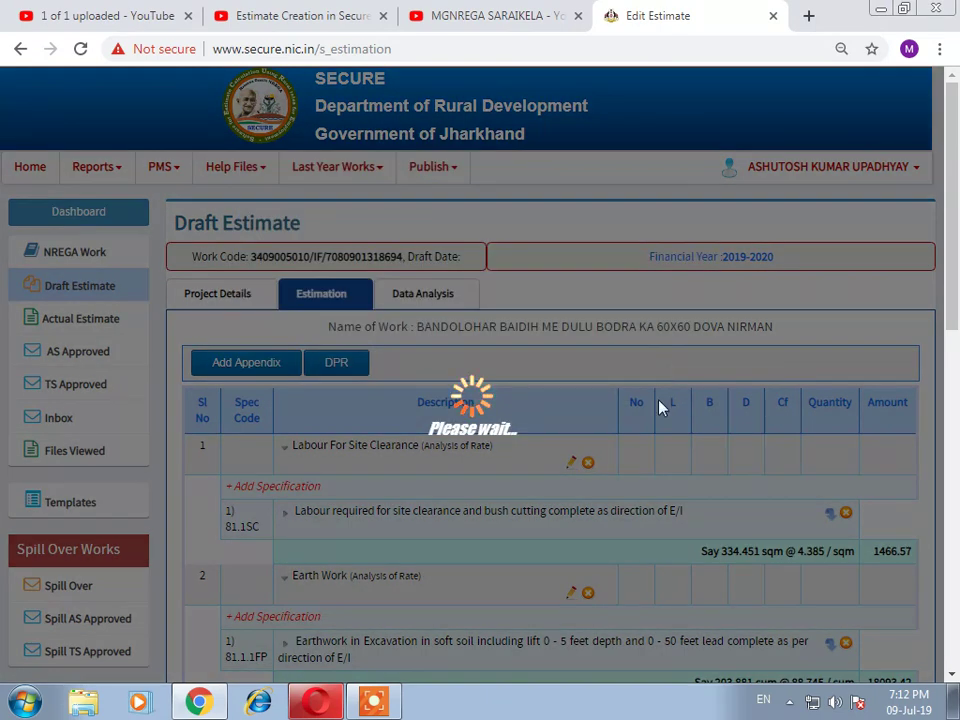
pyautogui.scroll(-5, 660, 410)
pyautogui.scroll(-4, 660, 420)
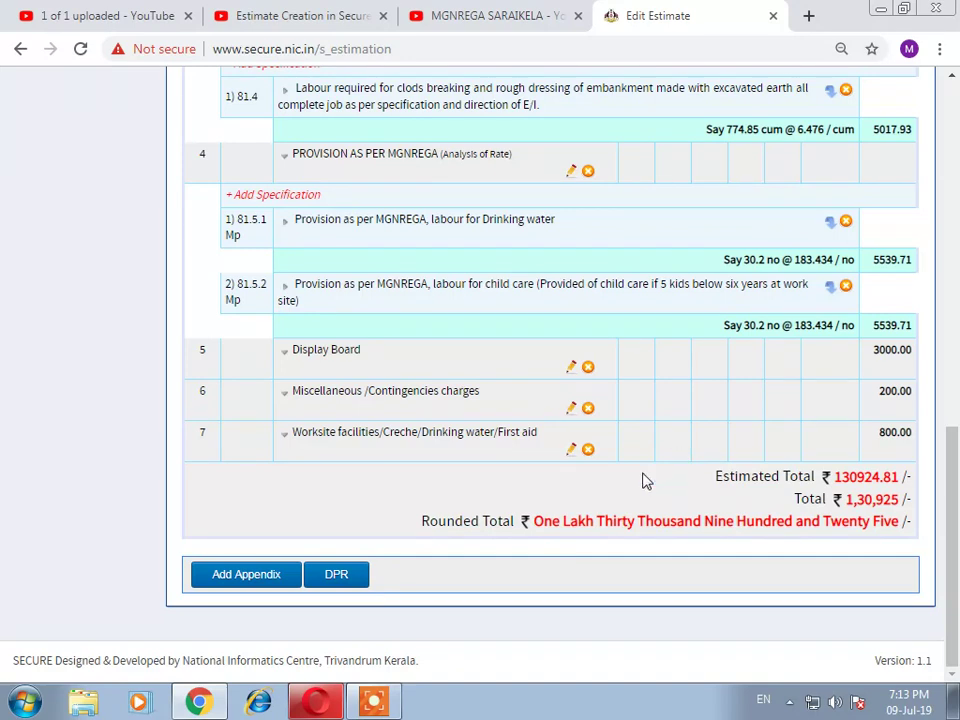
# - Generate the Detailed Estimate from the DPR options, examine its headings and measurements, and close the report
pyautogui.click(336, 574)
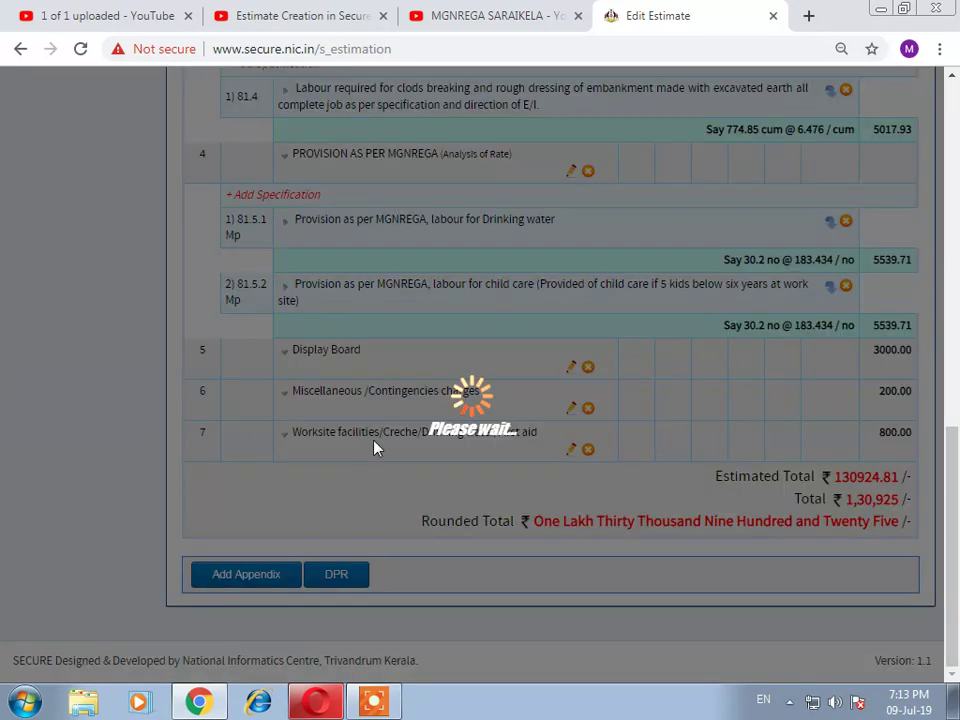
pyautogui.click(288, 480)
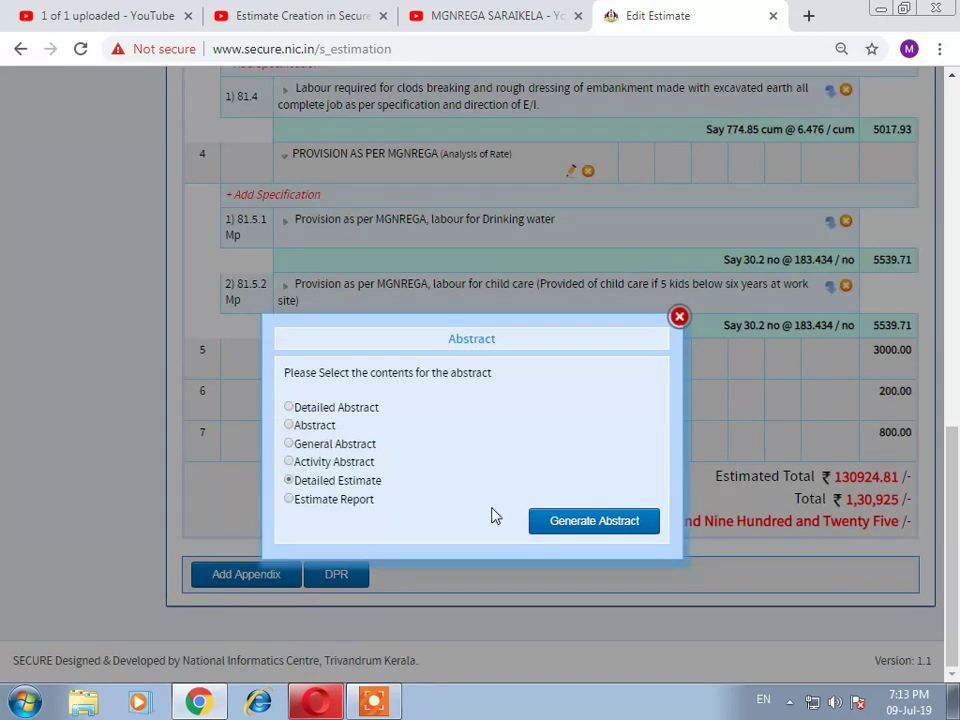
pyautogui.click(555, 525)
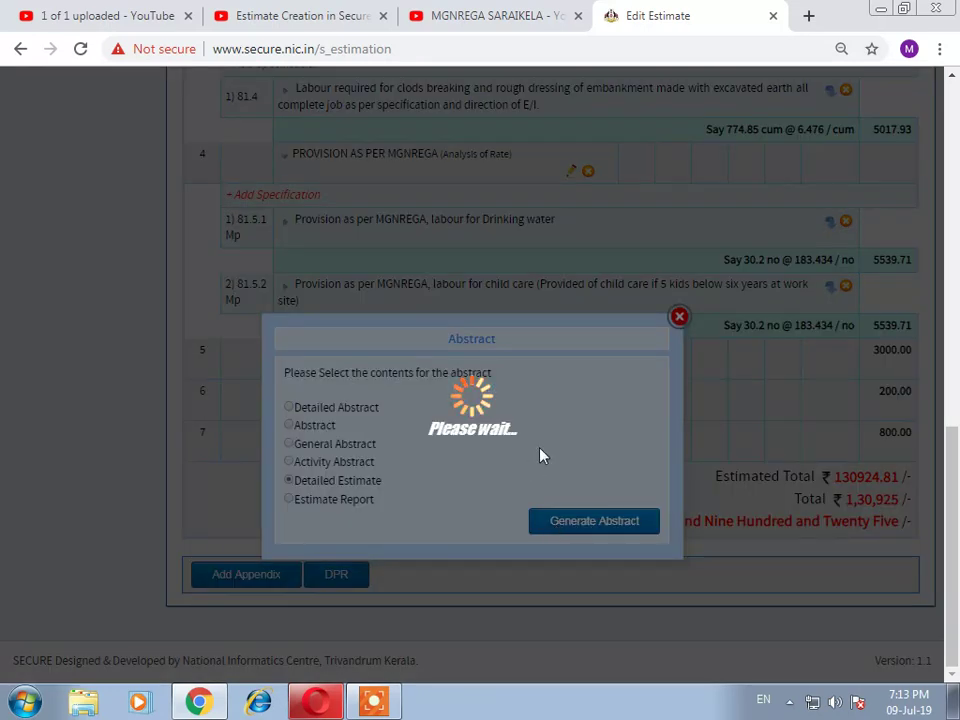
pyautogui.scroll(-3, 540, 456)
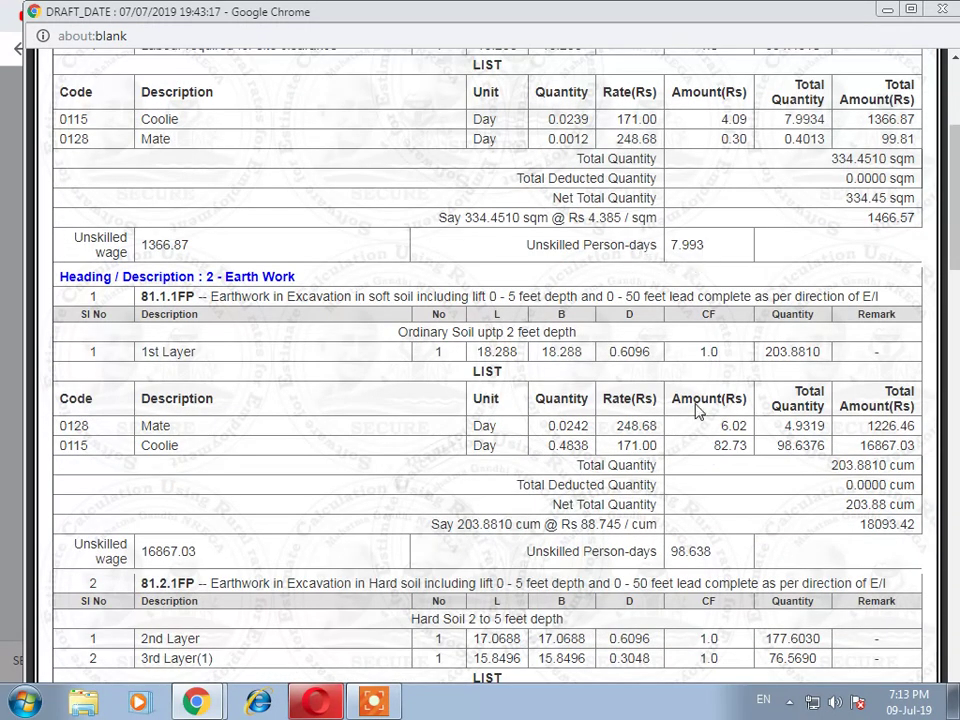
pyautogui.scroll(-5, 696, 549)
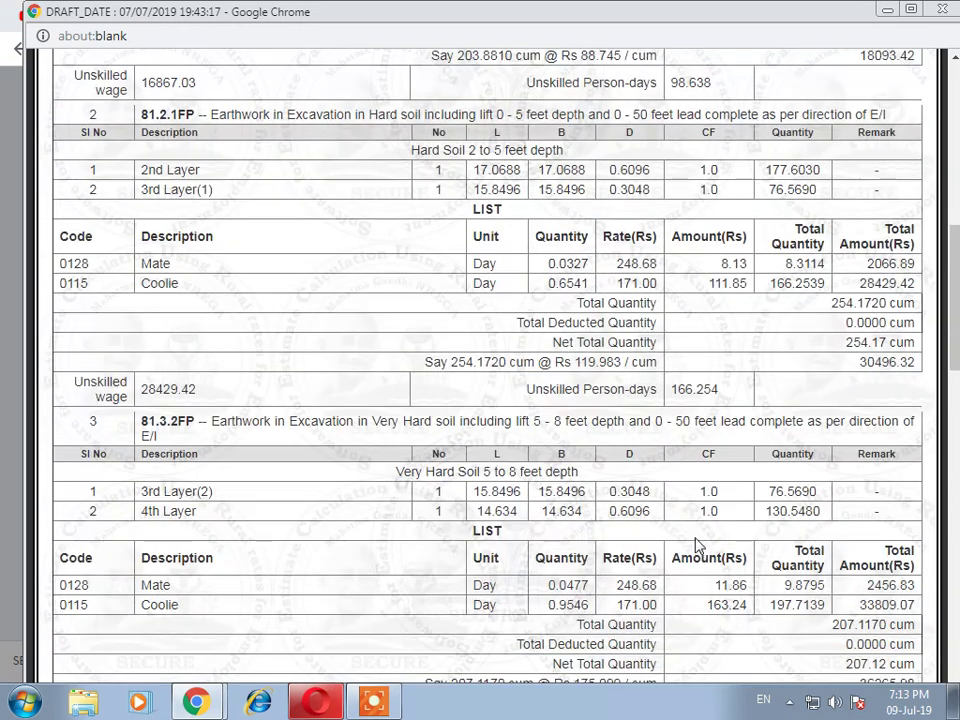
pyautogui.scroll(-5, 707, 420)
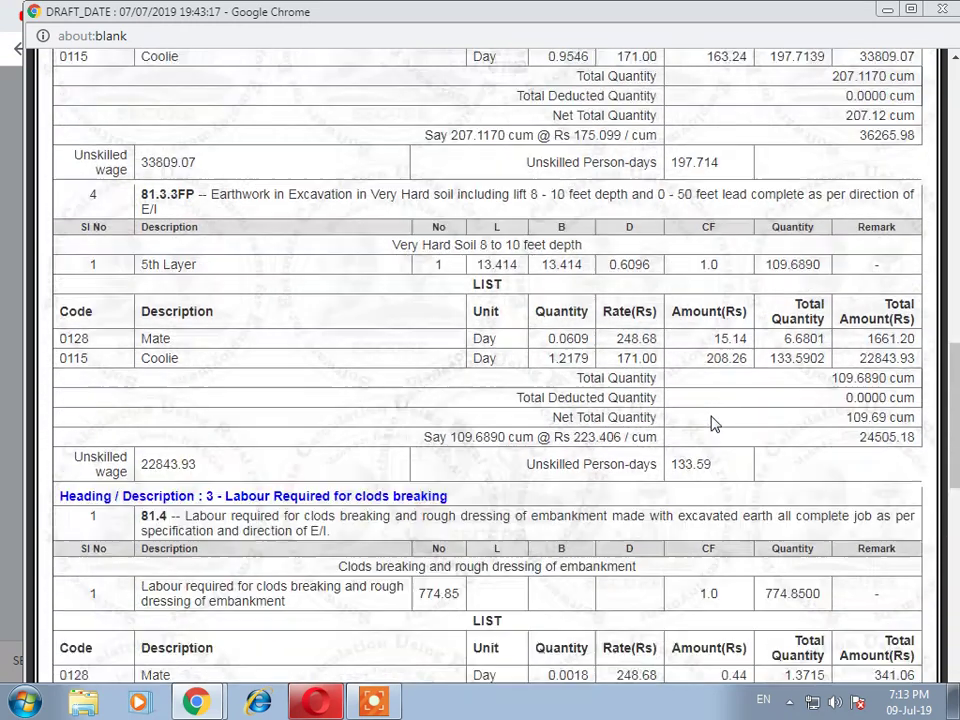
pyautogui.scroll(-1, 713, 423)
pyautogui.click(942, 9)
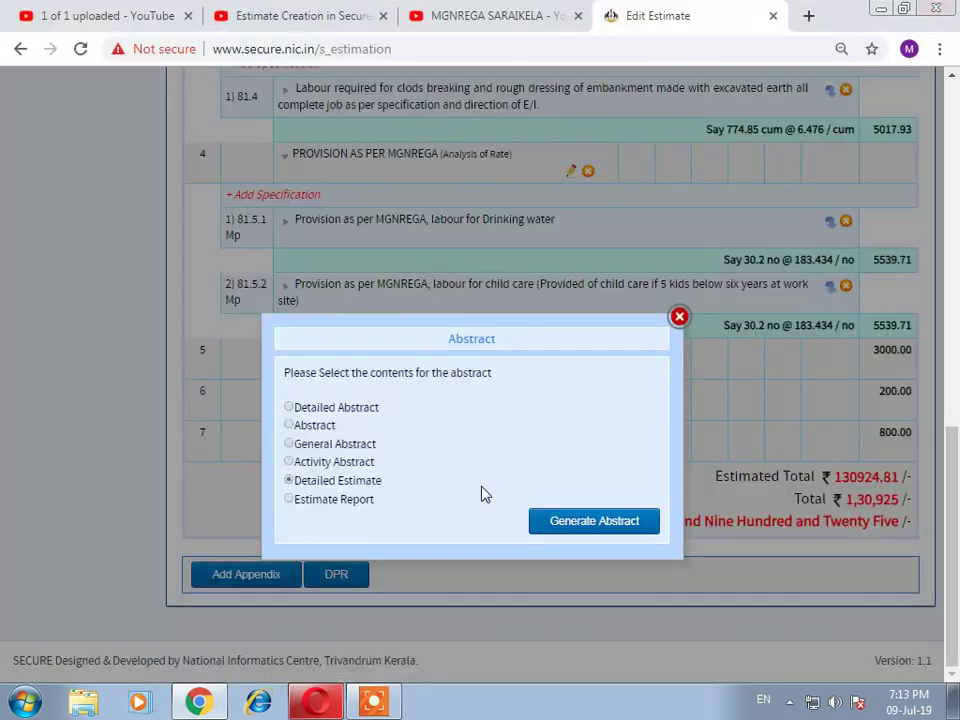
# - Generate the Estimate Report for the work, view it, and close it
pyautogui.click(296, 500)
pyautogui.click(580, 534)
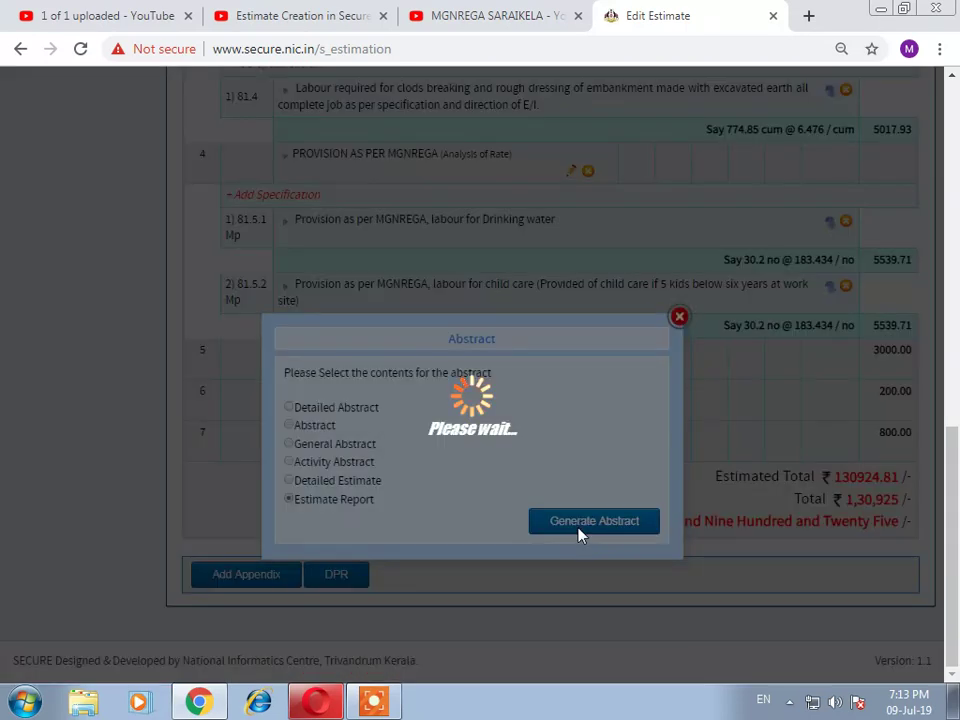
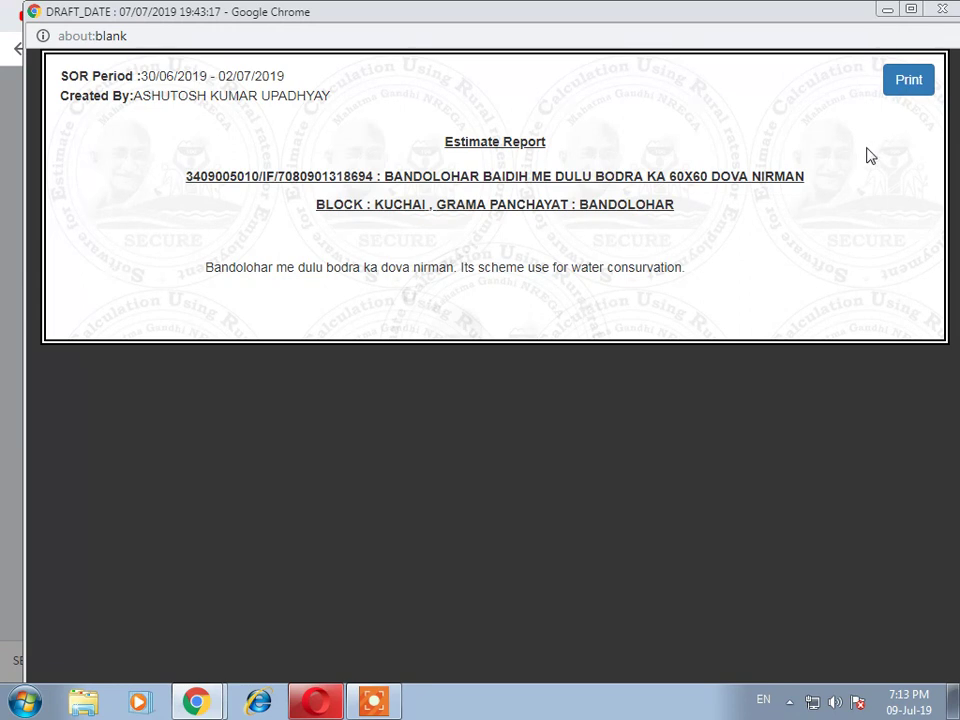
pyautogui.click(940, 13)
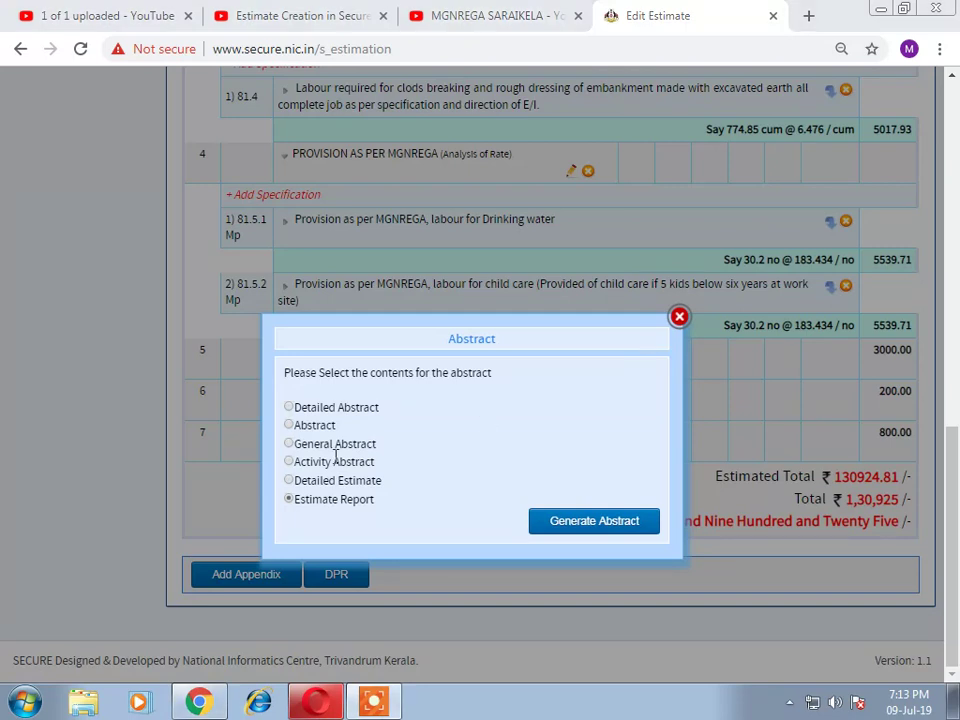
# - Generate the Activity Abstract to view the activities and amounts of the estimate
pyautogui.click(289, 462)
pyautogui.click(558, 532)
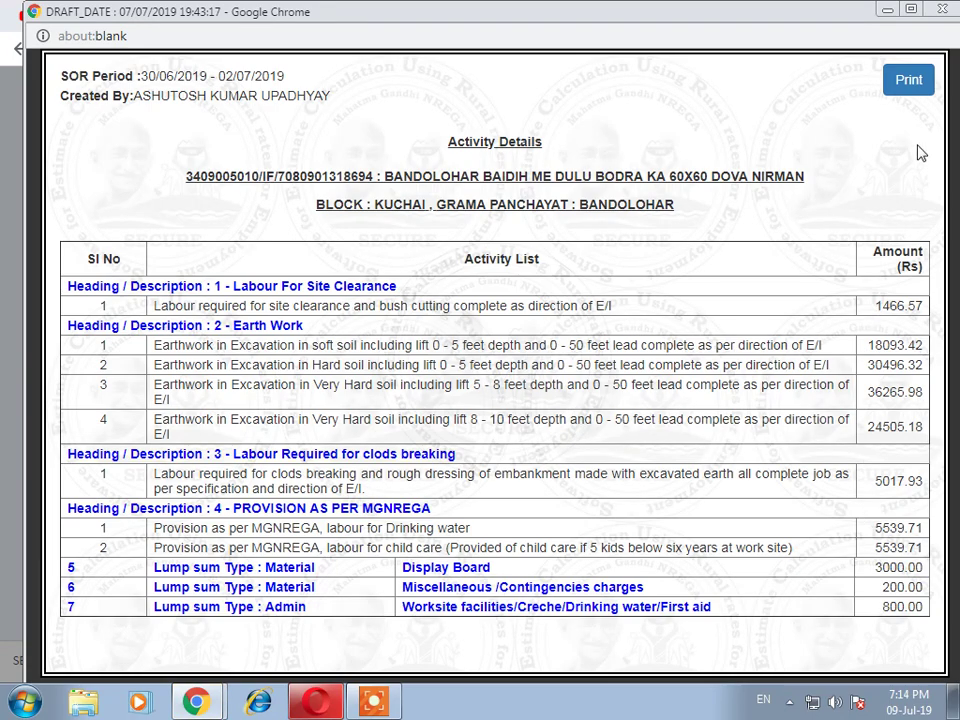
# - Close the activity abstract and its report options, and collapse the four work headings of the draft estimate
pyautogui.click(941, 9)
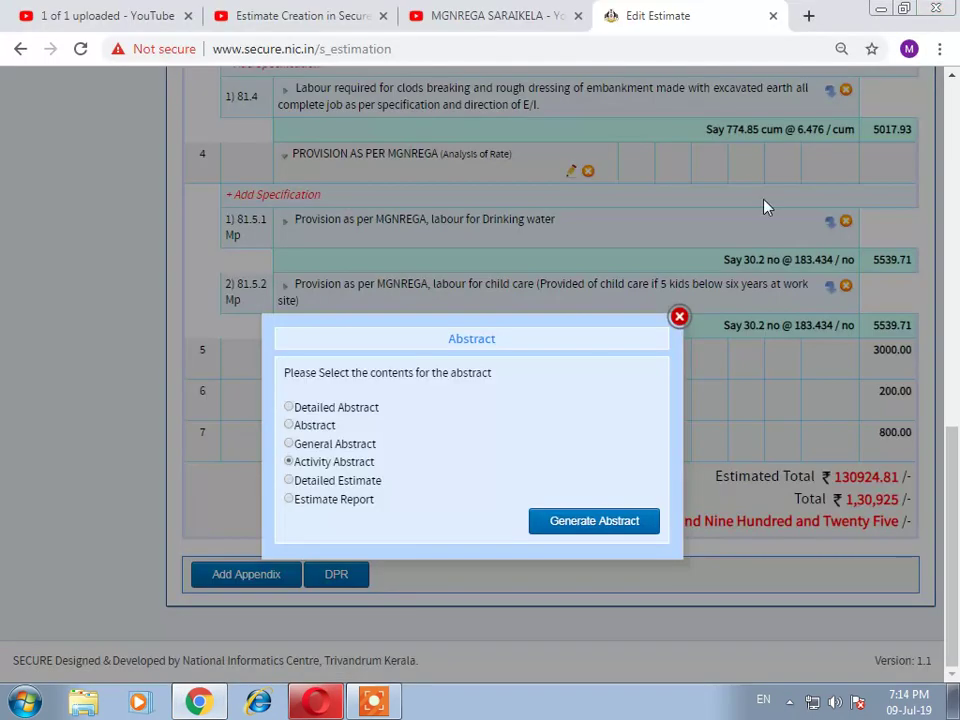
pyautogui.click(679, 318)
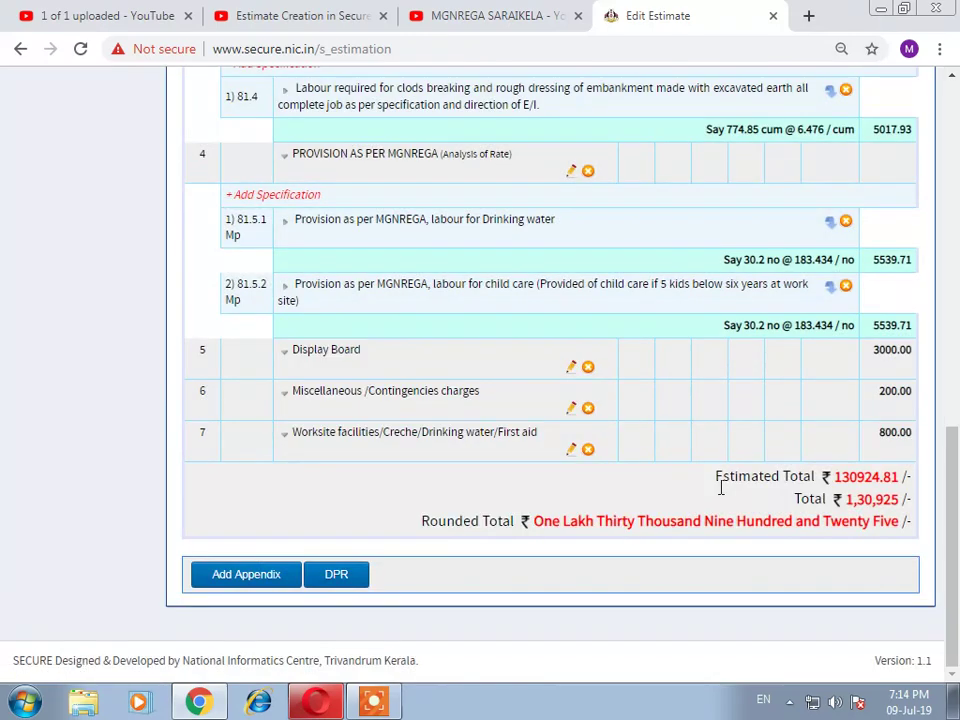
pyautogui.scroll(10, 720, 487)
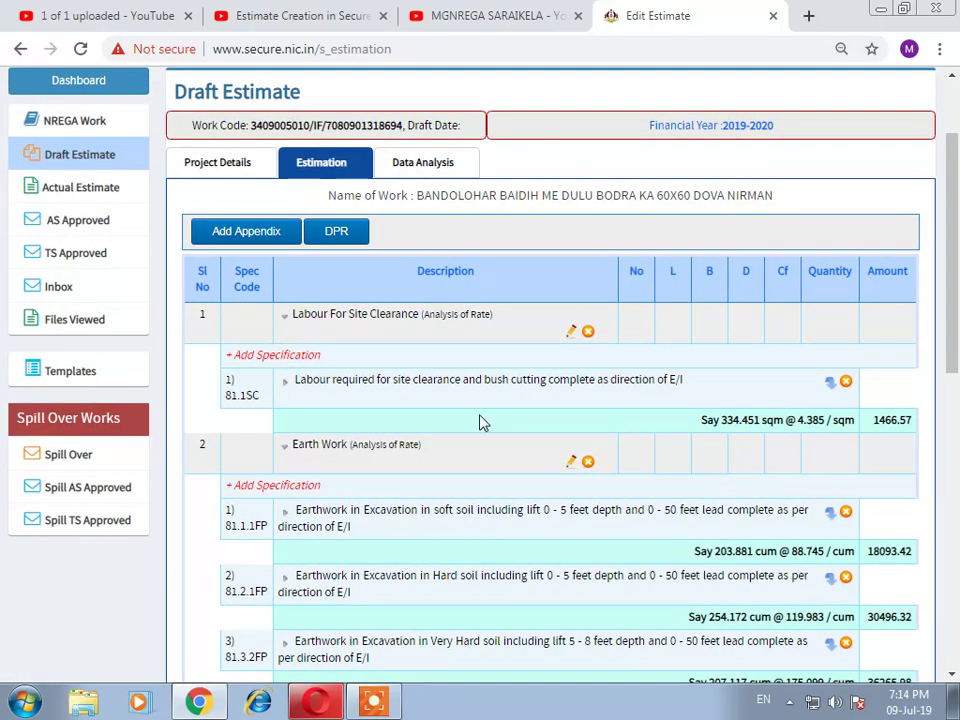
pyautogui.click(354, 318)
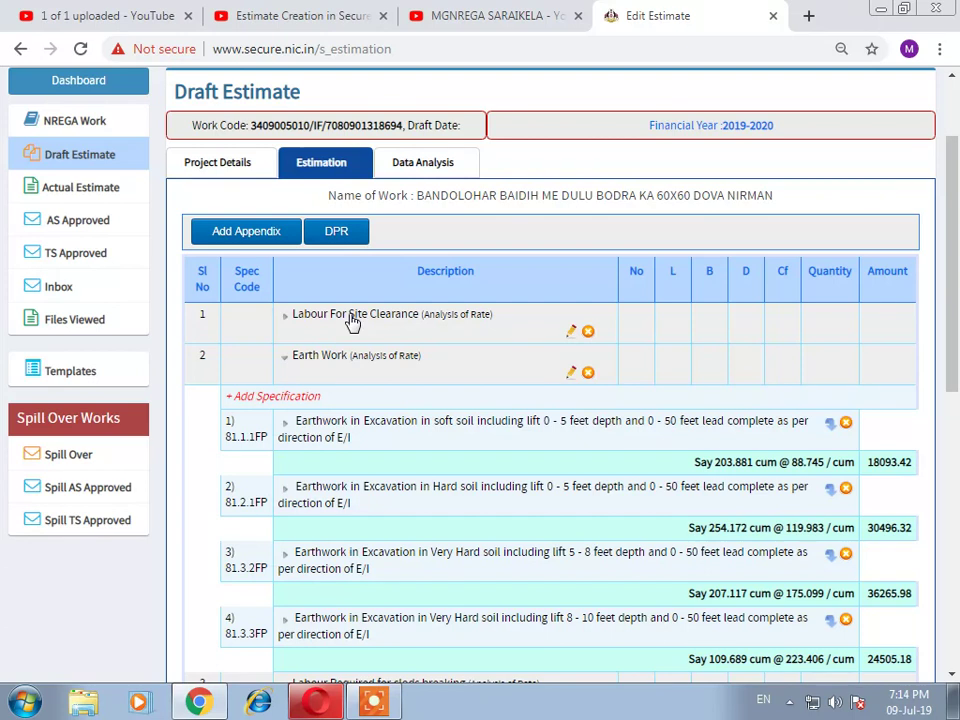
pyautogui.click(352, 318)
pyautogui.click(352, 318)
pyautogui.click(284, 358)
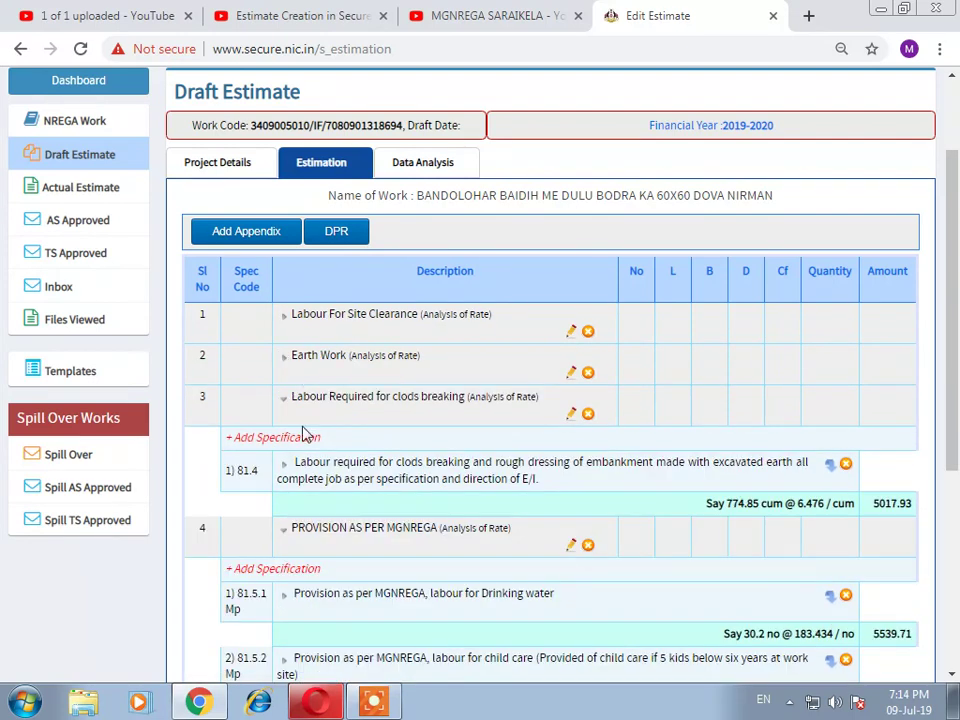
pyautogui.click(285, 465)
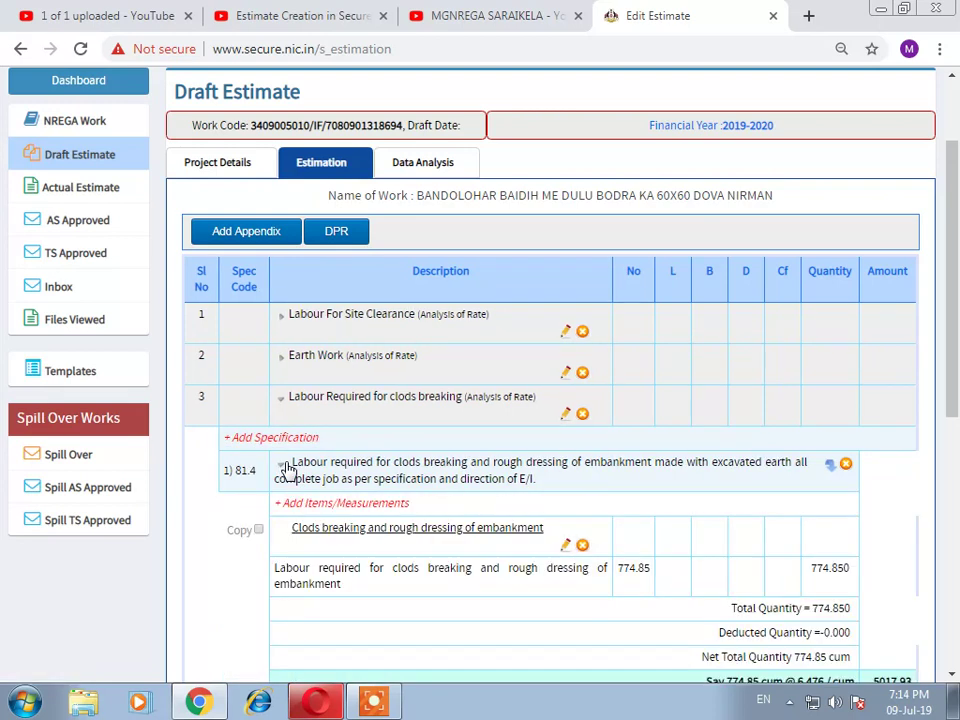
pyautogui.click(285, 468)
pyautogui.click(296, 400)
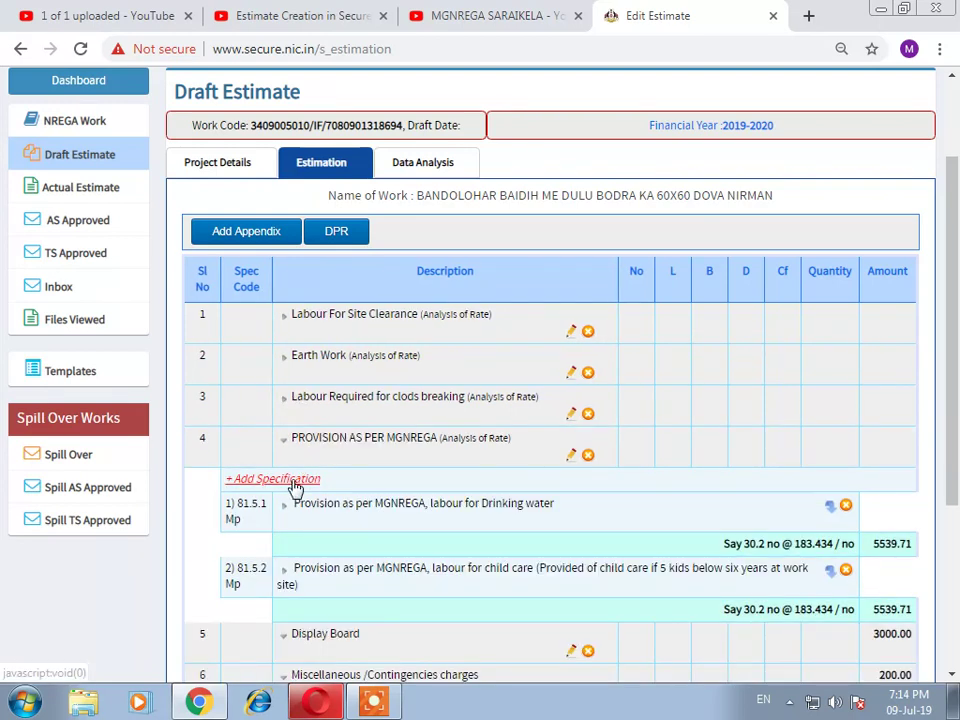
pyautogui.click(296, 450)
pyautogui.scroll(-2, 493, 407)
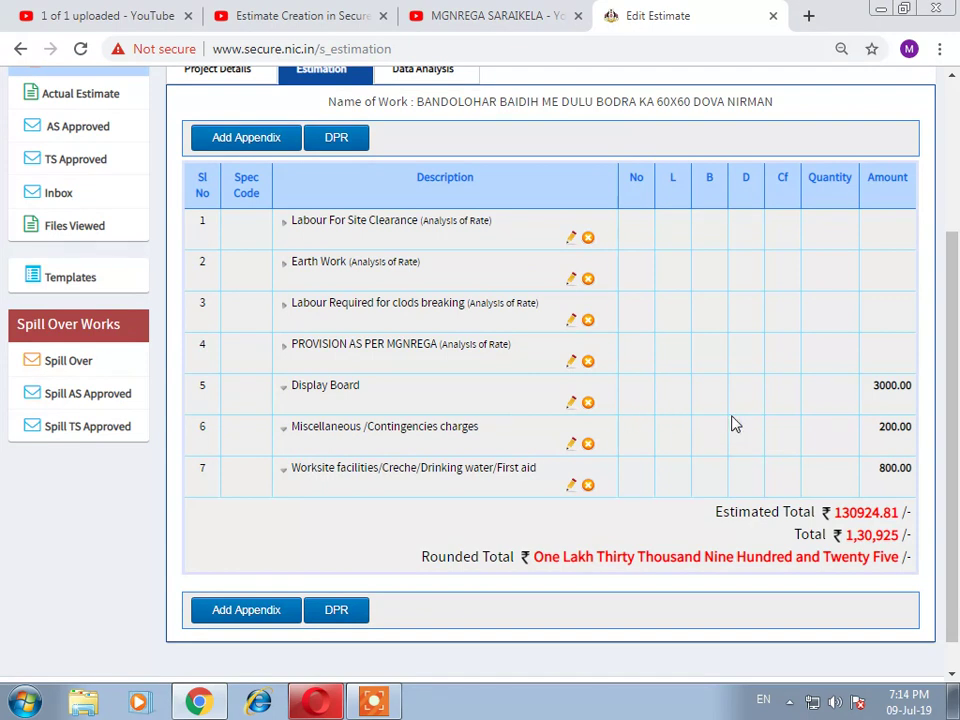
# - Expand the site clearance heading and examine the measurements of its specification
pyautogui.click(330, 222)
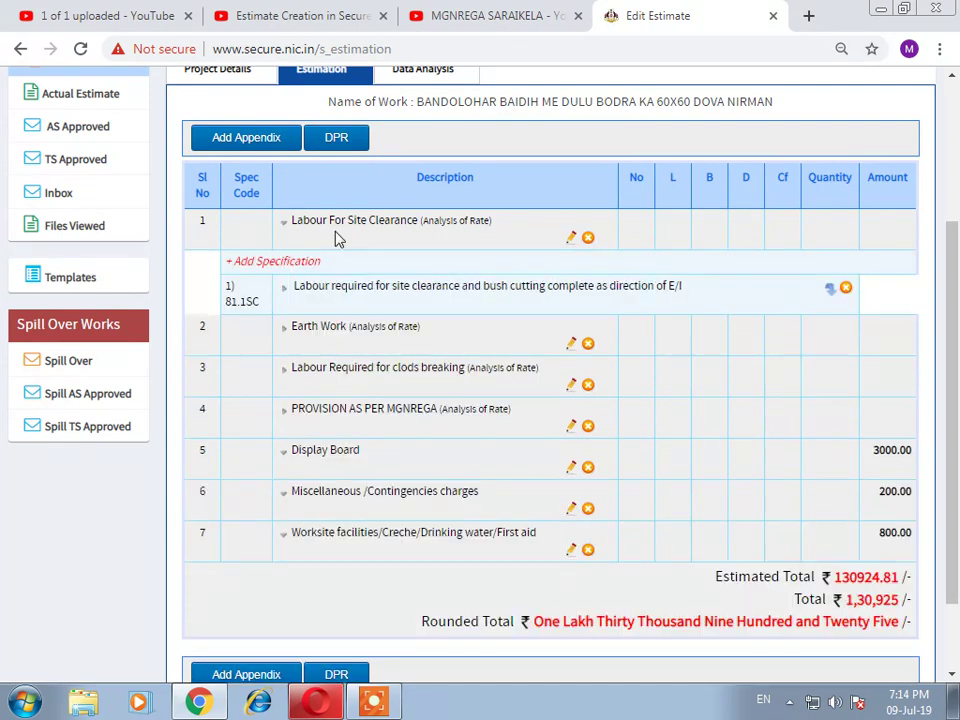
pyautogui.click(357, 296)
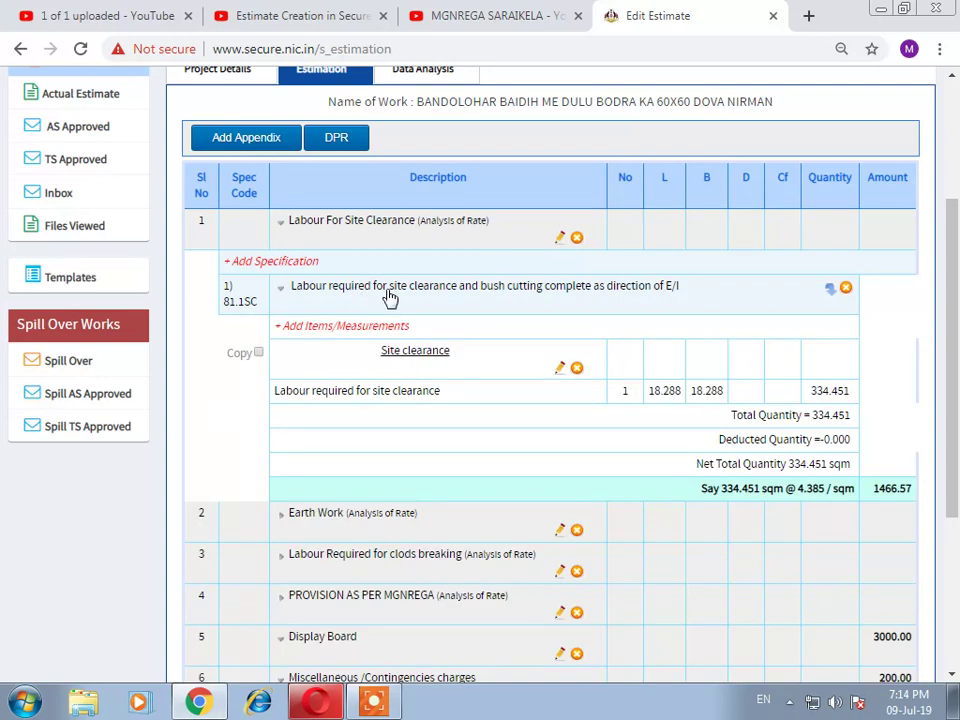
pyautogui.click(390, 297)
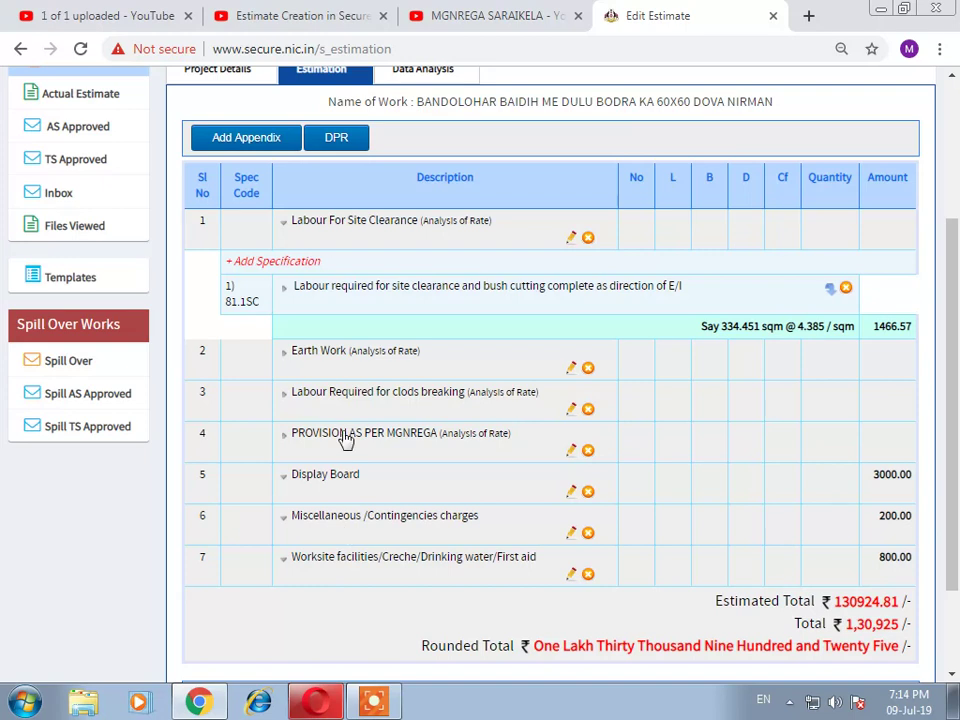
# - Expand the Earth Work heading and examine the layer measurements of its four excavation specifications
pyautogui.click(345, 358)
pyautogui.scroll(-2, 360, 350)
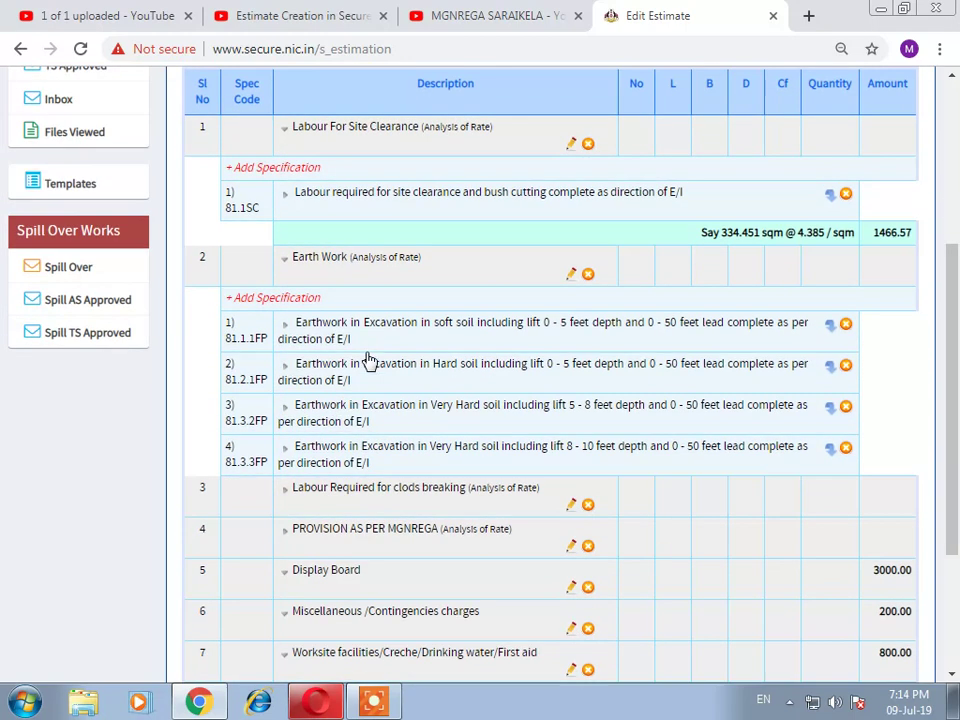
pyautogui.click(336, 237)
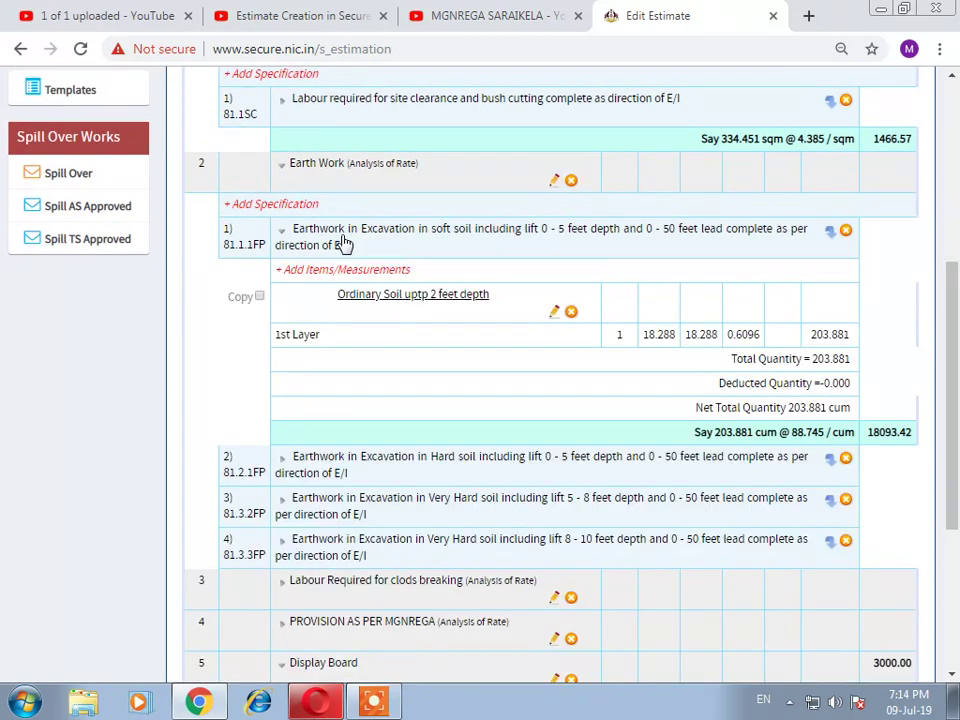
pyautogui.click(343, 466)
pyautogui.scroll(-5, 399, 454)
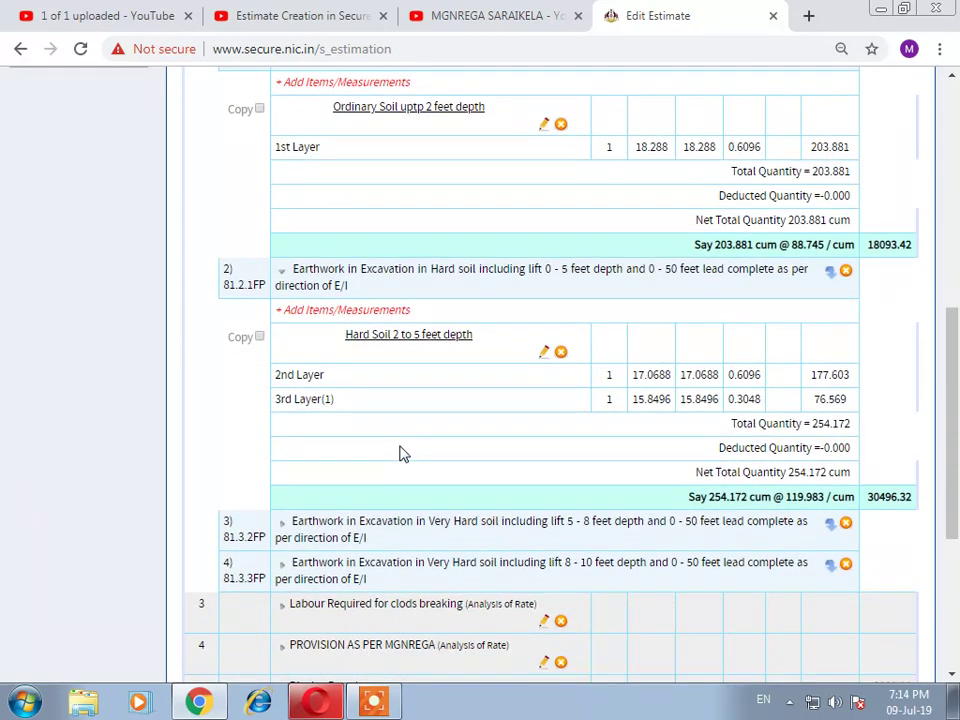
pyautogui.click(390, 340)
pyautogui.scroll(-1, 390, 355)
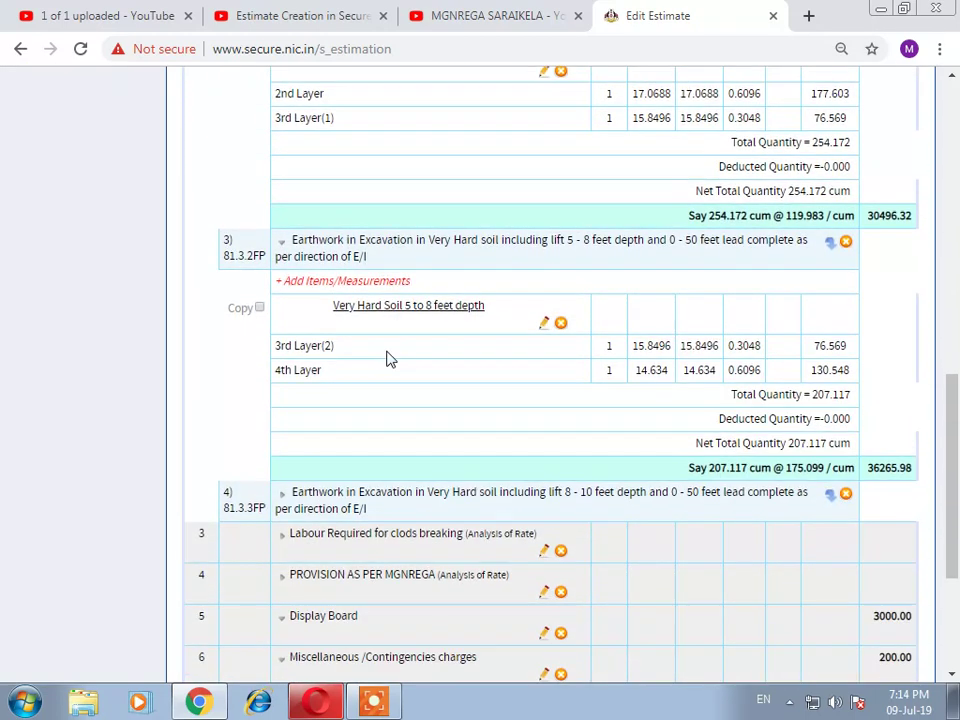
pyautogui.scroll(-2, 390, 360)
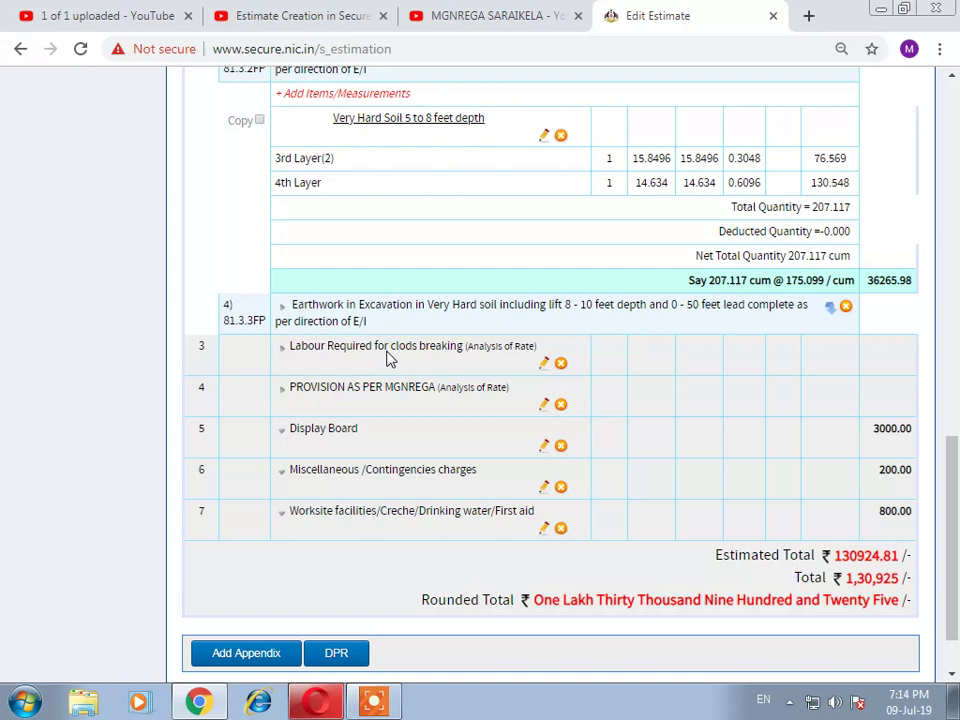
pyautogui.click(356, 321)
pyautogui.scroll(-1, 396, 362)
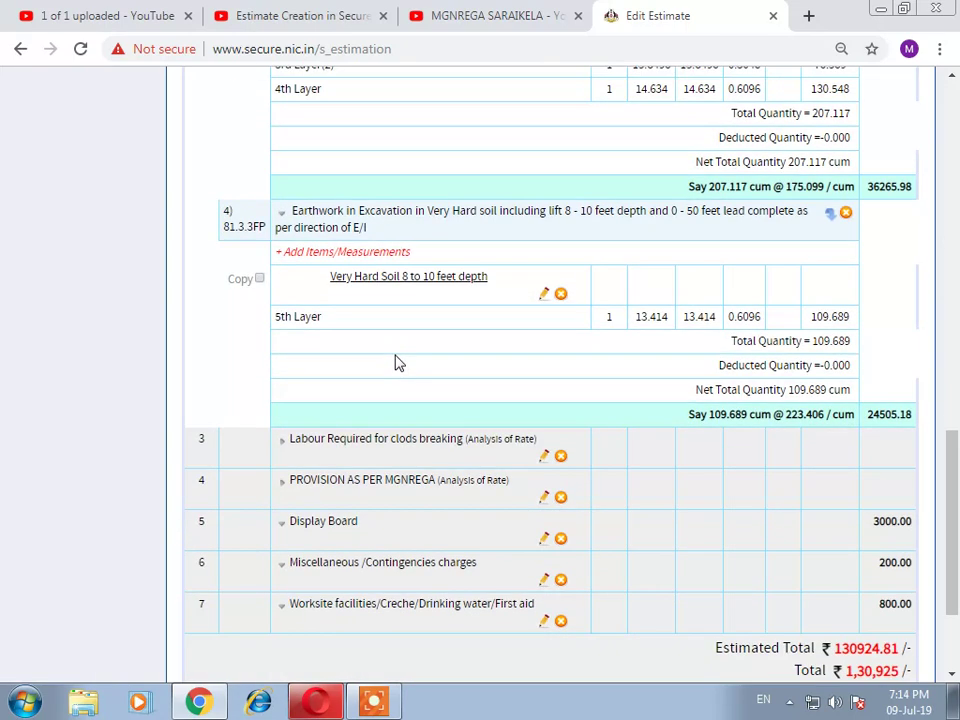
# - Expand the clods breaking and MGNREGA provision headings and check the total of the estimate
pyautogui.click(369, 440)
pyautogui.scroll(-2, 369, 440)
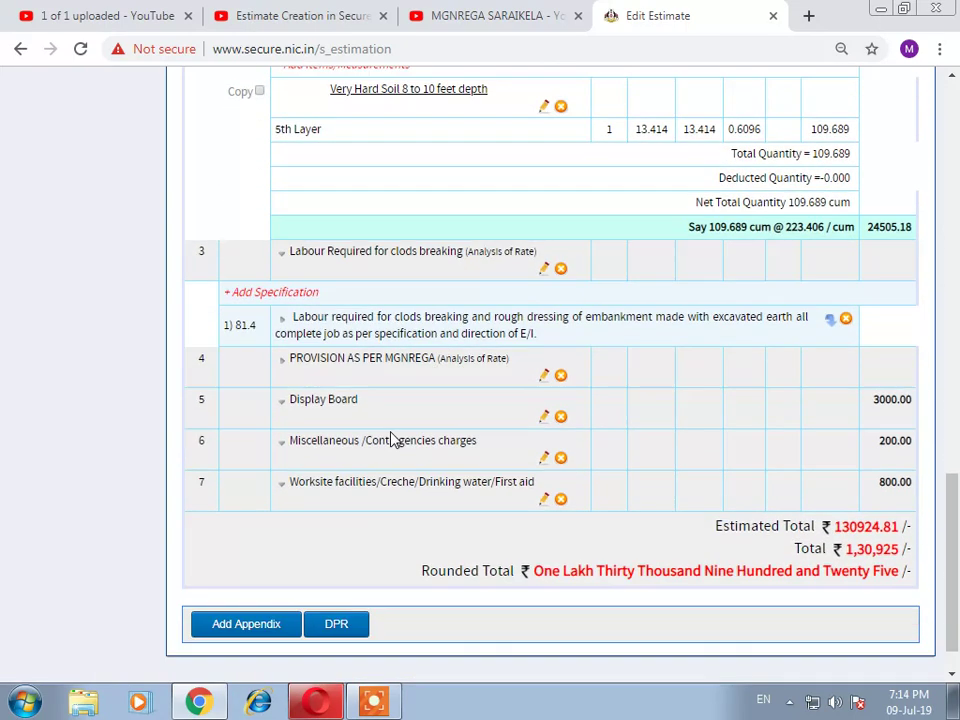
pyautogui.click(403, 359)
pyautogui.scroll(-1, 401, 380)
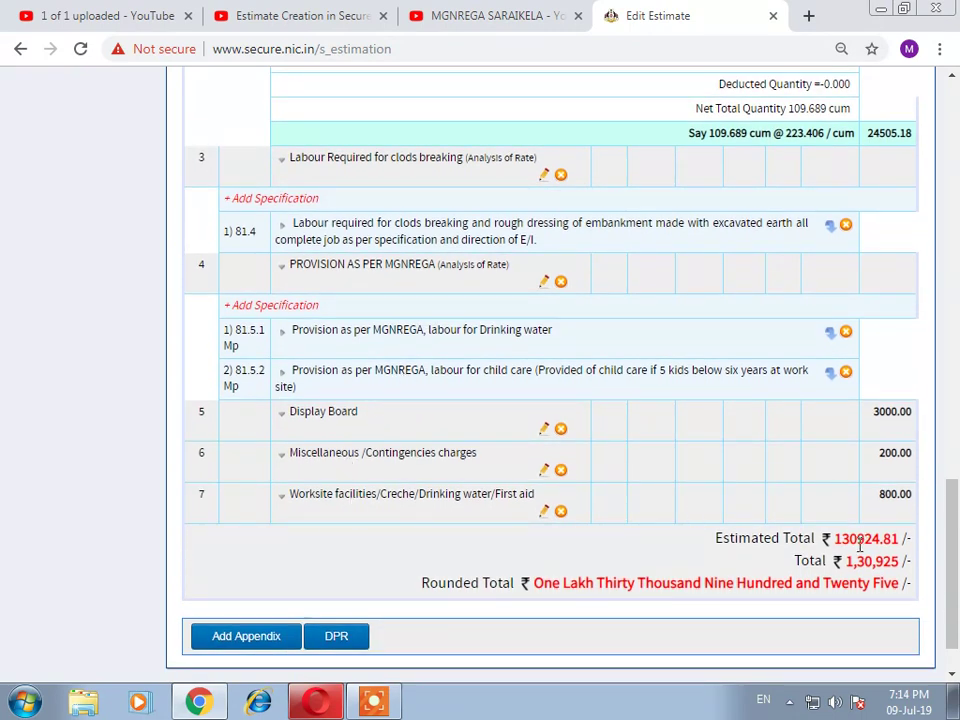
pyautogui.moveTo(845, 562); pyautogui.dragTo(901, 561)
# - Move the 60x60 dova work from the Draft Estimate list to Actual Estimate
pyautogui.scroll(15, 467, 368)
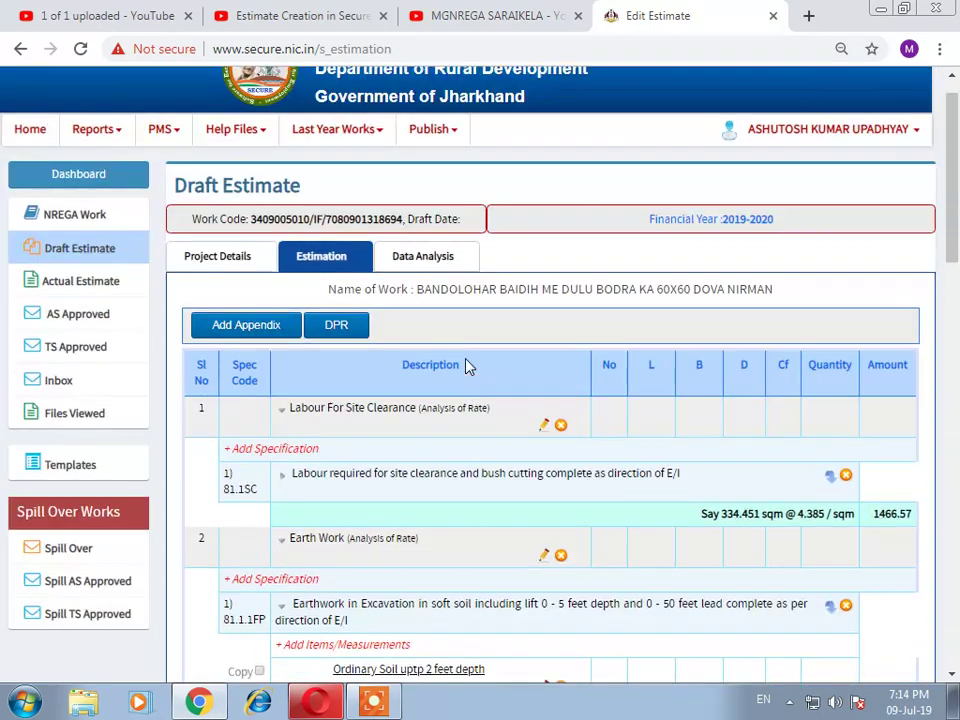
pyautogui.scroll(1, 467, 368)
pyautogui.click(76, 292)
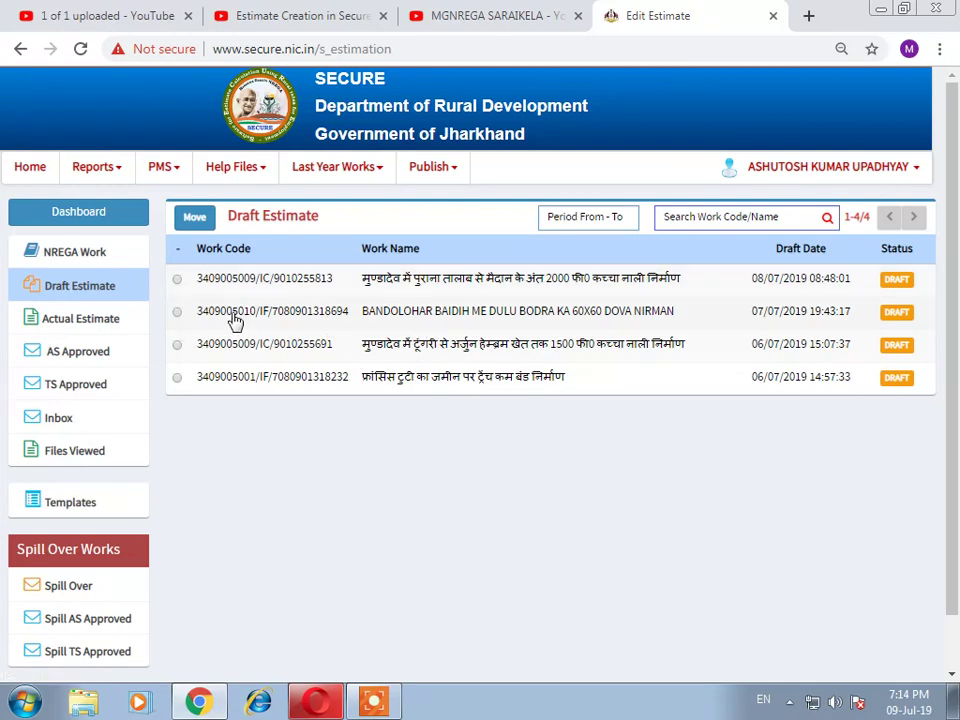
pyautogui.click(177, 312)
pyautogui.click(198, 218)
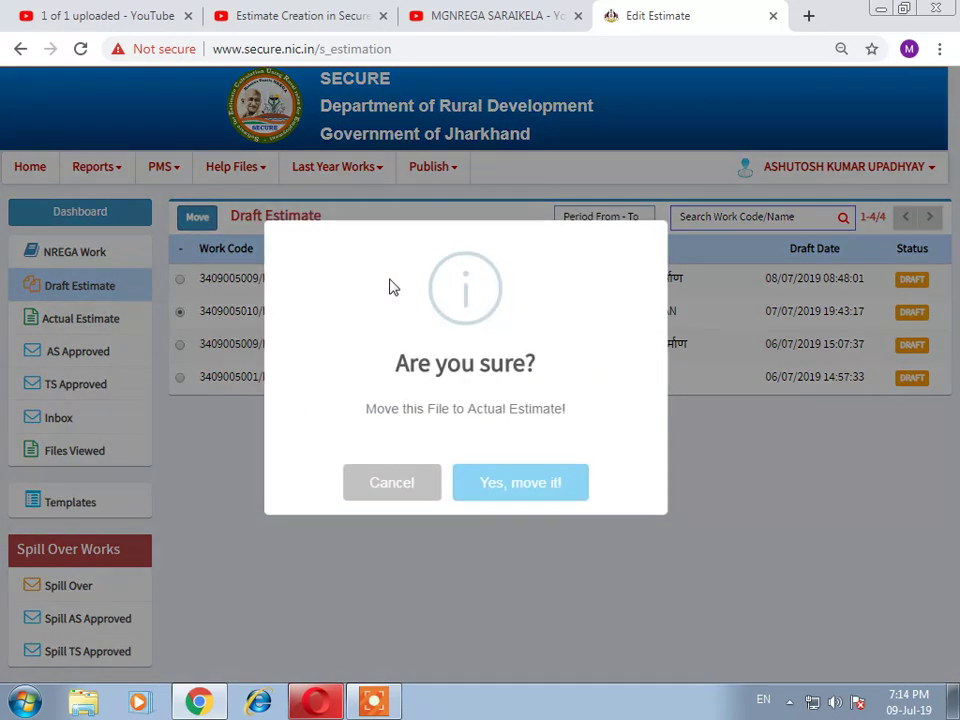
pyautogui.click(527, 484)
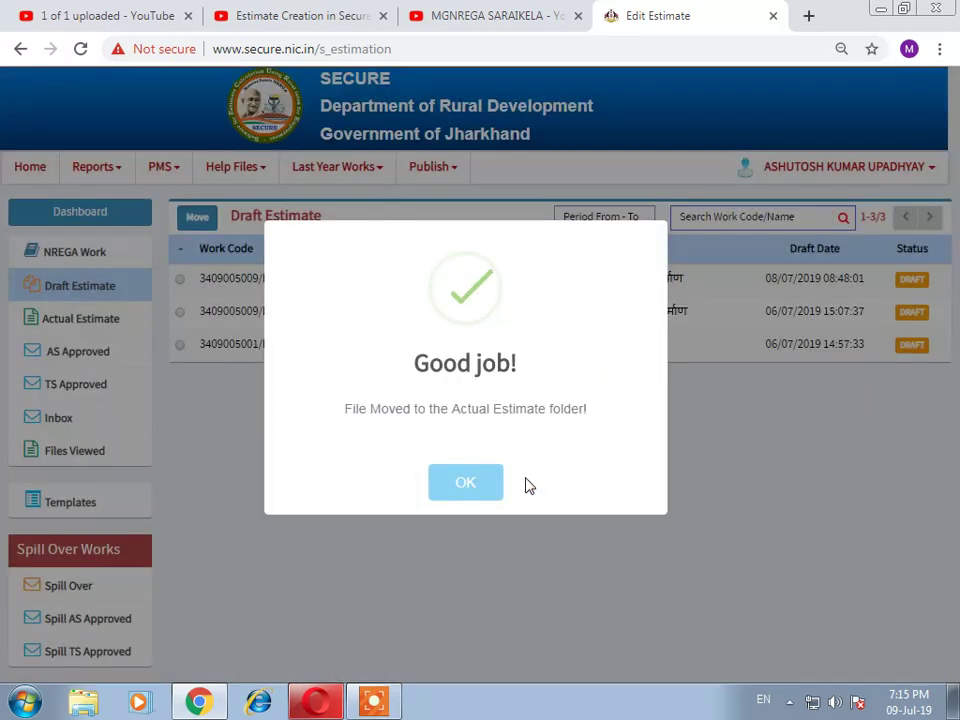
pyautogui.click(478, 486)
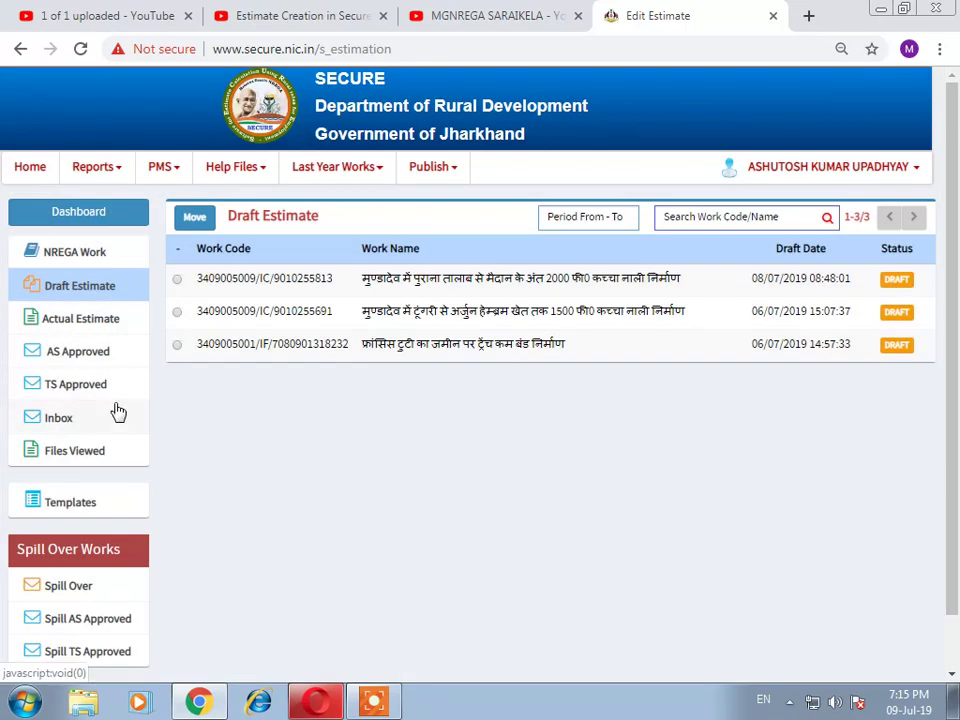
# - Open the 60x60 dova work from the Actual Estimate list and view its estimate report and supporting documents
pyautogui.click(86, 322)
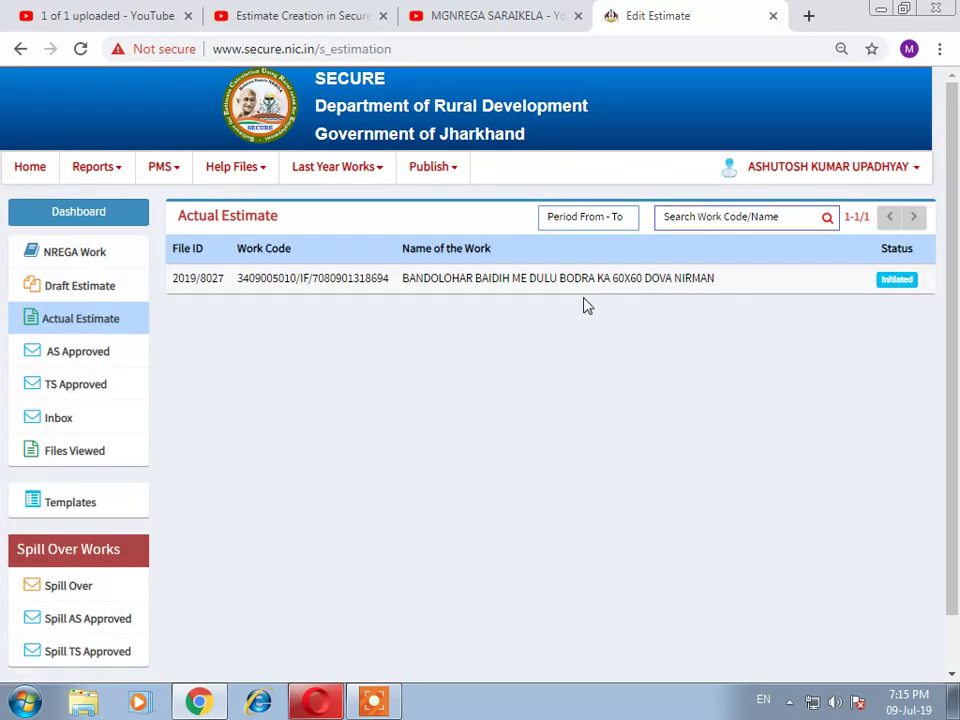
pyautogui.click(890, 284)
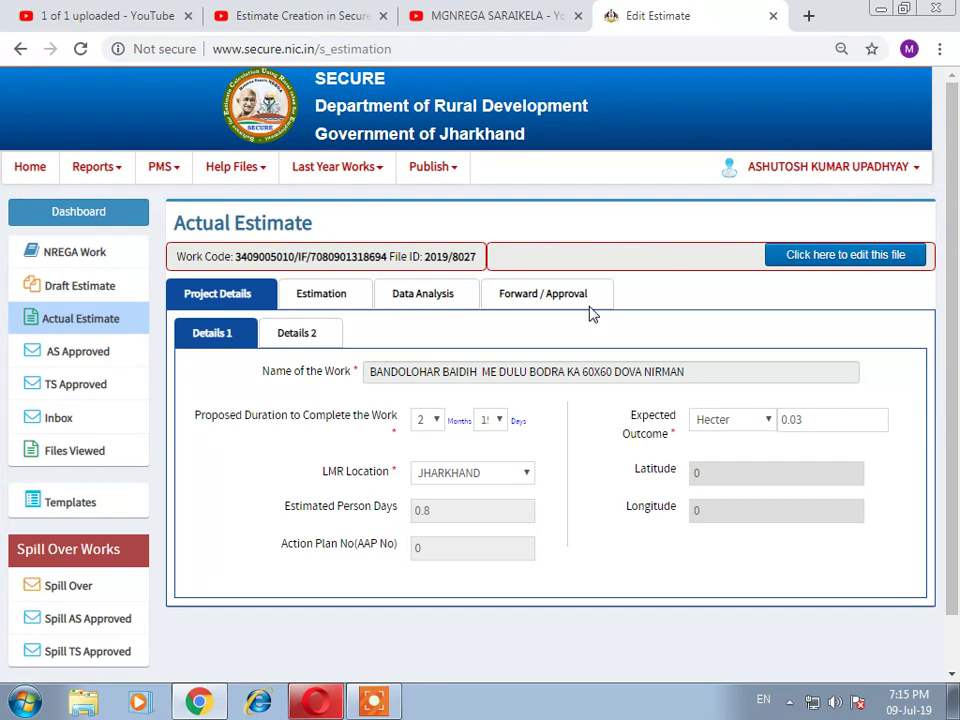
pyautogui.click(302, 328)
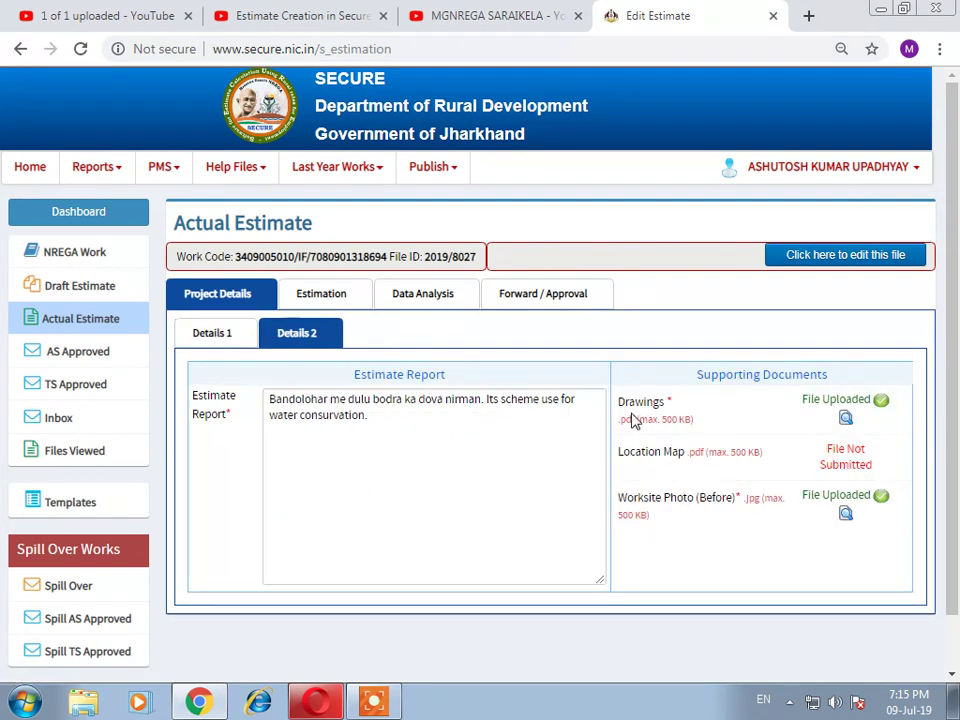
# - Review the specifications, lump sum charges and total of the actual estimate, and view its rate analysis
pyautogui.click(347, 302)
pyautogui.scroll(-4, 493, 429)
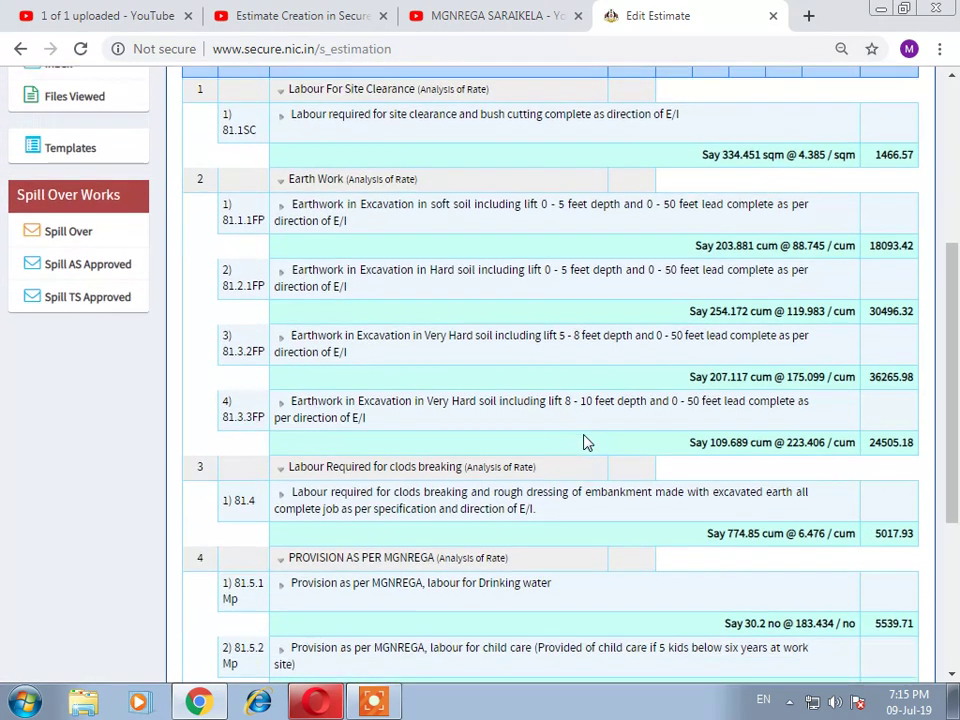
pyautogui.click(341, 356)
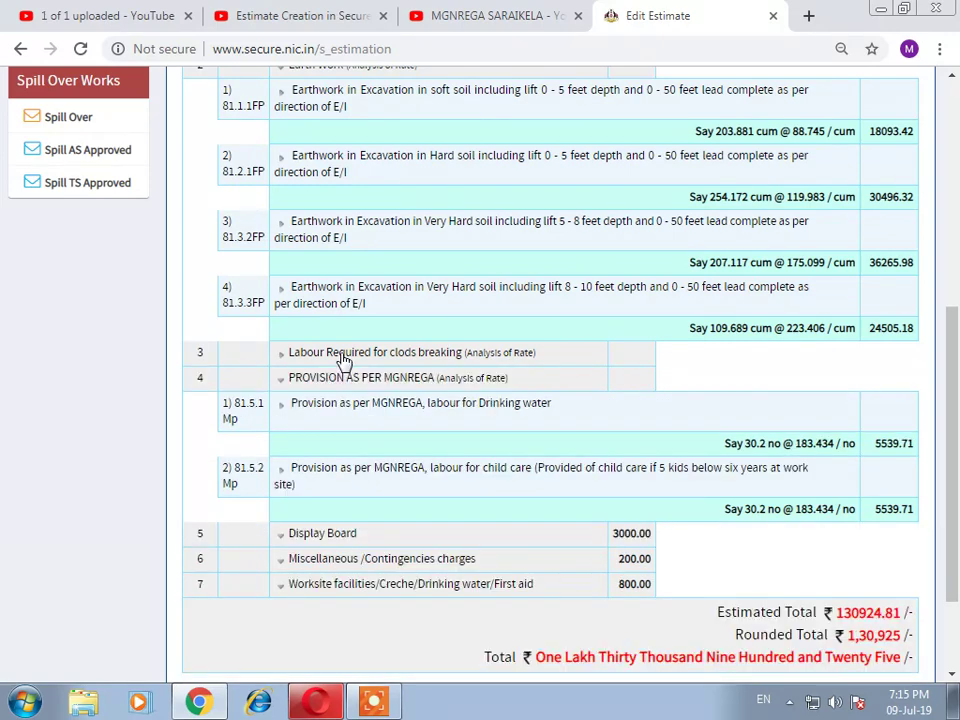
pyautogui.click(341, 356)
pyautogui.scroll(-3, 700, 520)
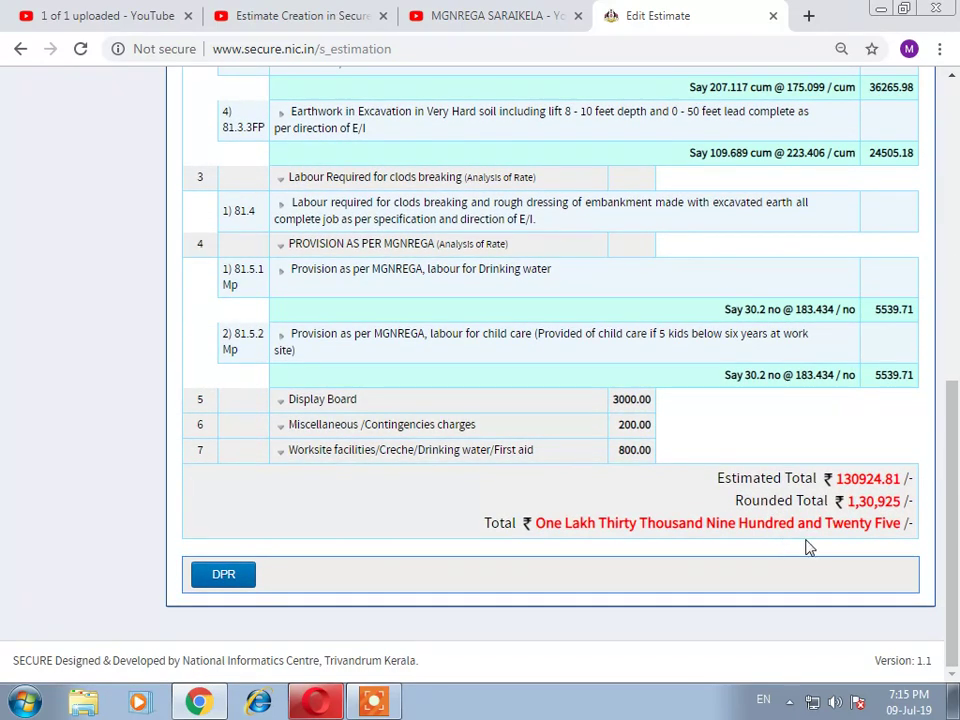
pyautogui.scroll(10, 810, 546)
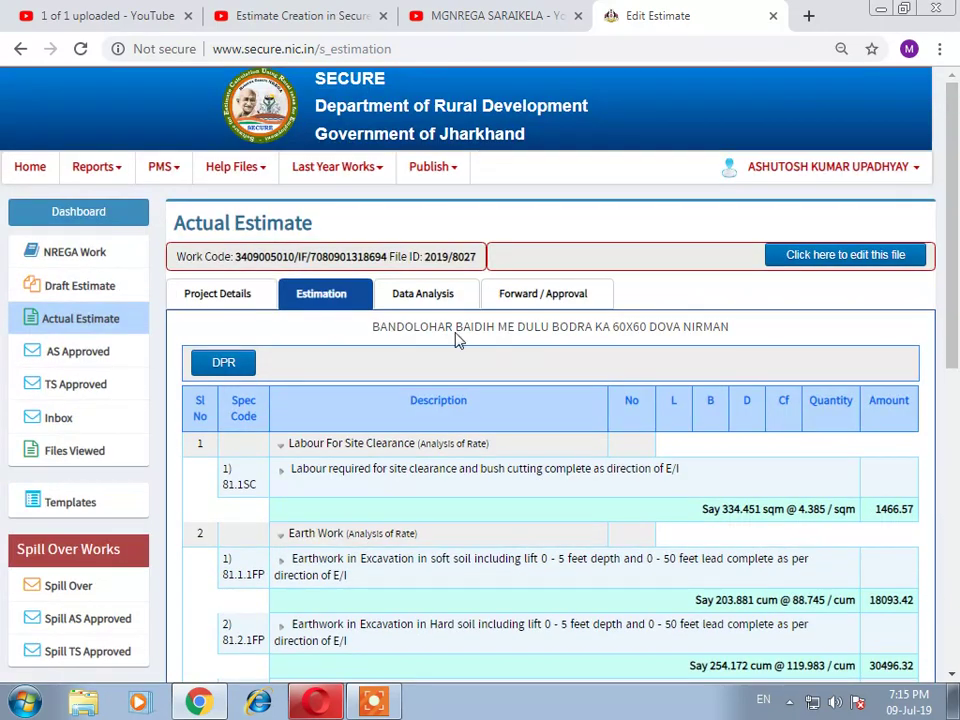
pyautogui.click(443, 301)
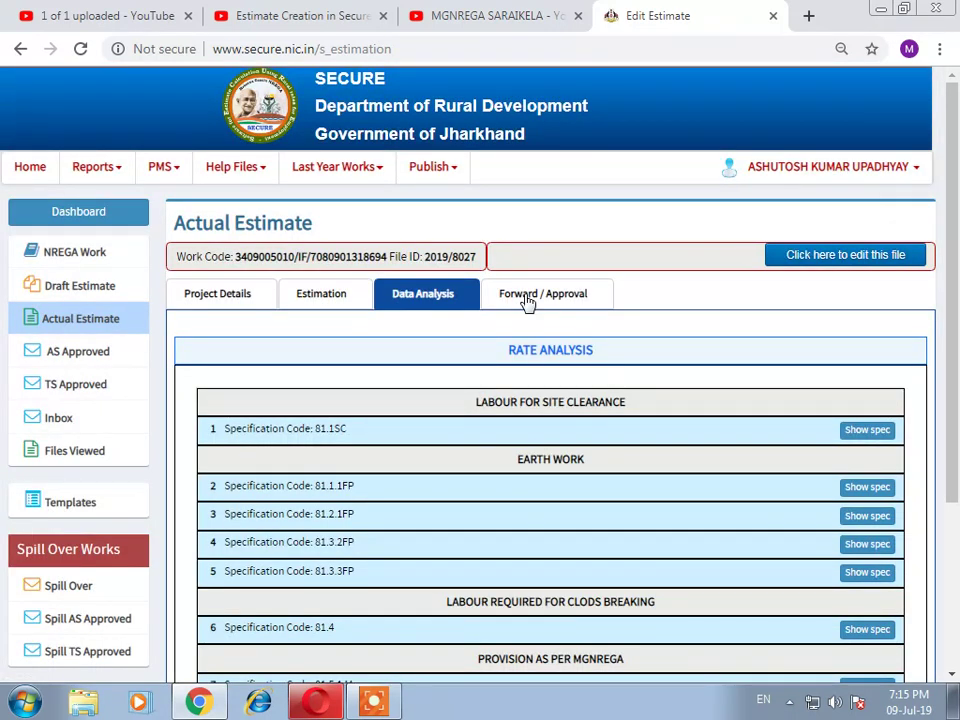
# - Set the actual estimate's forwarding action to For TS Approval and choose the Assistant Engineer as recipient
pyautogui.click(528, 300)
pyautogui.click(386, 378)
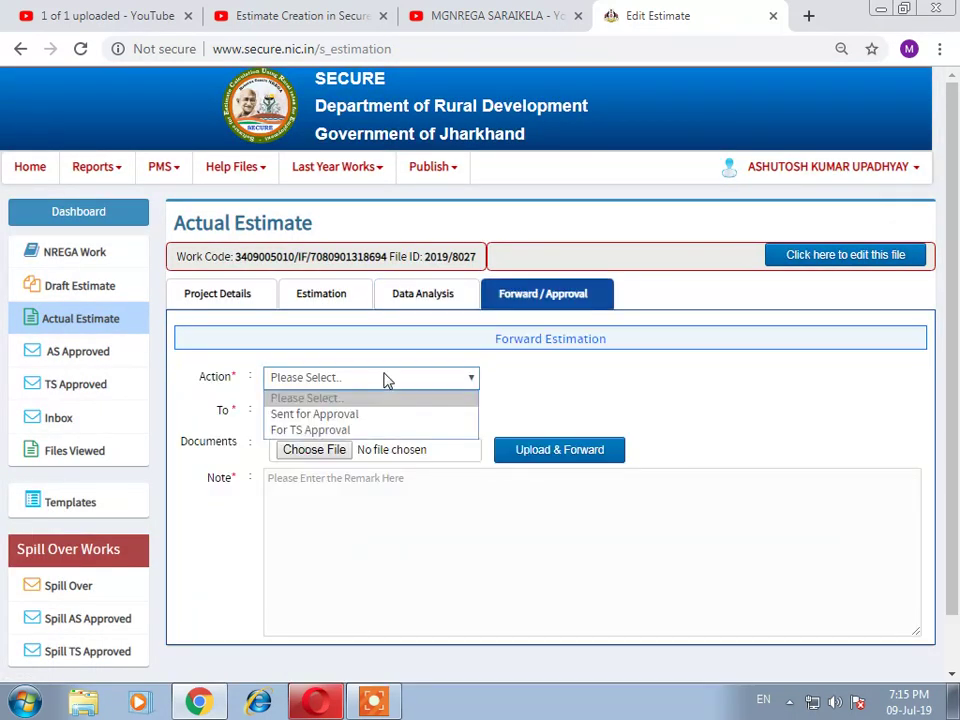
pyautogui.click(365, 432)
pyautogui.click(364, 416)
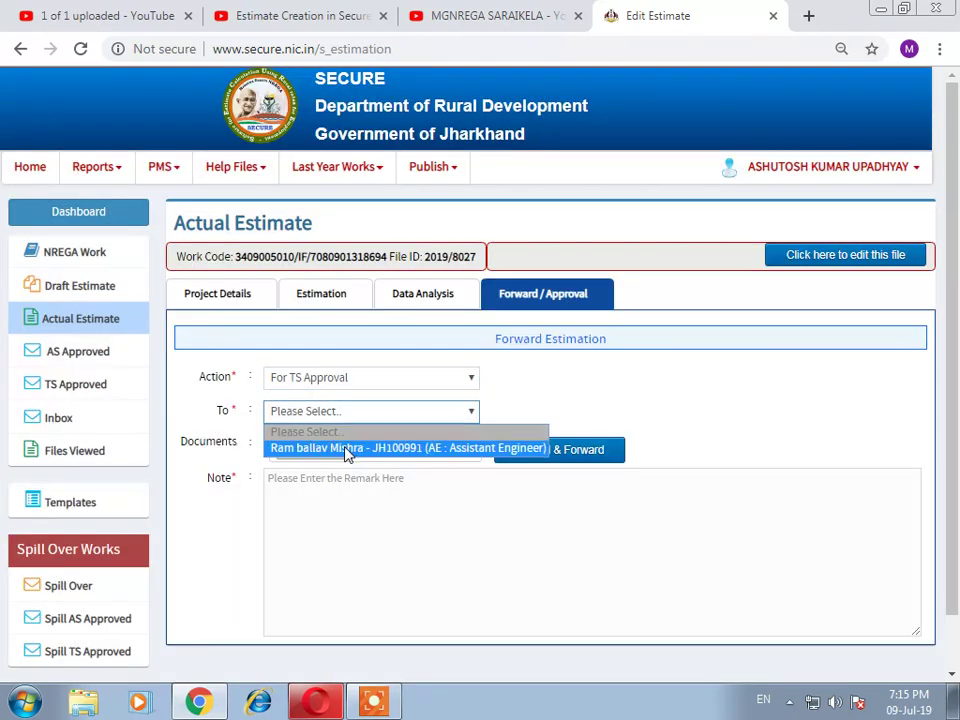
pyautogui.click(465, 449)
# - Enter the note "Estimate for TS Approval." and forward the estimate without an attached document
pyautogui.click(378, 484)
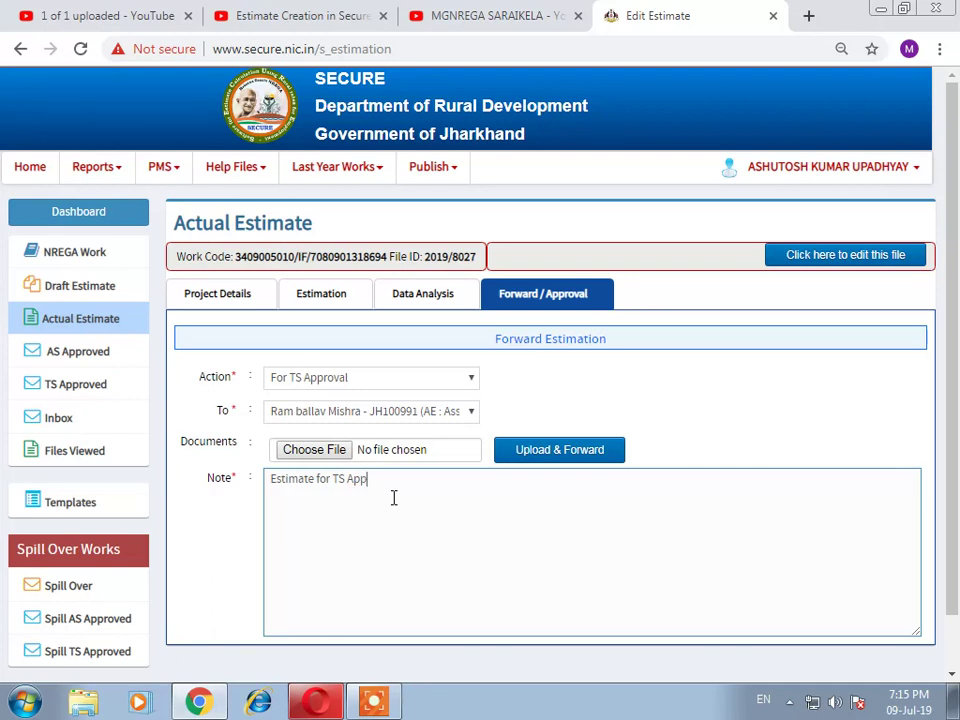
pyautogui.write('roval.')
pyautogui.scroll(-1, 432, 494)
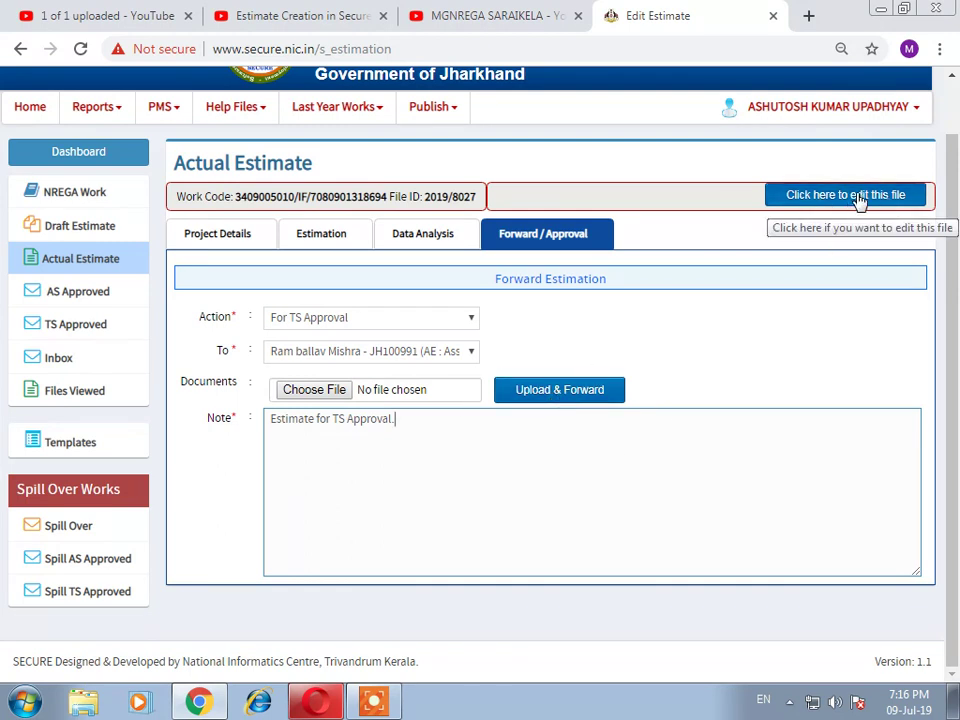
pyautogui.click(553, 403)
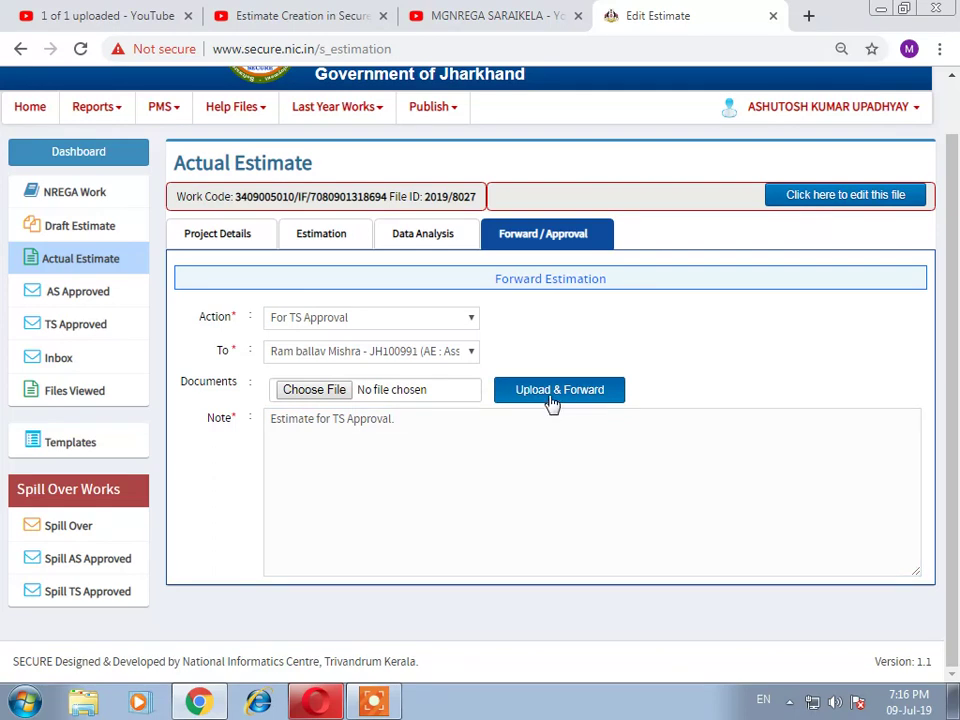
pyautogui.click(553, 403)
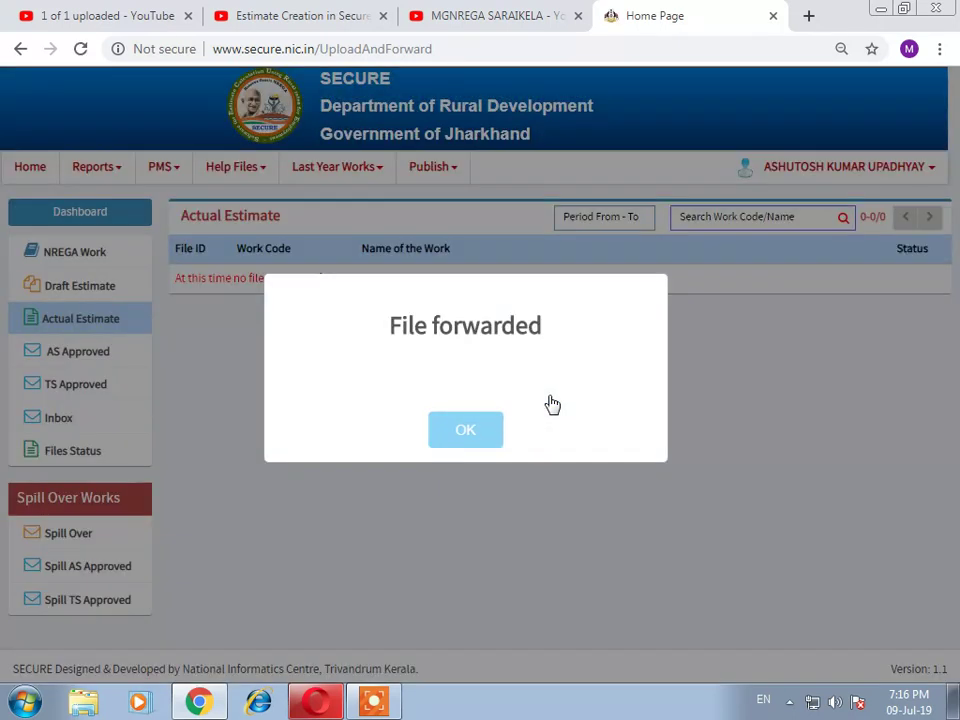
pyautogui.click(476, 444)
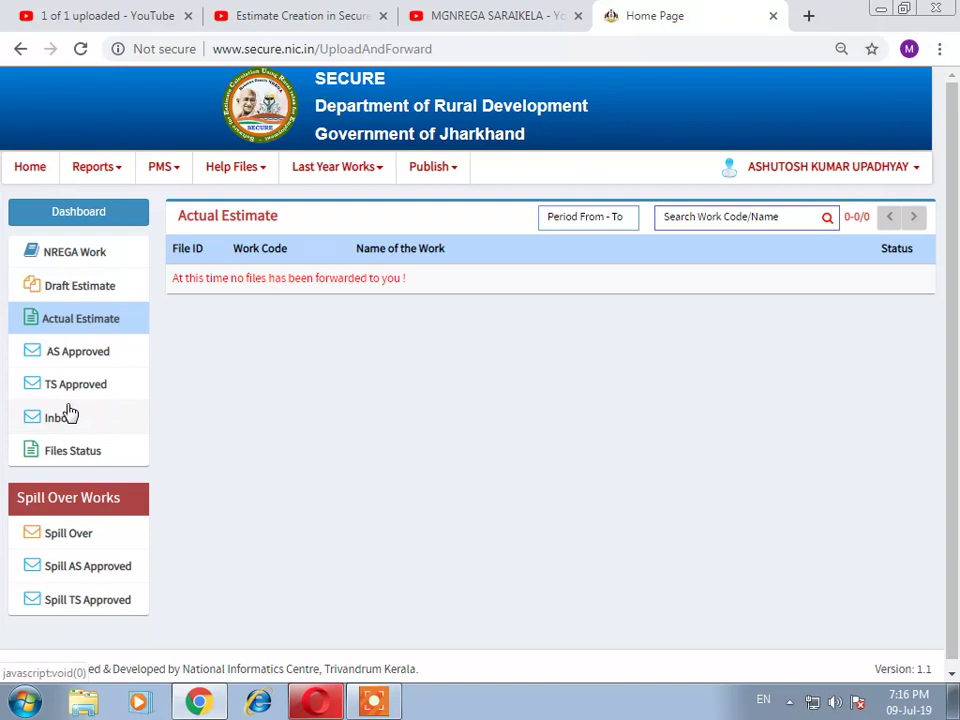
# - Check the status of the forwarded 60x60 dova work under Files Status and open its file details
pyautogui.click(66, 453)
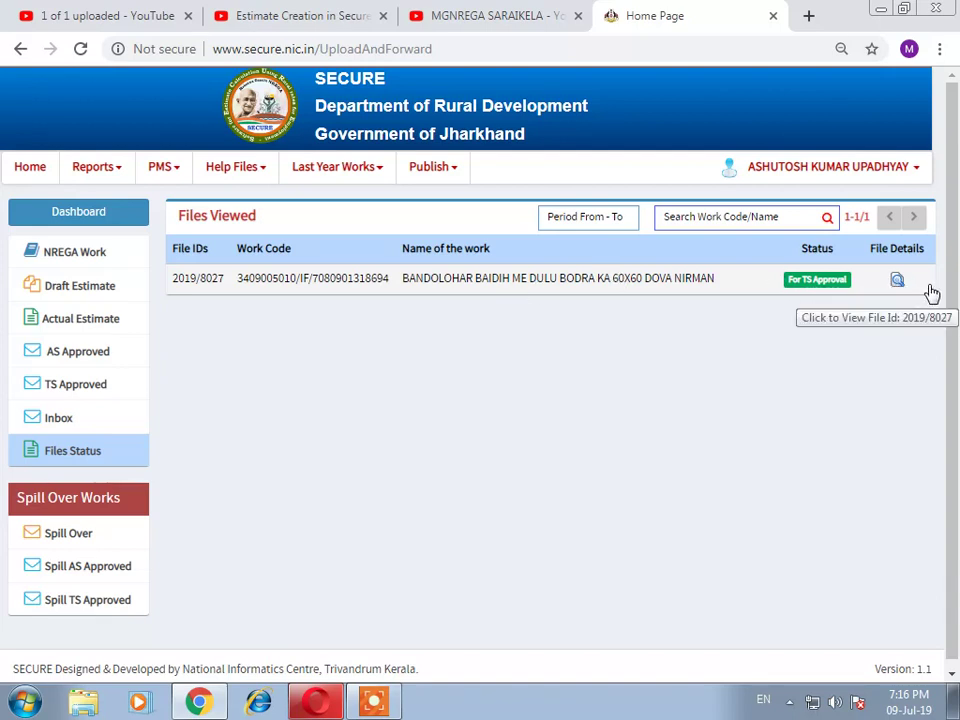
pyautogui.click(81, 453)
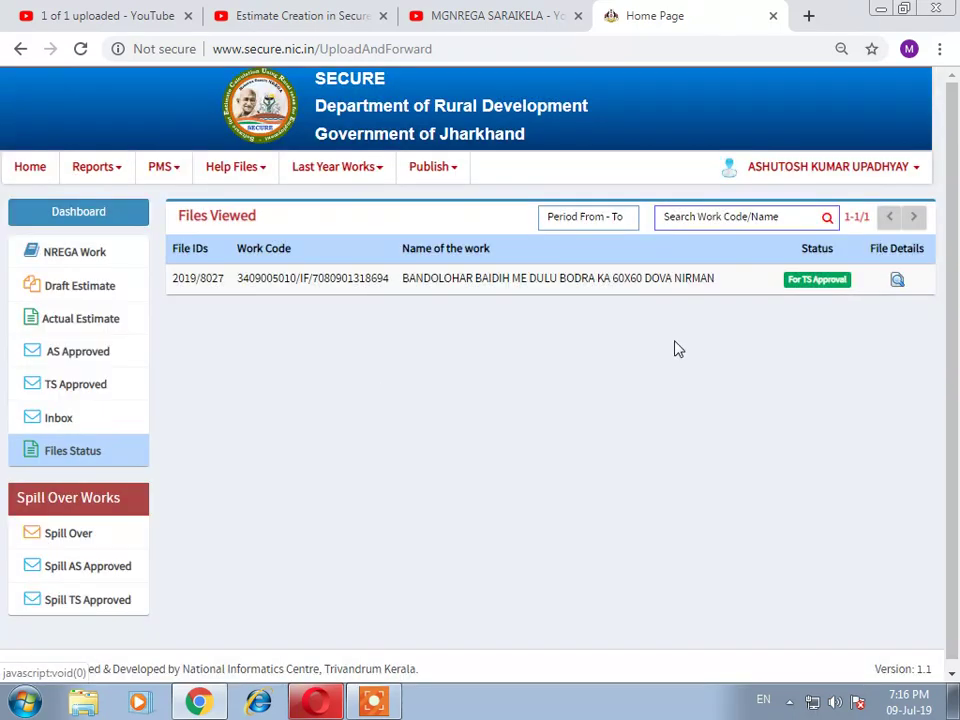
pyautogui.click(897, 283)
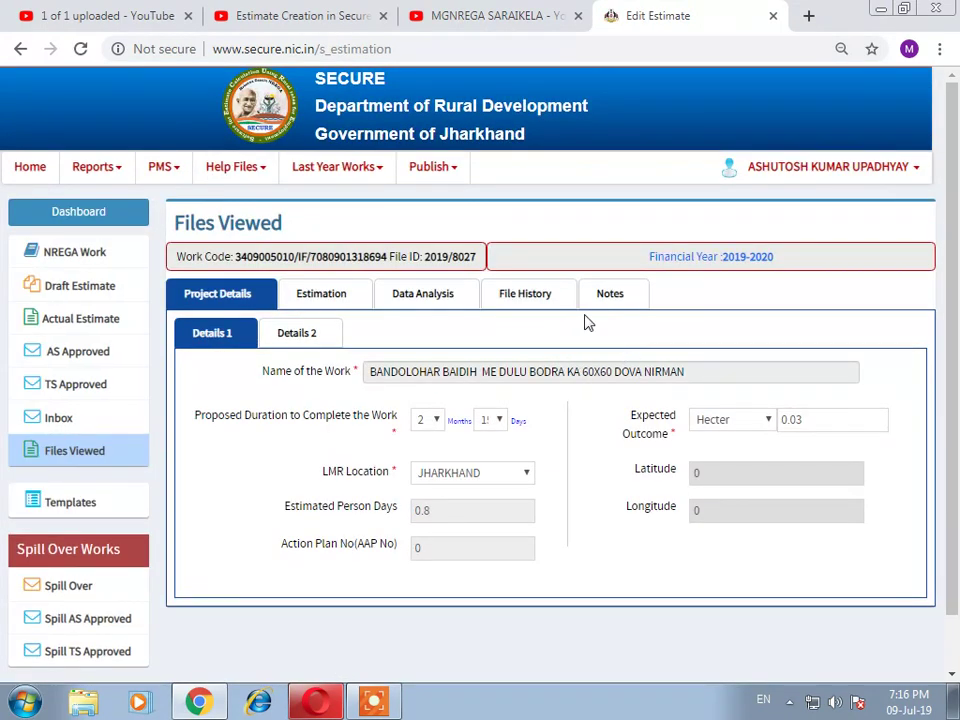
# - View the file history and read the full forwarded notes of the Initiated and For TS Approval entries
pyautogui.click(530, 294)
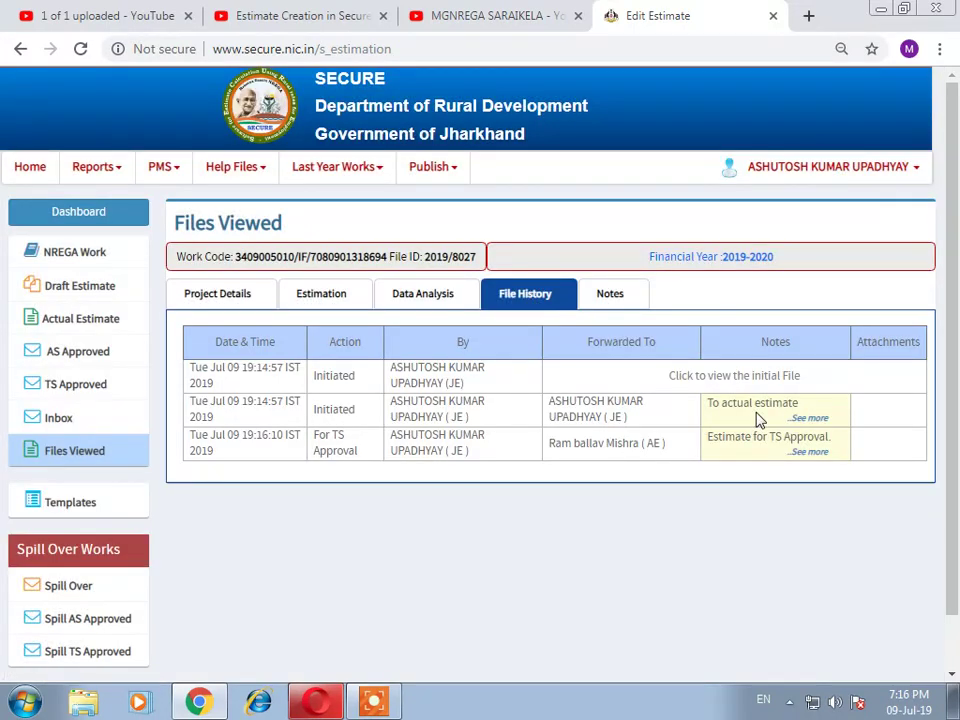
pyautogui.click(815, 419)
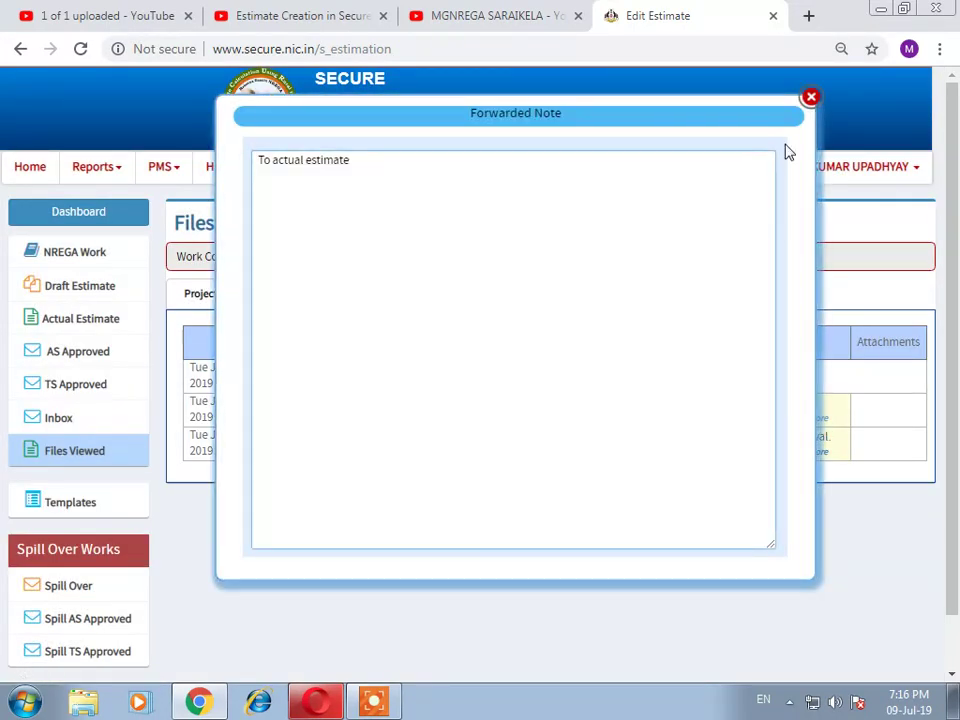
pyautogui.click(811, 98)
pyautogui.click(806, 455)
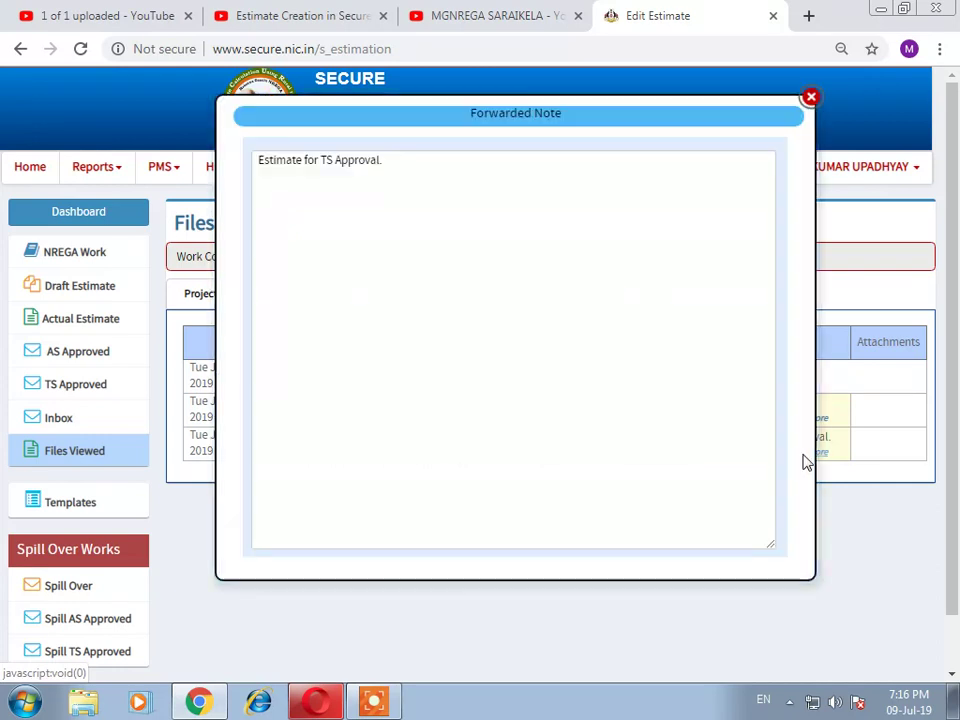
pyautogui.click(811, 98)
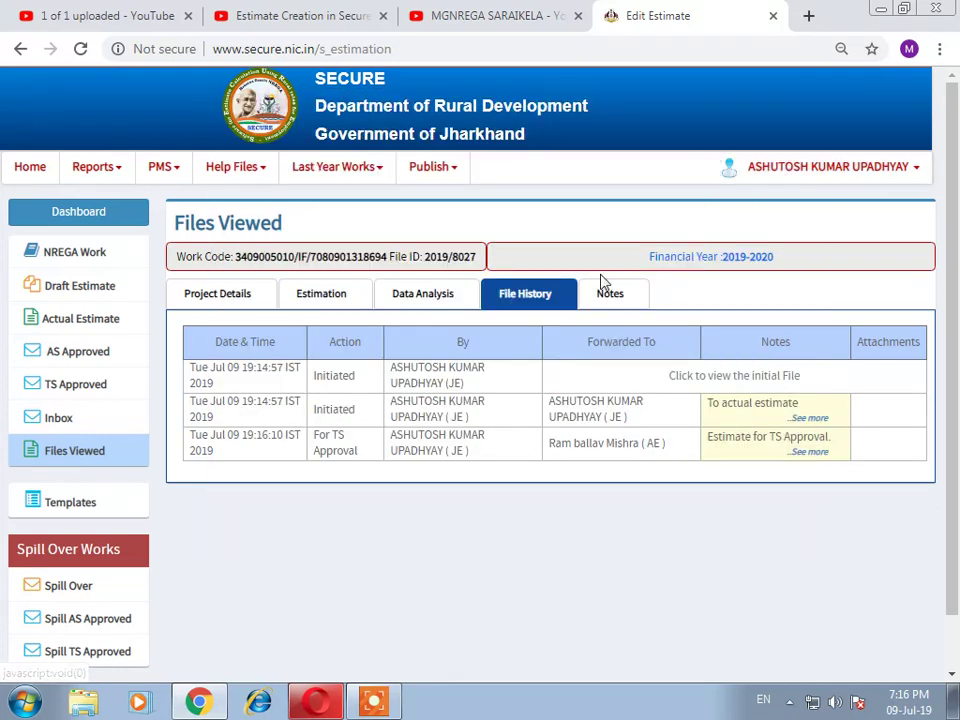
# - Review the file's Notes record, checking the remark, action and recipient of the TS approval entry
pyautogui.click(607, 298)
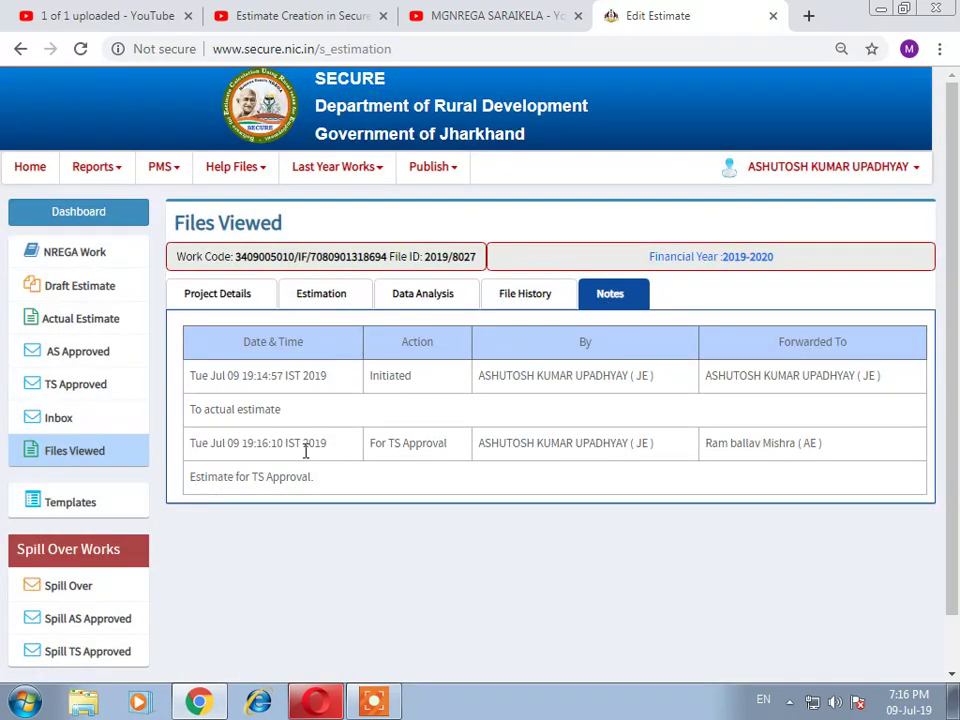
pyautogui.moveTo(191, 477); pyautogui.dragTo(288, 484)
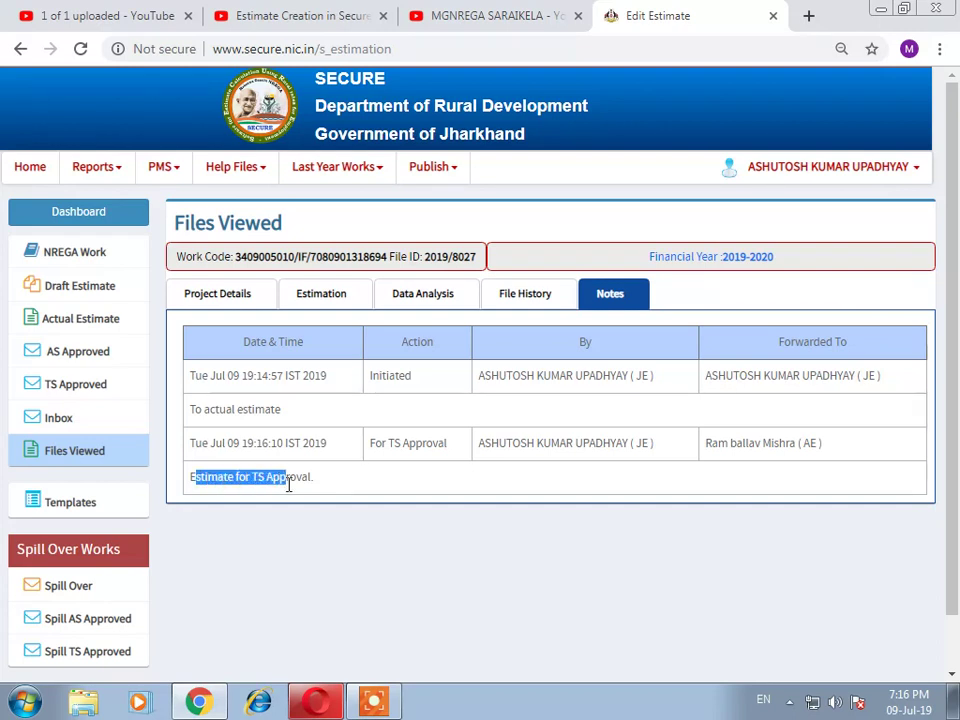
pyautogui.click(436, 385)
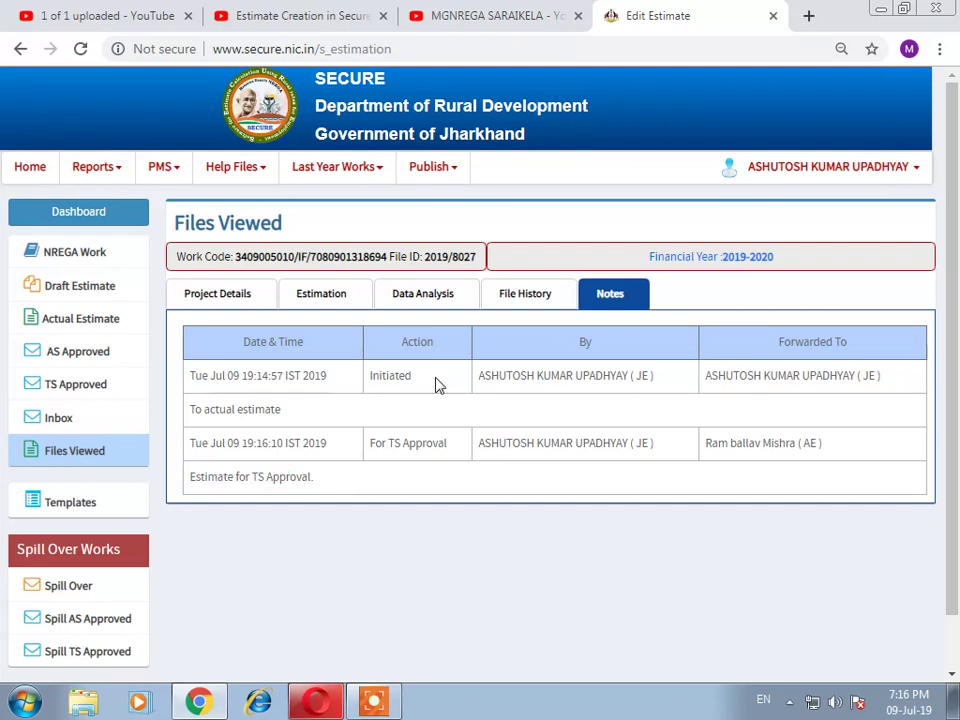
pyautogui.moveTo(371, 443); pyautogui.dragTo(438, 443)
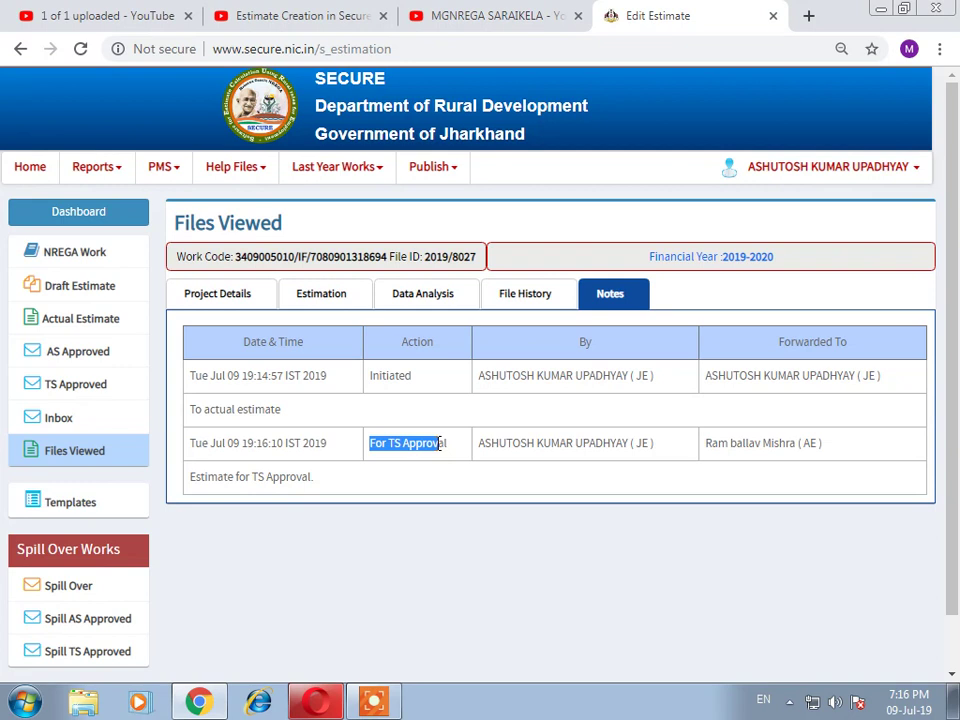
pyautogui.moveTo(726, 452); pyautogui.dragTo(826, 456)
pyautogui.click(828, 456)
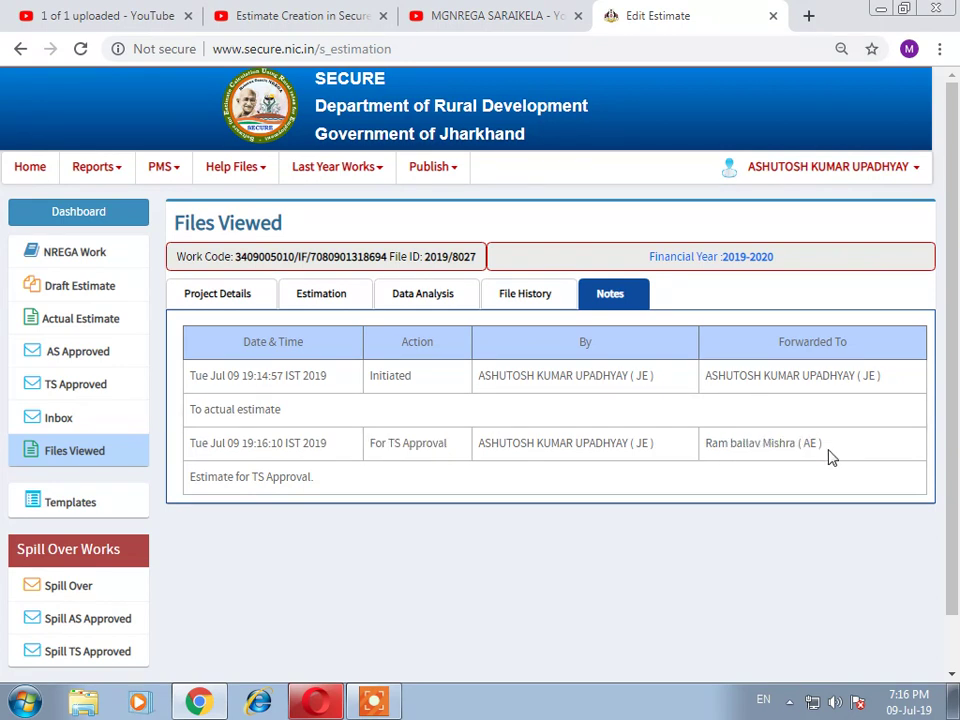